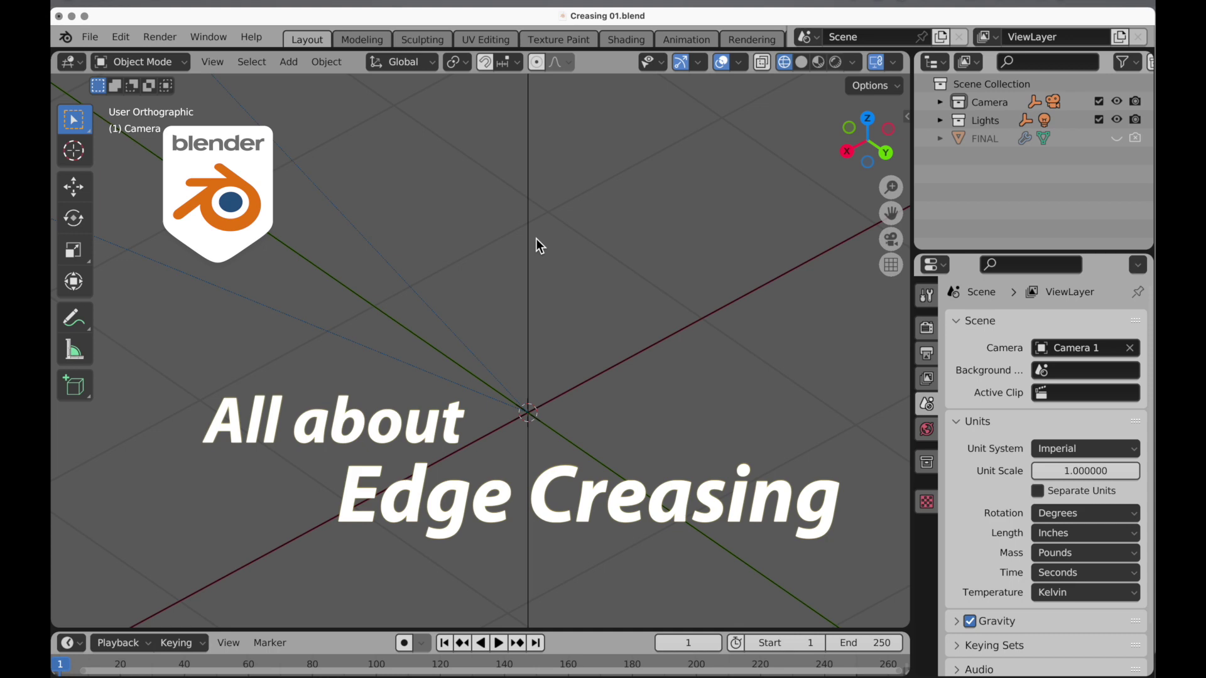
- Add a 32-vertex, 12-inch-radius circle mesh with no fill at the scene origin
middle_drag(536, 239, 472, 300)
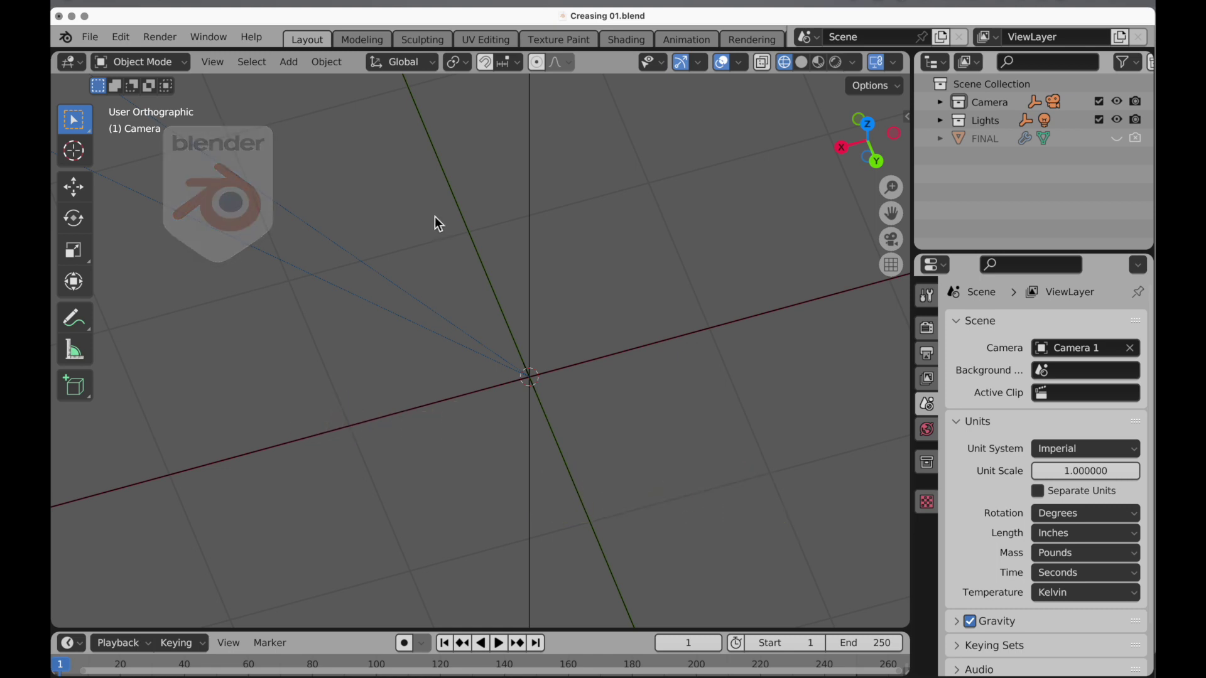
key(shift+a)
mouse_move(439, 217)
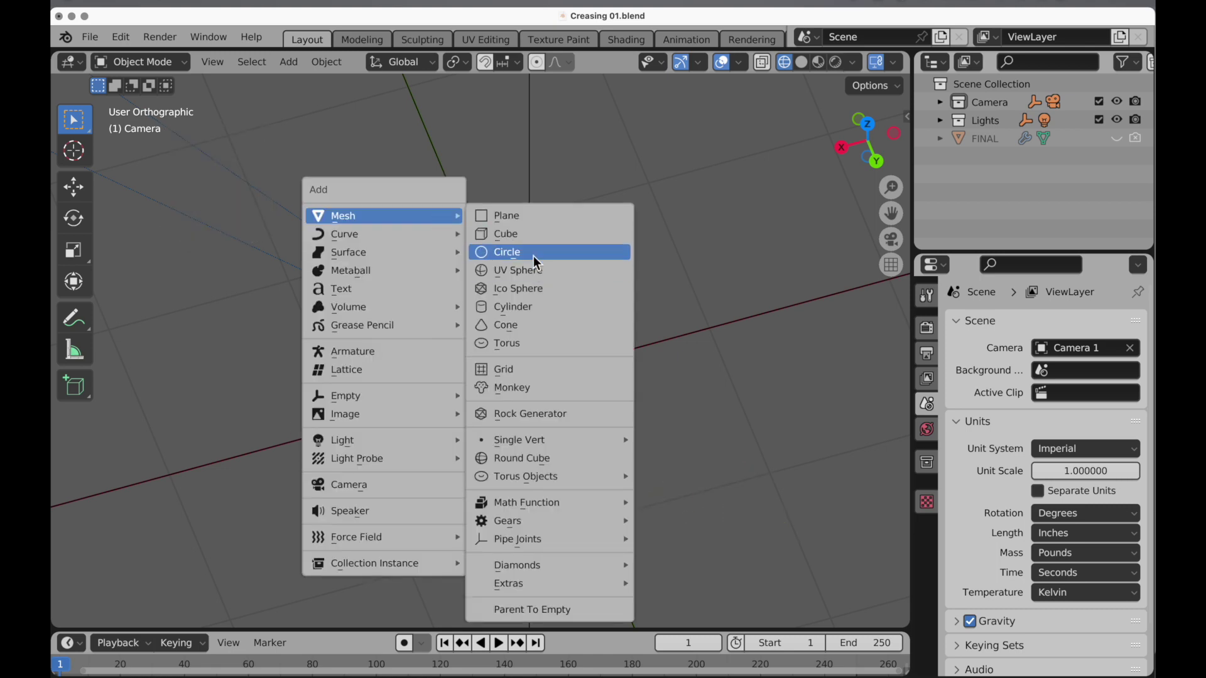
click(532, 252)
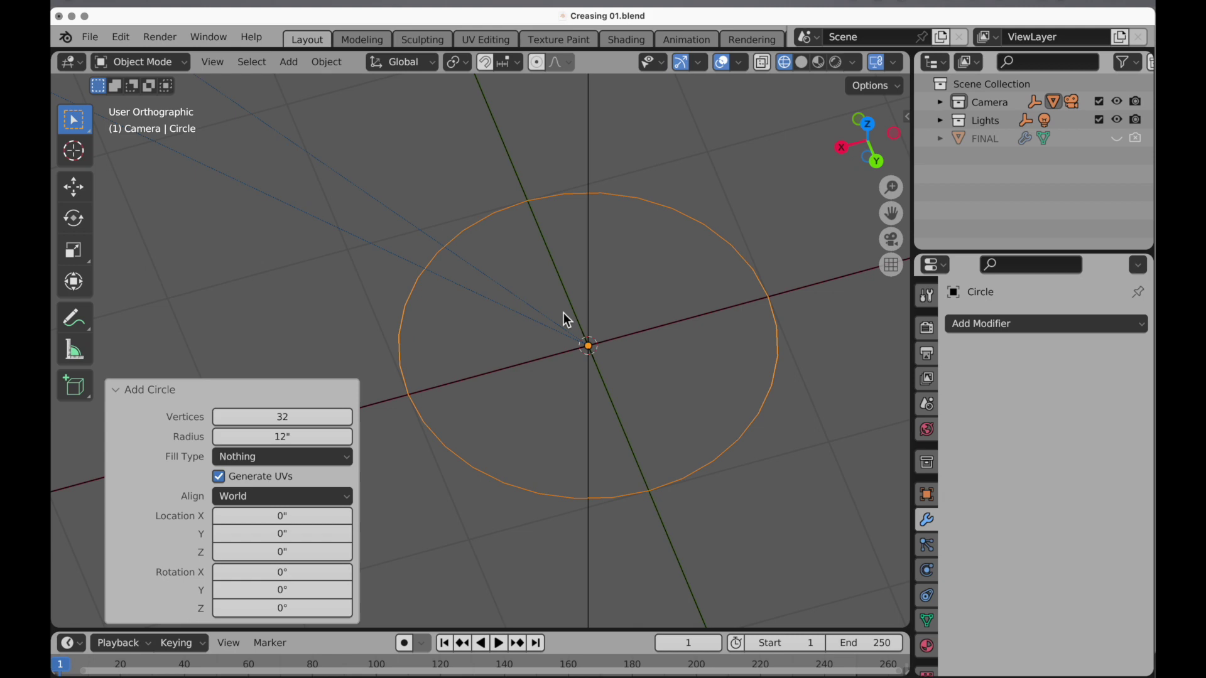
scroll(546, 331, up, 2)
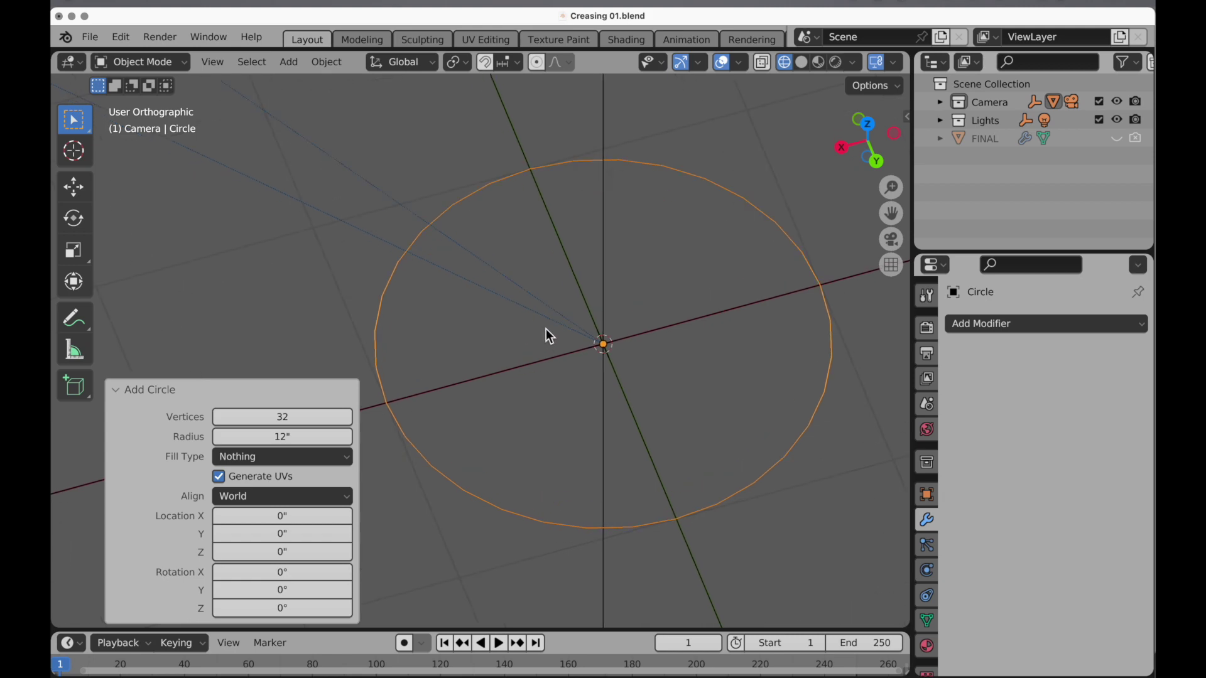
- Fill the circle with a face, inset it, and extrude the inner face downward
key(Tab)
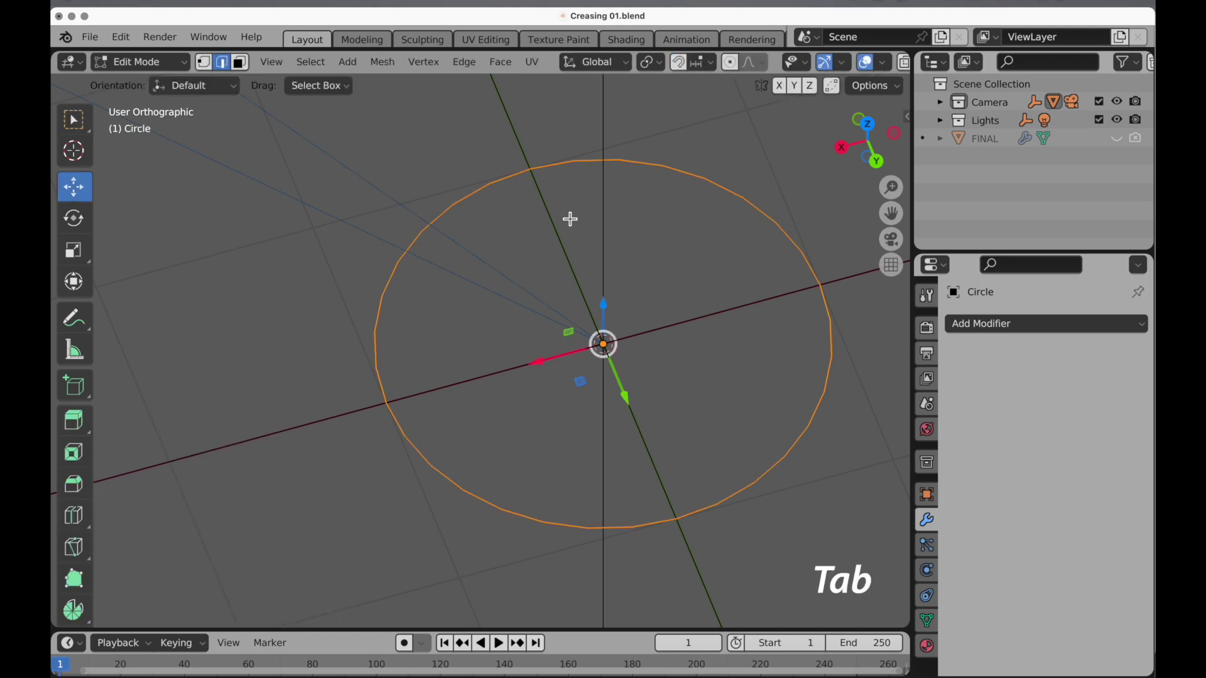
key(f)
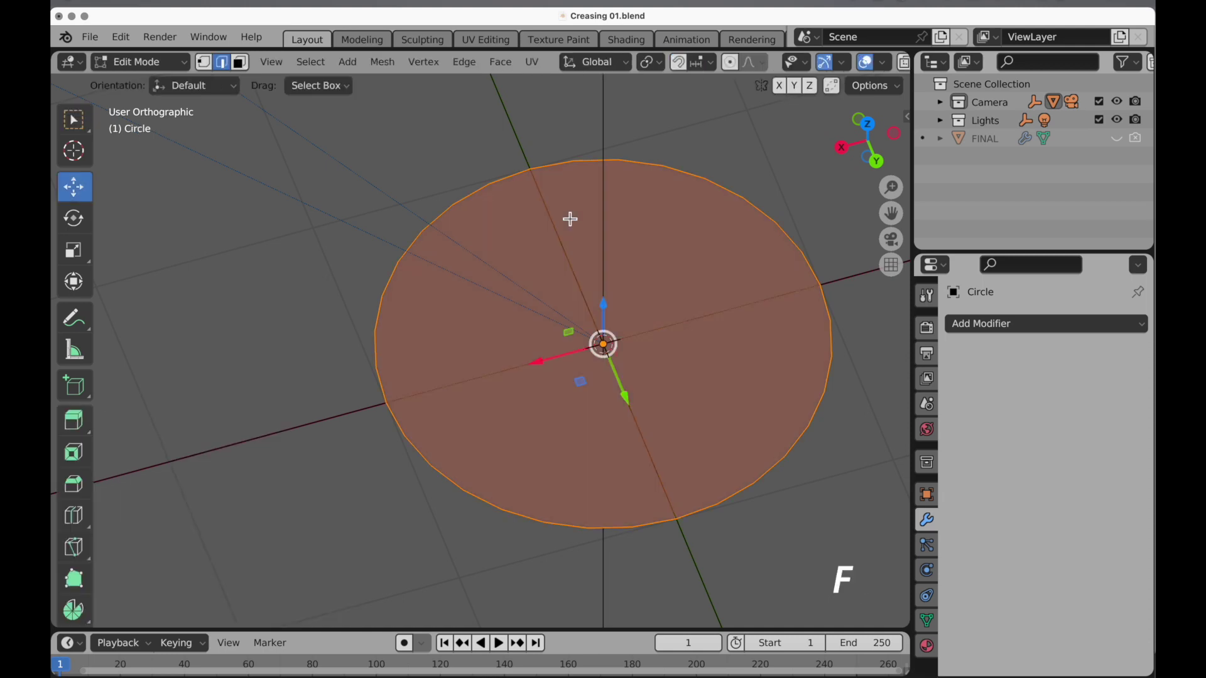
key(i)
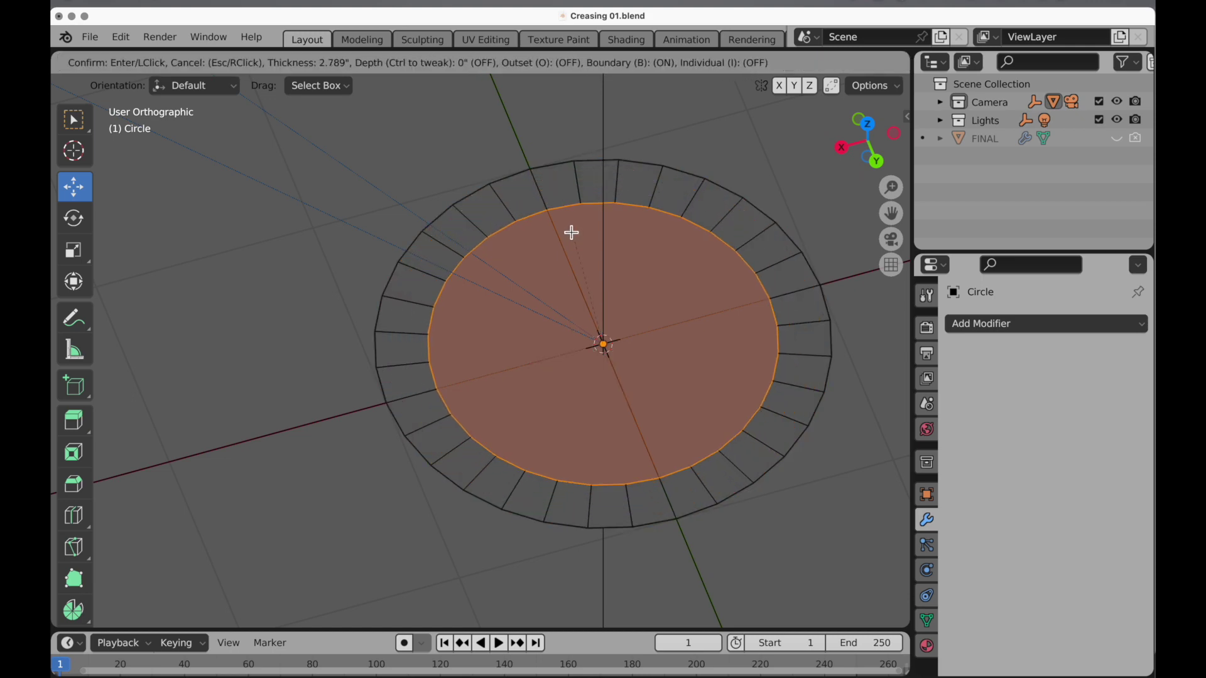
click(573, 233)
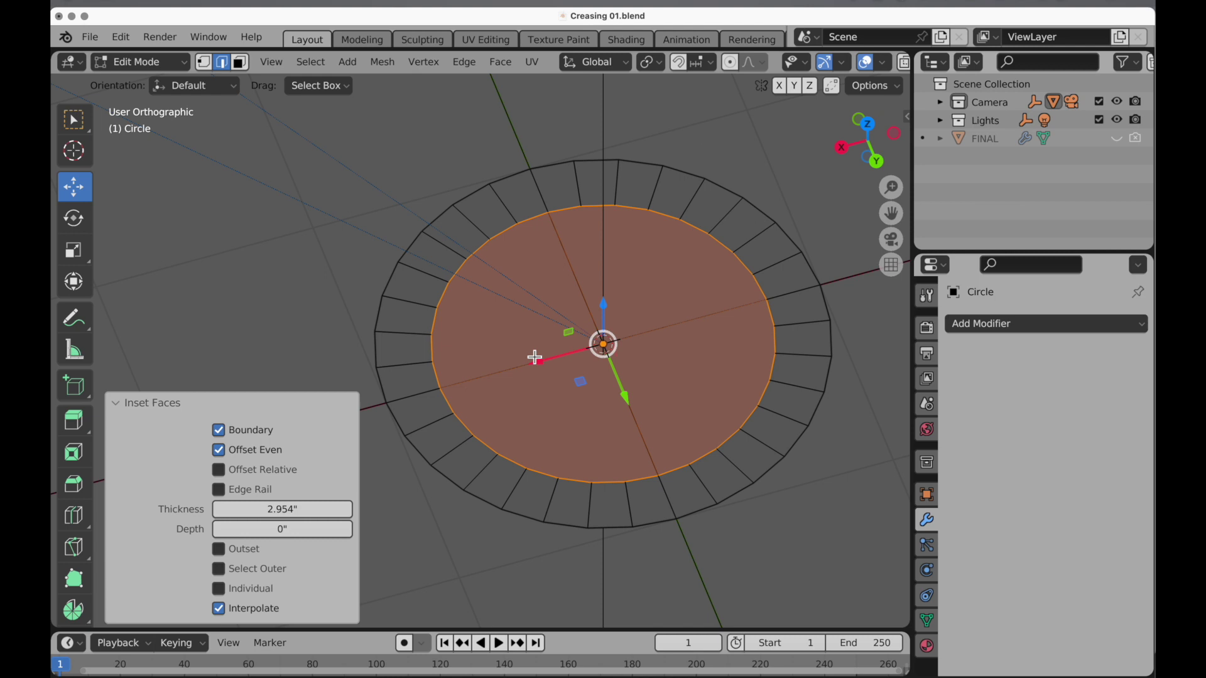
middle_drag(535, 357, 552, 296)
key(e)
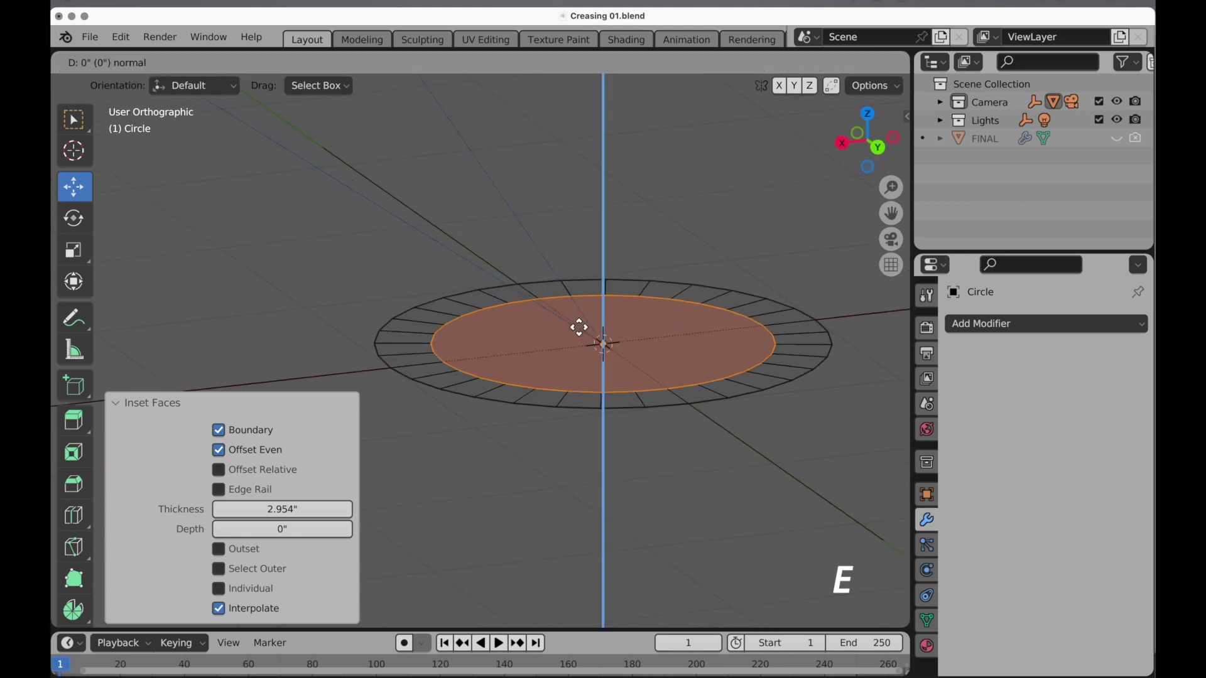
click(582, 353)
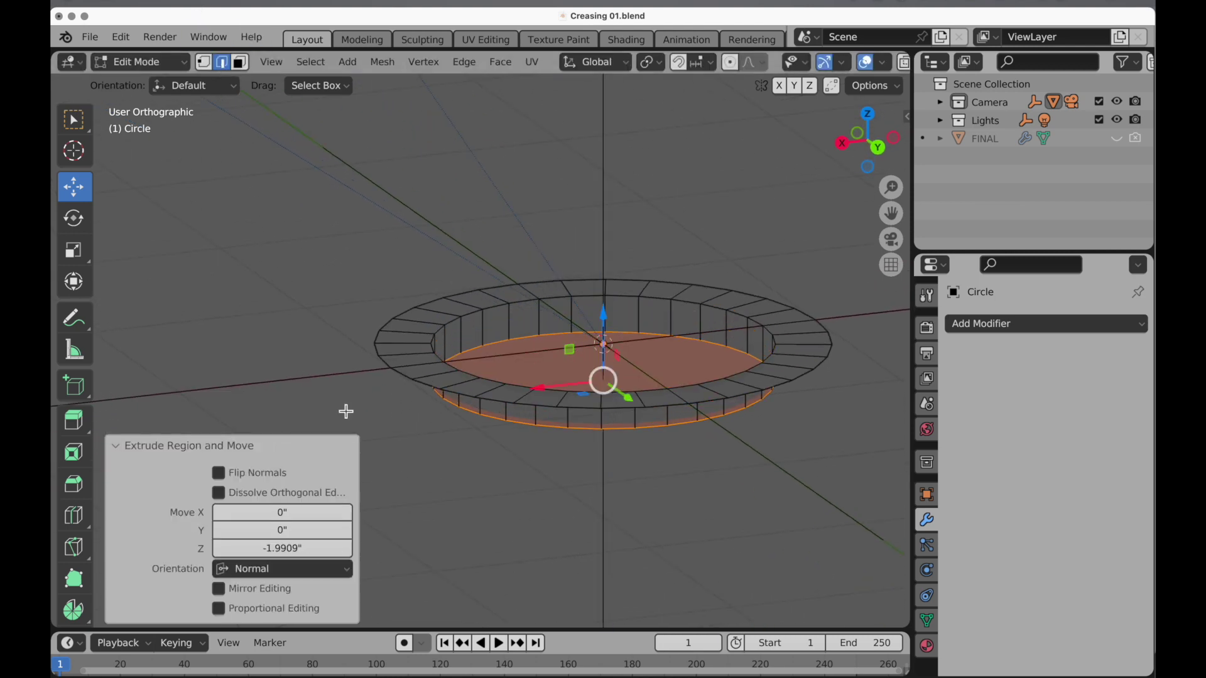
- Extrude the outer top edge loop 2.4101 inches straight down along Z
alt+click(393, 367)
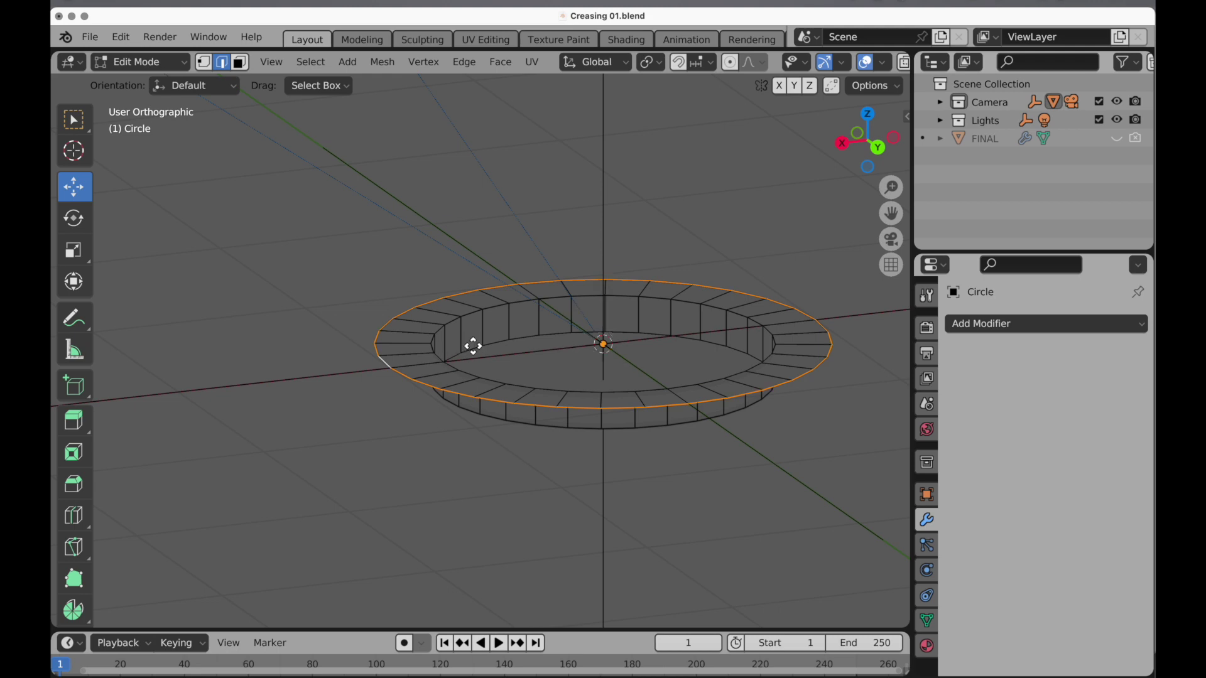
key(e)
key(z)
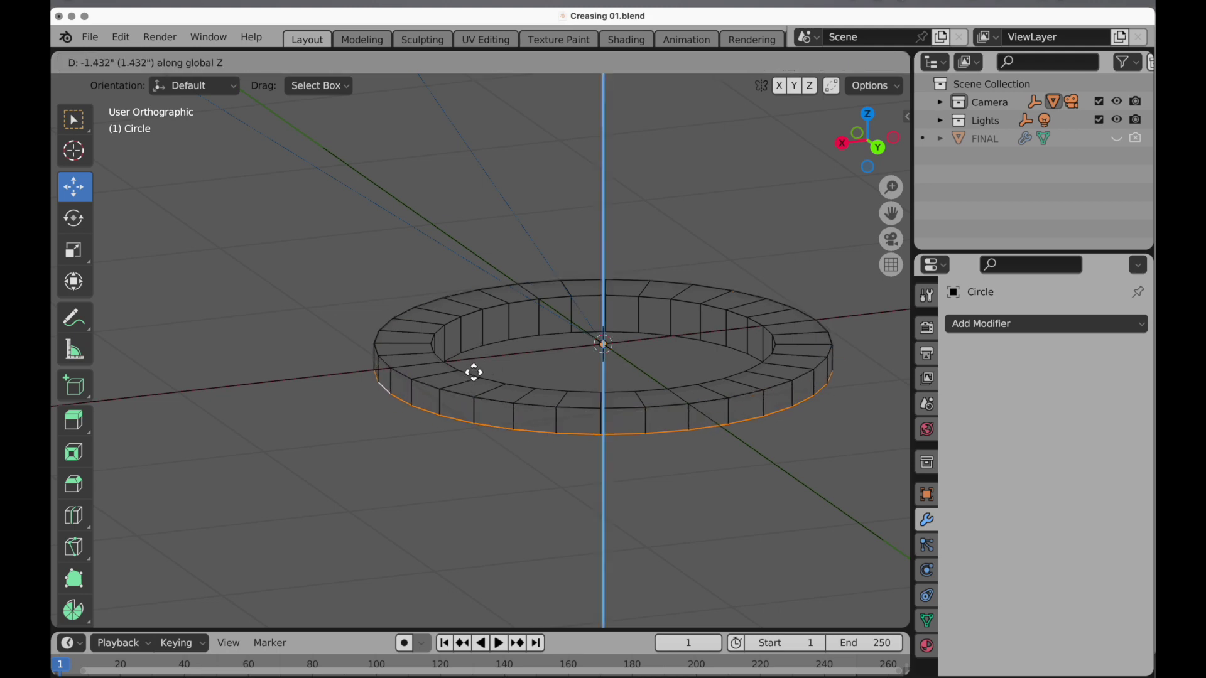
click(475, 391)
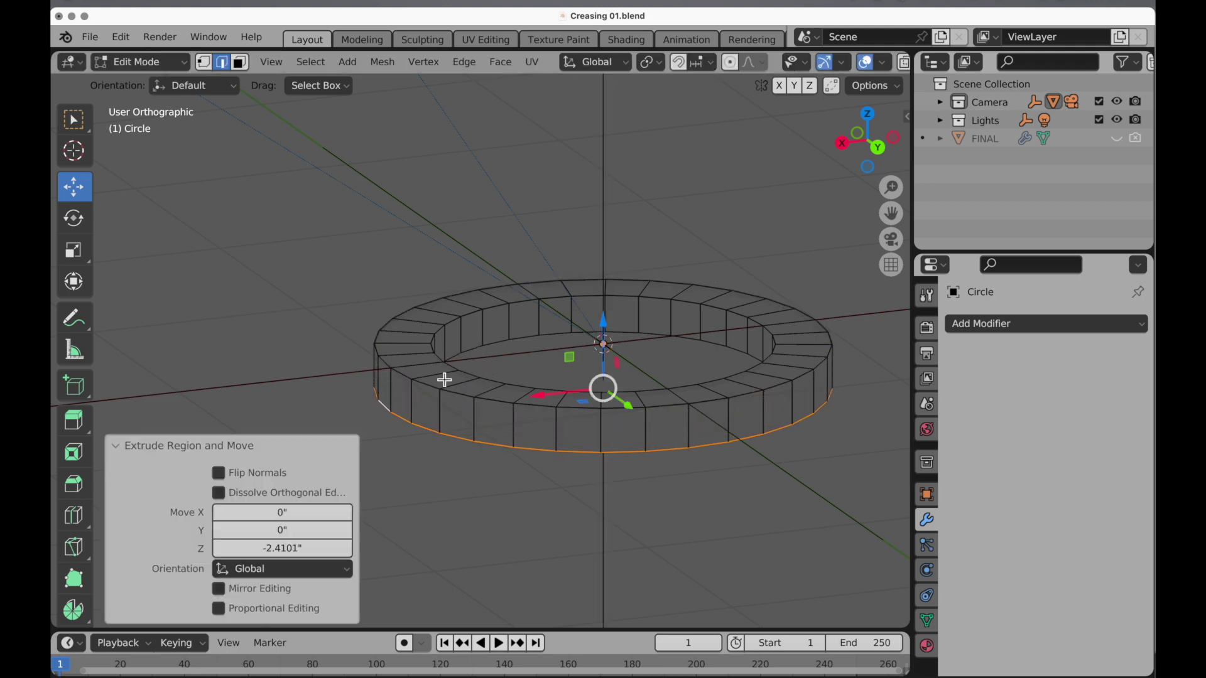
scroll(444, 380, up, 6)
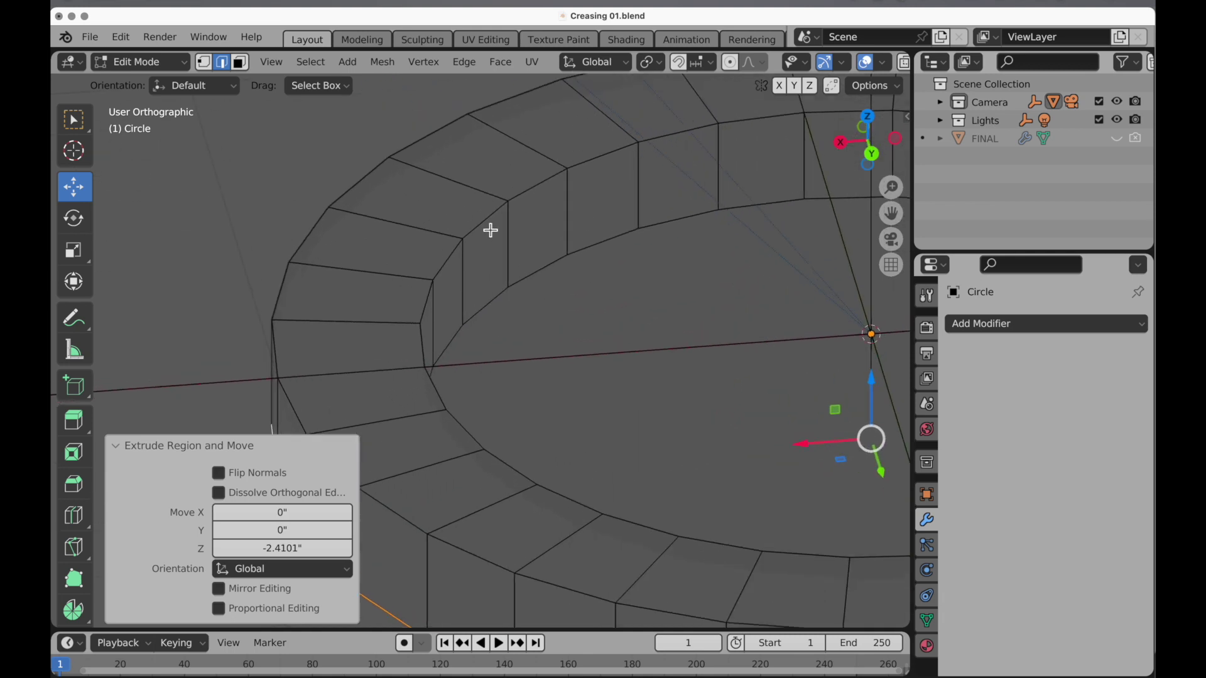
- Bevel the inner top rim edge loop into a 1.56-inch single-segment chamfer
alt+click(484, 224)
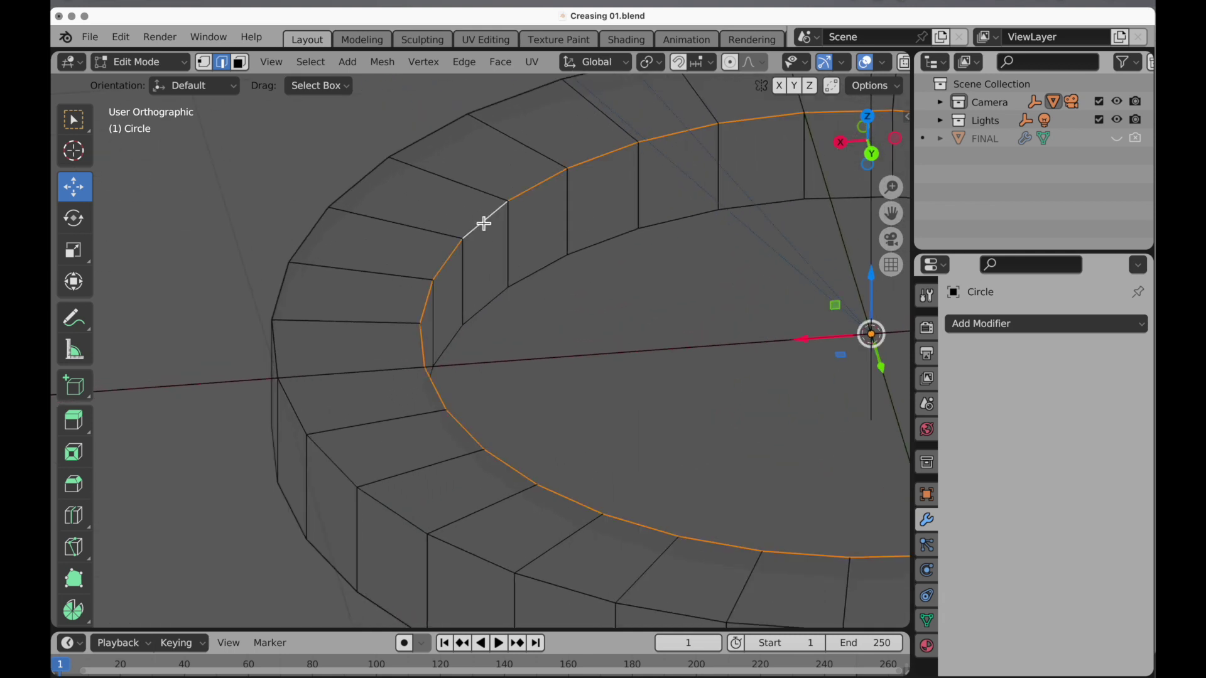
click(73, 484)
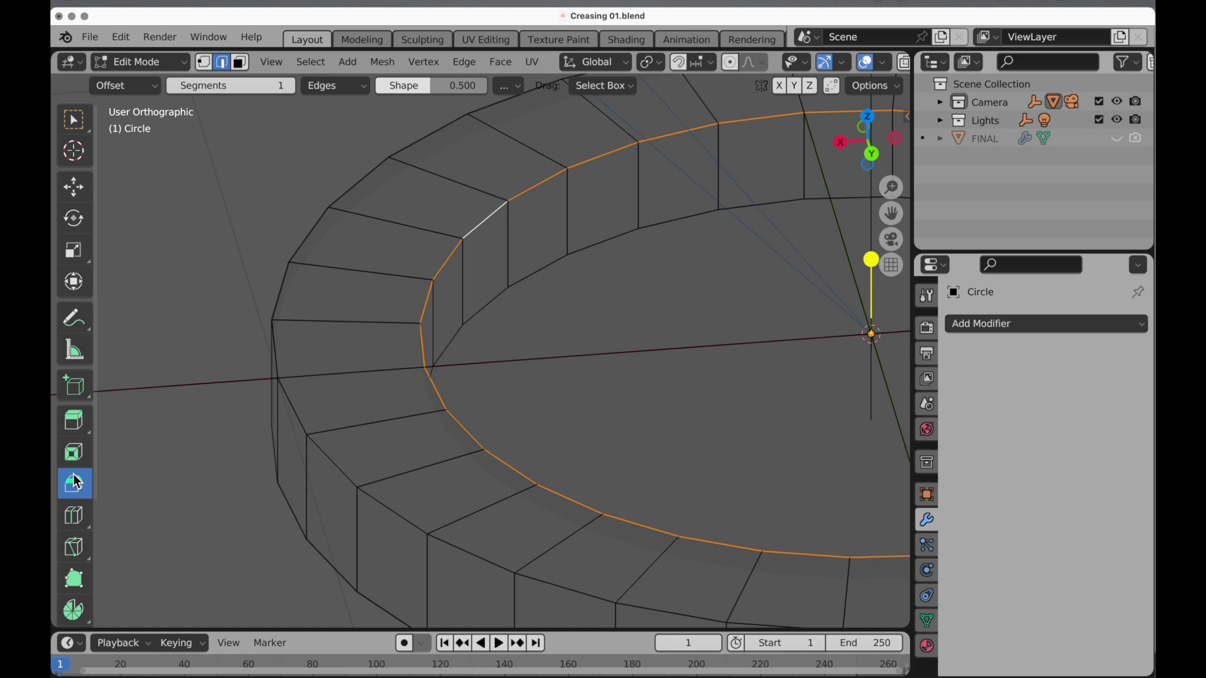
drag(871, 260, 878, 240)
shift+middle_drag(471, 438, 585, 353)
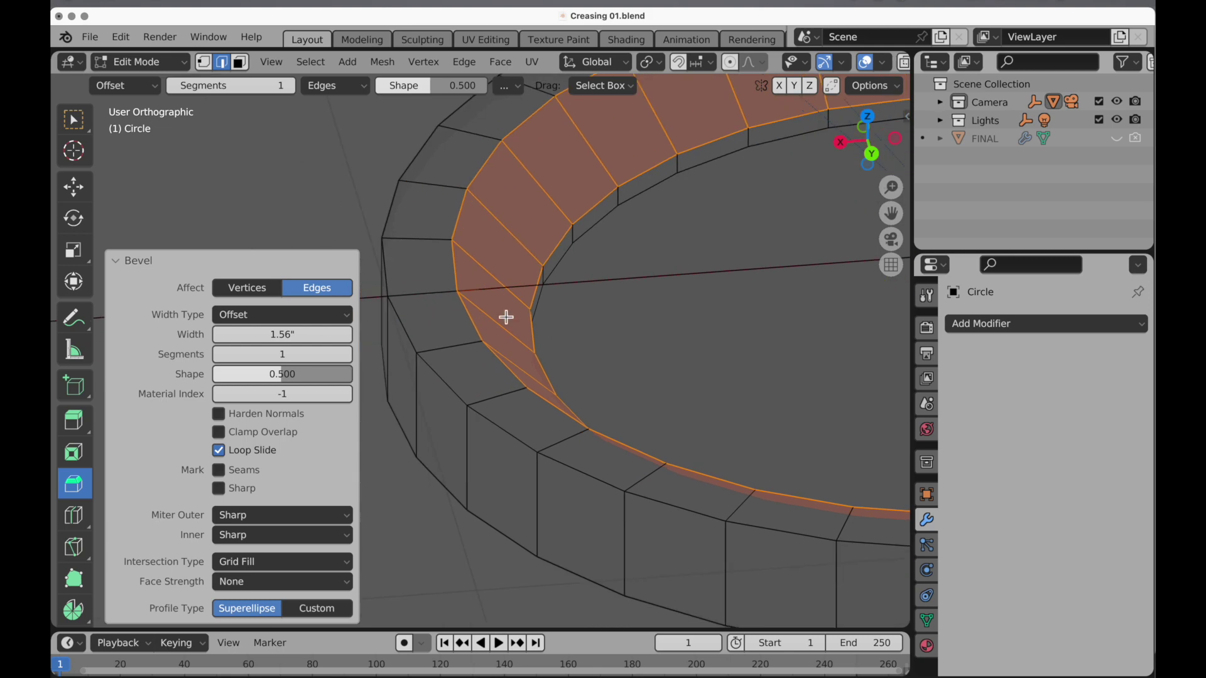
click(73, 187)
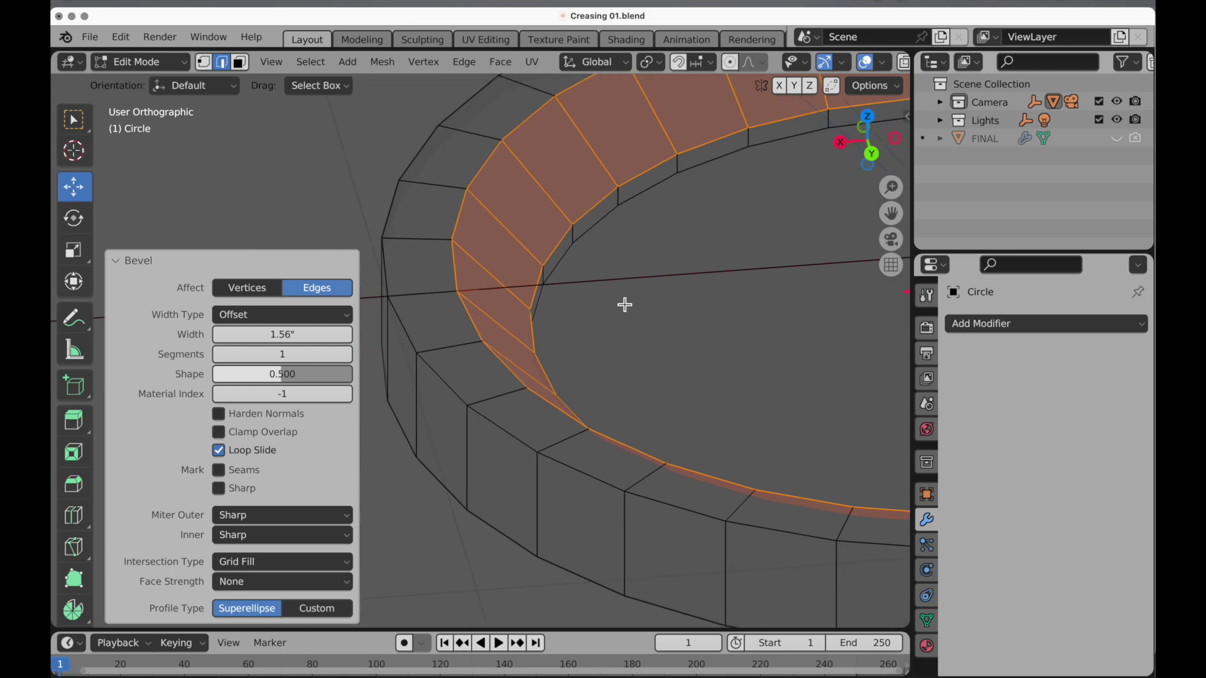
key(ctrl+z)
middle_drag(624, 304, 404, 418)
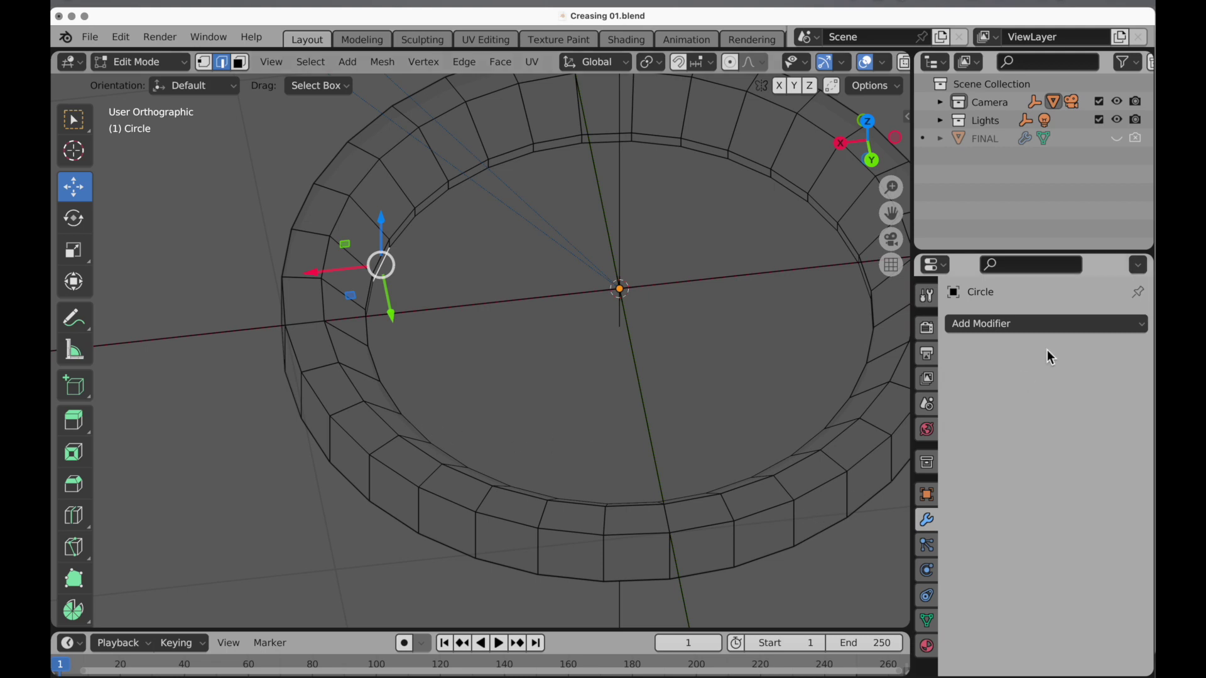
- Shade the ring Auto Smooth and add a Subdivision Surface modifier at levels 3
key(Tab)
right_click(809, 362)
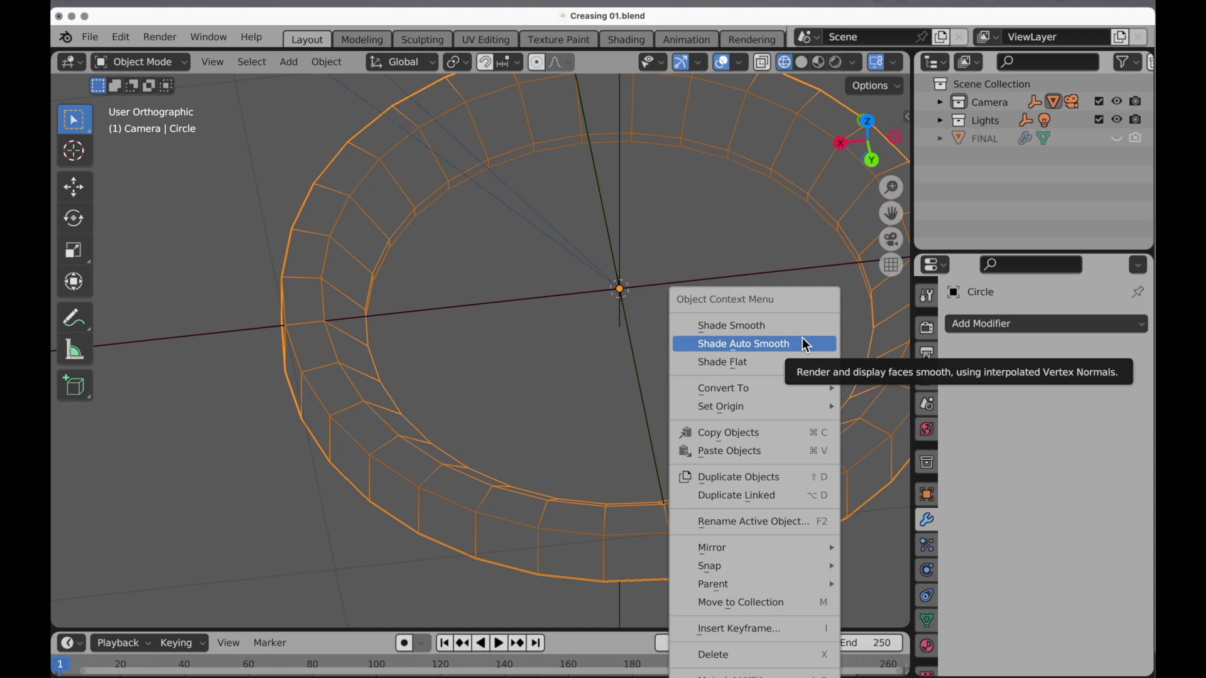
click(801, 344)
key(Tab)
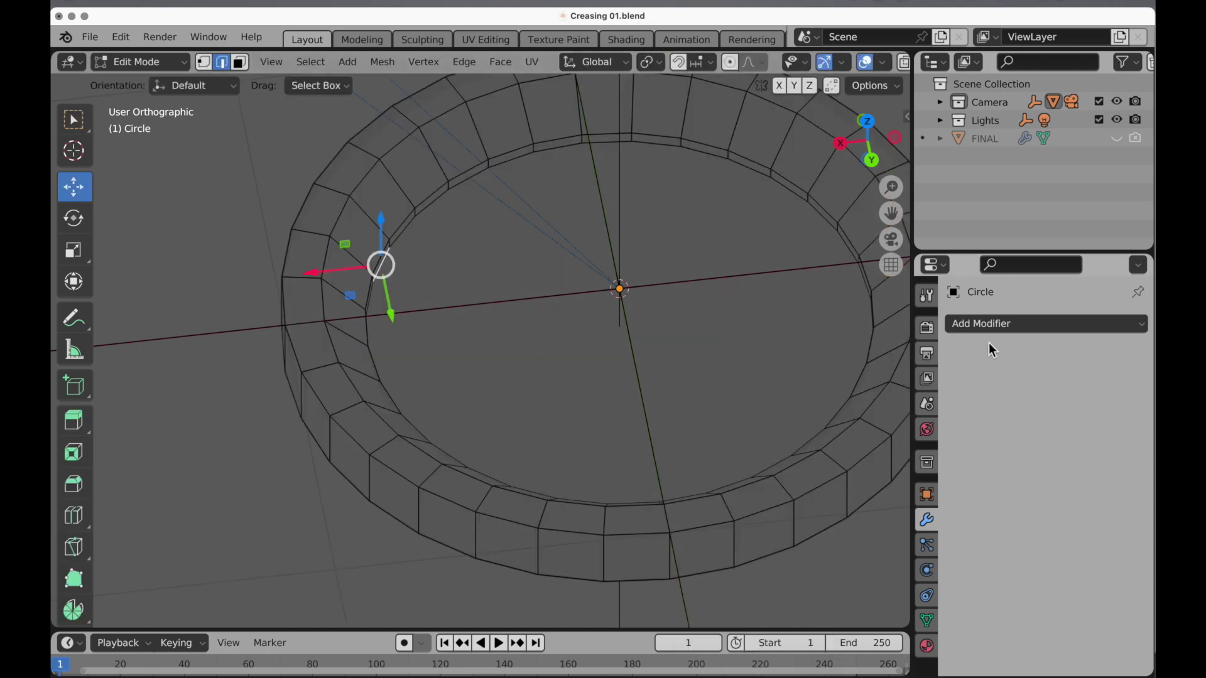
click(1002, 325)
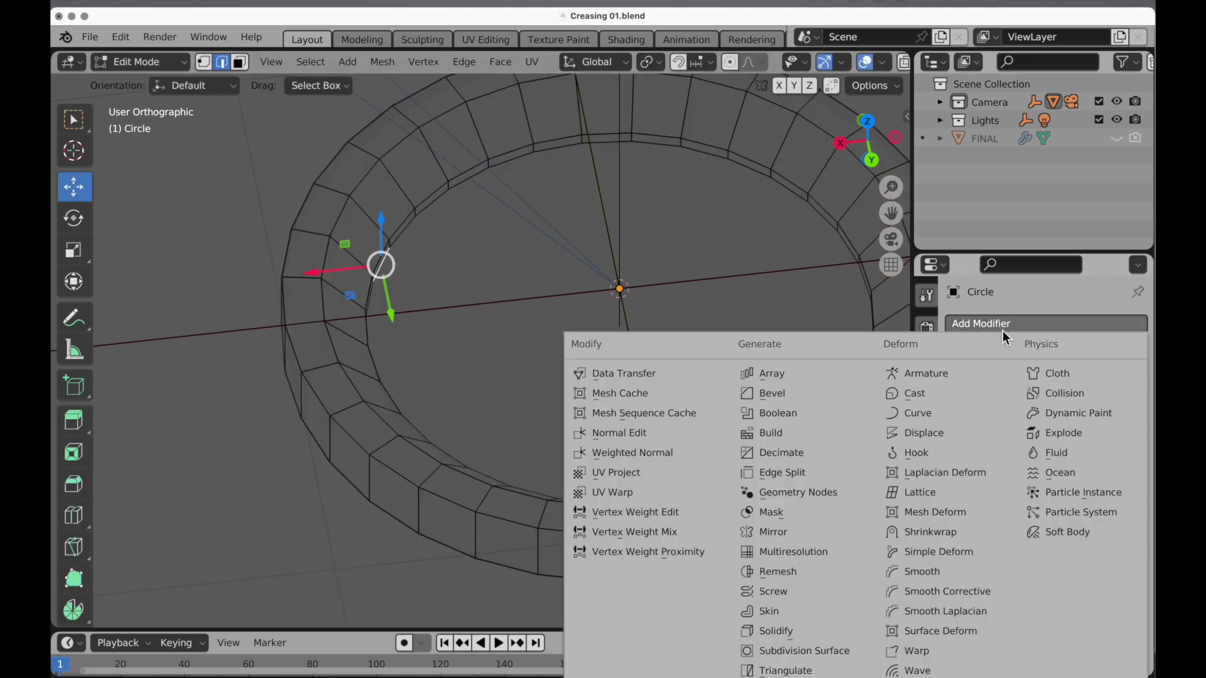
click(804, 649)
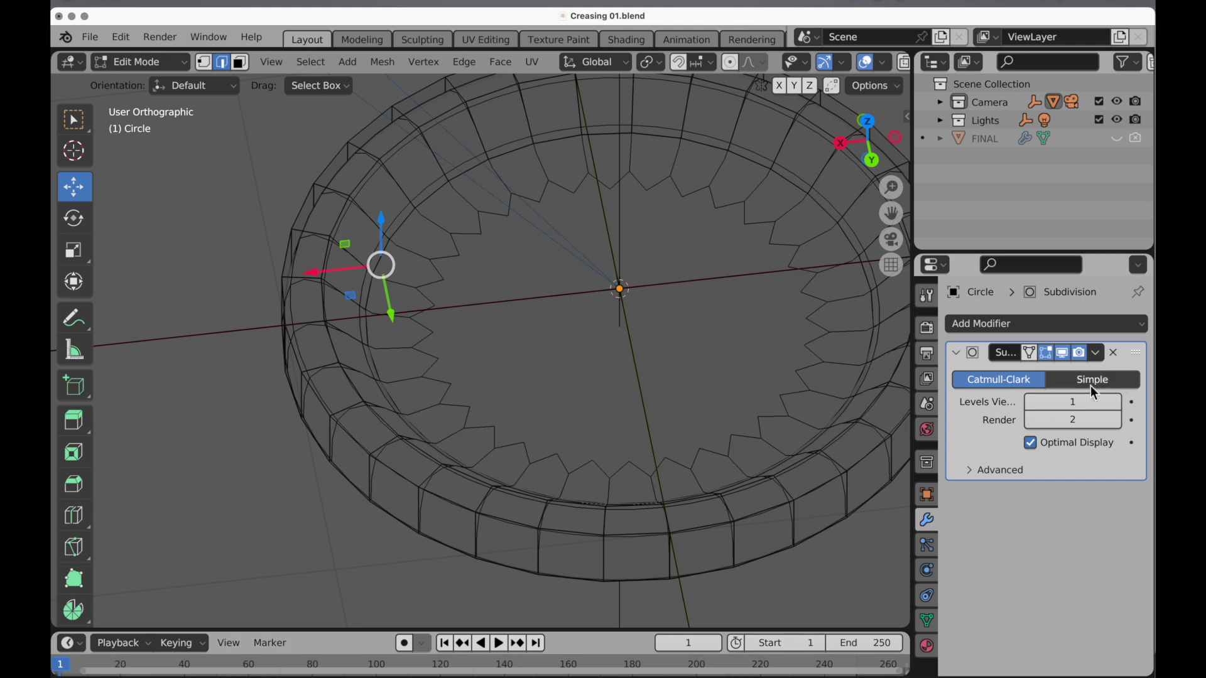
mouse_move(1071, 402)
mouse_down()
mouse_move(1072, 421)
mouse_move(1078, 401)
mouse_up()
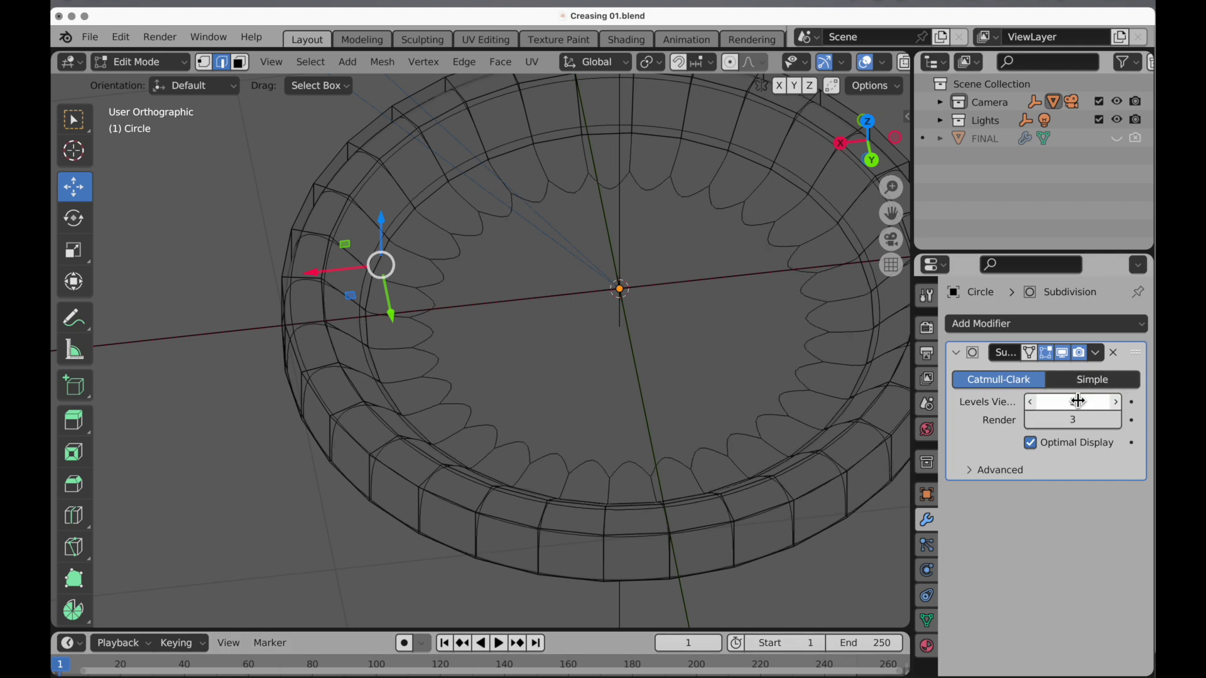
- Delete the ring's inner circular centre face
click(240, 62)
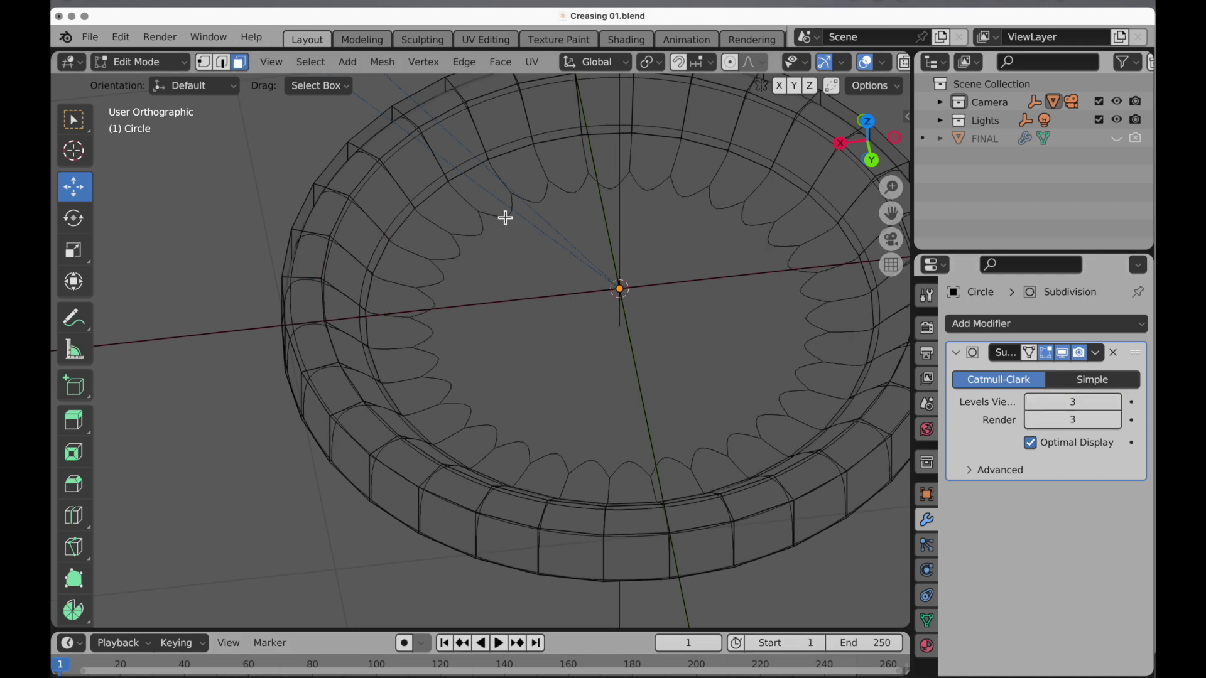
click(505, 217)
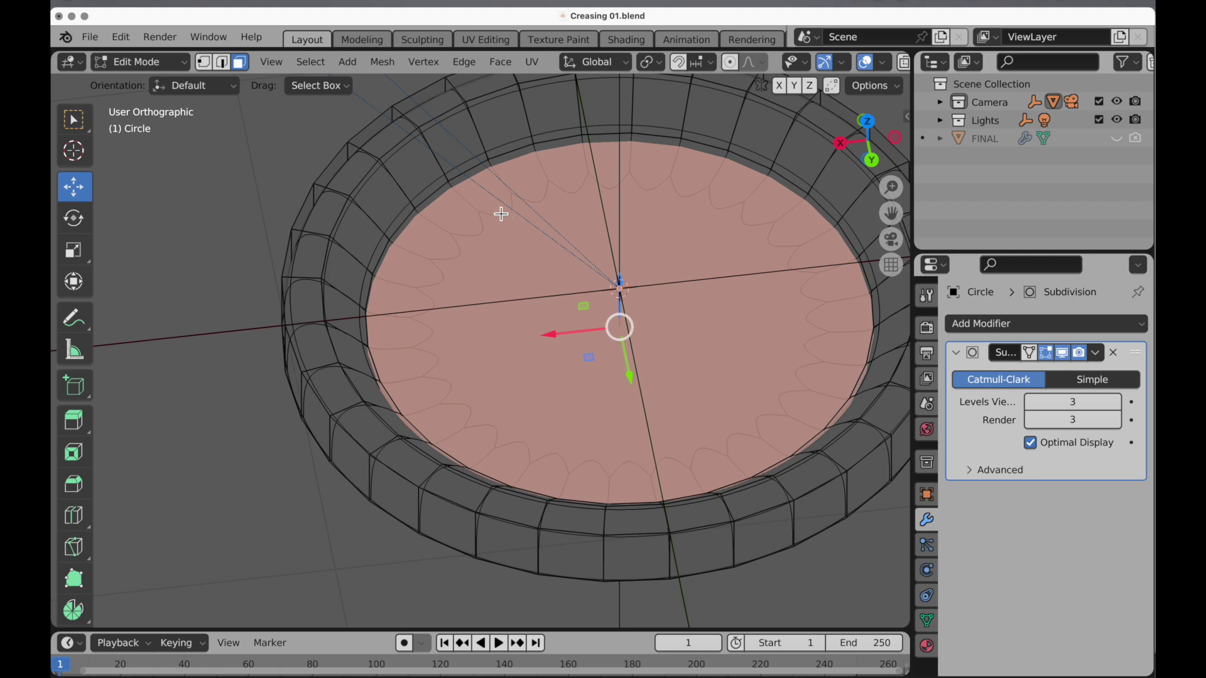
key(x)
click(505, 217)
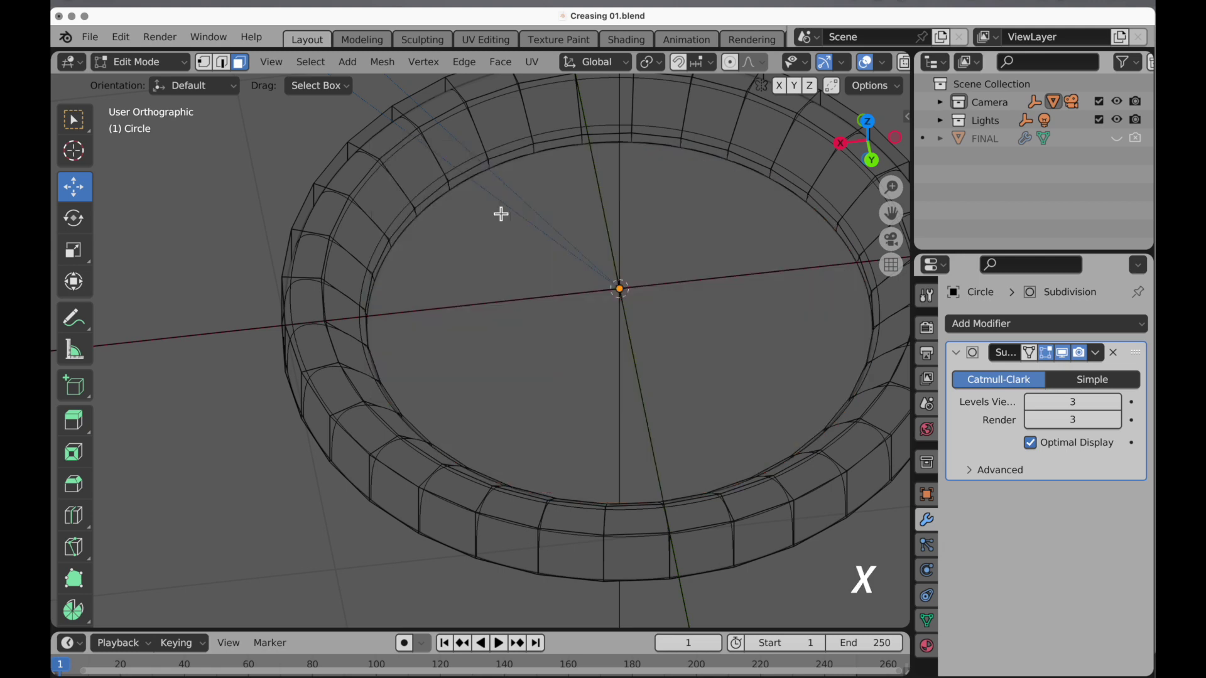
middle_drag(499, 210, 534, 239)
- Switch the viewport to Solid shading and view the ring close up from low side angle
scroll(869, 66, down, 5)
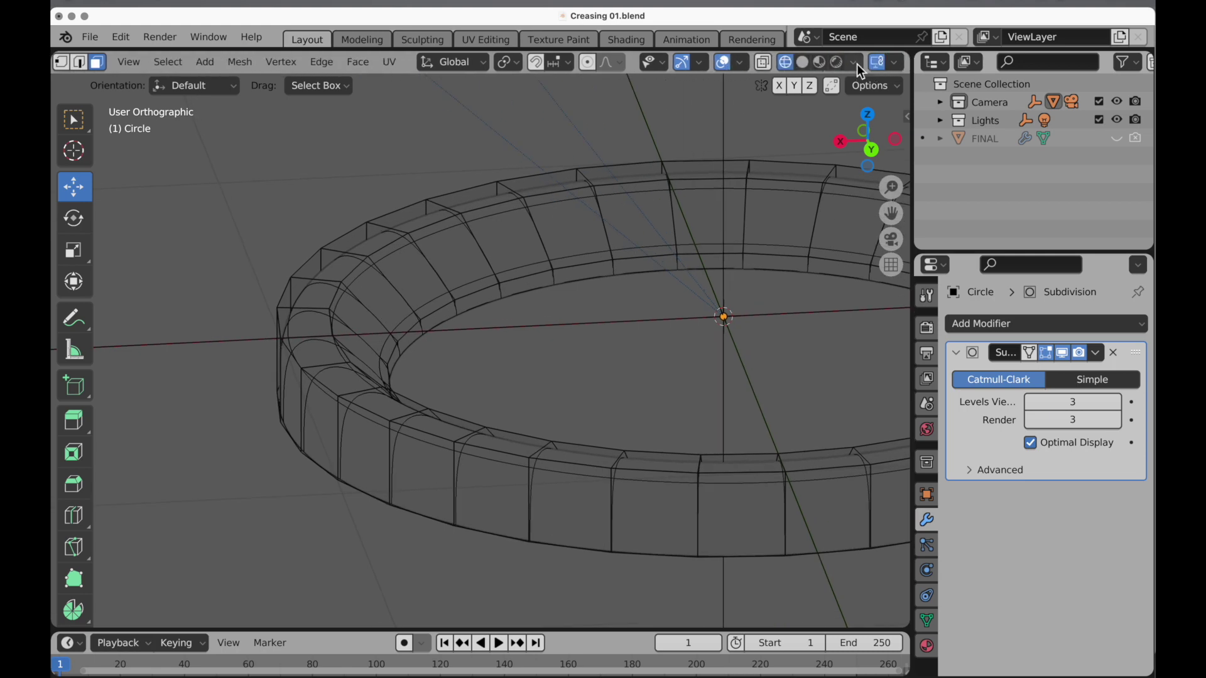
click(809, 61)
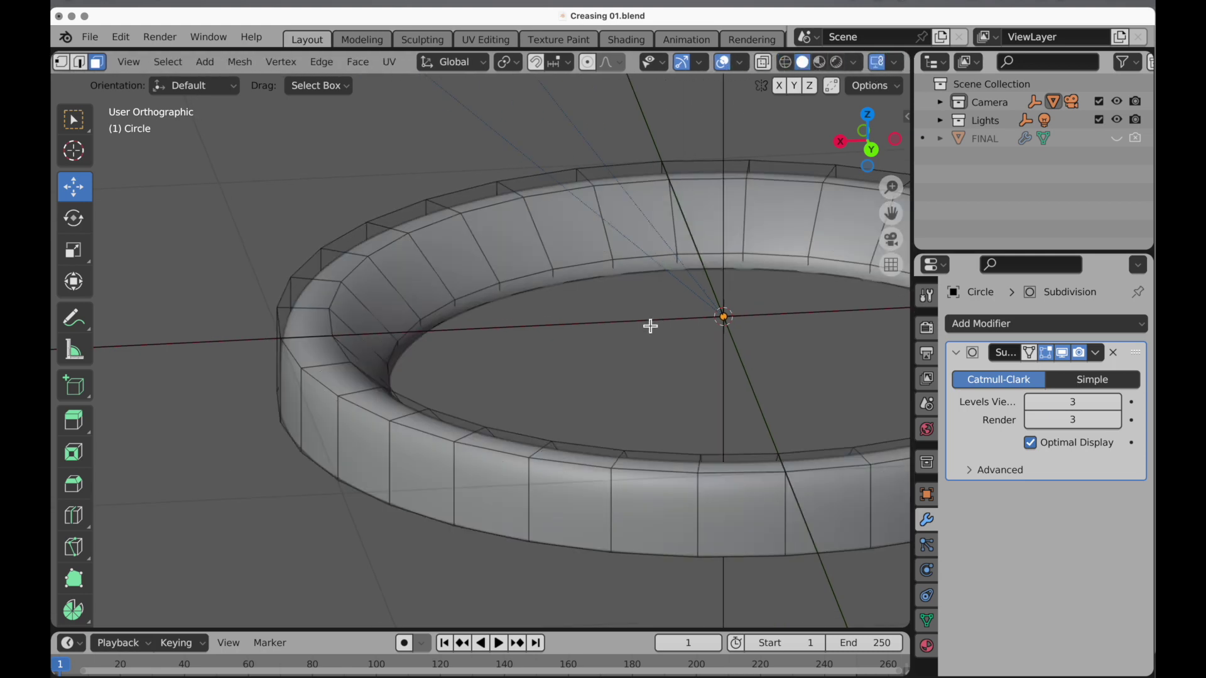
middle_drag(649, 326, 631, 359)
scroll(629, 371, up, 1)
scroll(603, 390, up, 1)
scroll(393, 313, up, 2)
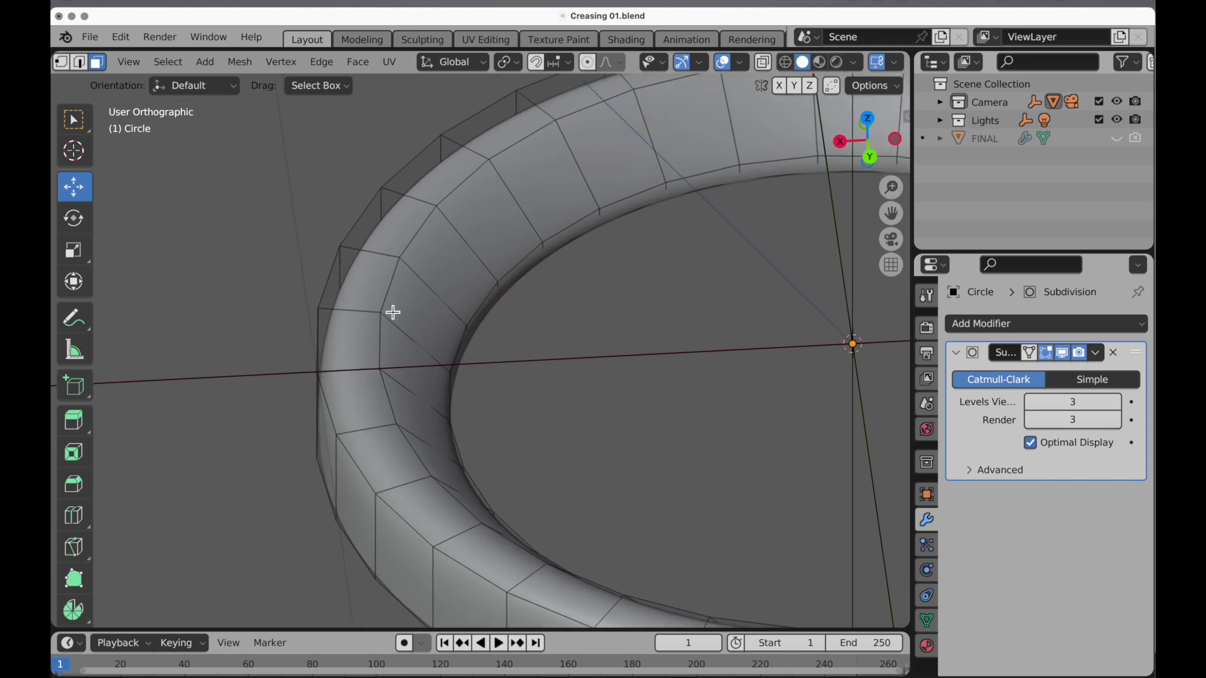
middle_drag(419, 304, 409, 250)
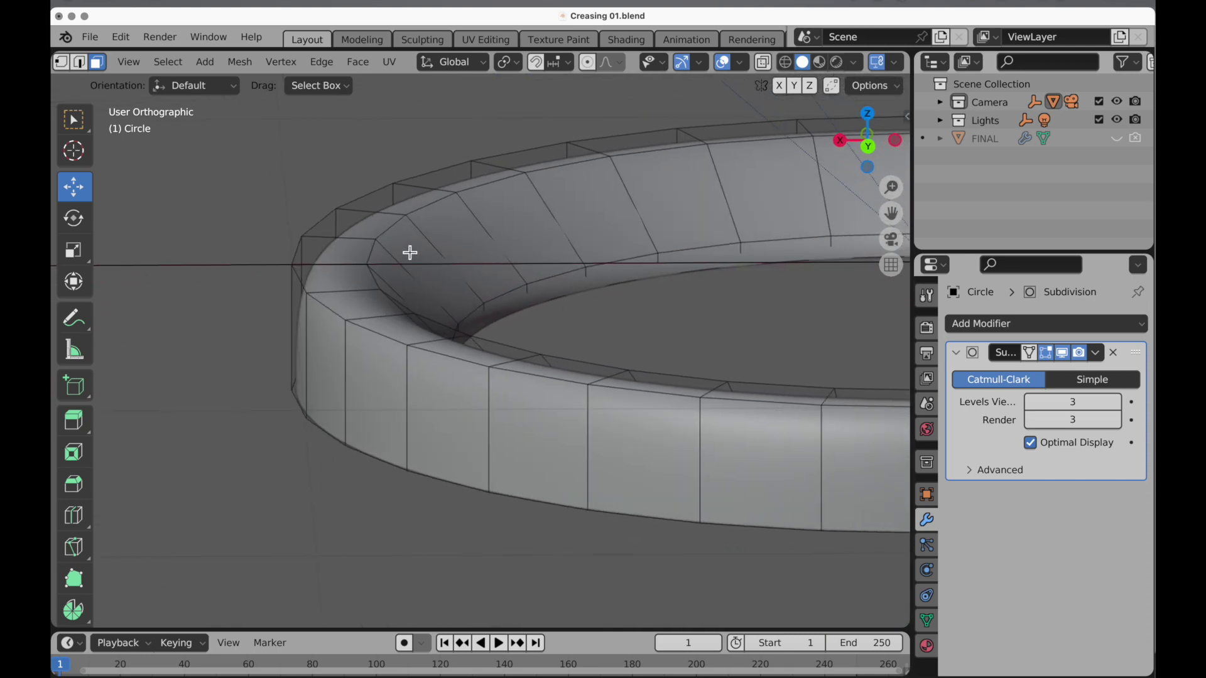
middle_drag(488, 342, 463, 387)
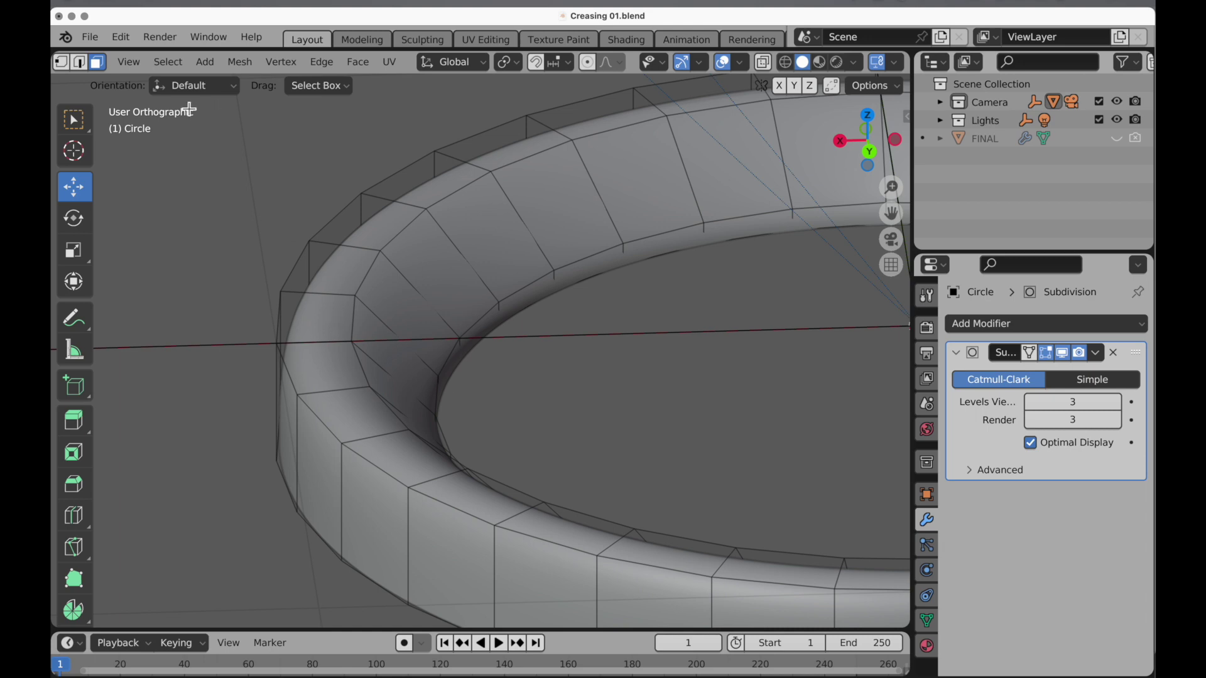
- Give the outer and inner top rim edge loops a 0.469 edge crease, then return to Object Mode
click(79, 62)
click(336, 215)
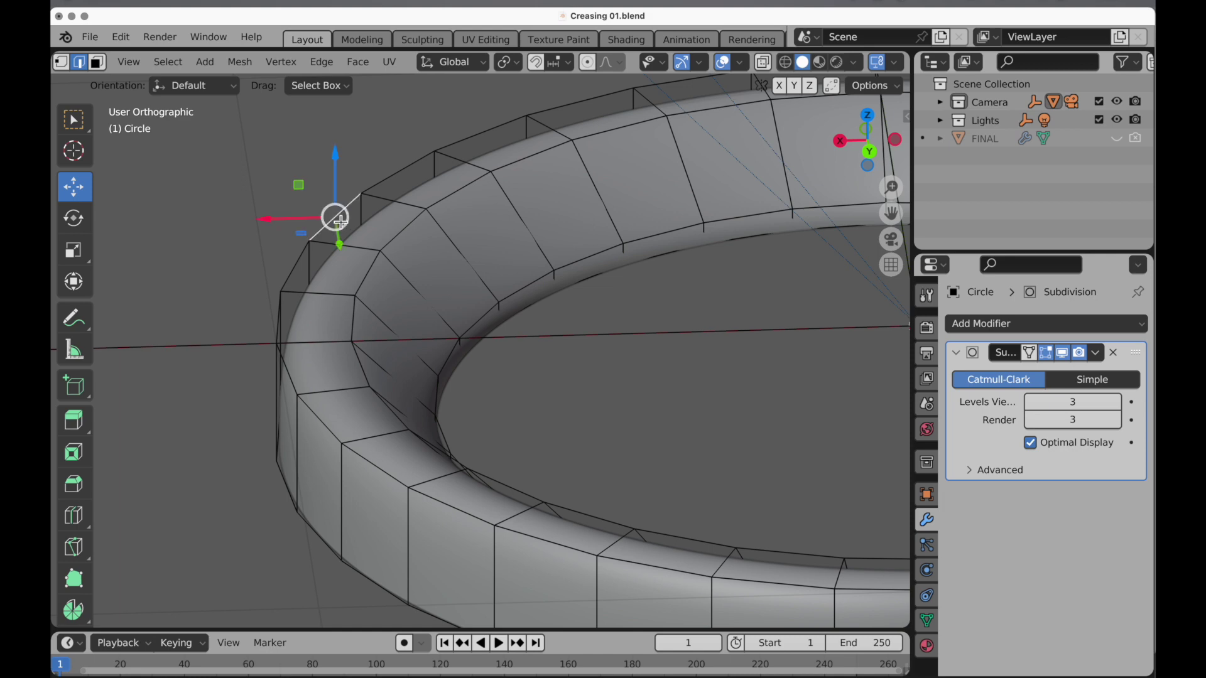
alt+click(337, 216)
alt+shift+click(409, 228)
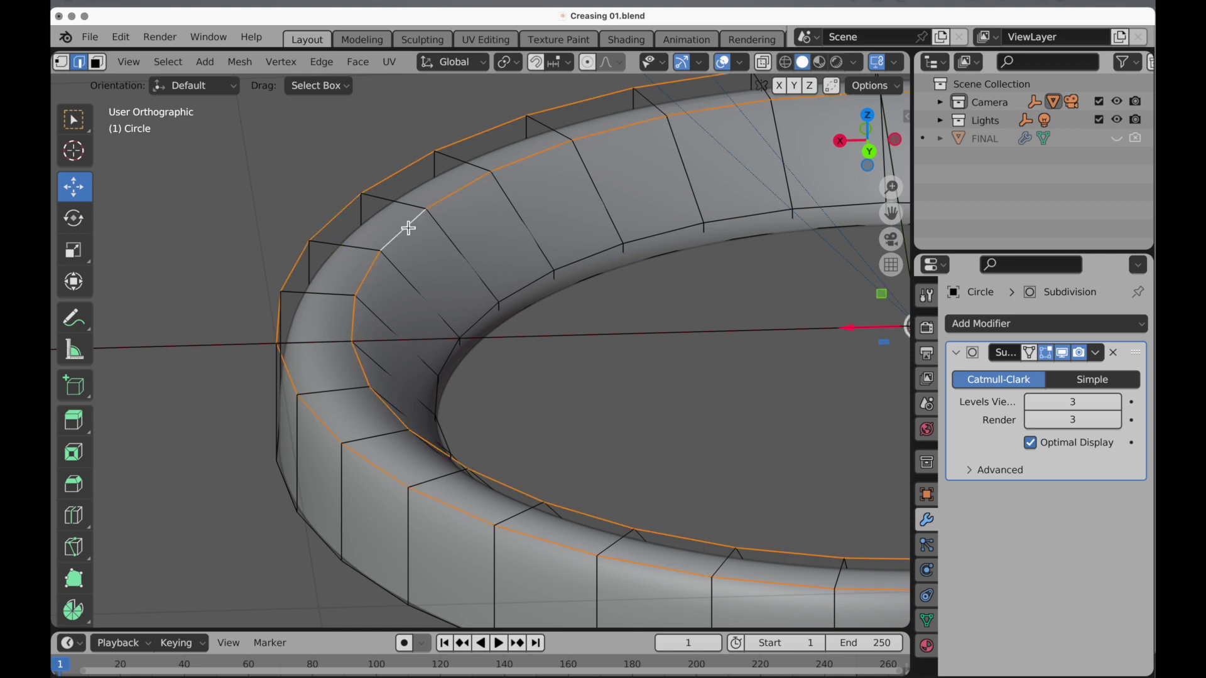
click(321, 62)
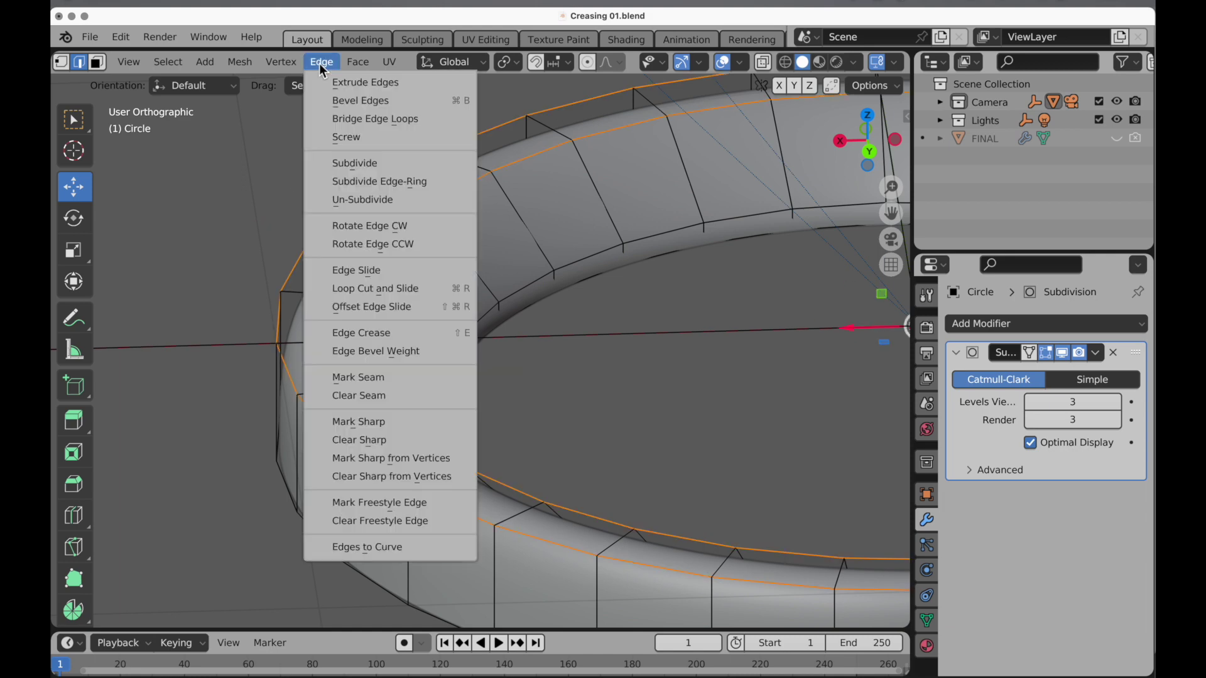
click(347, 334)
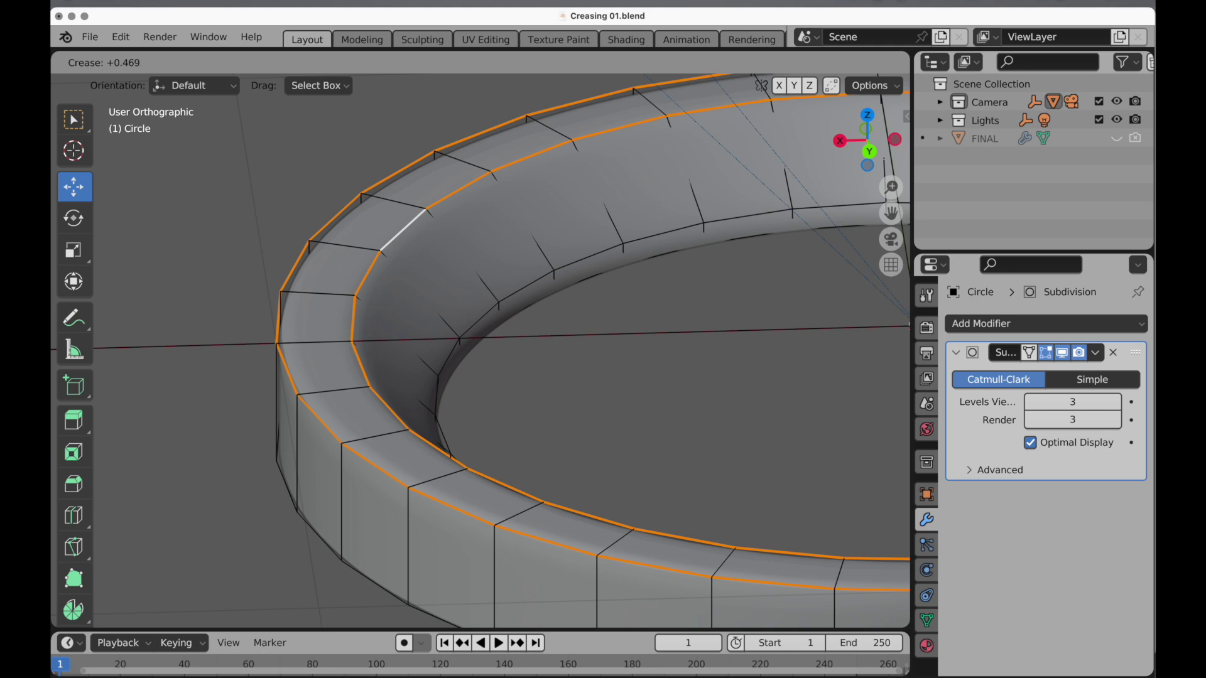
click(135, 374)
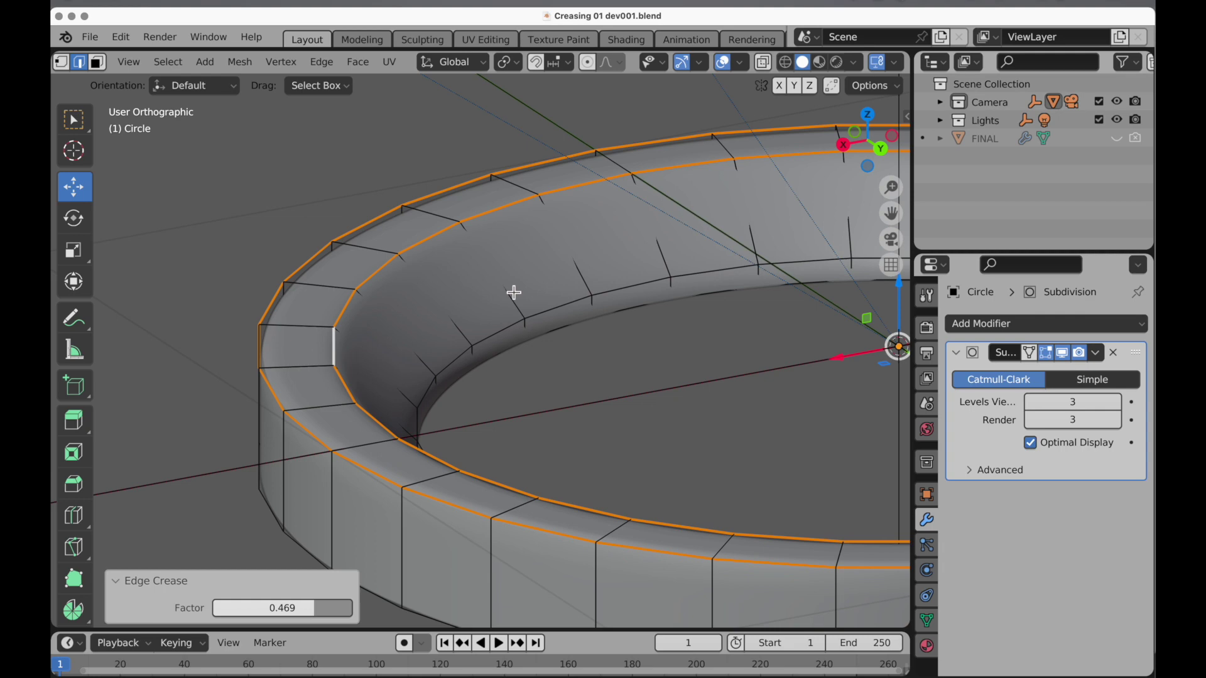
key(Tab)
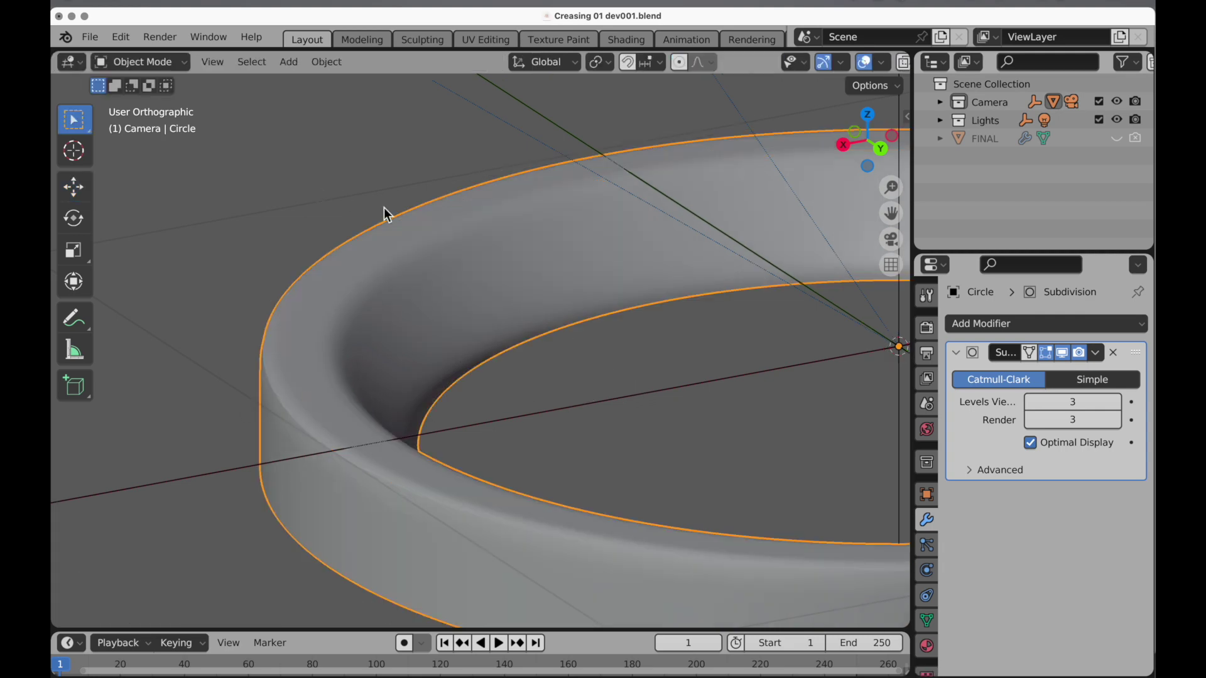
scroll(416, 326, down, 4)
- Add a cube of size 6 inches inside the ring
key(shift+a)
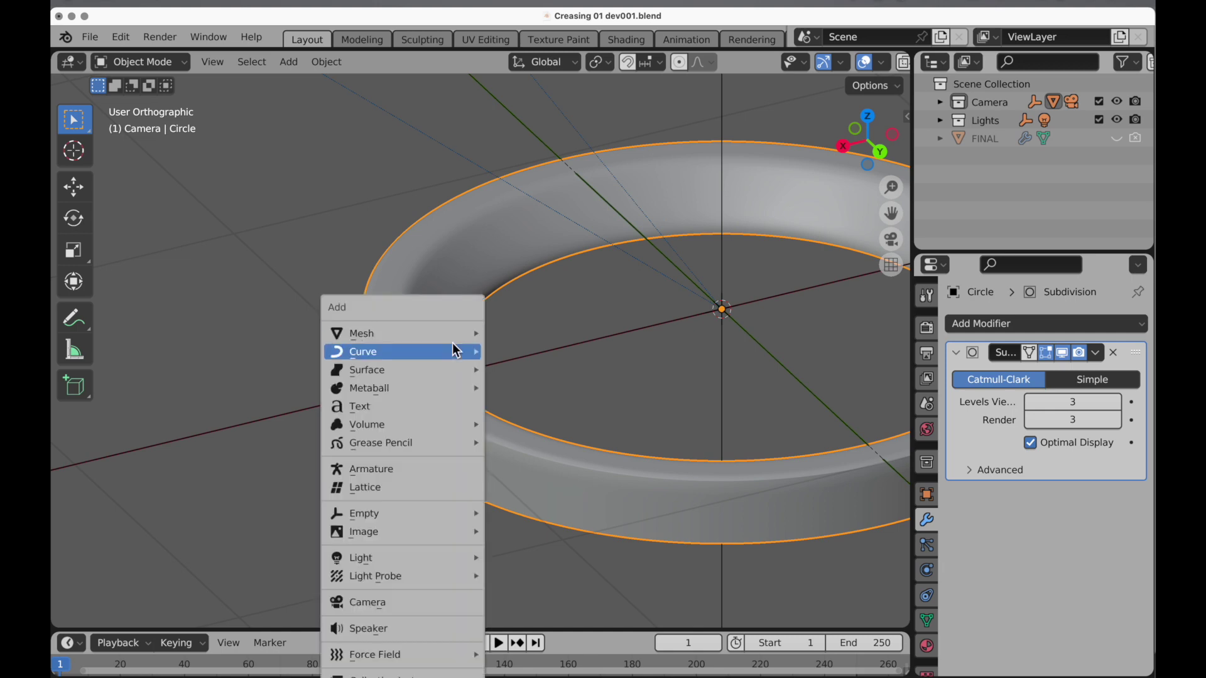
mouse_move(451, 332)
click(533, 350)
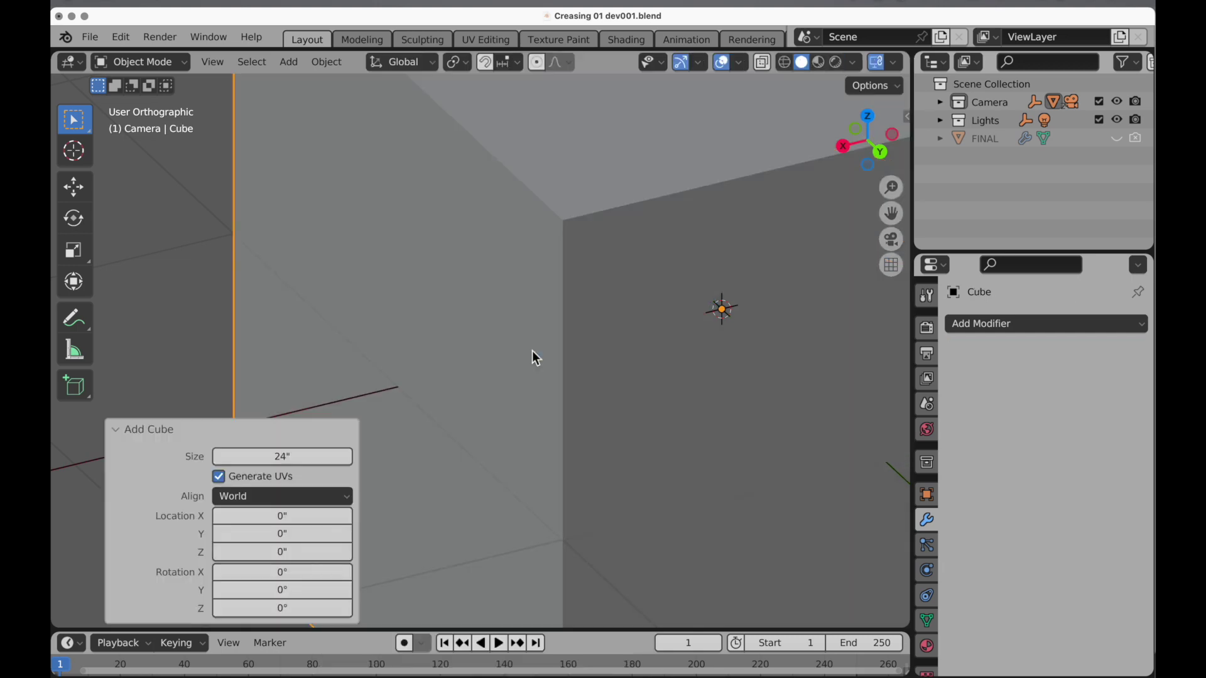
click(300, 456)
text(6)
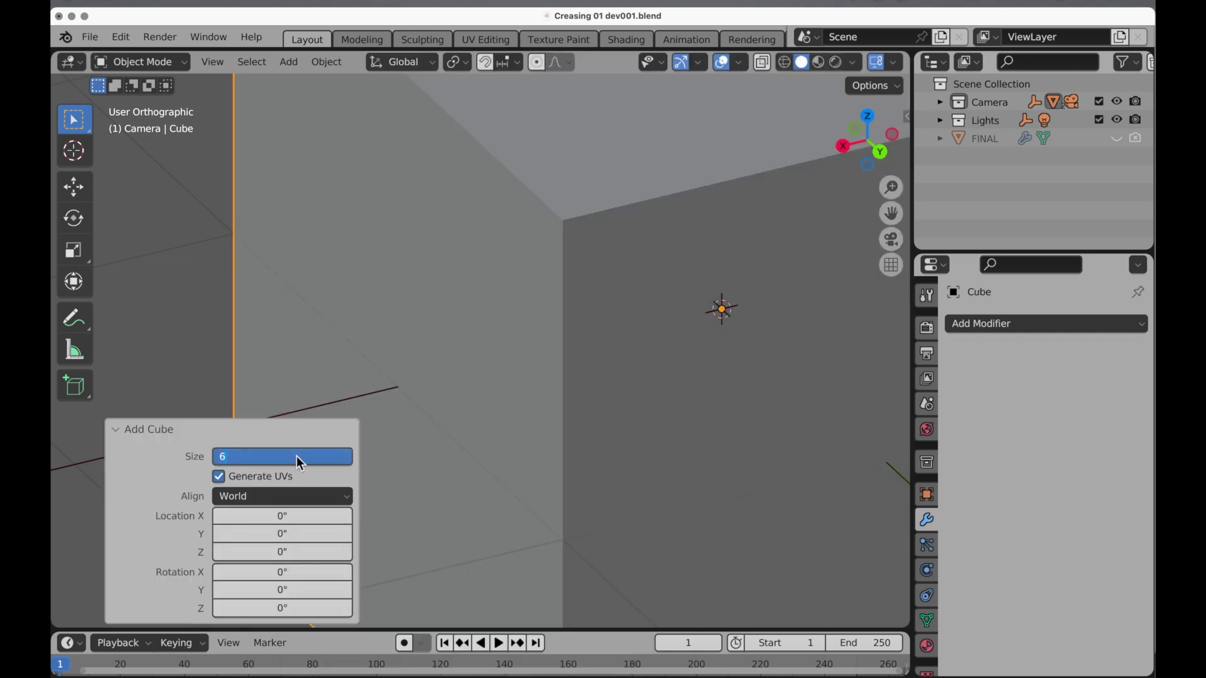
key(Return)
scroll(560, 352, up, 4)
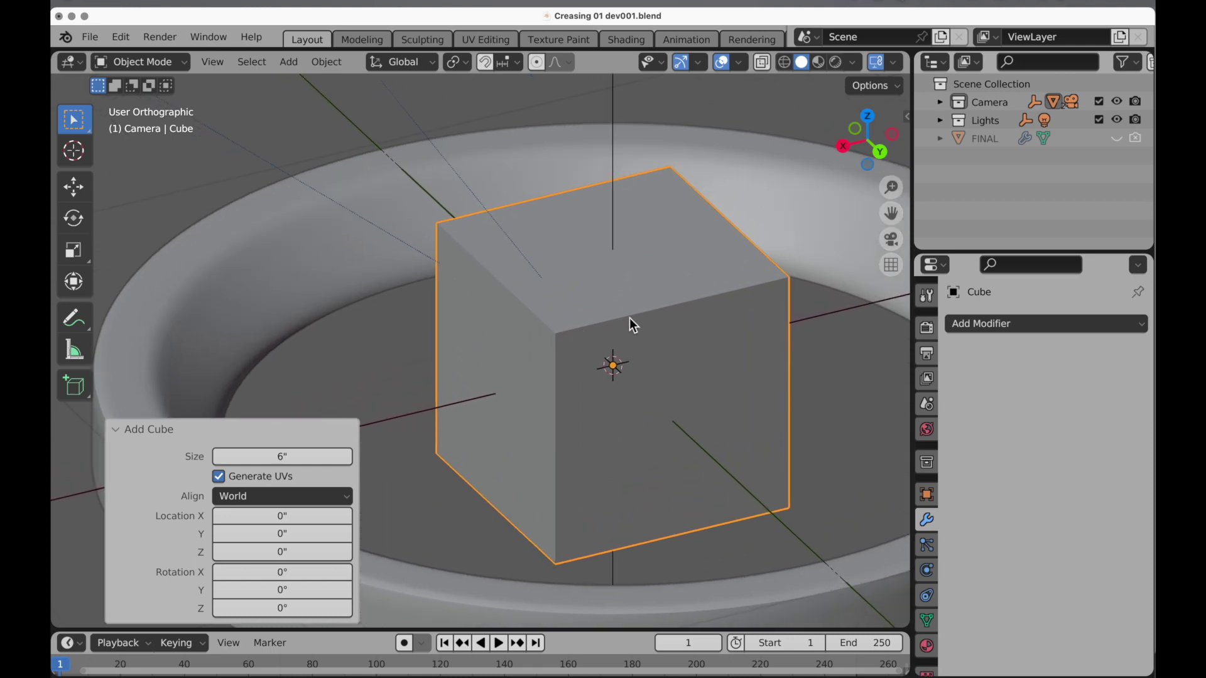
- Give the cube a level-4 Subdivision Surface modifier and Auto Smooth shading
click(1008, 323)
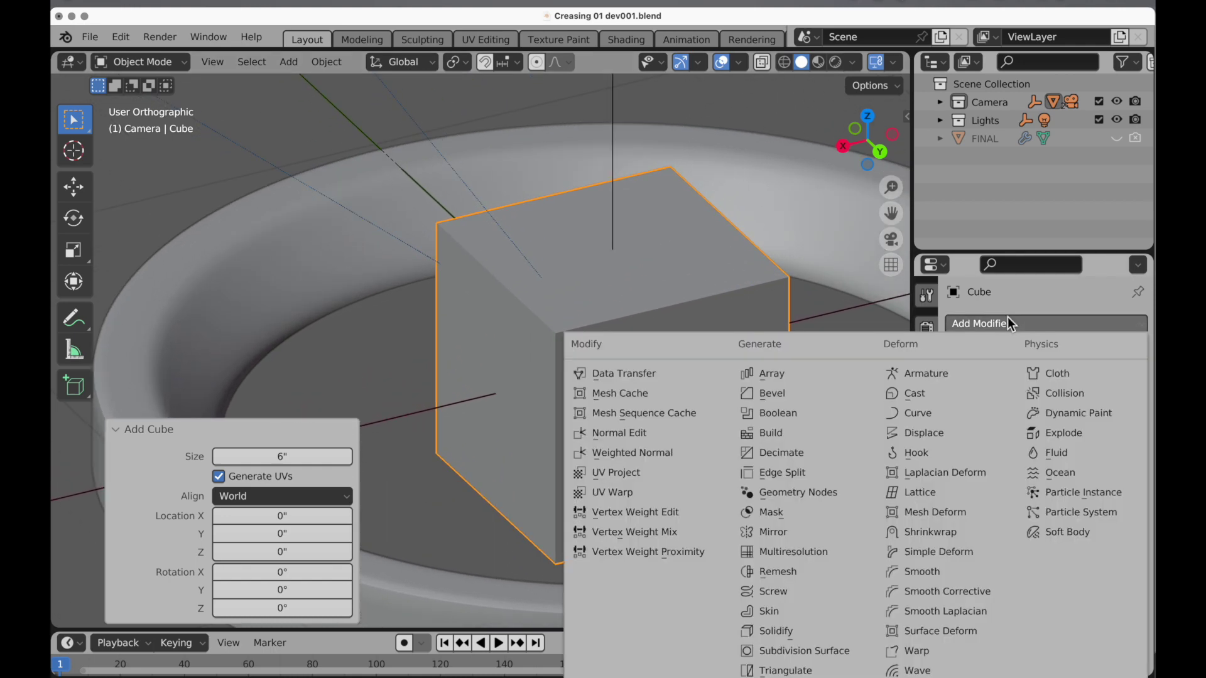
click(785, 651)
mouse_move(1073, 402)
mouse_down()
mouse_move(1072, 420)
mouse_move(1072, 400)
mouse_up()
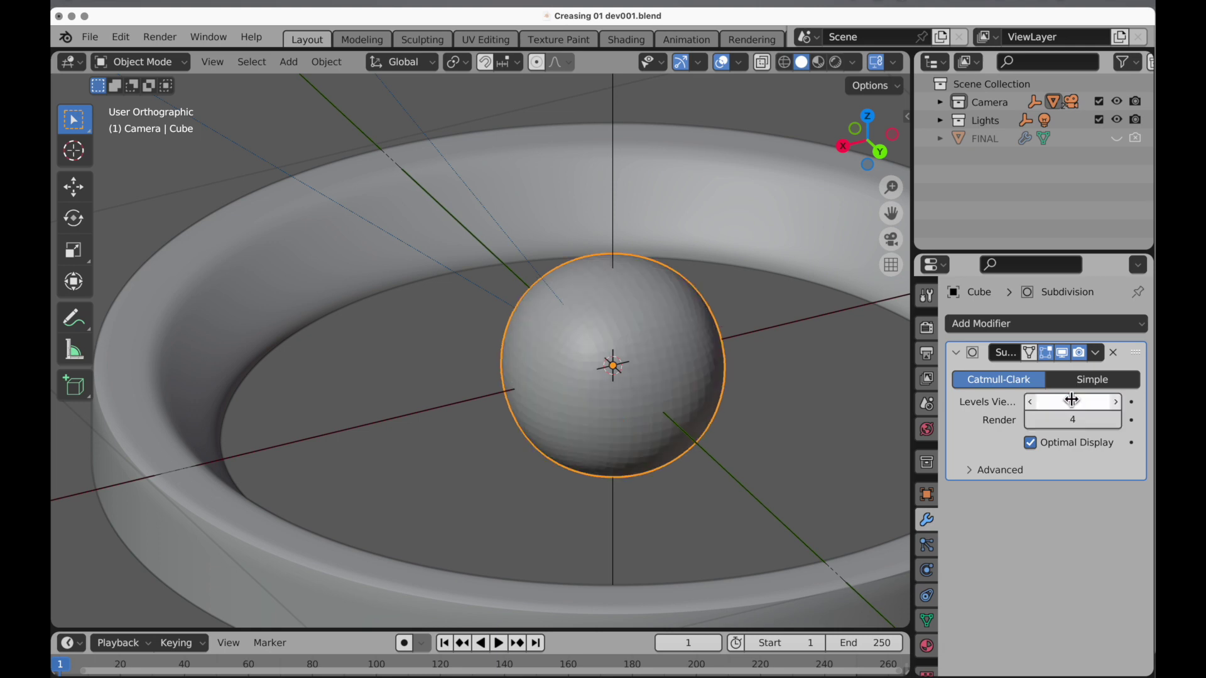
right_click(703, 344)
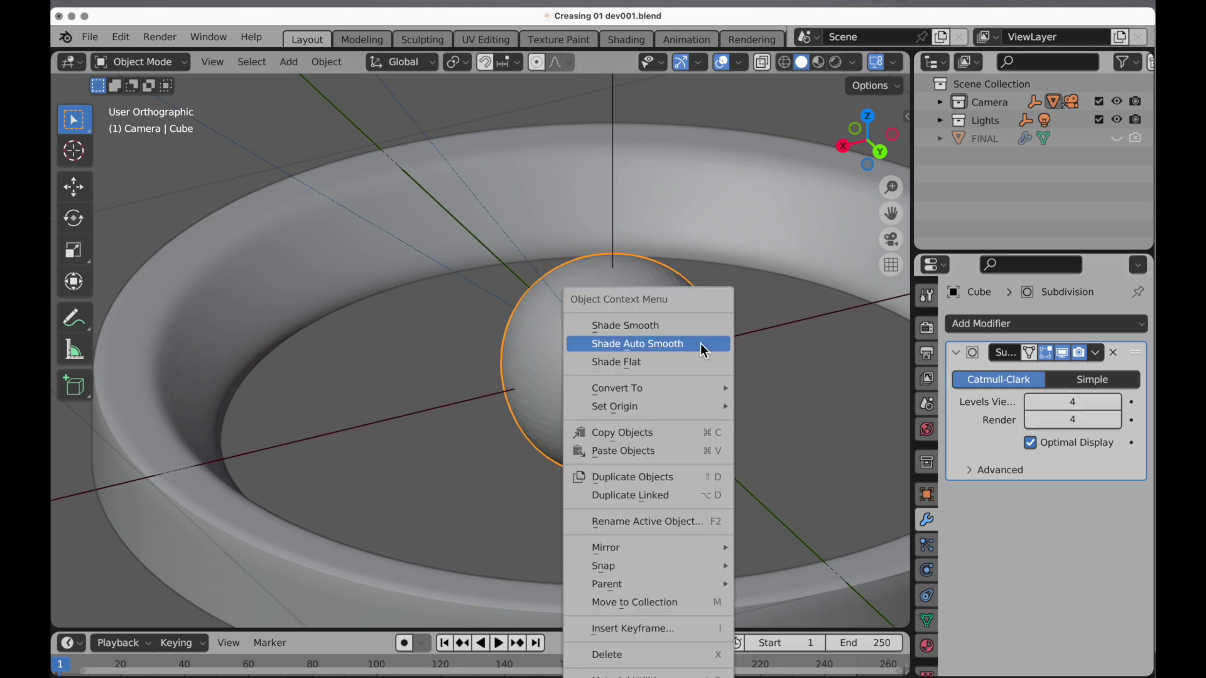
click(700, 345)
- In Edit Mode, select all four of the cube's top edges
key(Tab)
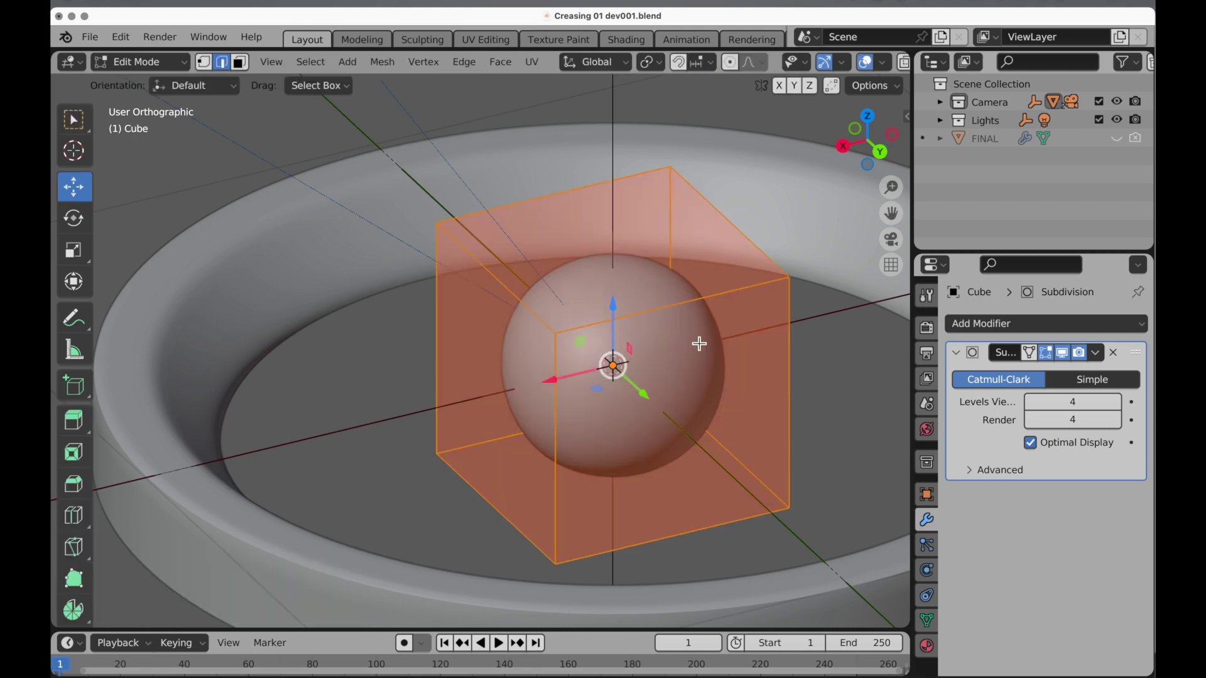
click(530, 203)
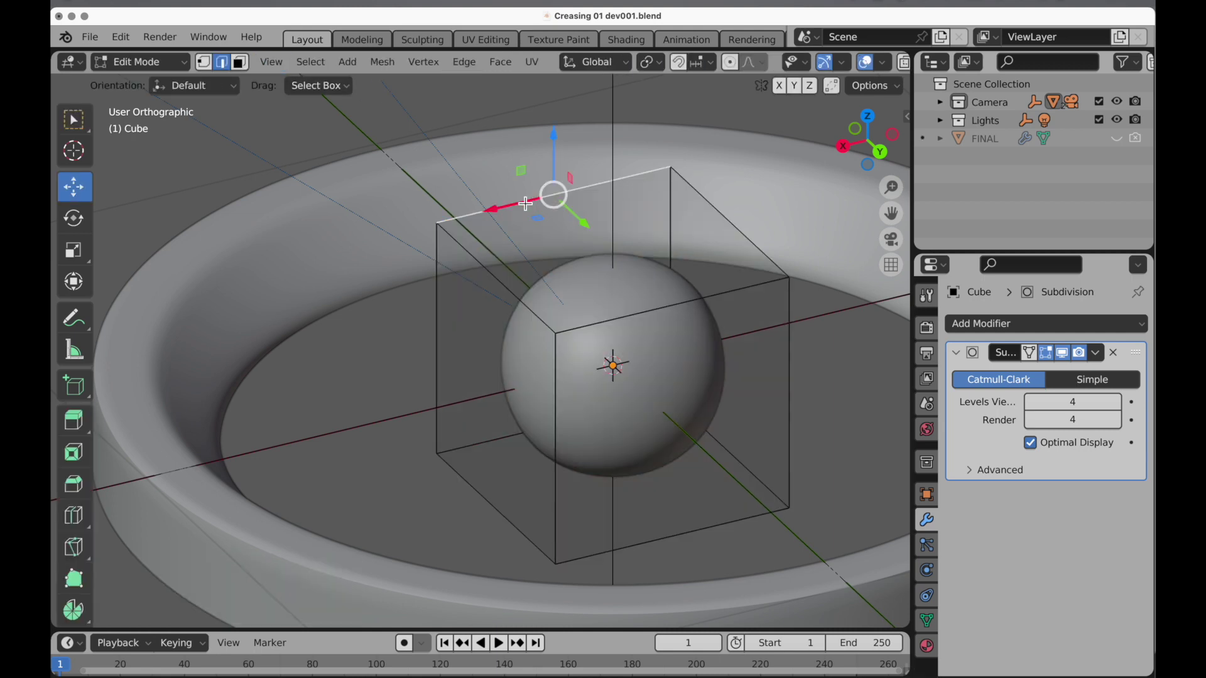
shift+click(485, 290)
shift+click(625, 325)
shift+click(755, 254)
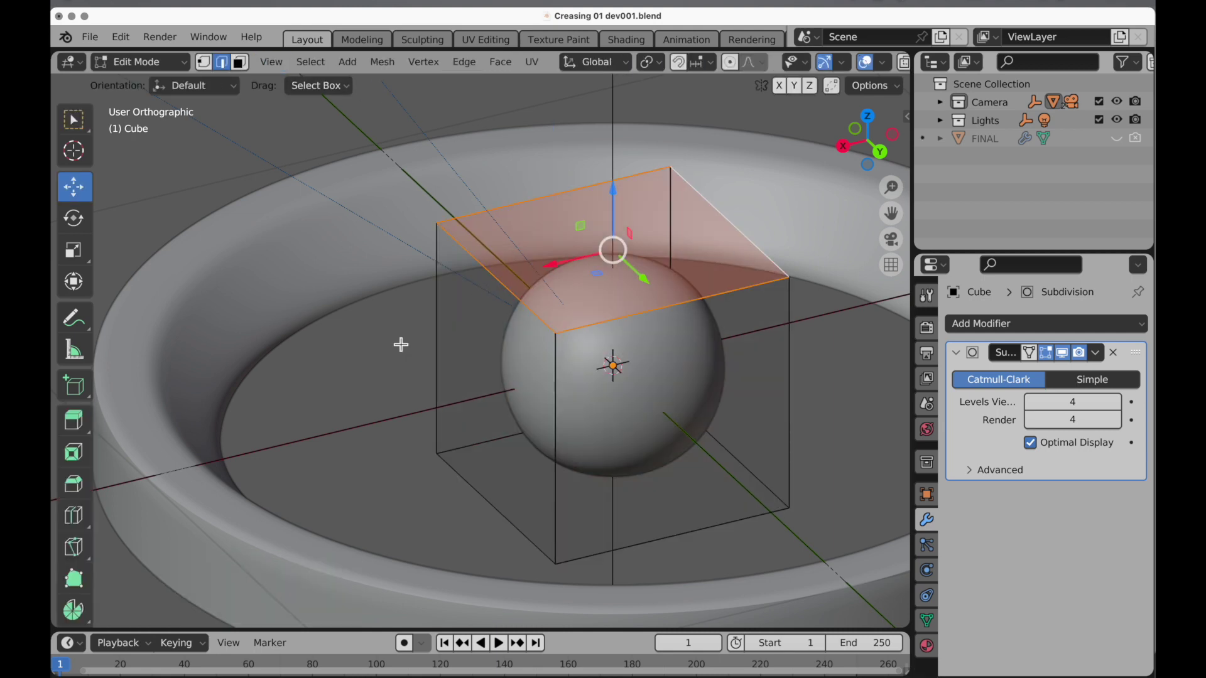
- Crease the cube's four top edges, raising the crease factor to the full 1.000
key(shift+e)
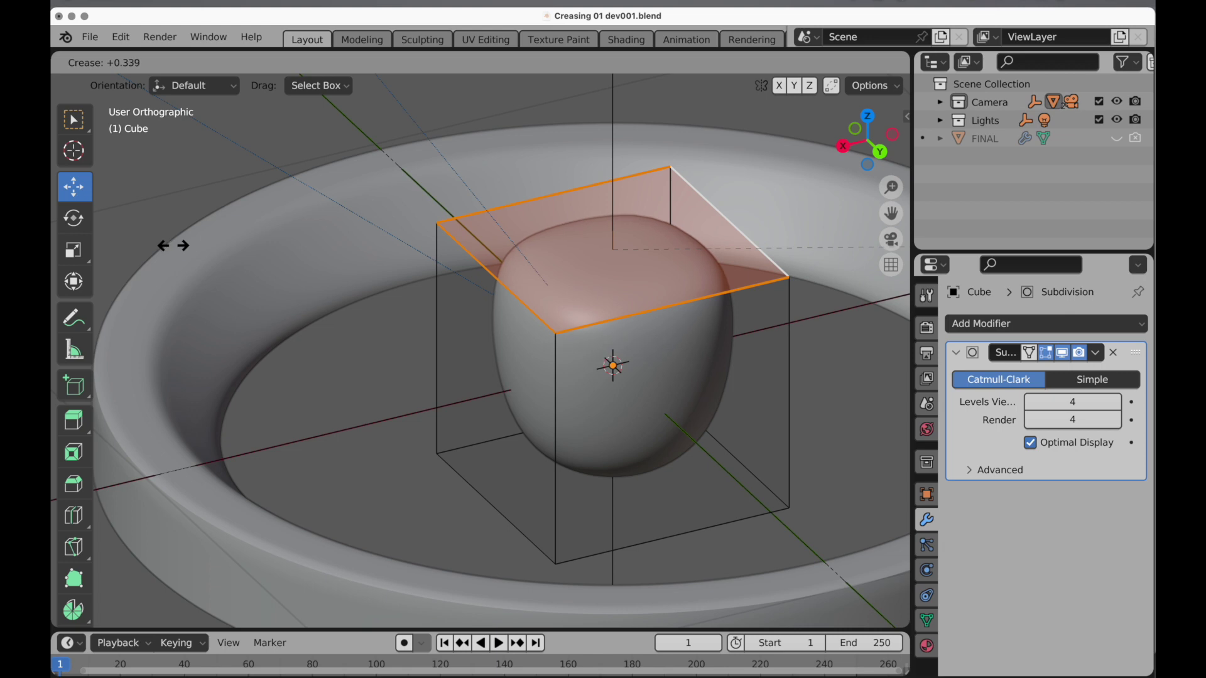
click(204, 238)
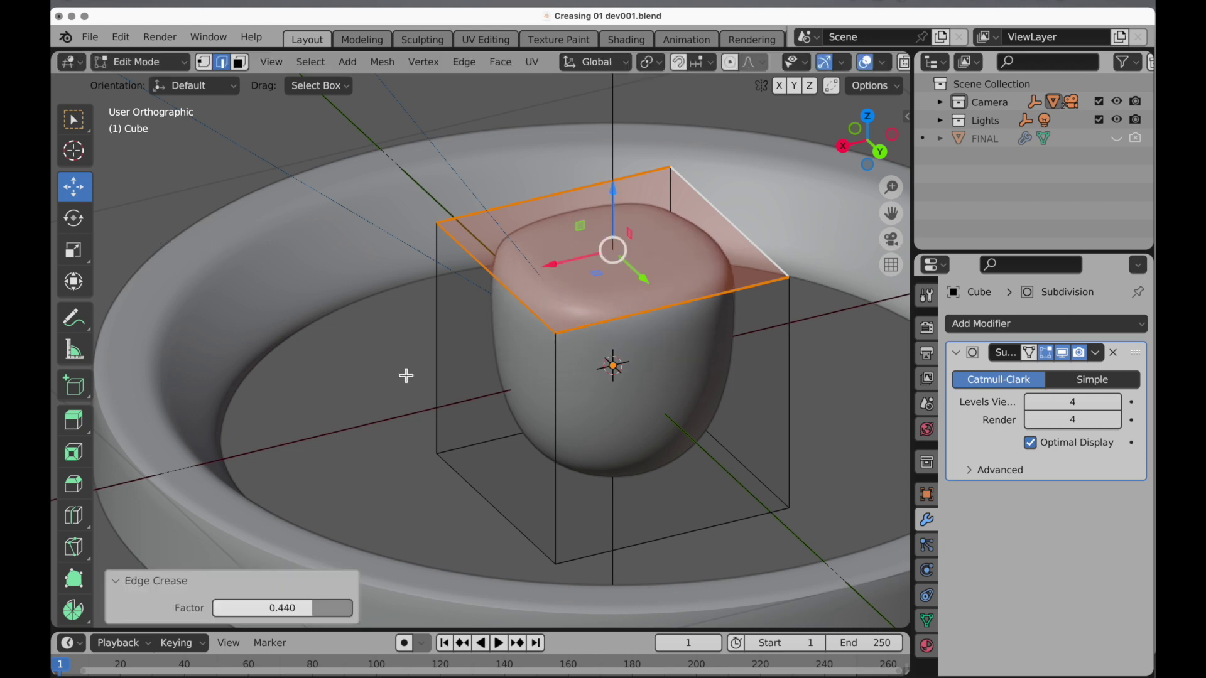
mouse_move(409, 401)
middle_down()
mouse_move(411, 358)
mouse_move(382, 370)
mouse_move(425, 401)
mouse_move(389, 397)
middle_up()
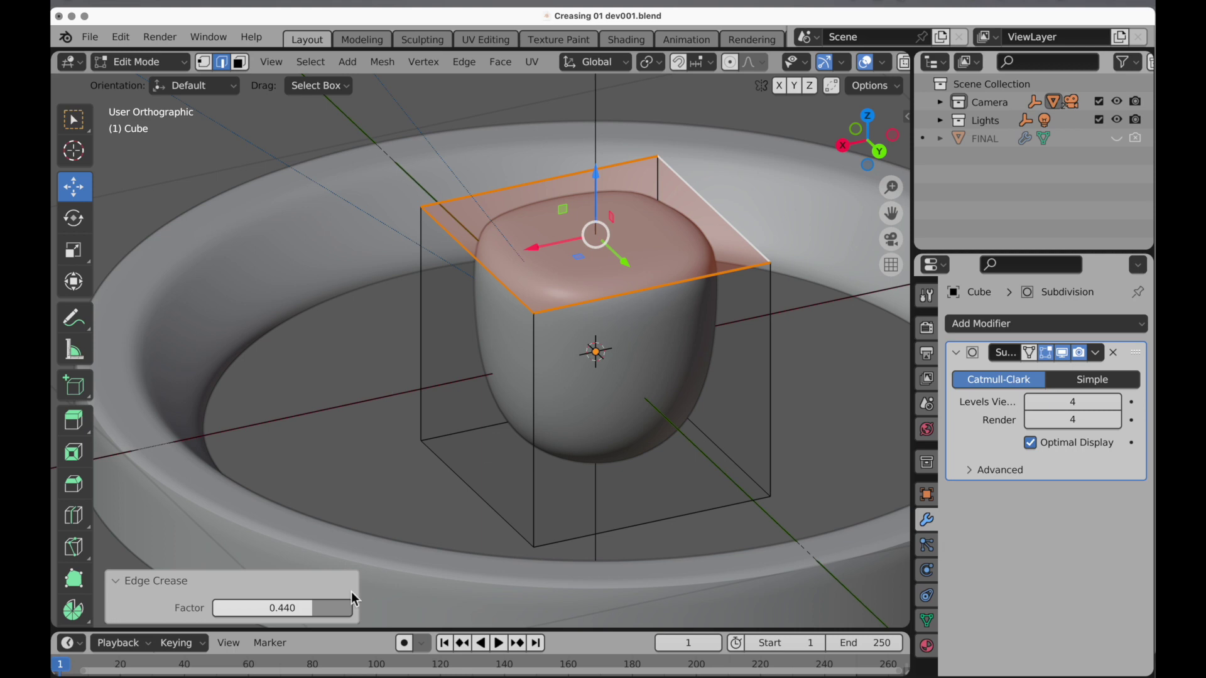
drag(318, 609, 402, 609)
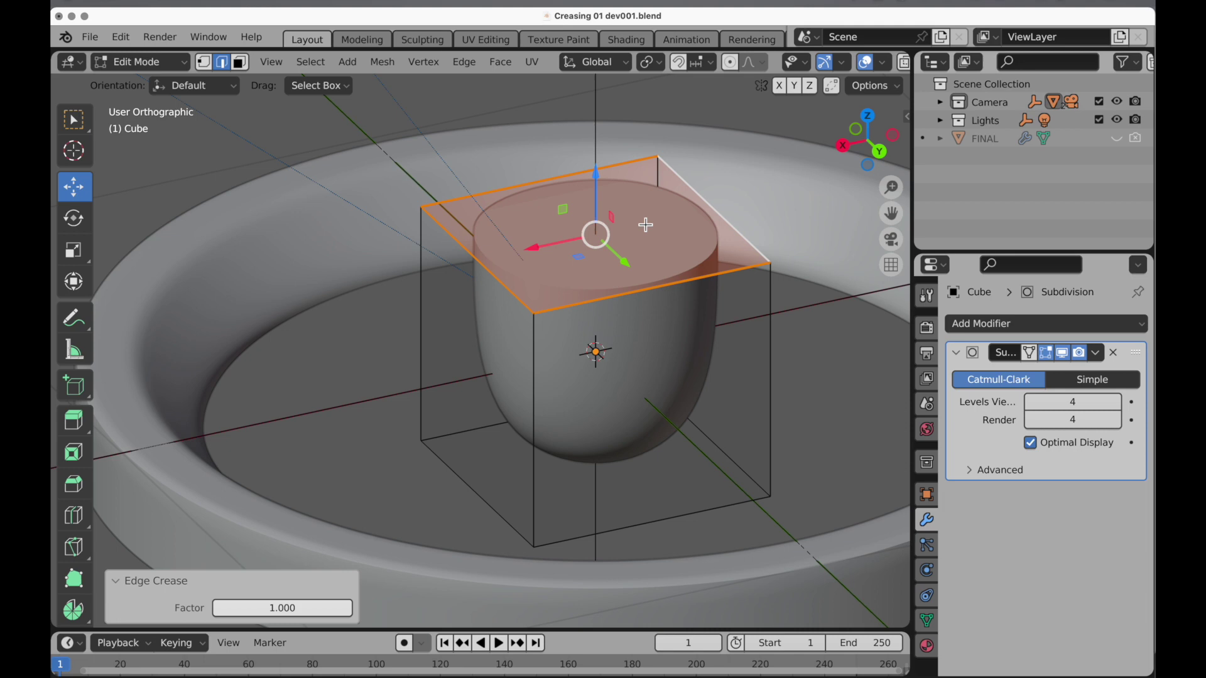
- Delete the cube, move the Circle ring into the Scene Collection, and hide it
key(Tab)
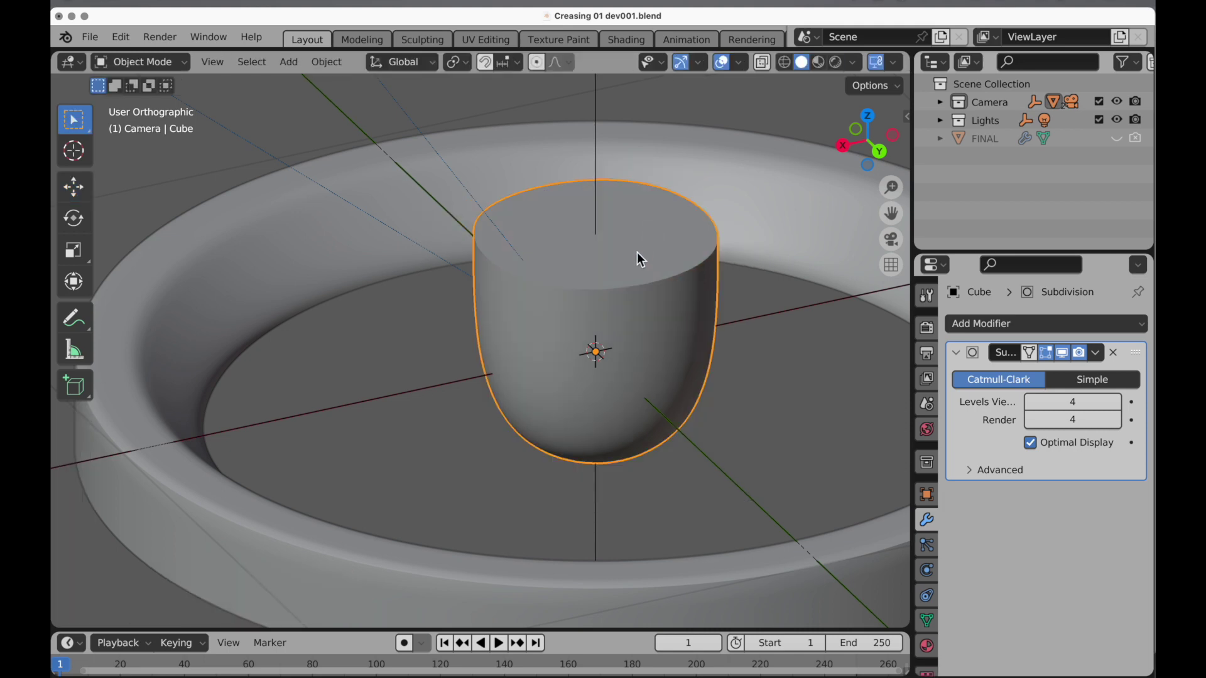
key(x)
click(636, 252)
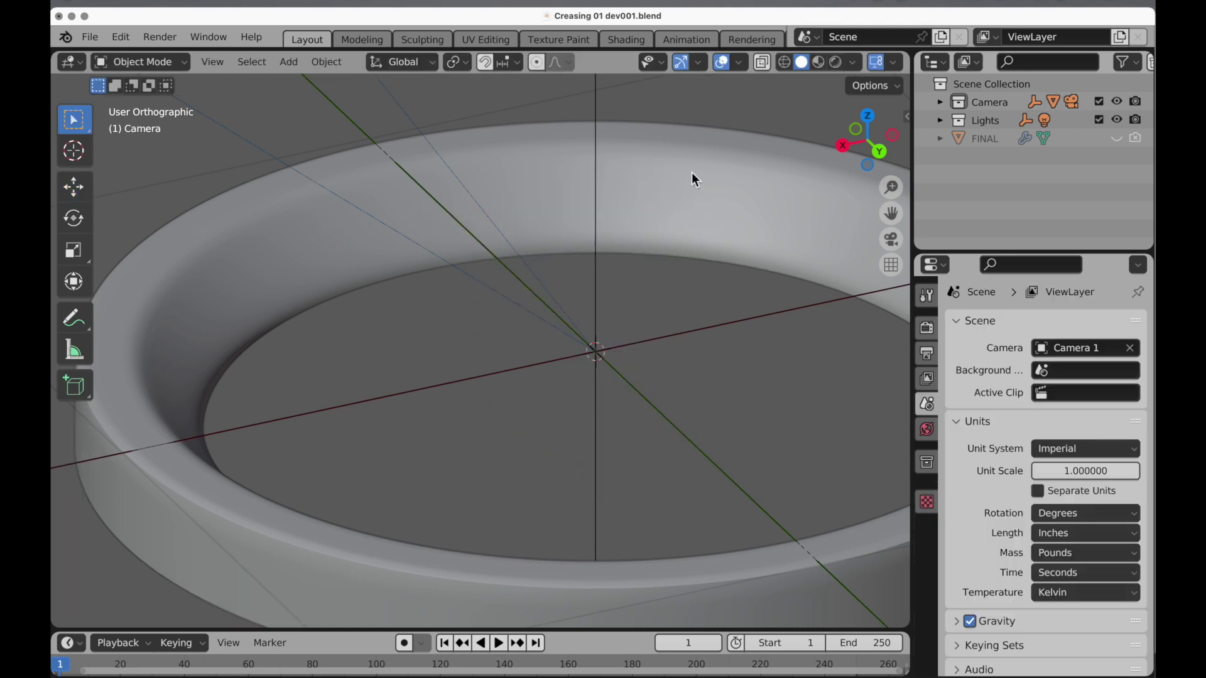
click(692, 173)
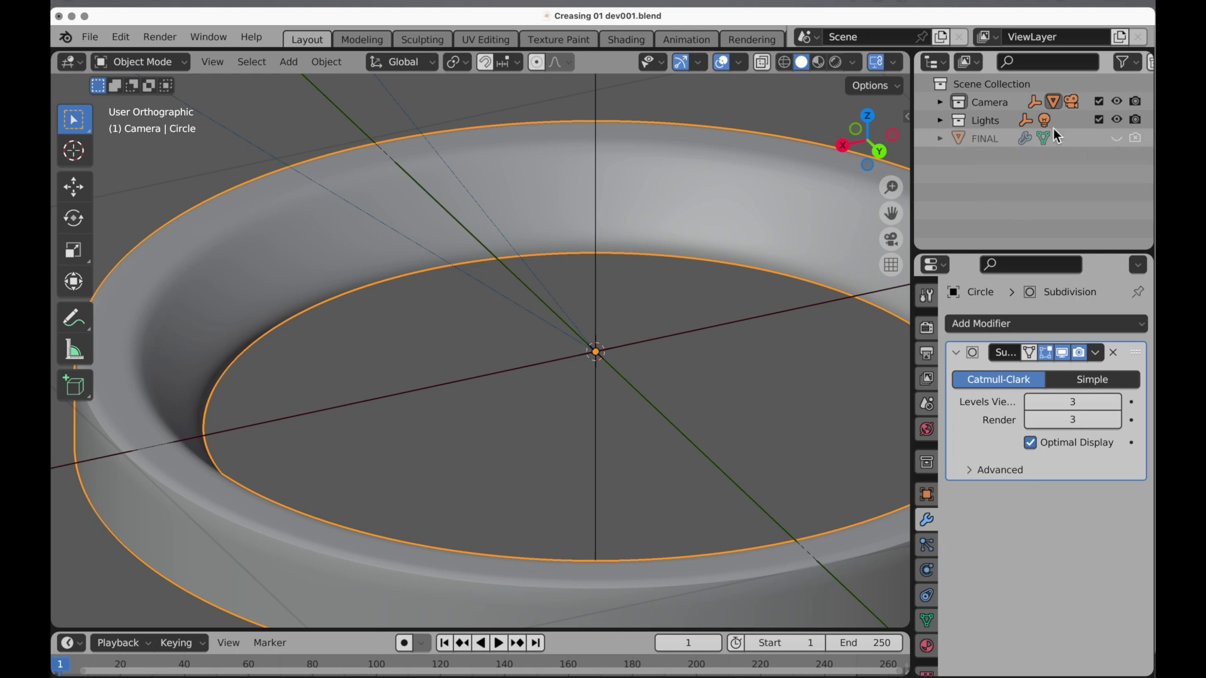
click(941, 102)
drag(986, 154, 988, 80)
click(941, 101)
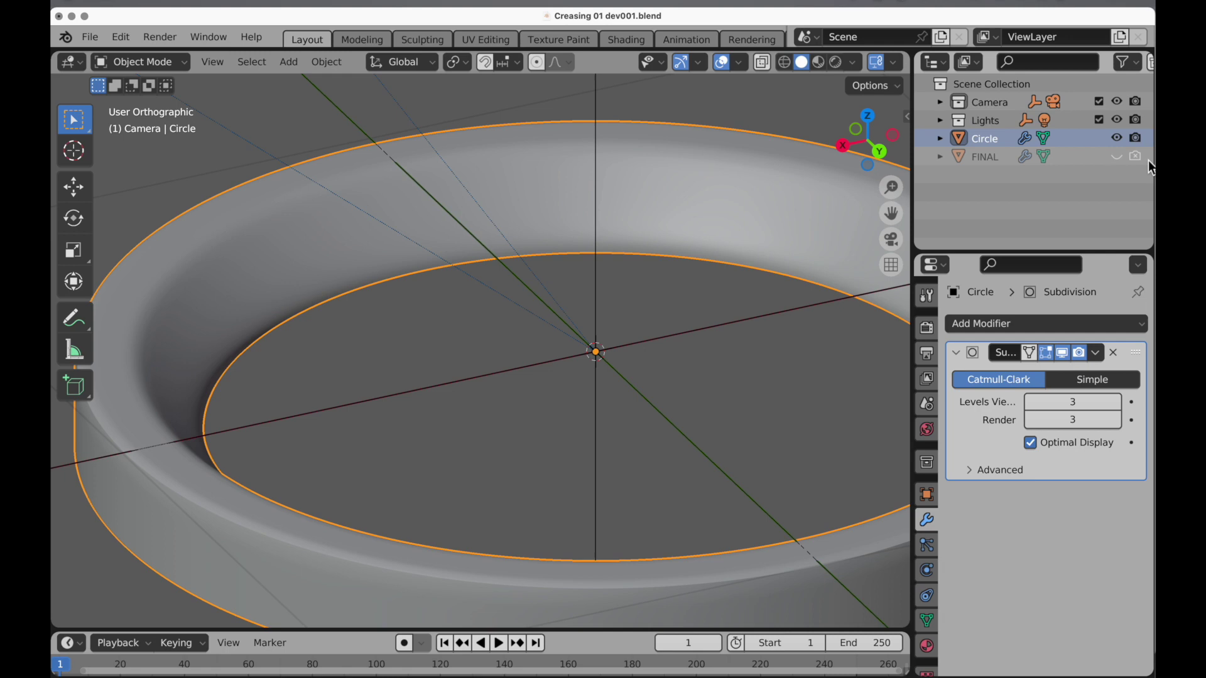
click(1116, 138)
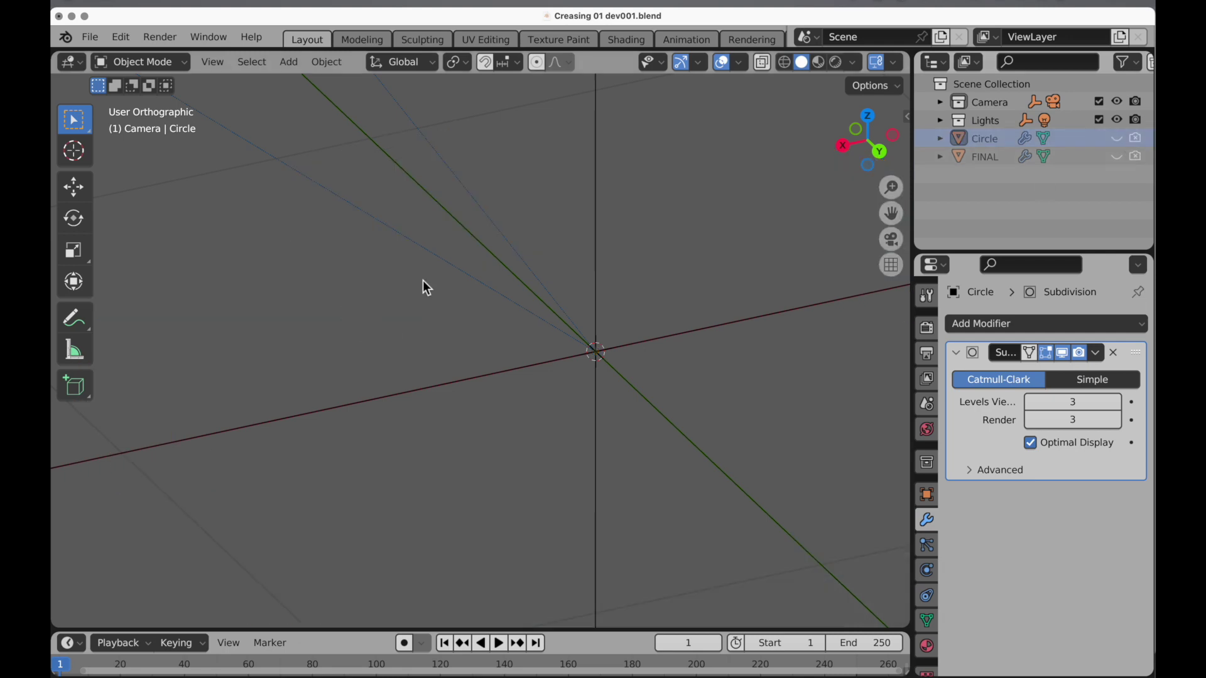
- Add a 6-inch plane at the scene origin
key(shift+a)
mouse_move(423, 280)
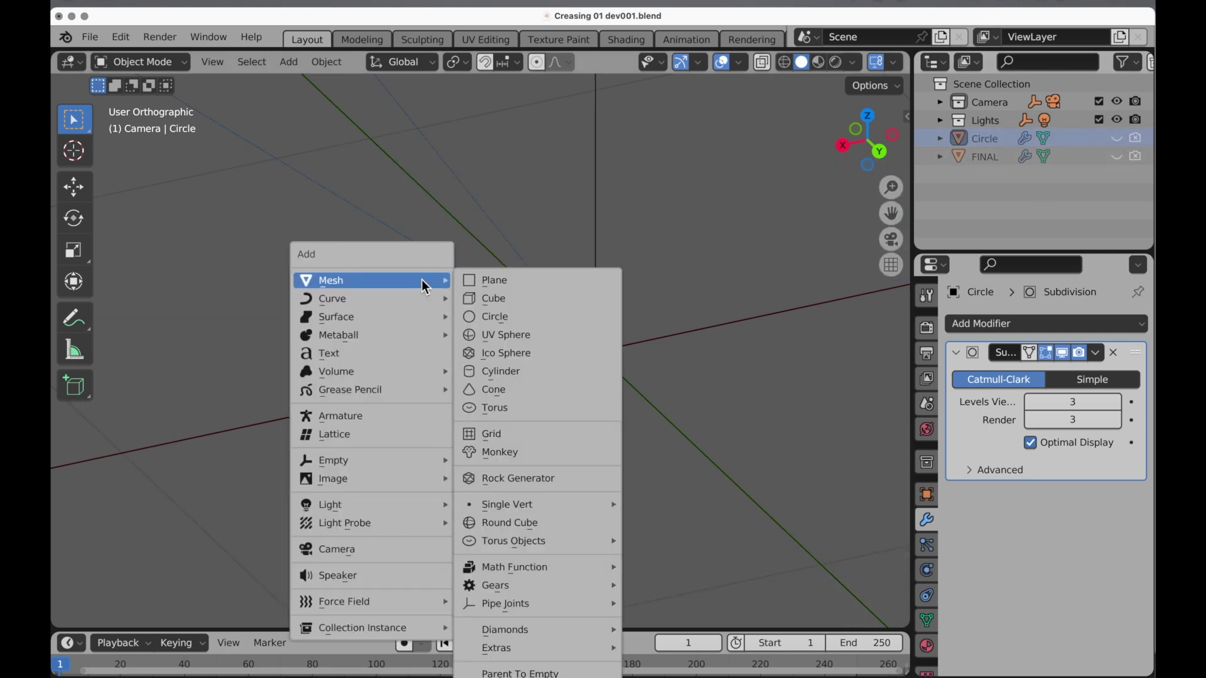
click(501, 283)
click(289, 457)
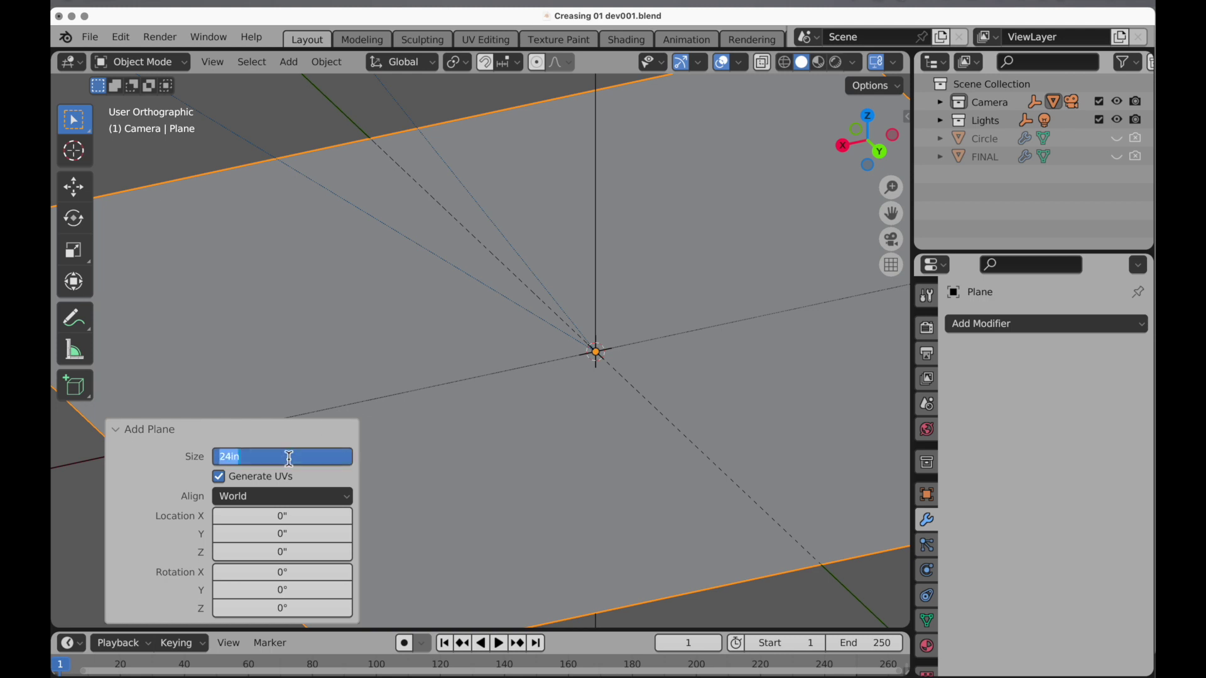
text(6)
key(Return)
middle_drag(641, 367, 504, 371)
- Apply the plane's scale and enter Edit Mode on its mesh
key(ctrl+a)
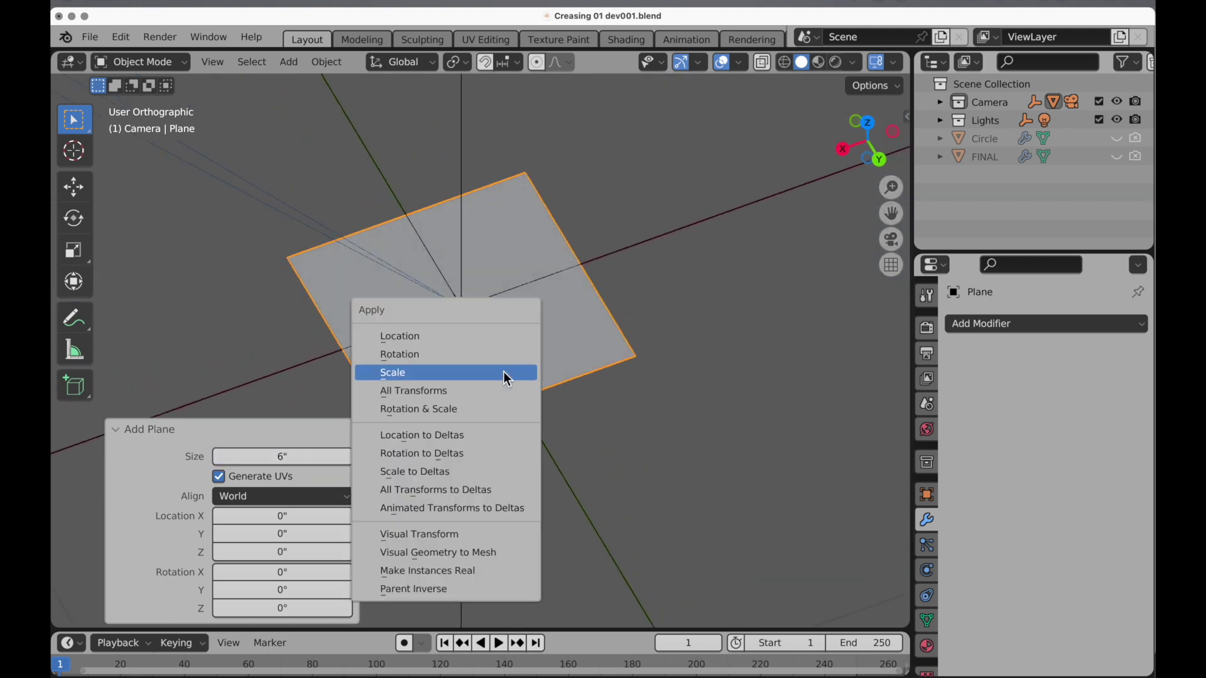
click(505, 374)
key(Tab)
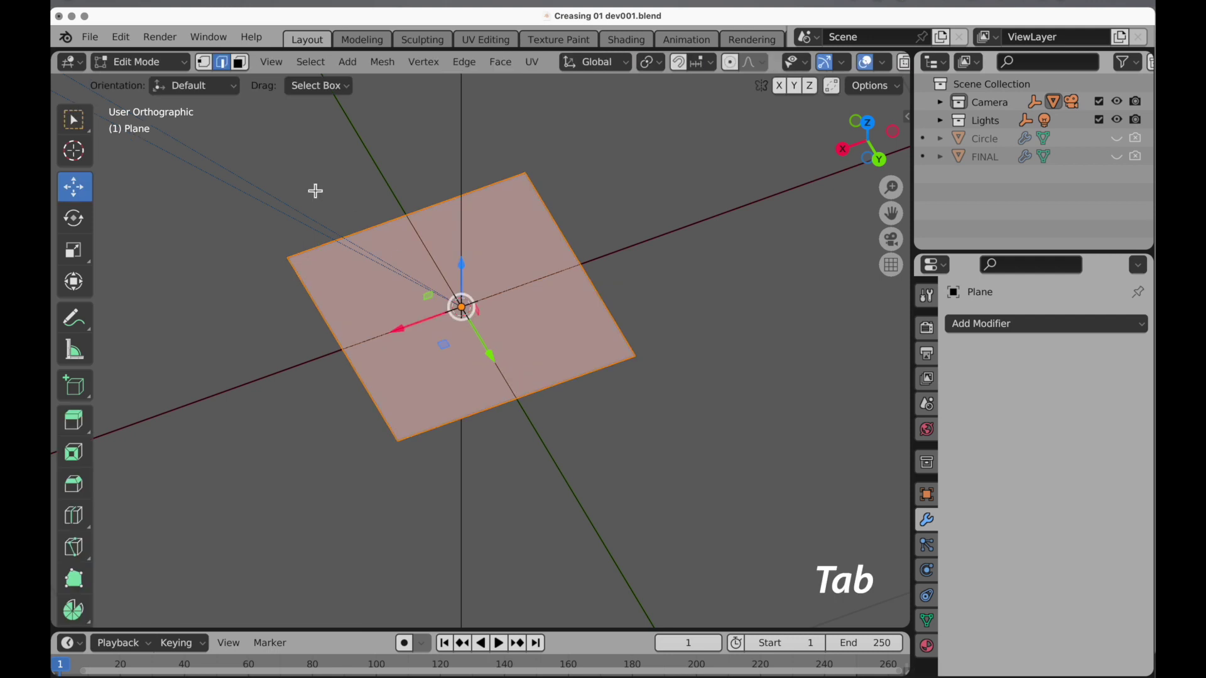
- Slide the plane's left edge along X to make a narrow face
click(320, 313)
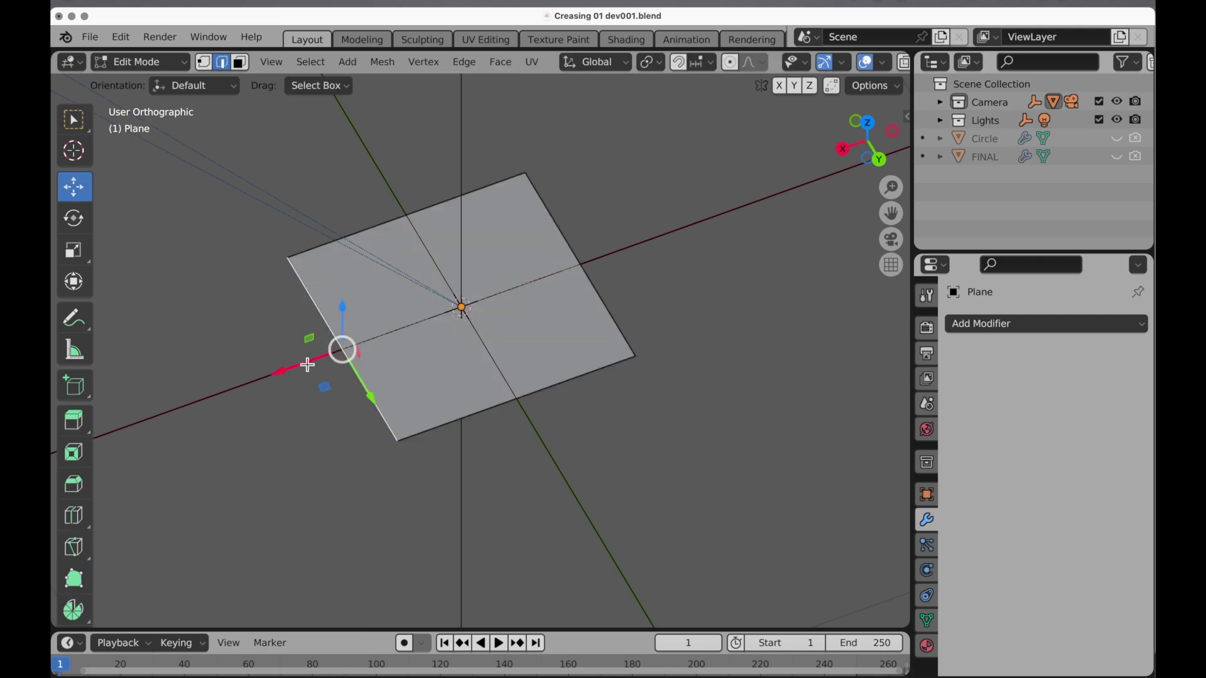
drag(288, 371, 477, 316)
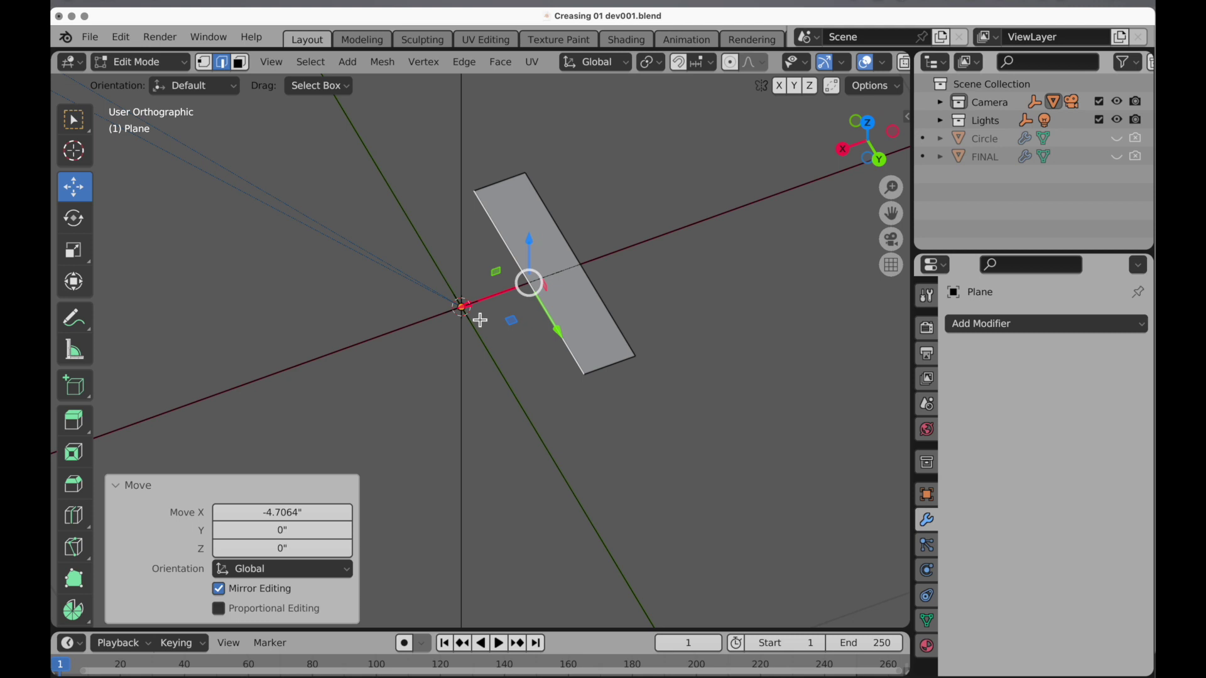
shift+middle_drag(614, 299, 409, 371)
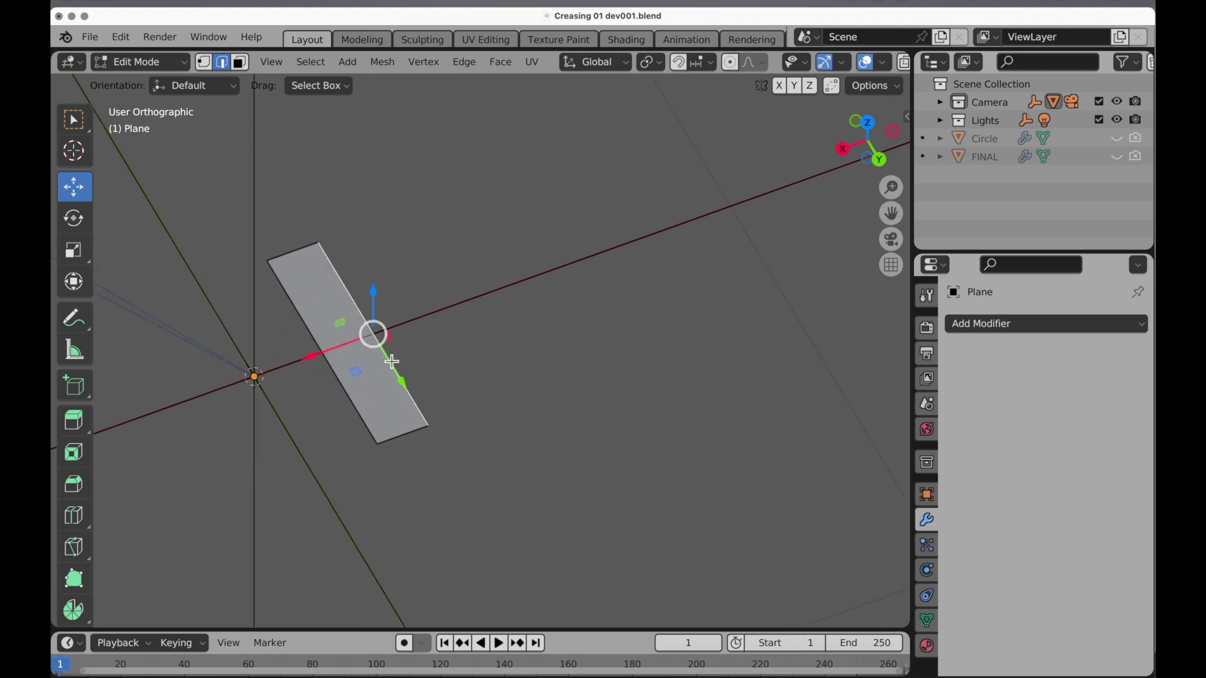
- Extrude that edge -18.75 inches along X into a long flat strip
key(e)
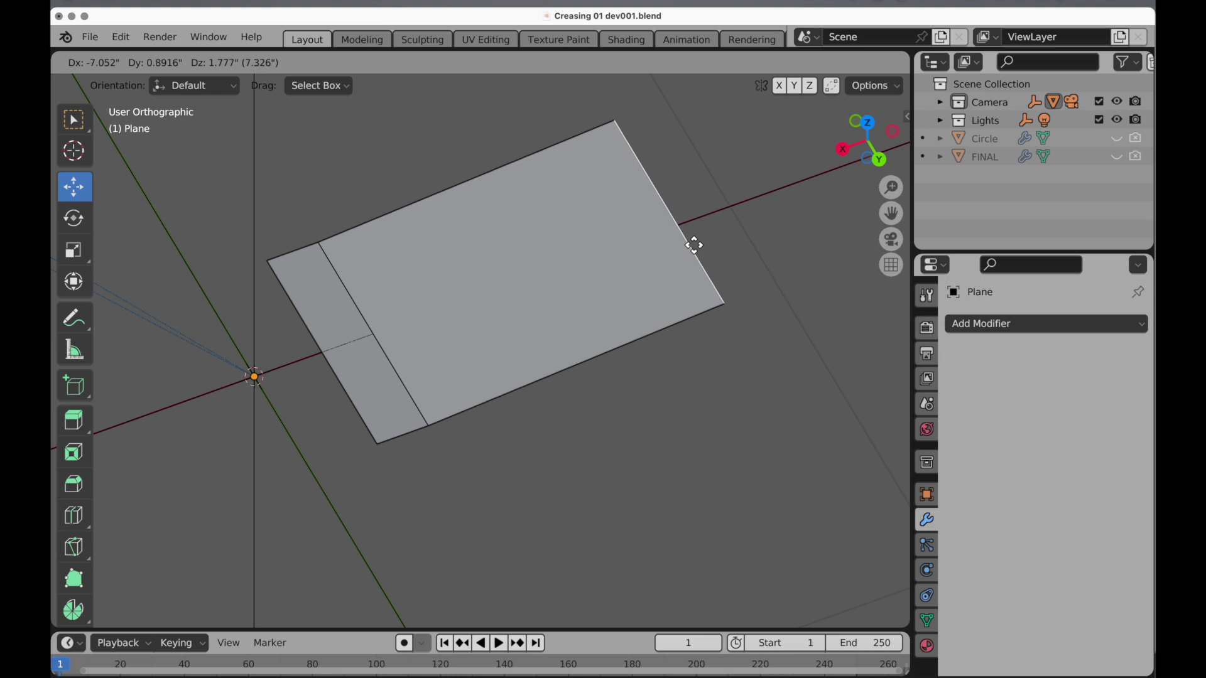
key(x)
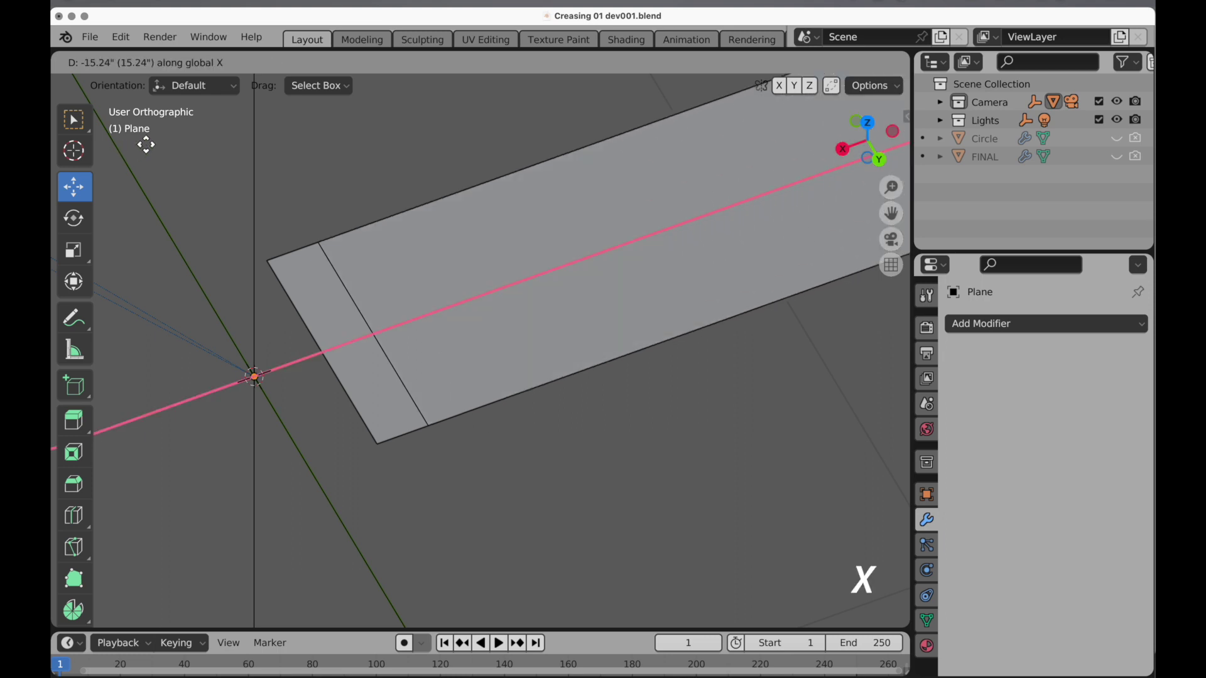
click(292, 111)
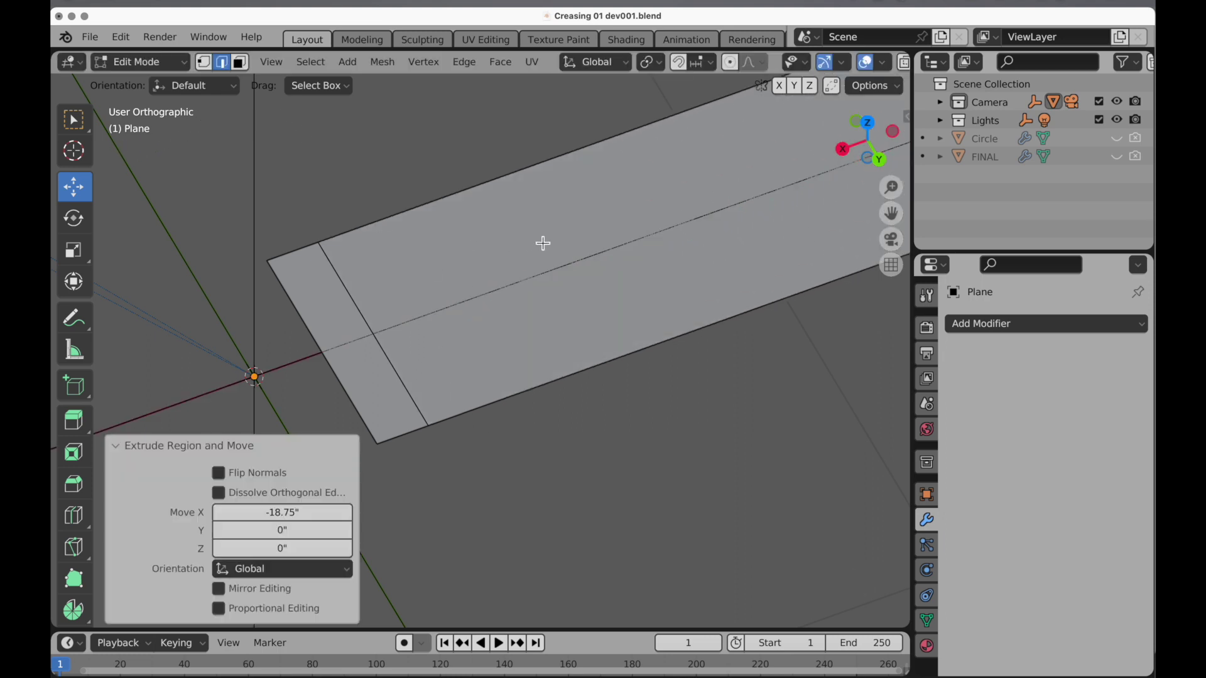
scroll(537, 243, down, 3)
shift+middle_drag(515, 281, 367, 326)
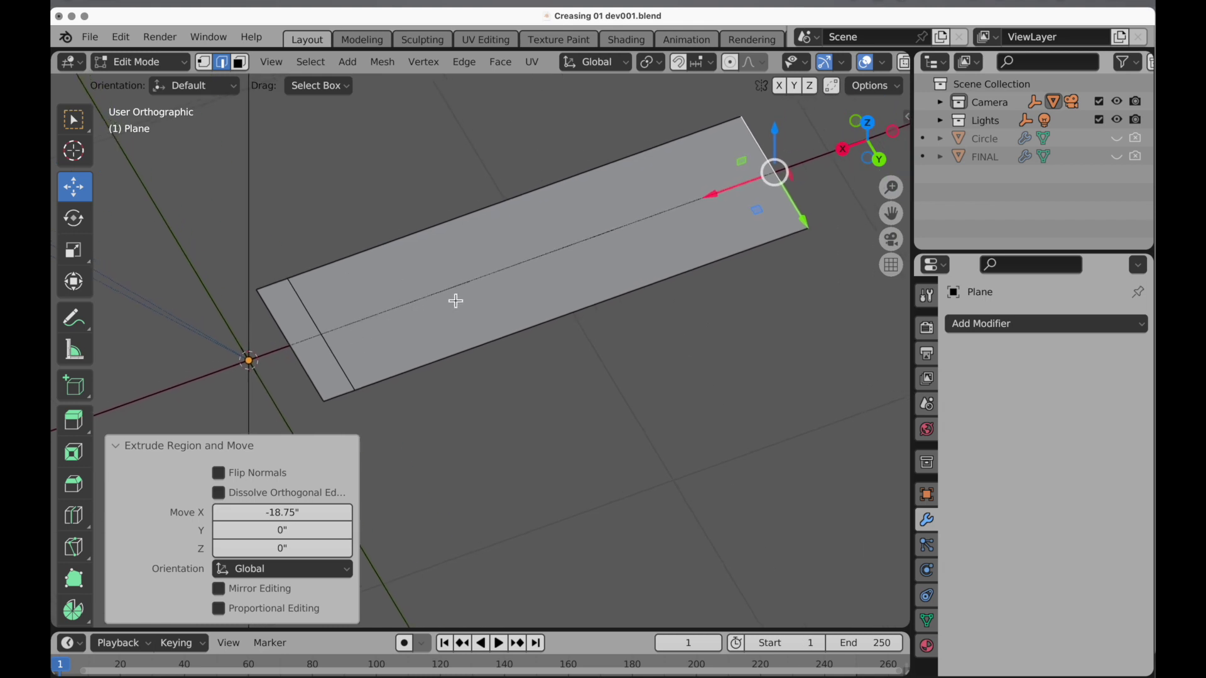
click(239, 62)
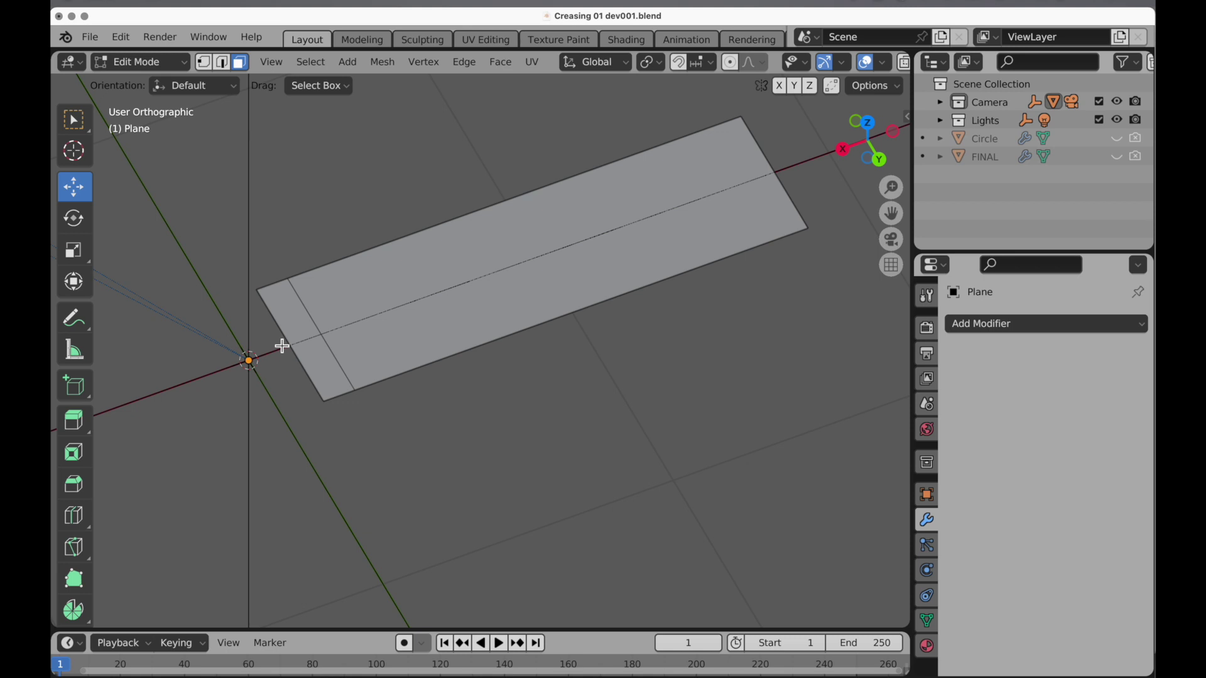
- Add two material slots and put the Blue material in slot 1 for the narrow end face
click(298, 321)
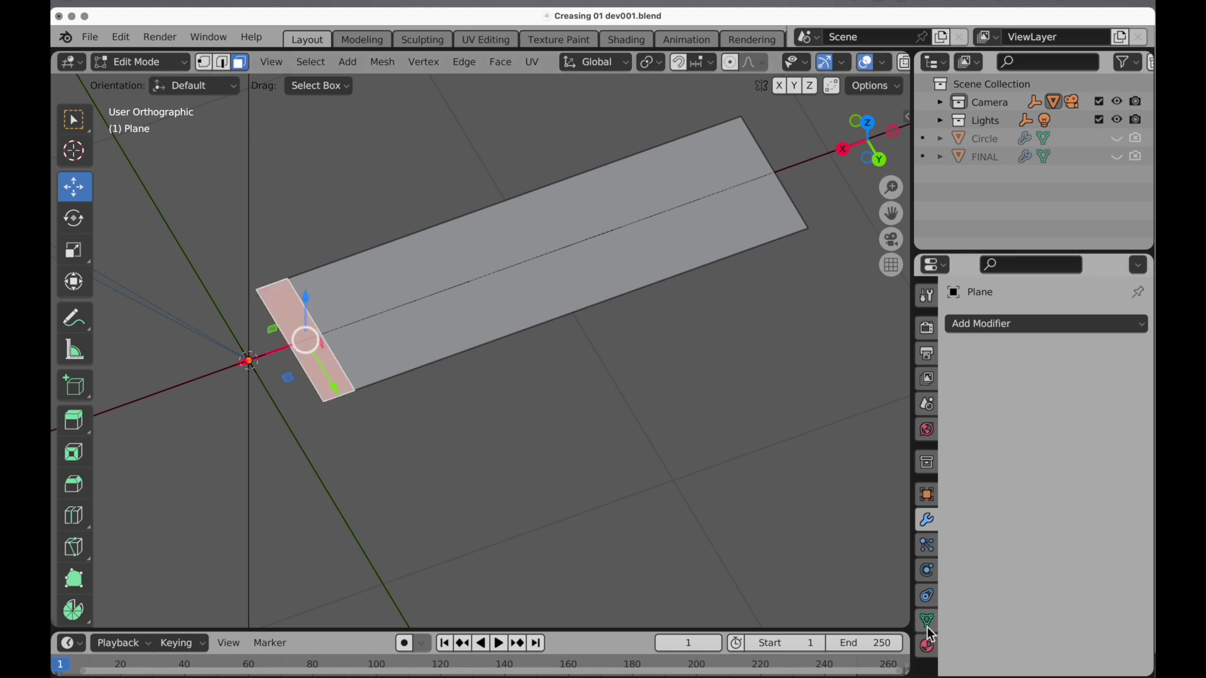
click(928, 647)
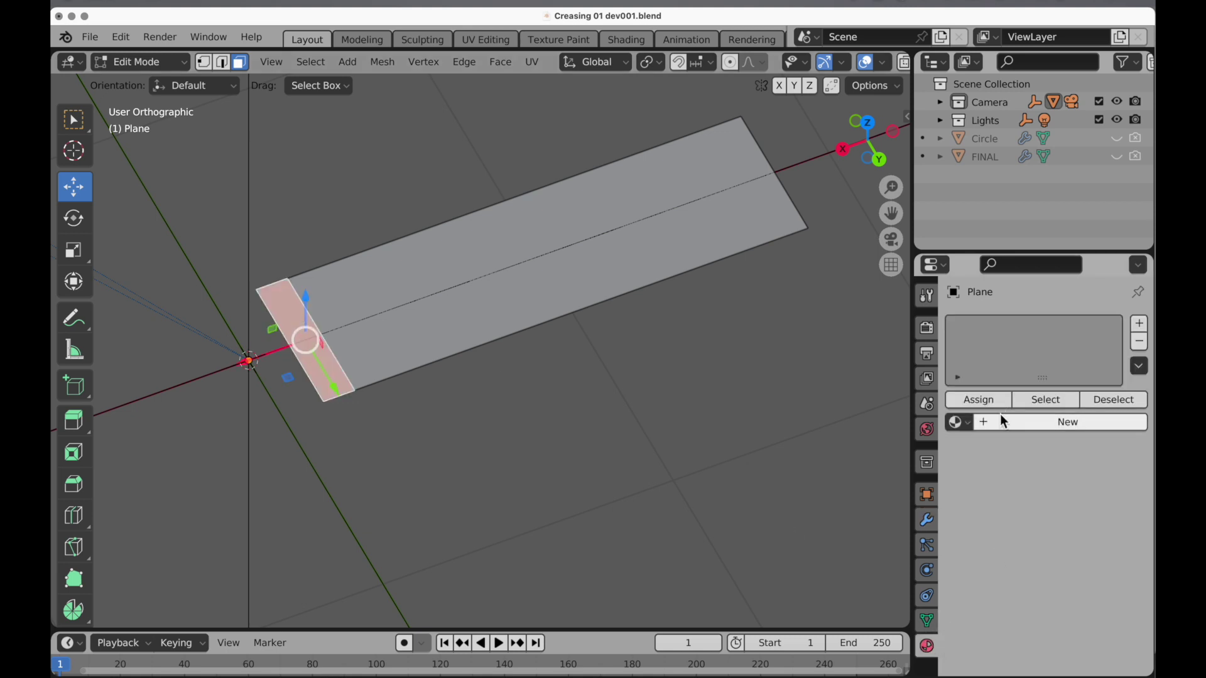
click(1140, 325)
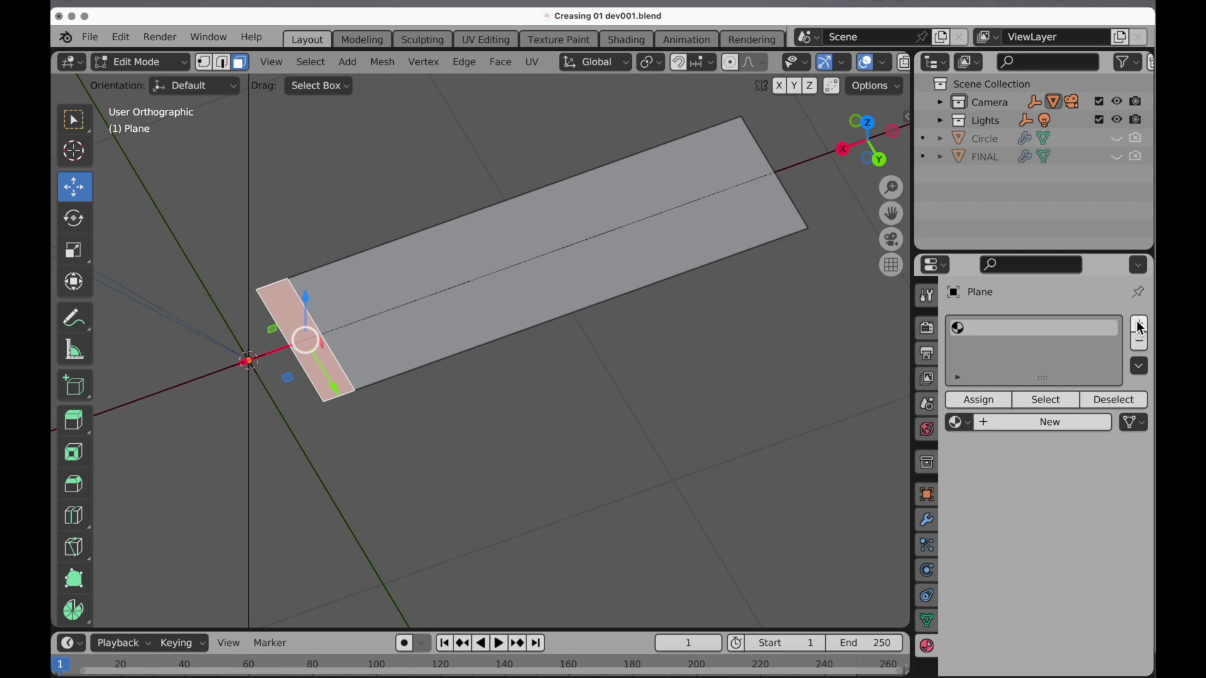
click(1140, 326)
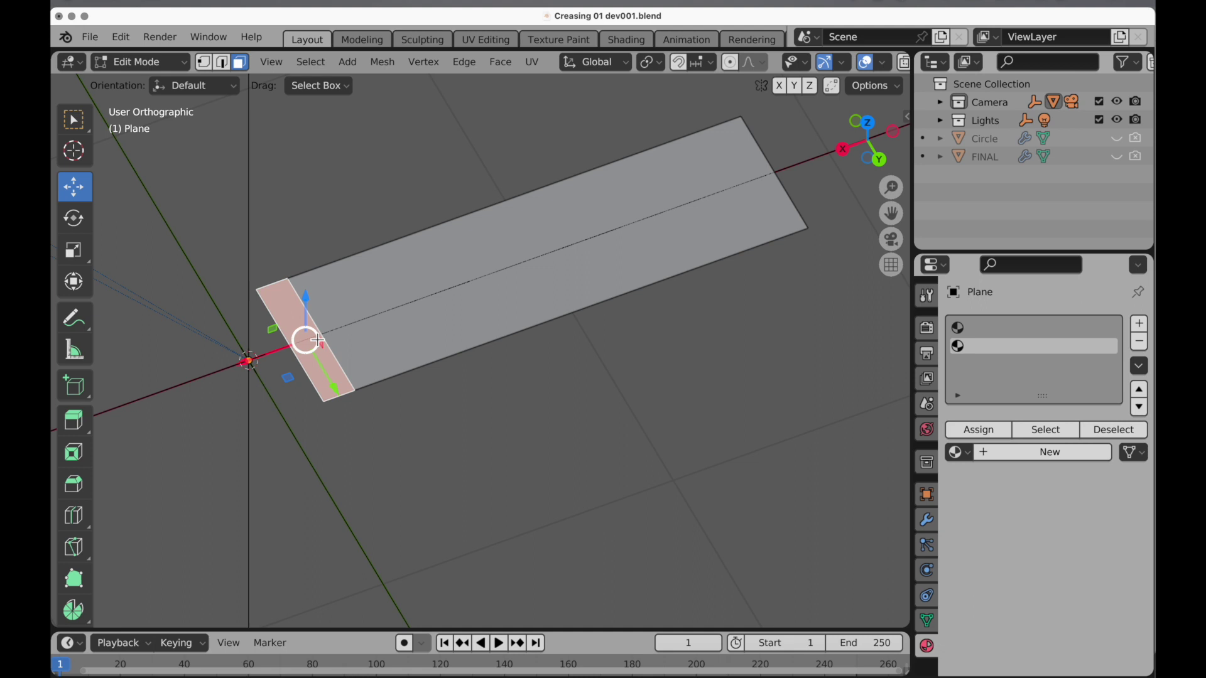
click(1005, 329)
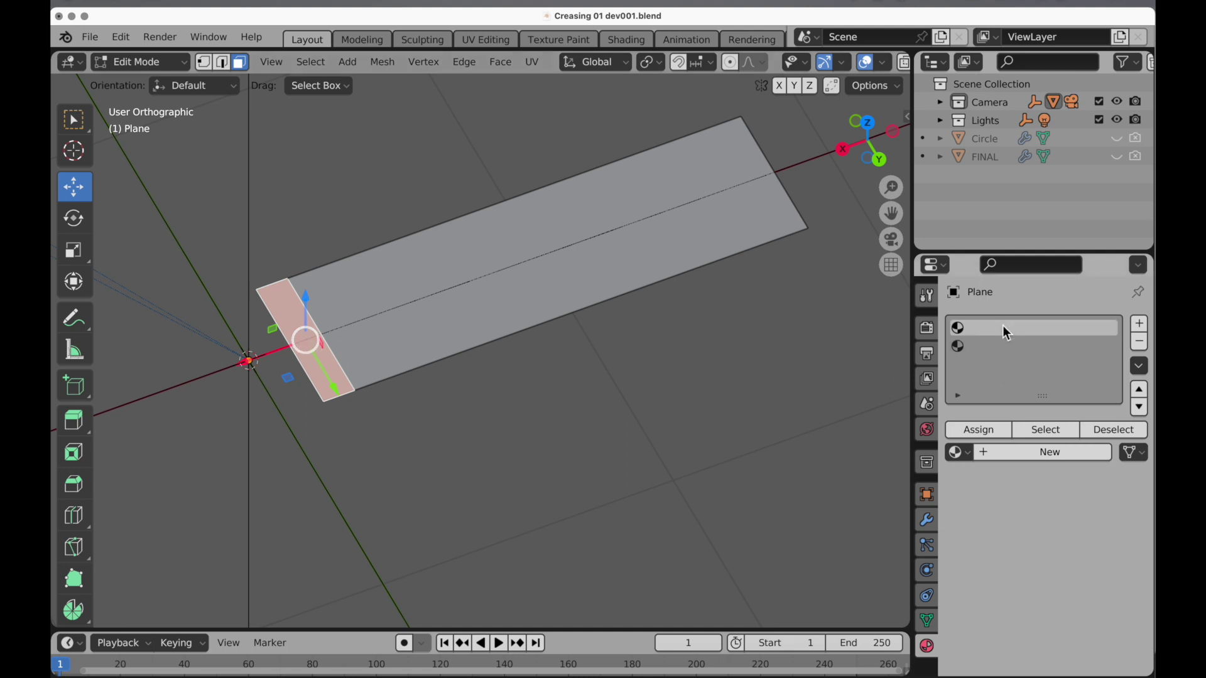
click(963, 453)
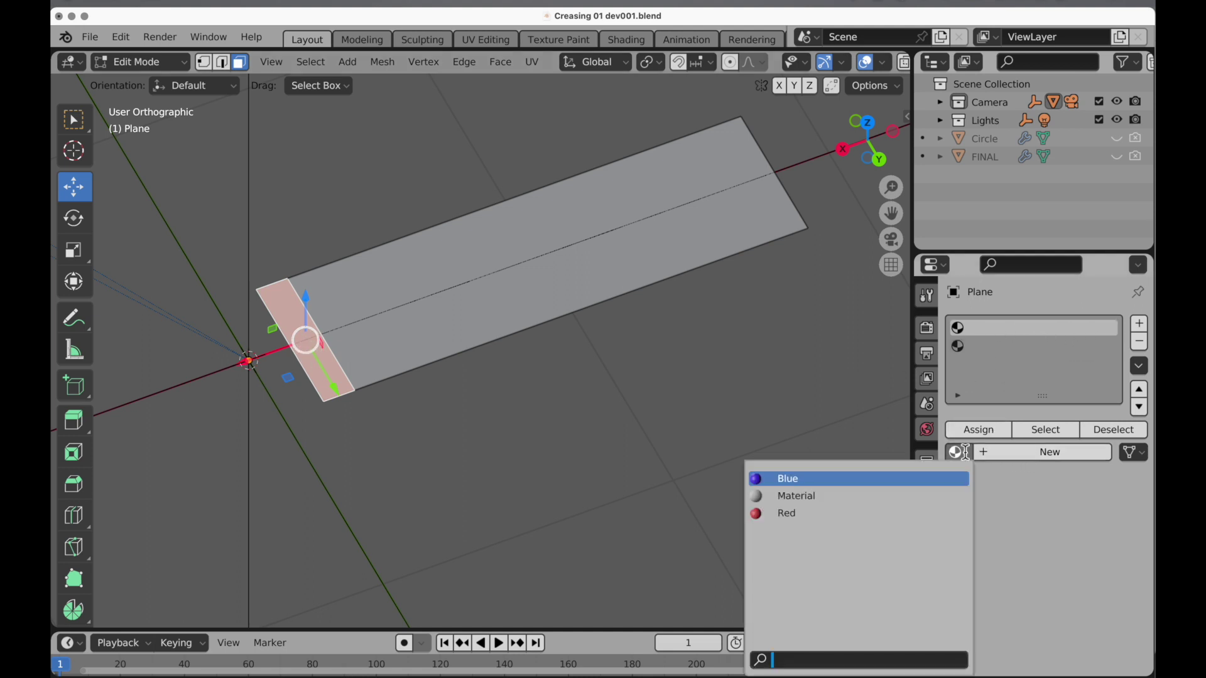
click(936, 482)
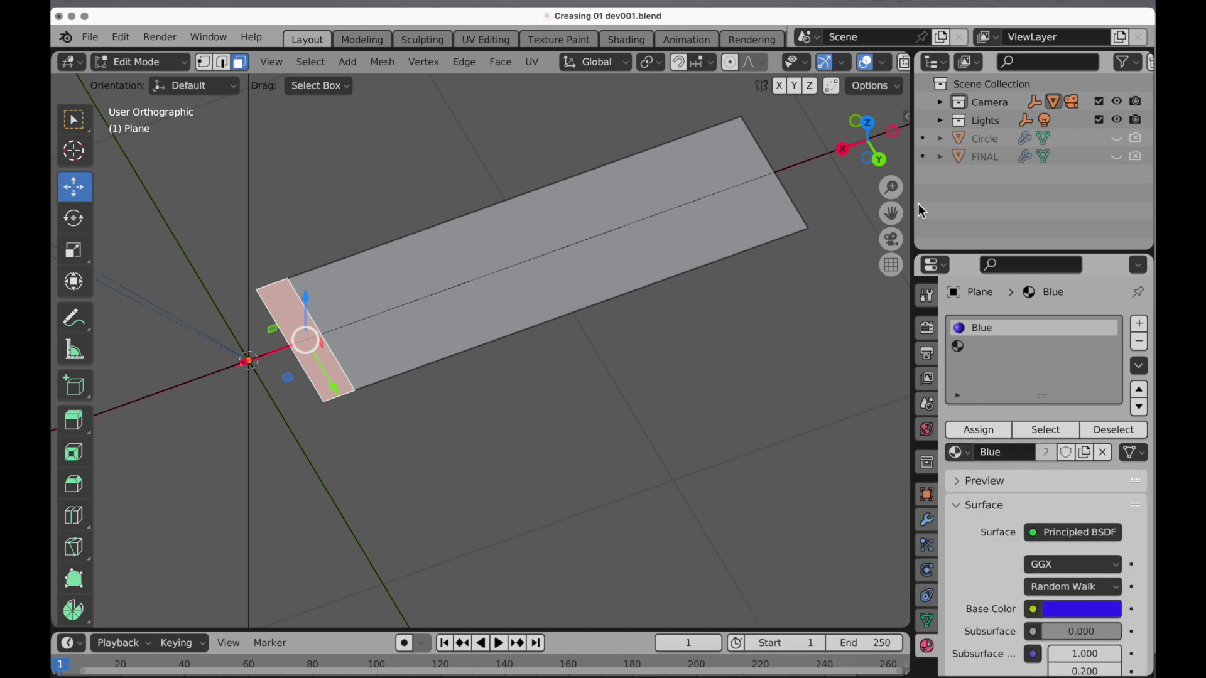
scroll(839, 66, down, 5)
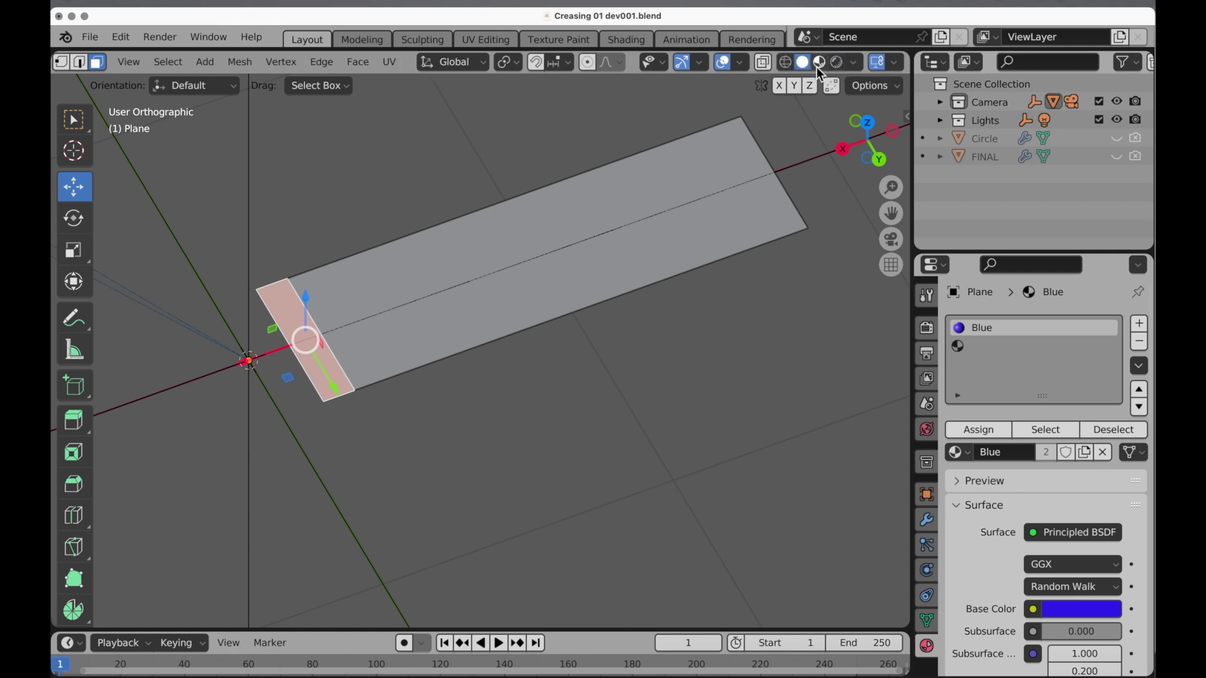
- In Material Preview, assign slot 2 with the Red material to the strip's long face
click(818, 66)
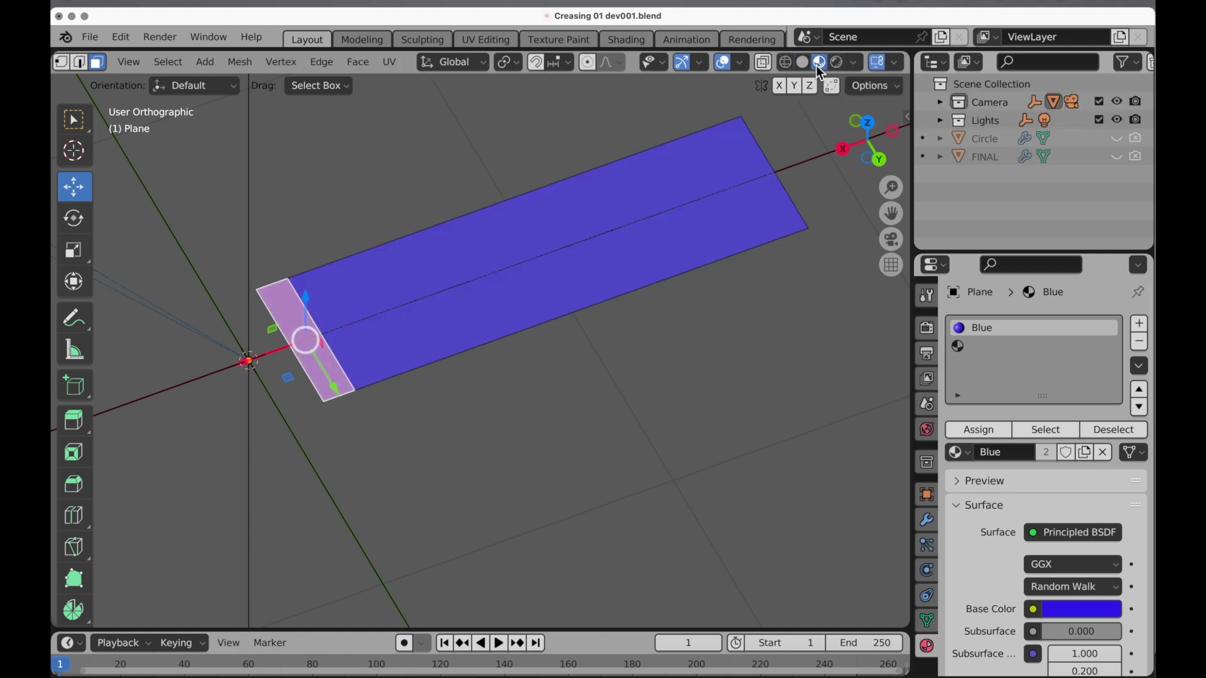
click(532, 287)
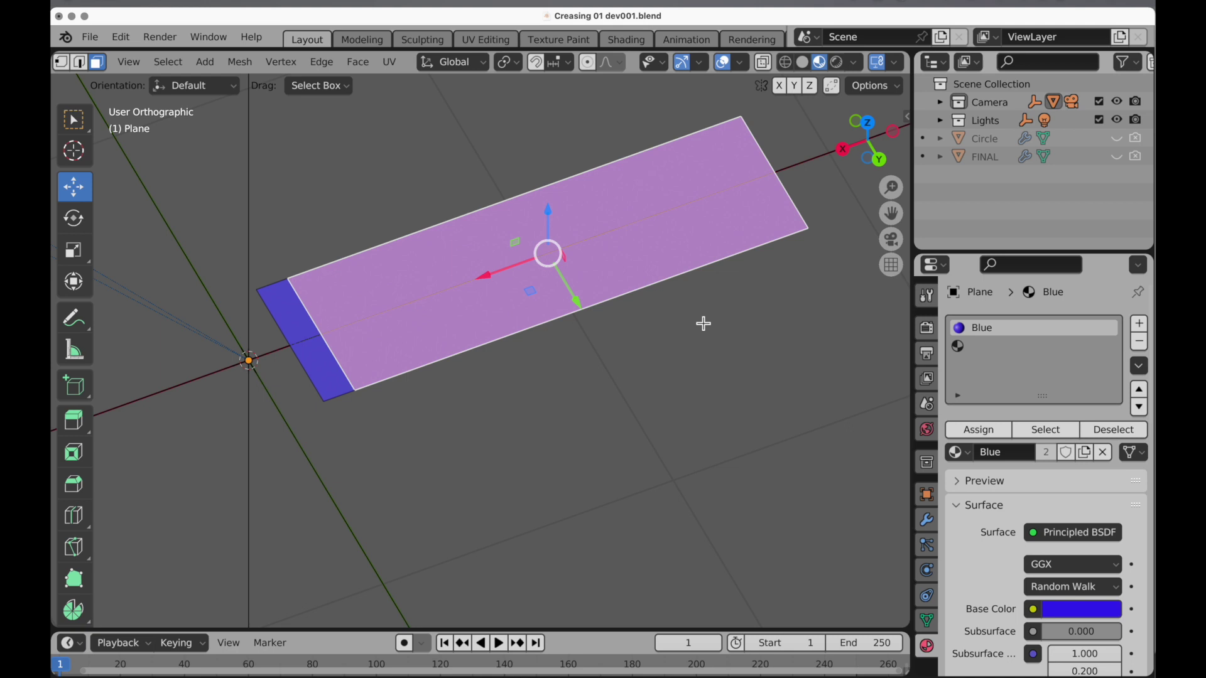
click(990, 344)
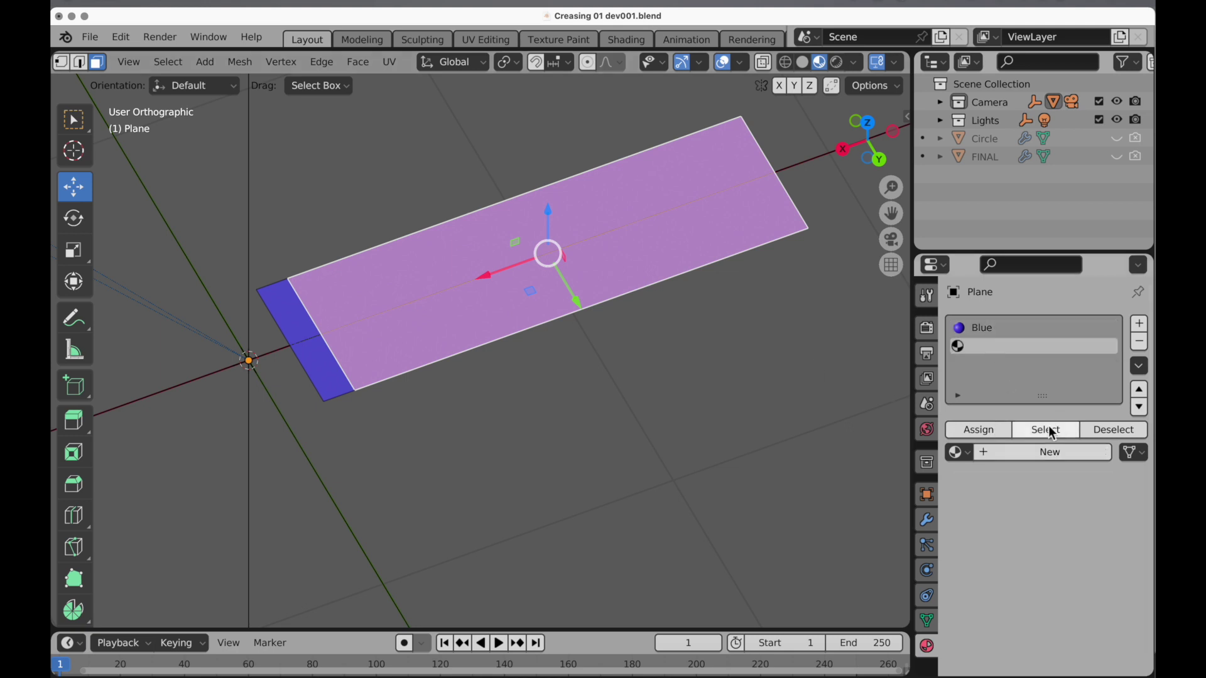
click(981, 433)
click(959, 452)
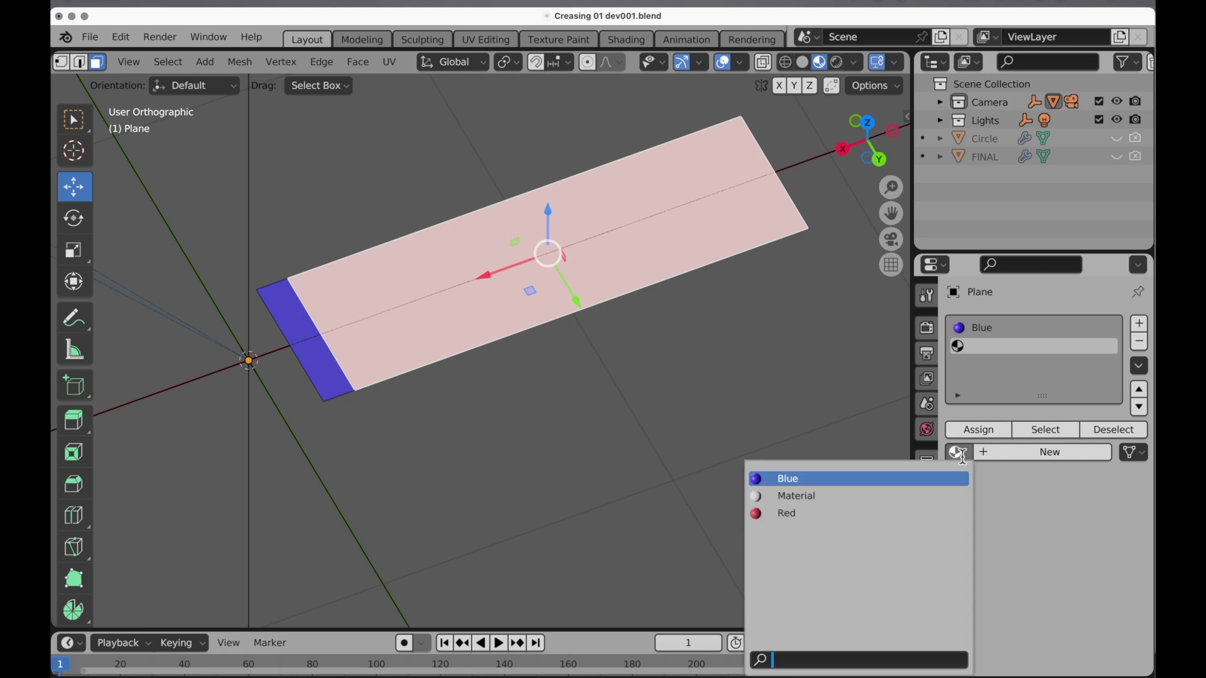
click(912, 513)
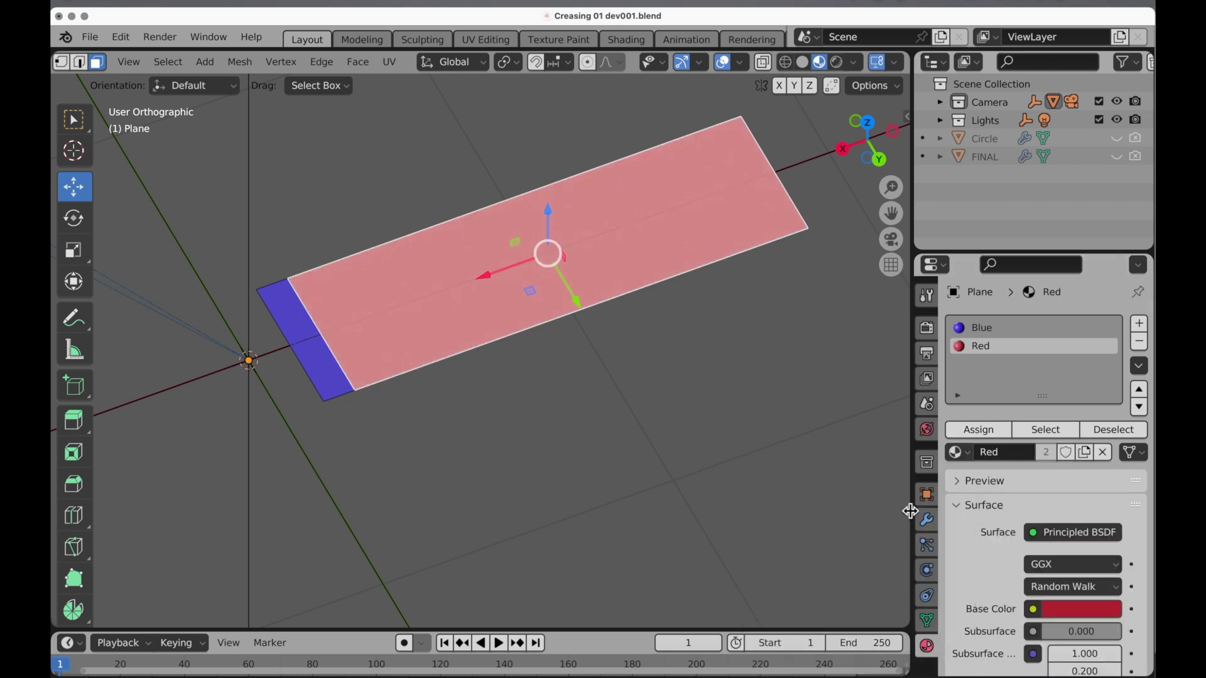
key(alt+a)
click(327, 378)
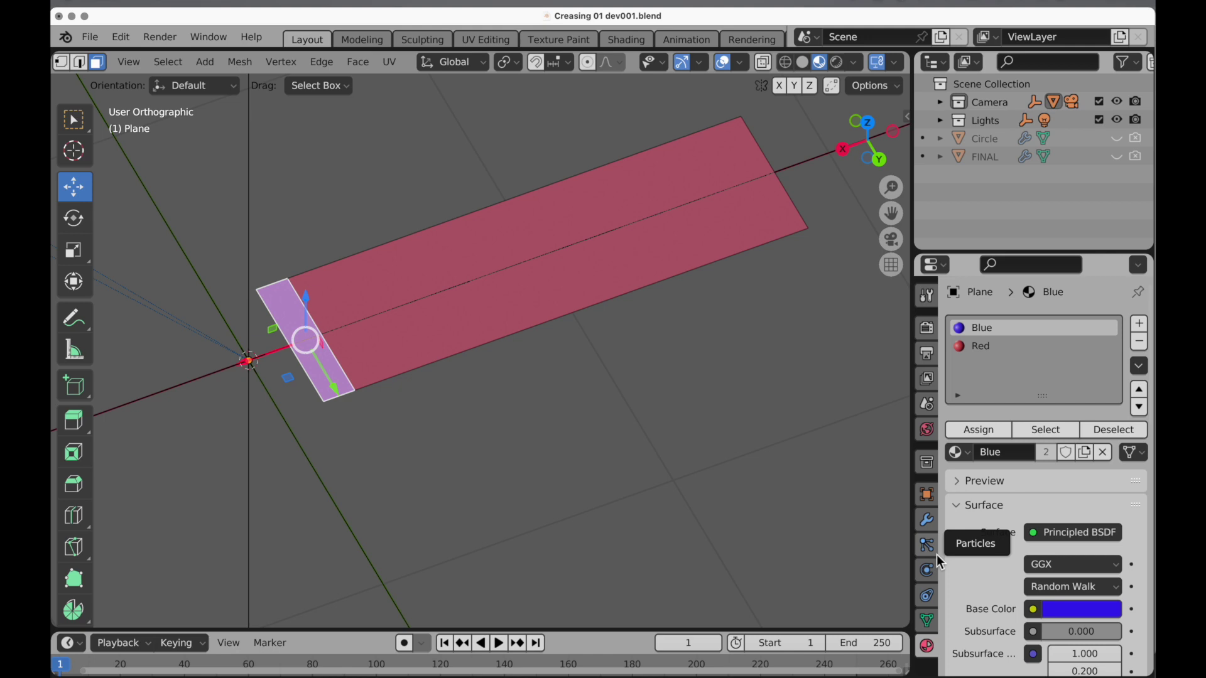
- Add a Subdivision Surface modifier with viewport and render levels set to 3
click(930, 528)
click(1026, 326)
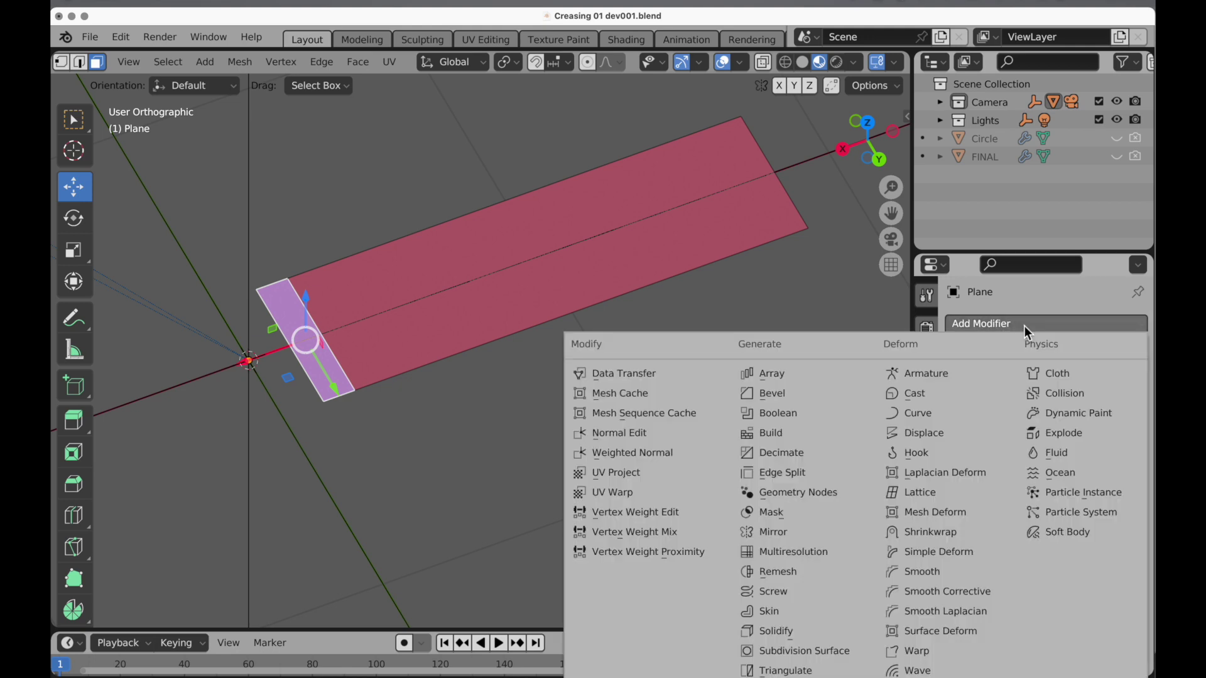
click(793, 650)
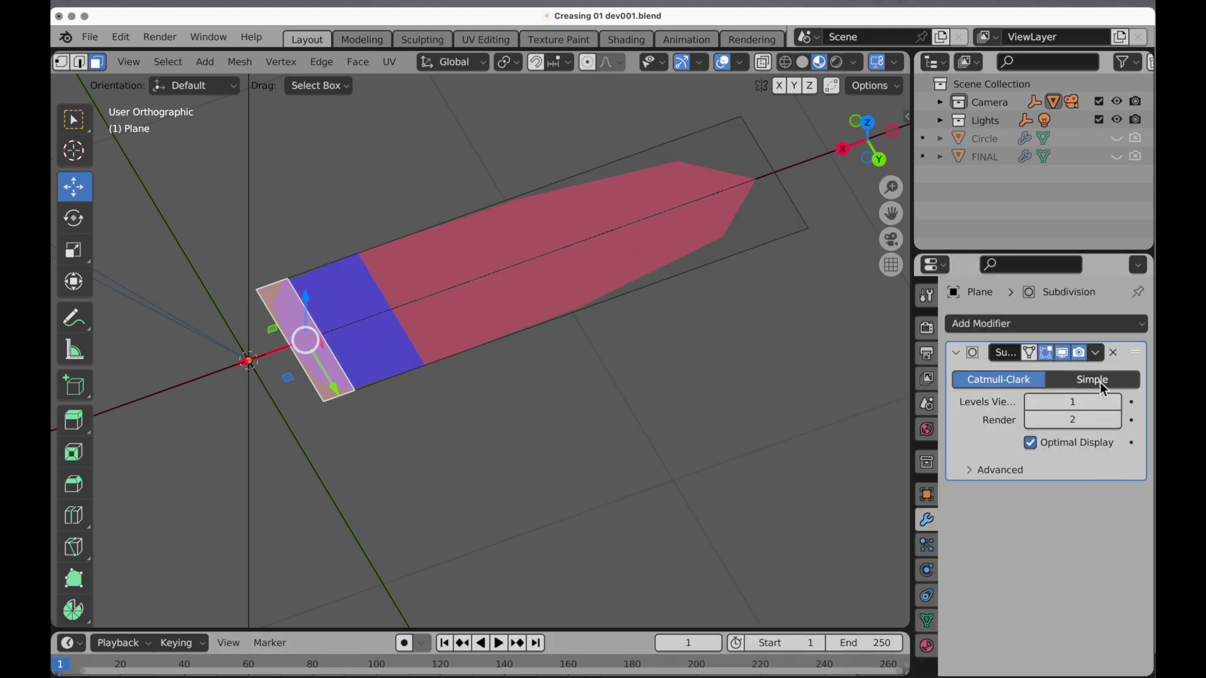
mouse_move(1090, 402)
mouse_down()
mouse_move(1091, 420)
mouse_move(1091, 400)
mouse_up()
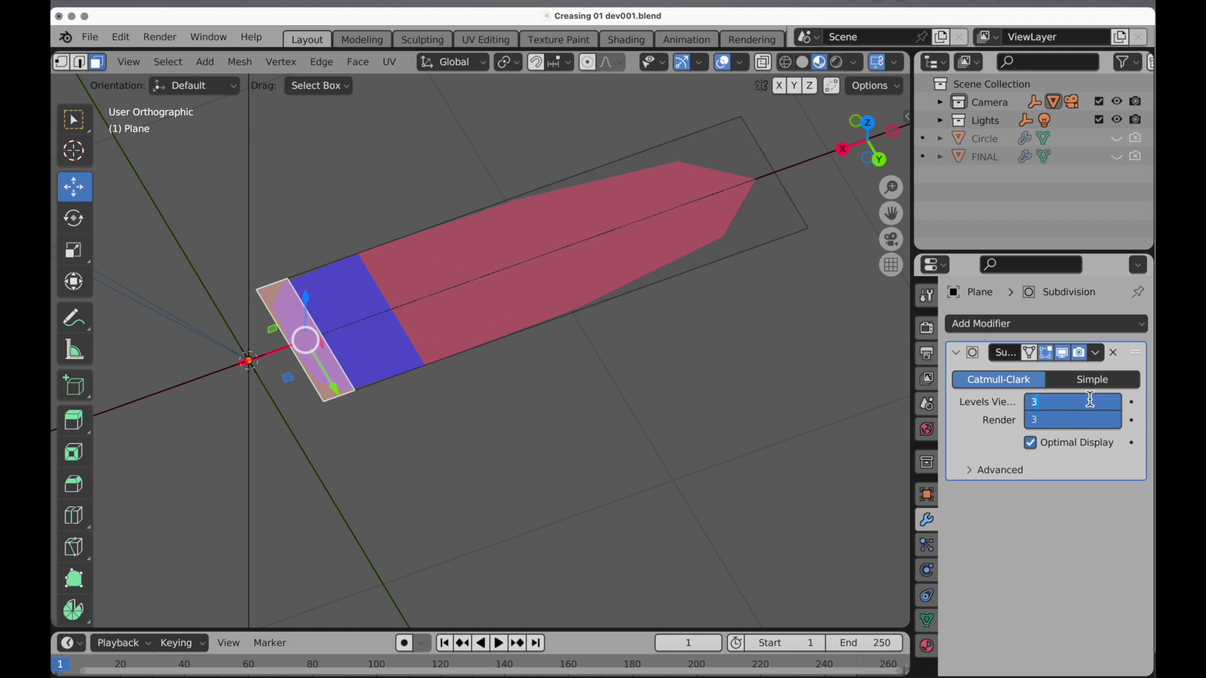
text(3)
key(Return)
click(521, 394)
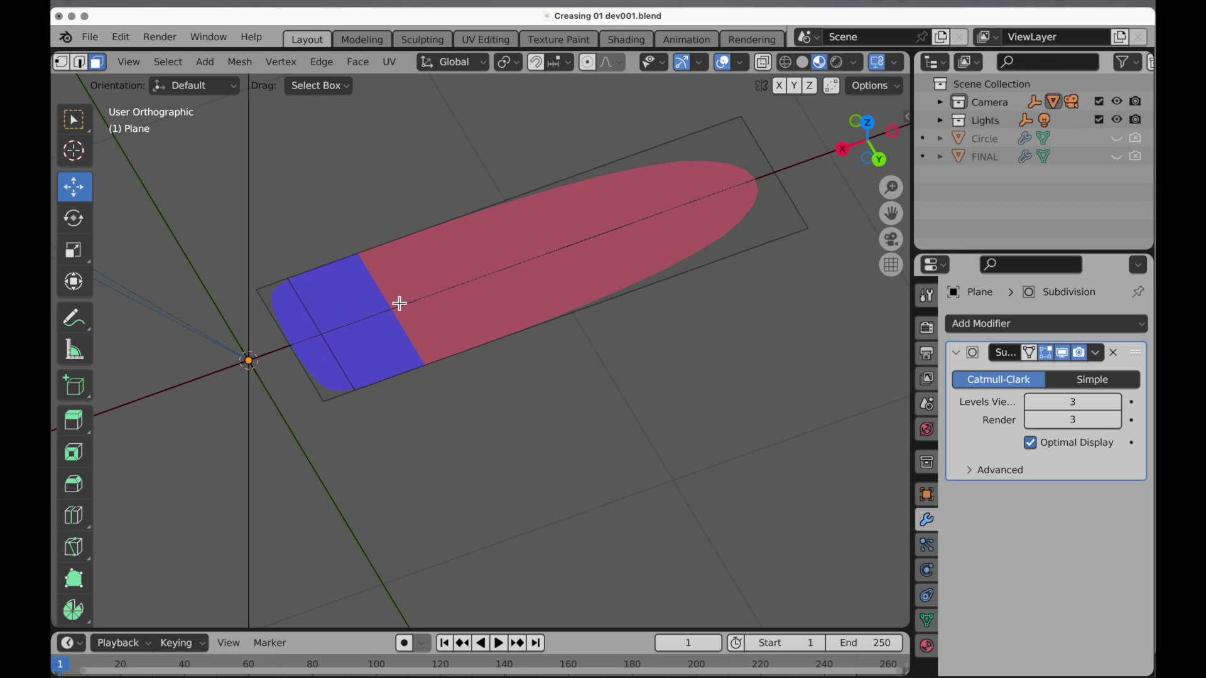
- Switch to Wireframe shading and turn off Optimal Display to reveal every subdivided edge
click(786, 62)
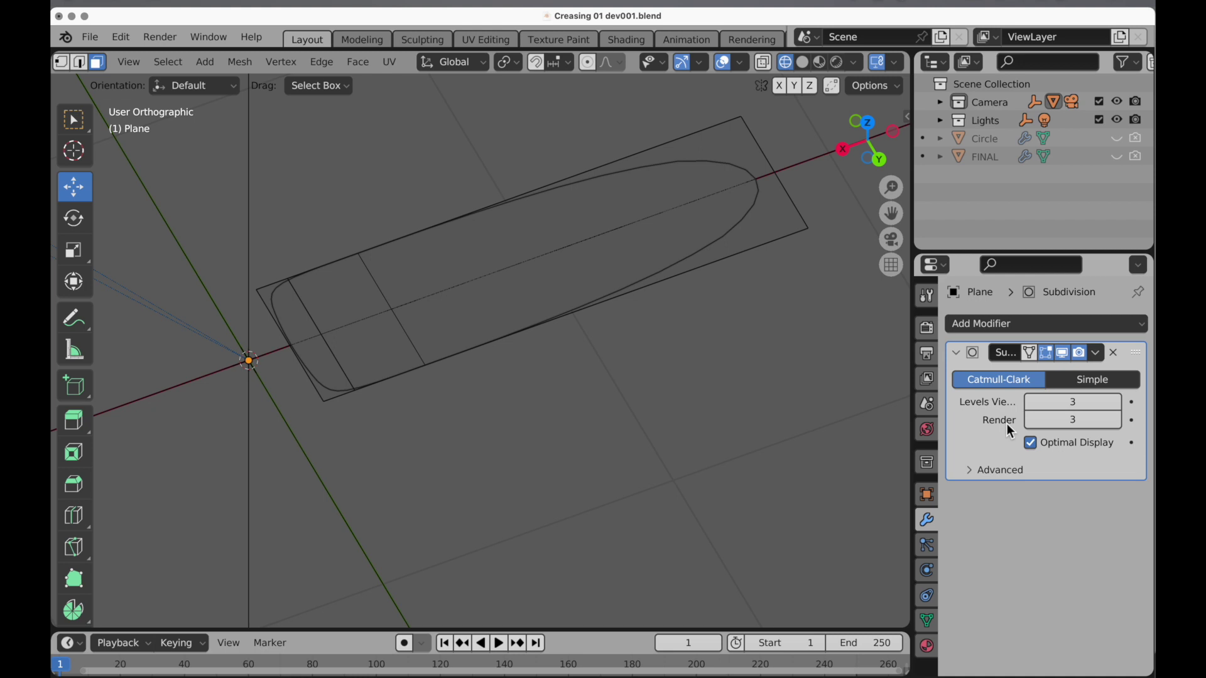
click(1030, 442)
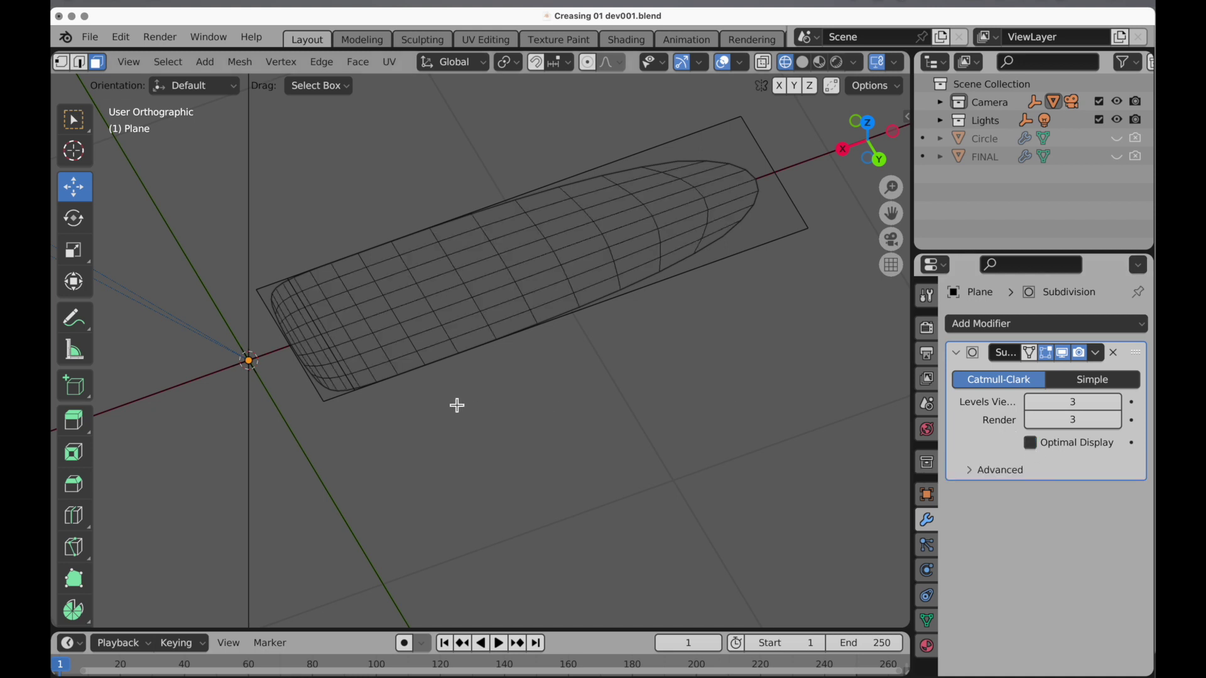
scroll(396, 334, up, 1)
scroll(396, 334, up, 3)
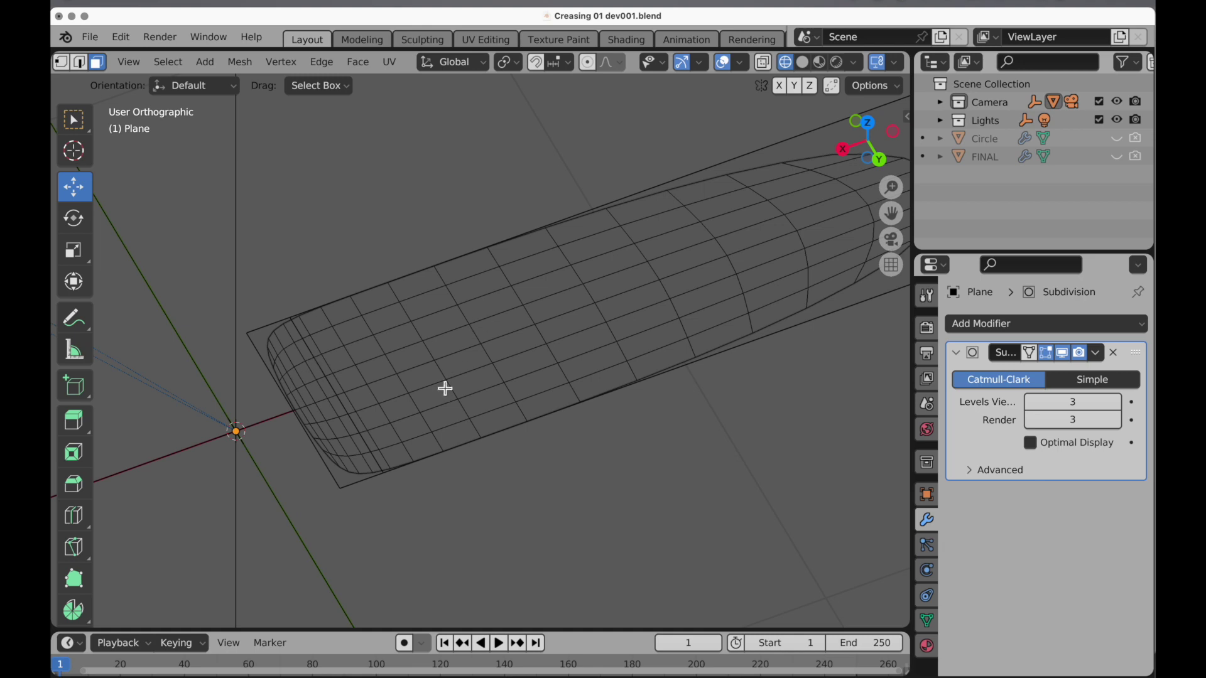
middle_drag(433, 406, 463, 370)
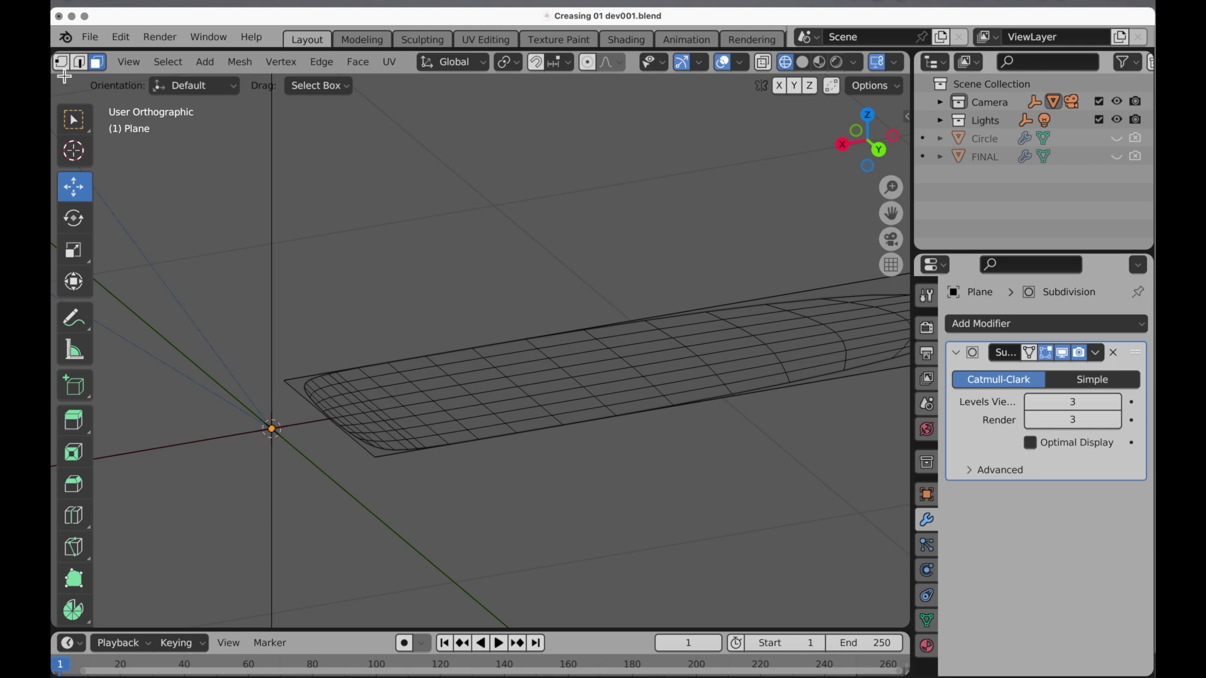
- In Edge select mode, raise the edge loop at the strip's rounded end 1.3437" along Z
click(80, 62)
alt+click(359, 400)
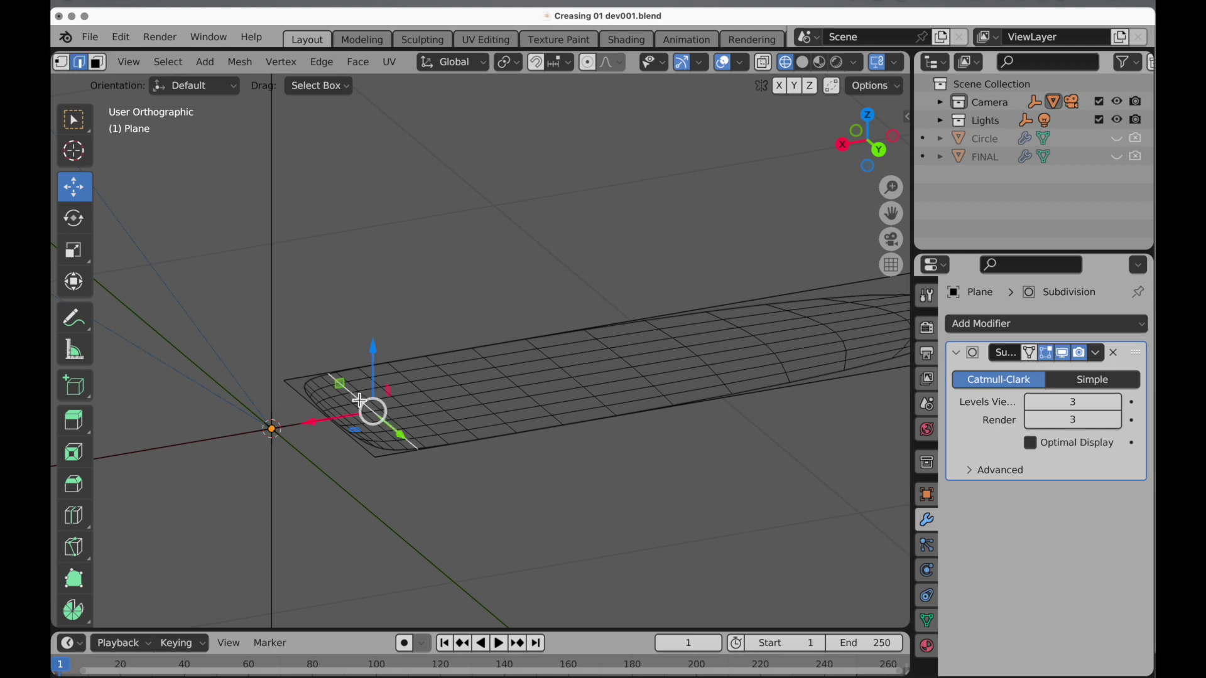
drag(377, 352, 385, 304)
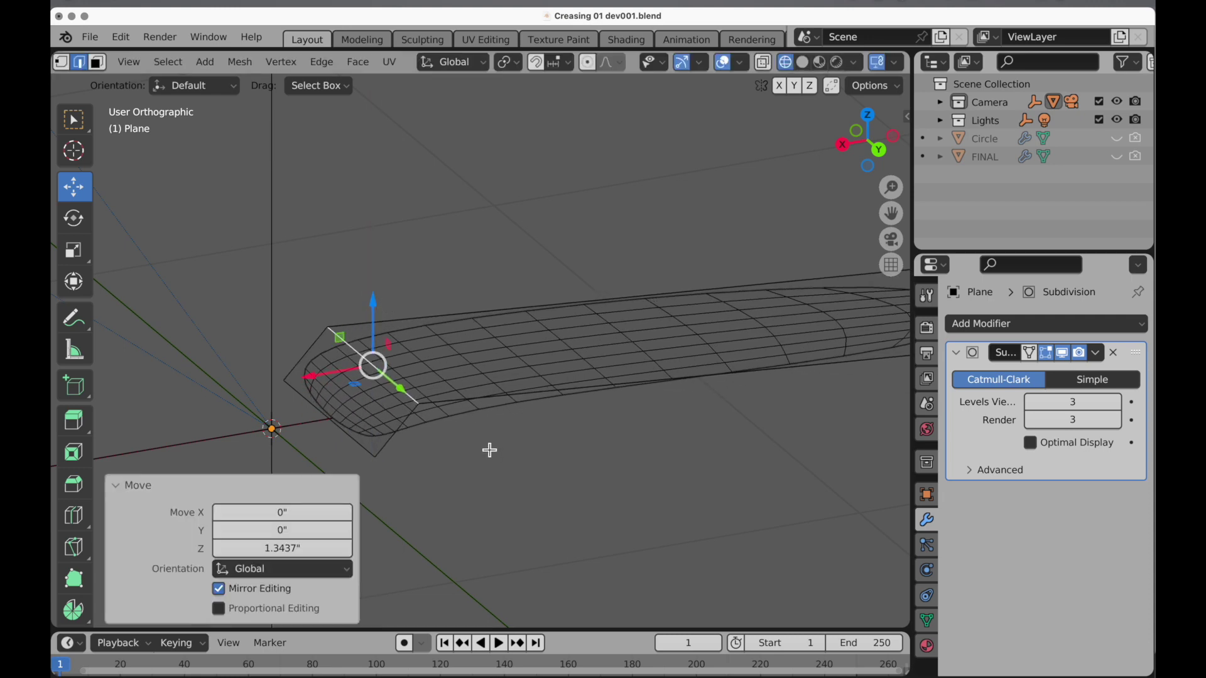
middle_drag(490, 450, 439, 396)
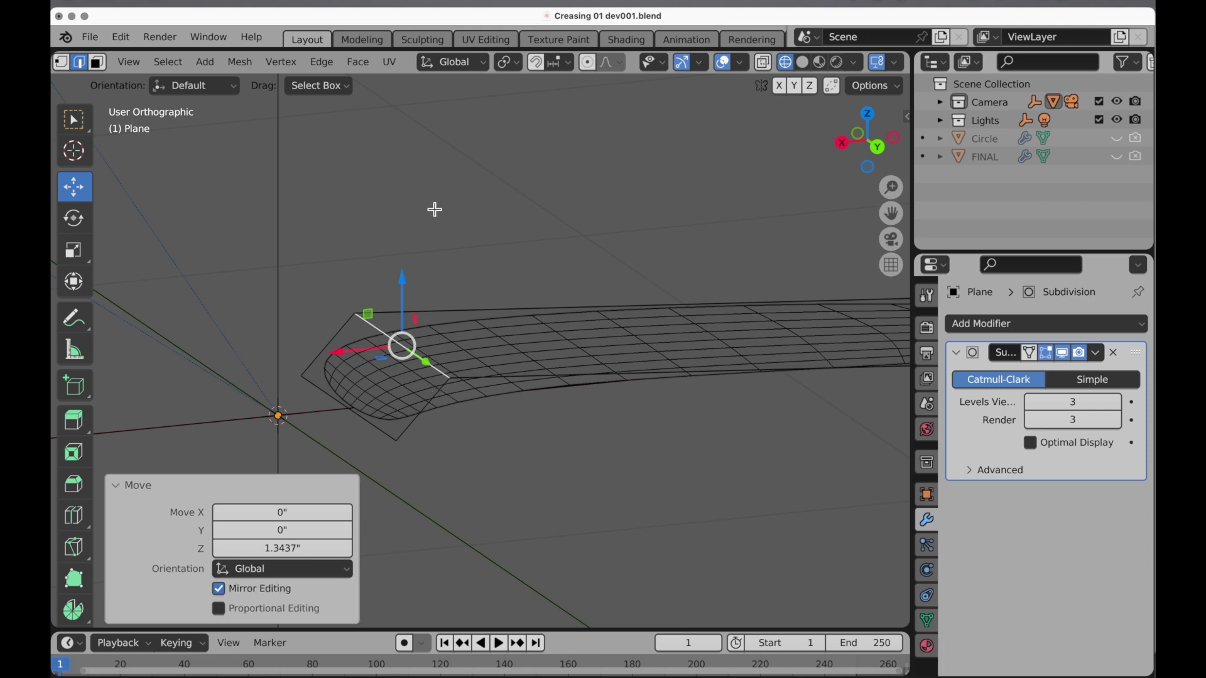
click(321, 62)
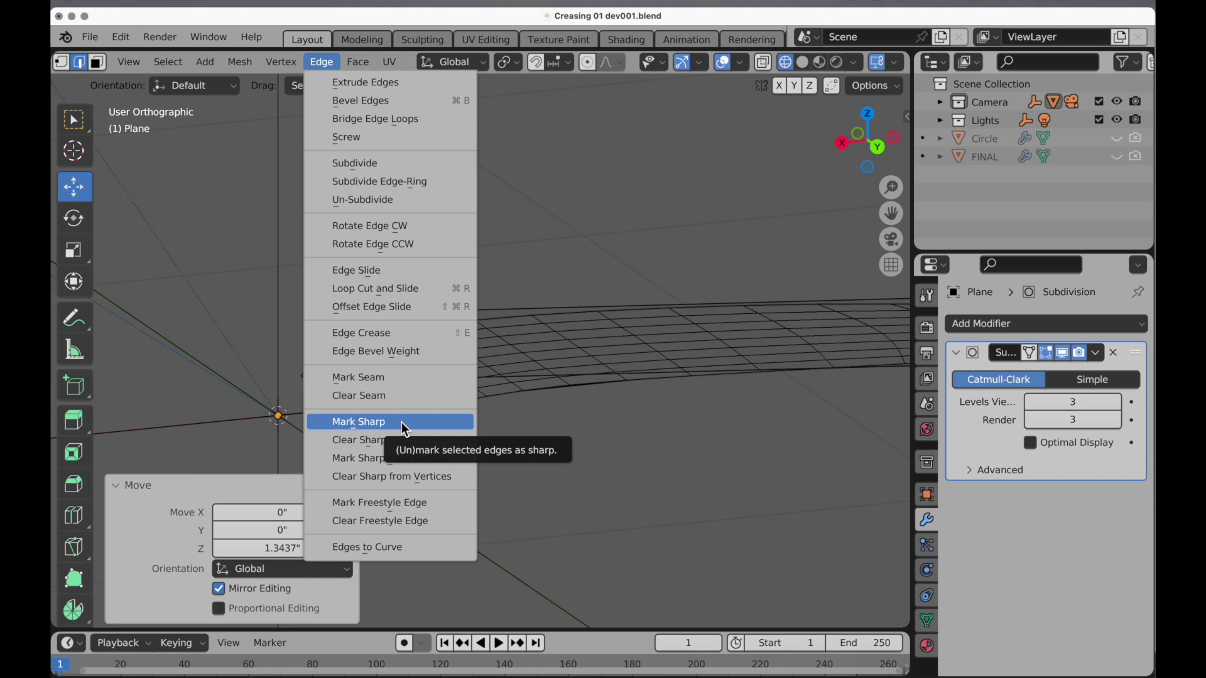
- Crease the raised end edge with factor 1.000 and raise subdivision levels to 4
click(406, 333)
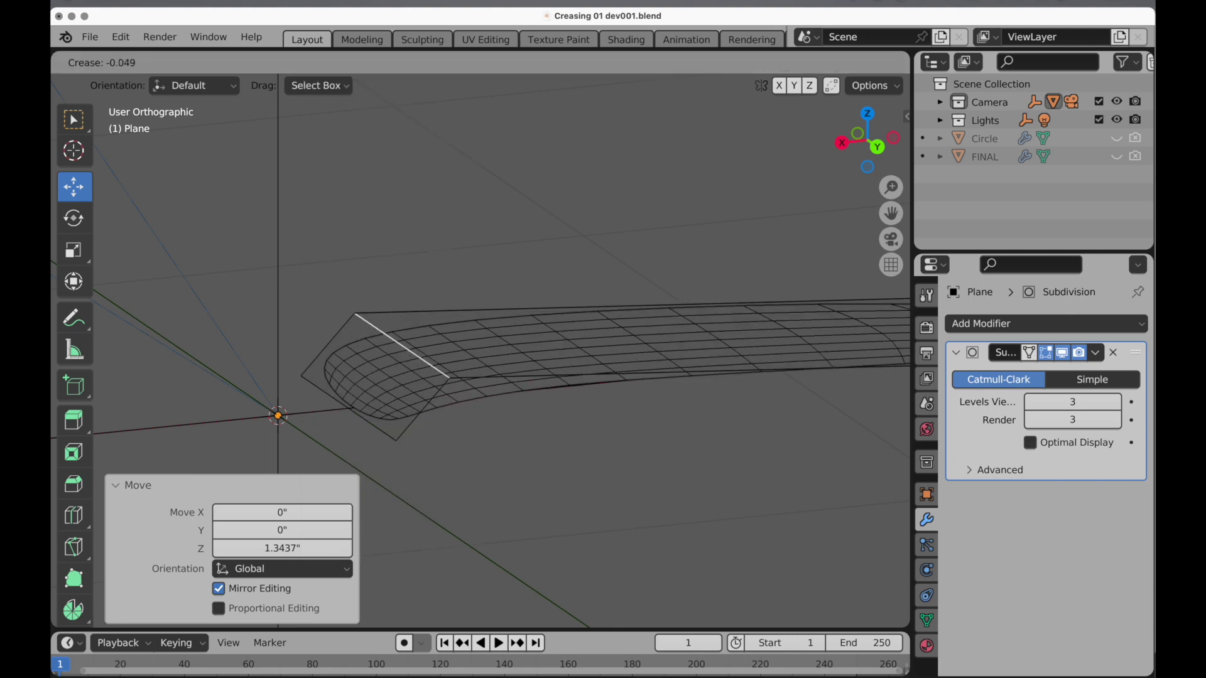
click(533, 461)
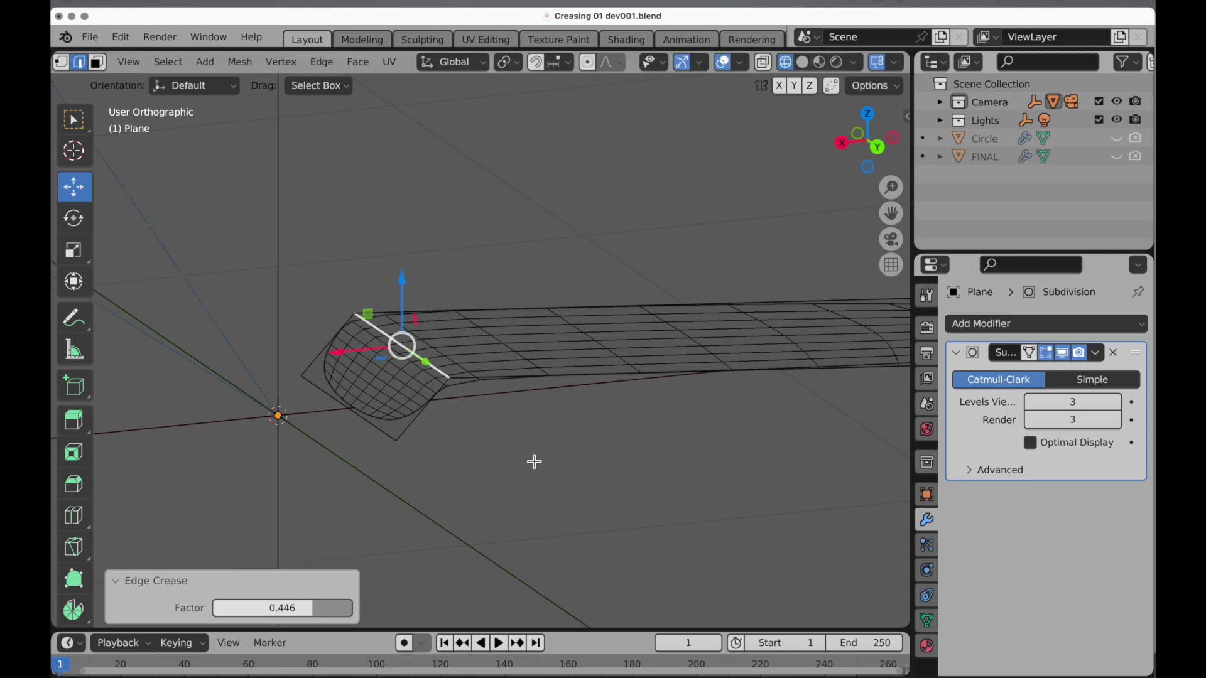
middle_drag(531, 455, 506, 374)
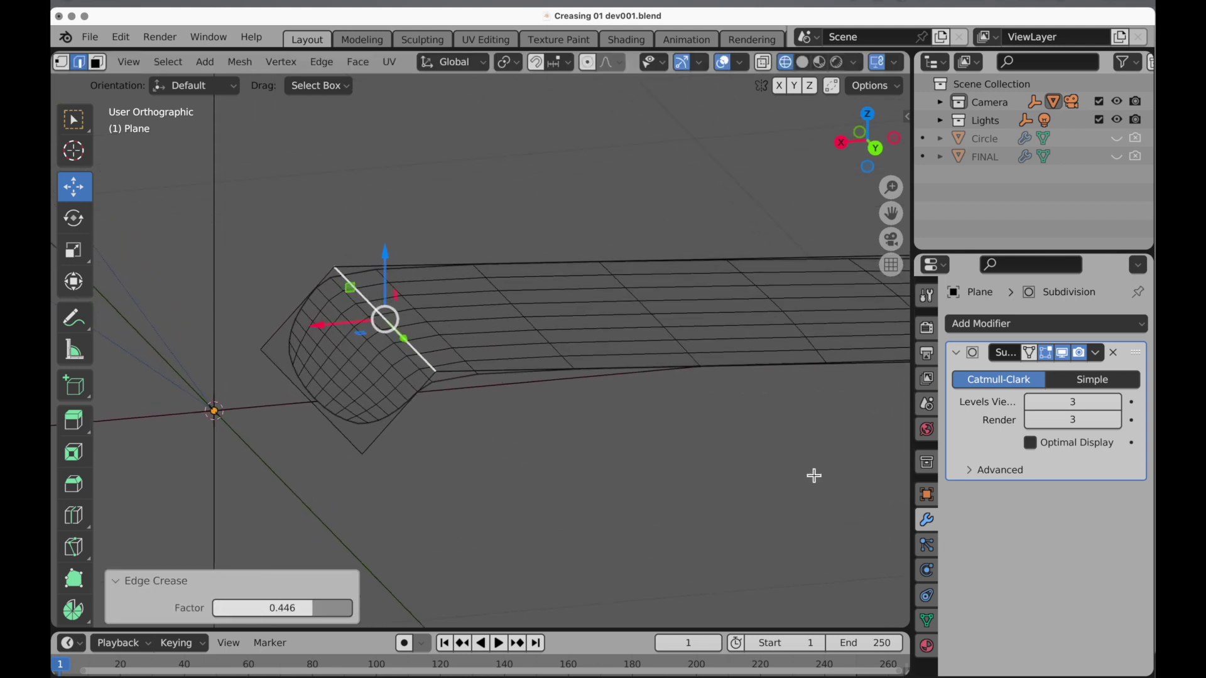
mouse_move(1076, 402)
mouse_down()
mouse_move(1075, 421)
mouse_move(1080, 400)
mouse_up()
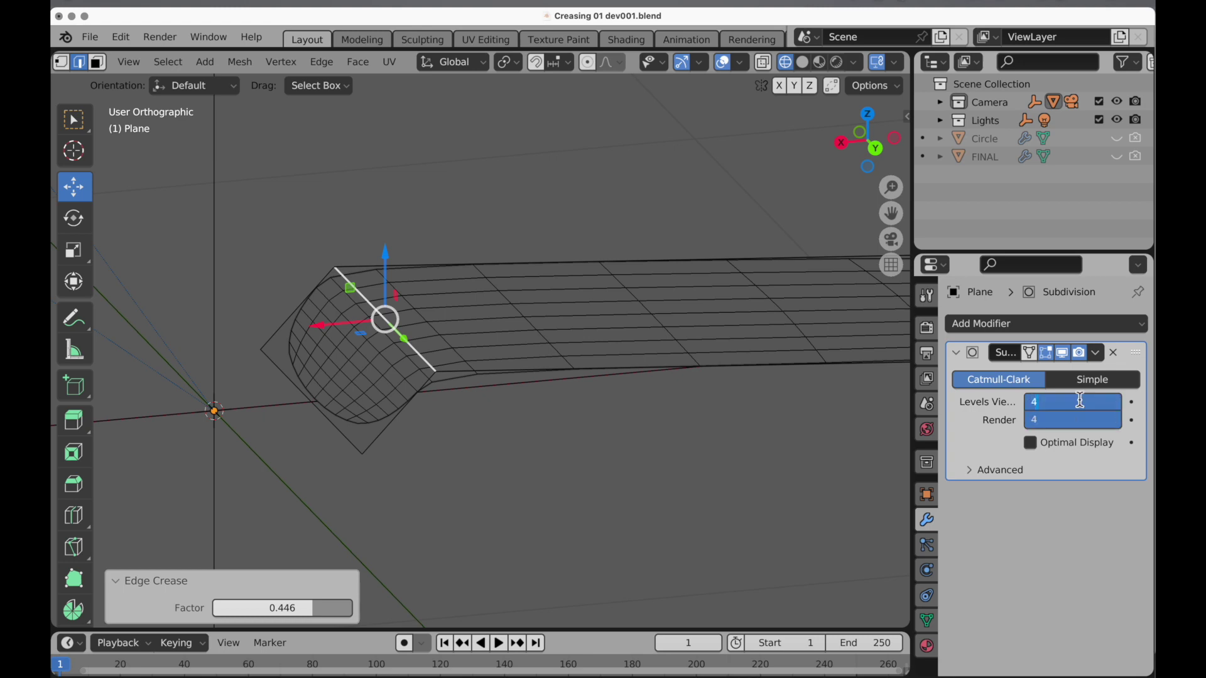
text(4)
key(Return)
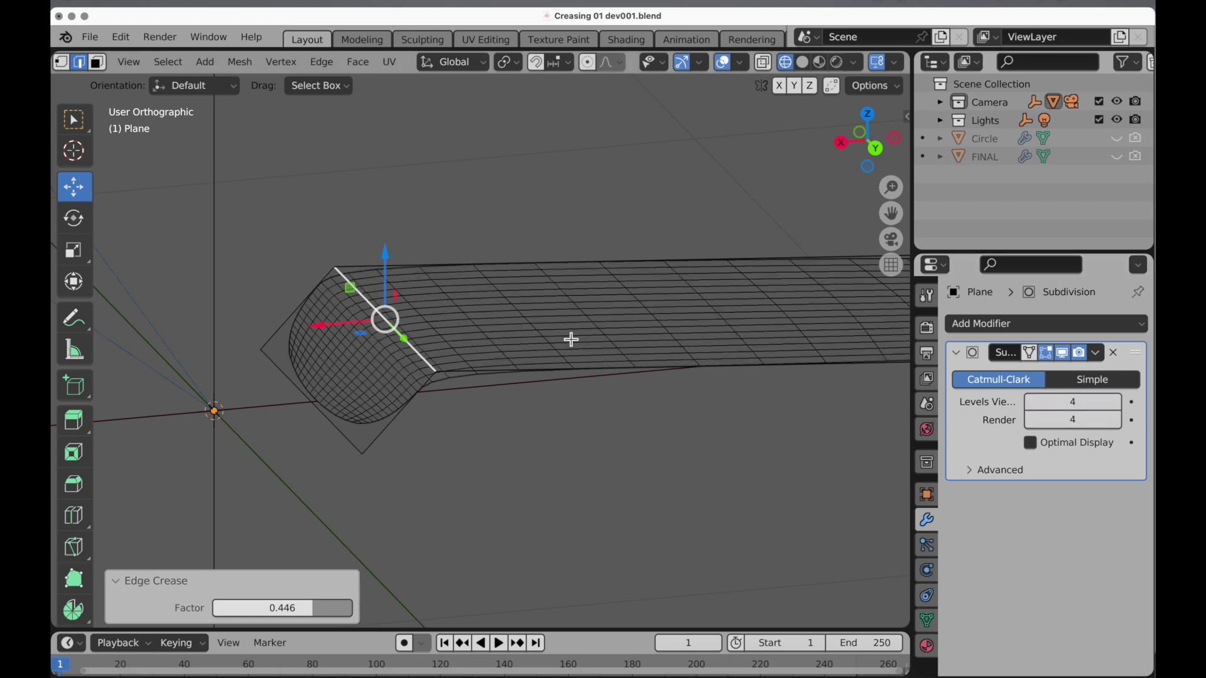
drag(317, 609, 351, 608)
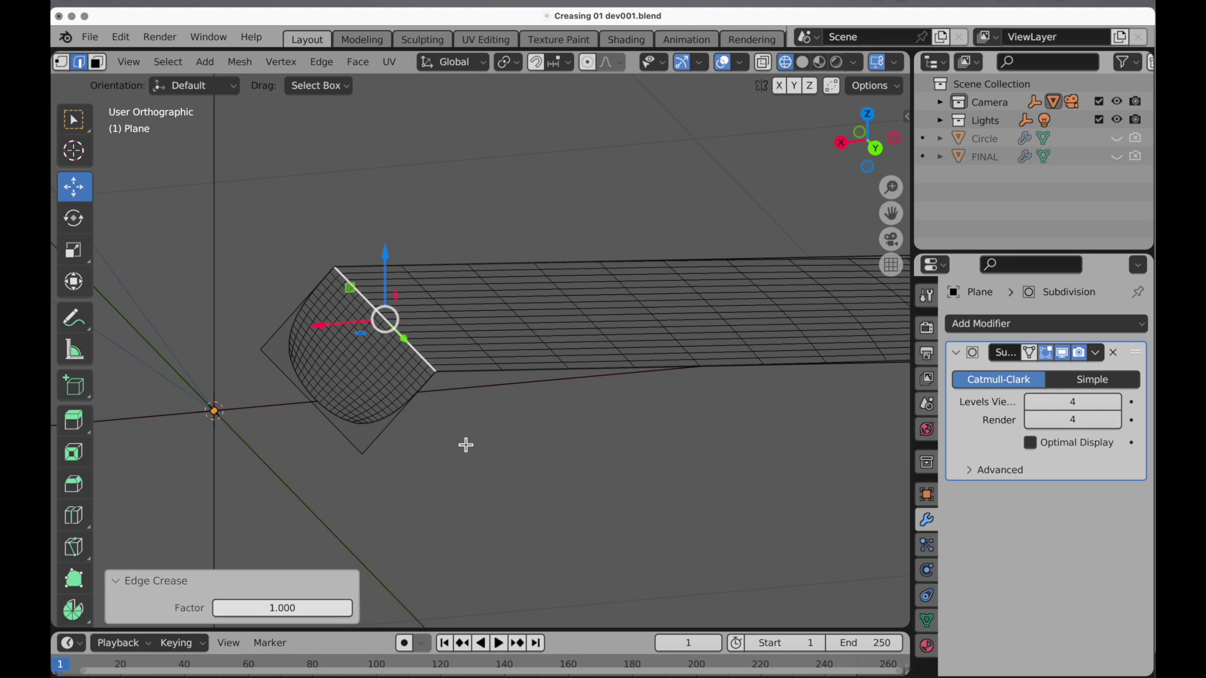
- In Solid shading, loop-cut a new loop mid-strip and lower it 0.93291" along Z
click(454, 416)
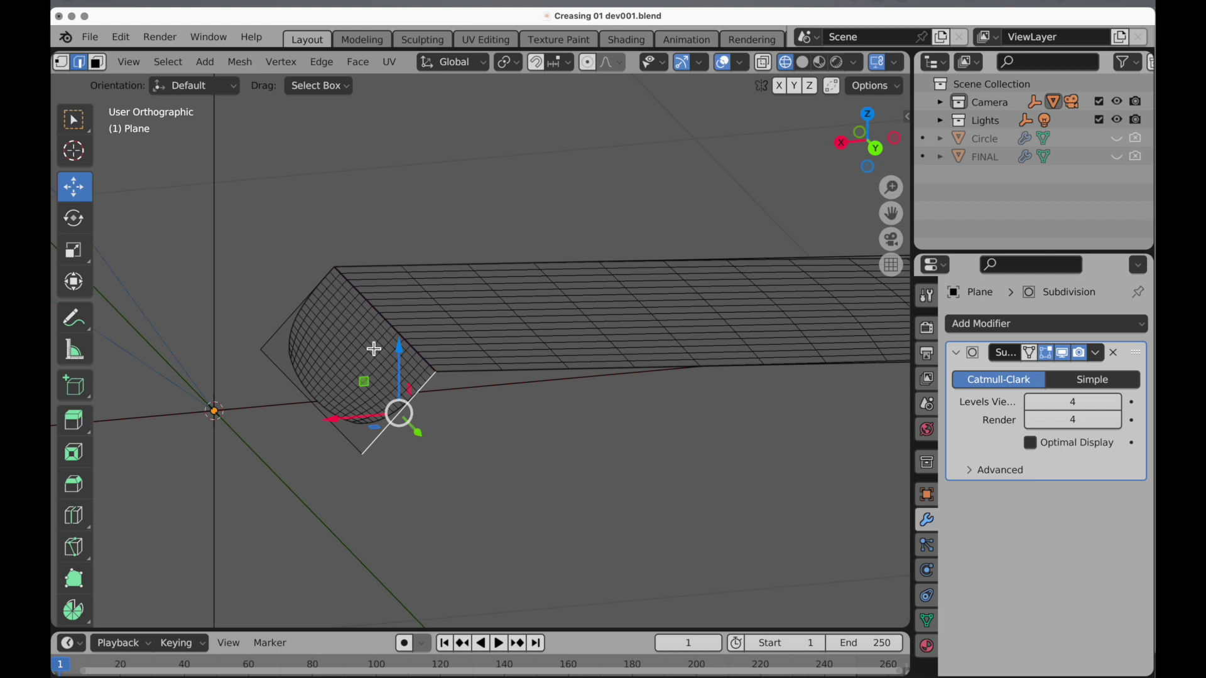
click(802, 61)
middle_drag(573, 500, 570, 498)
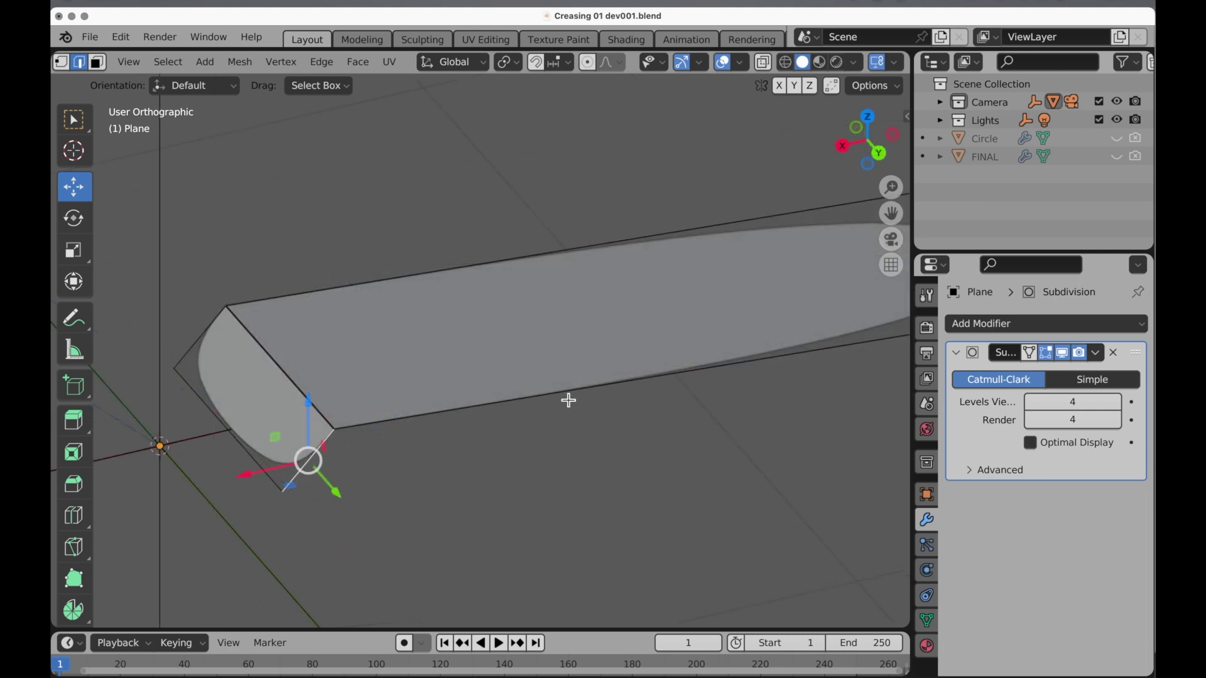
click(75, 520)
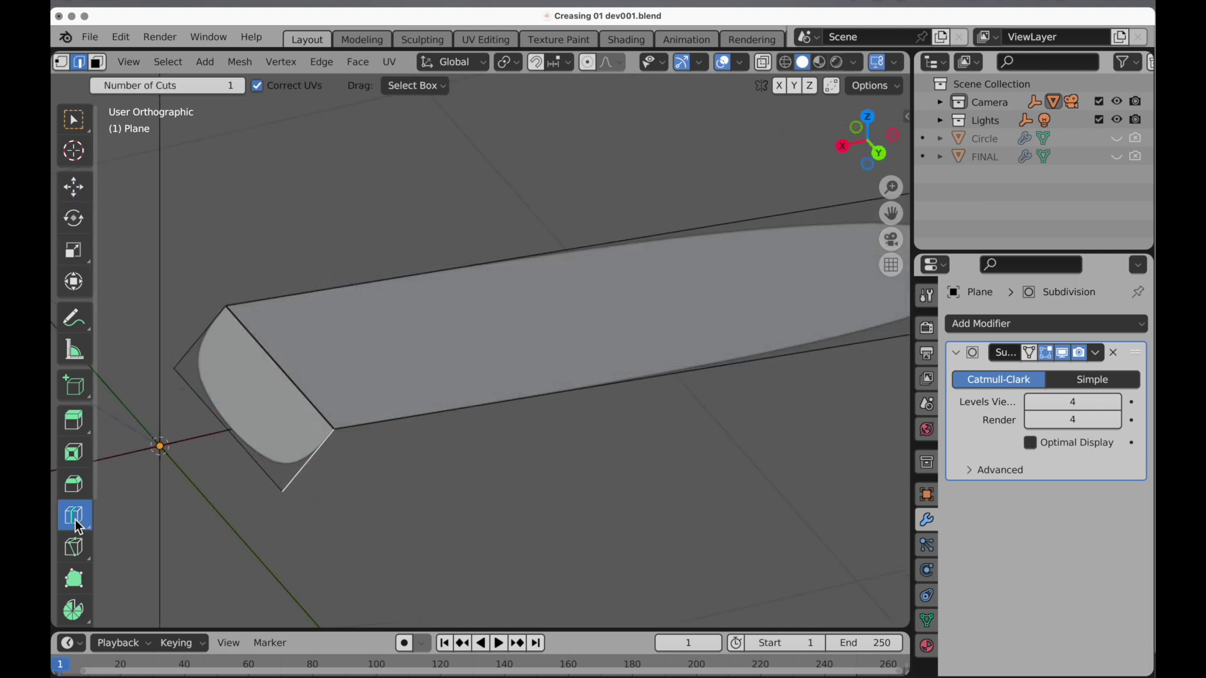
click(697, 355)
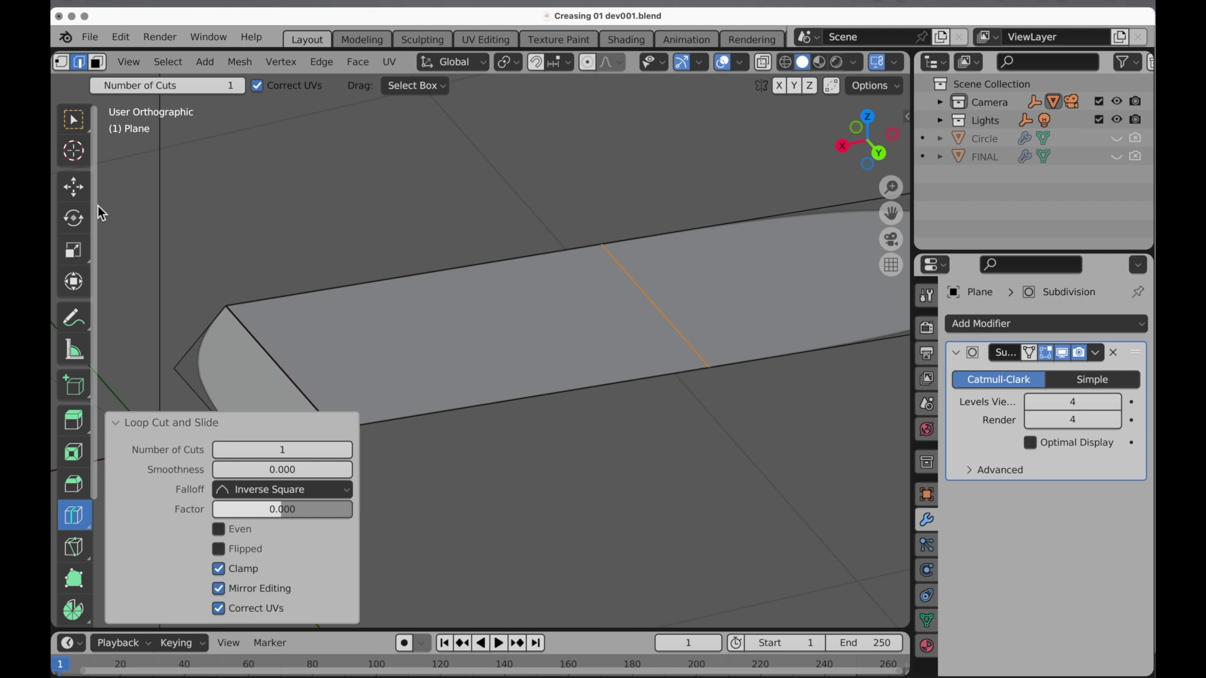
click(73, 186)
drag(668, 254, 651, 287)
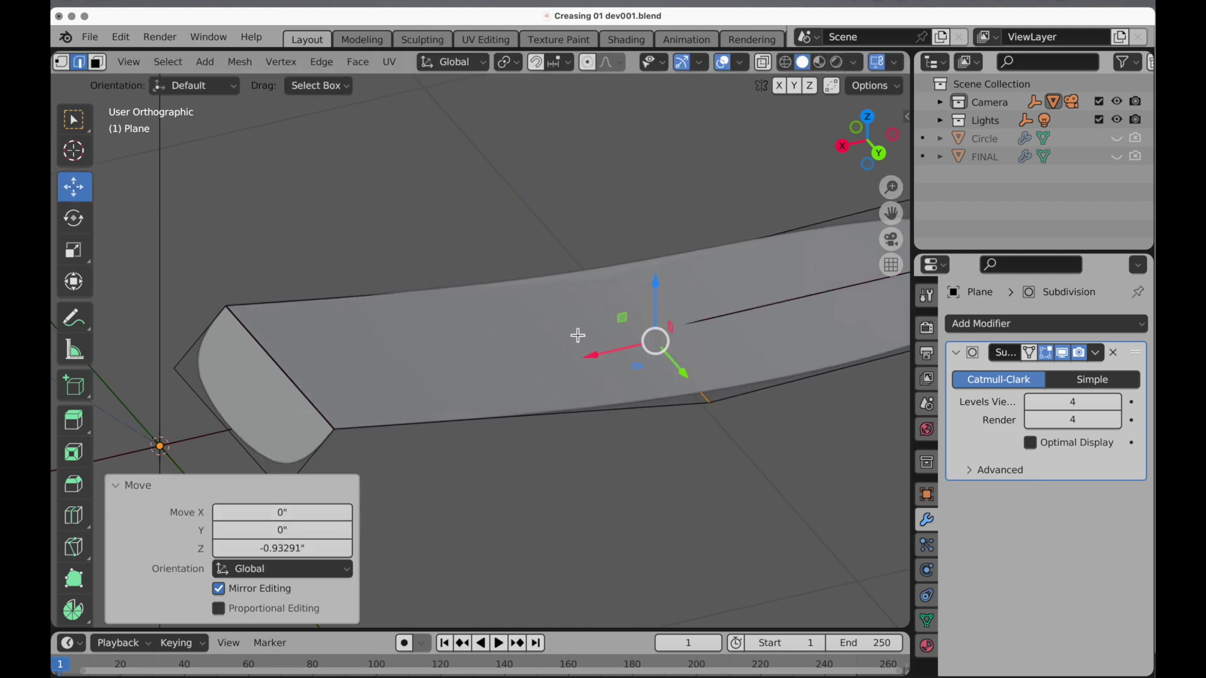
middle_drag(576, 337, 552, 348)
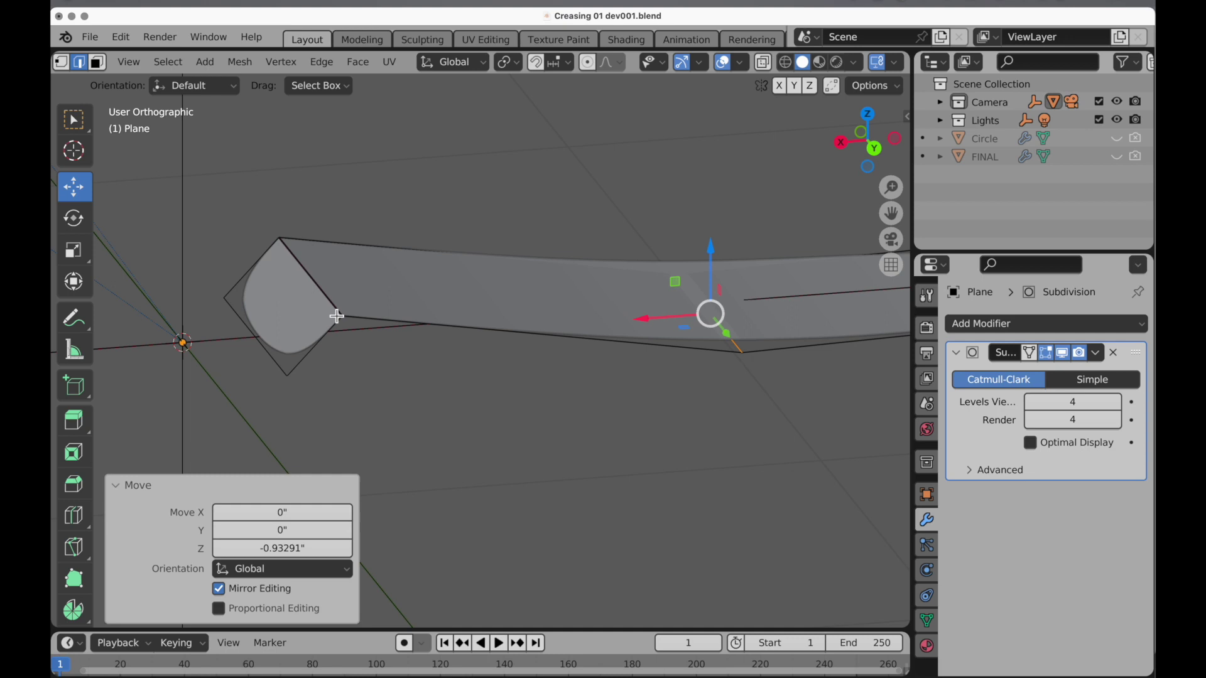
- In Material Preview, select the whole mesh and scale it to 0 along Z
click(819, 62)
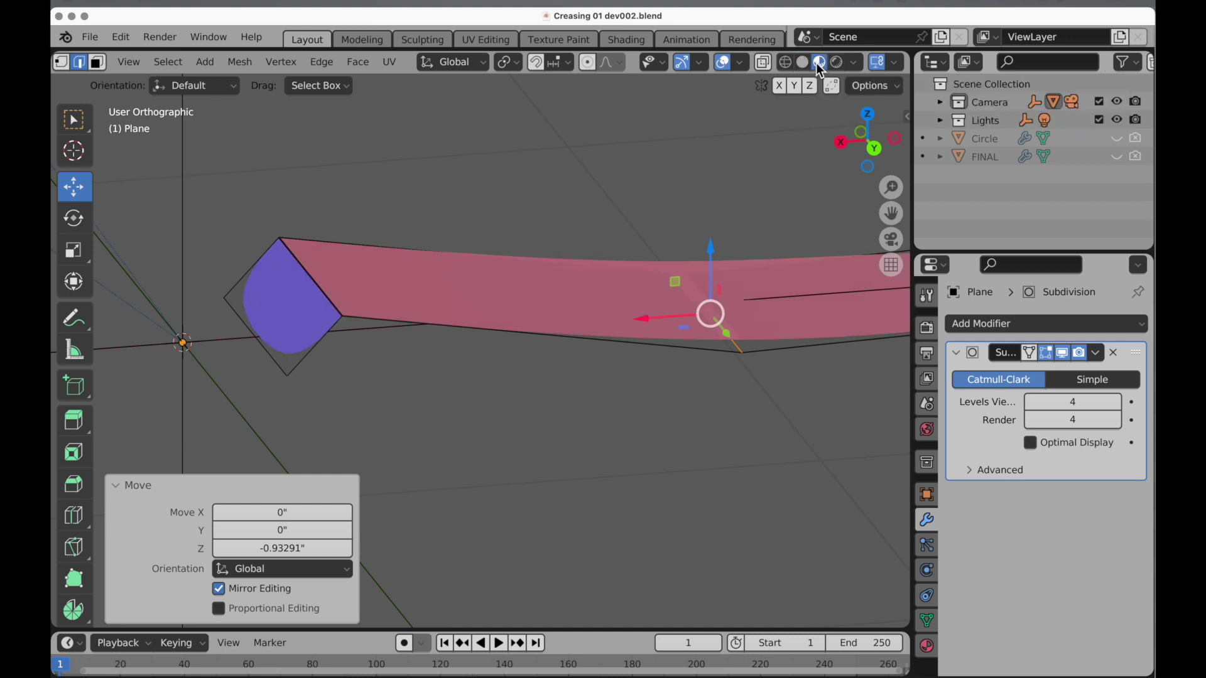
click(569, 428)
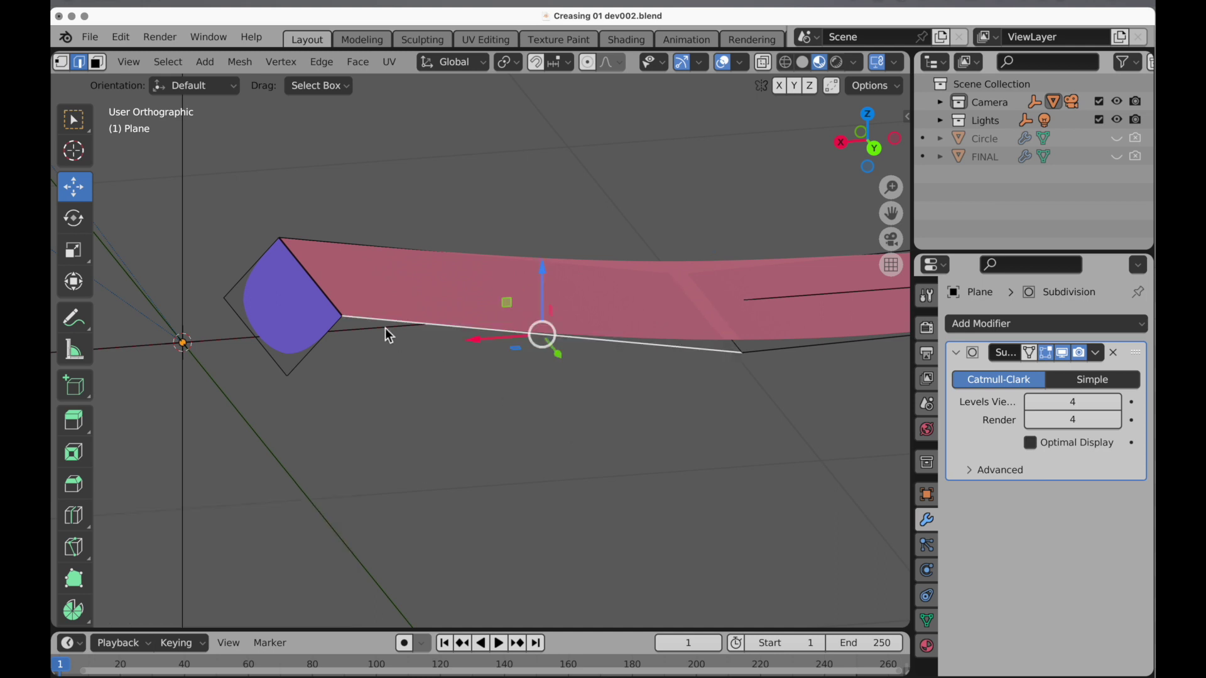
key(l)
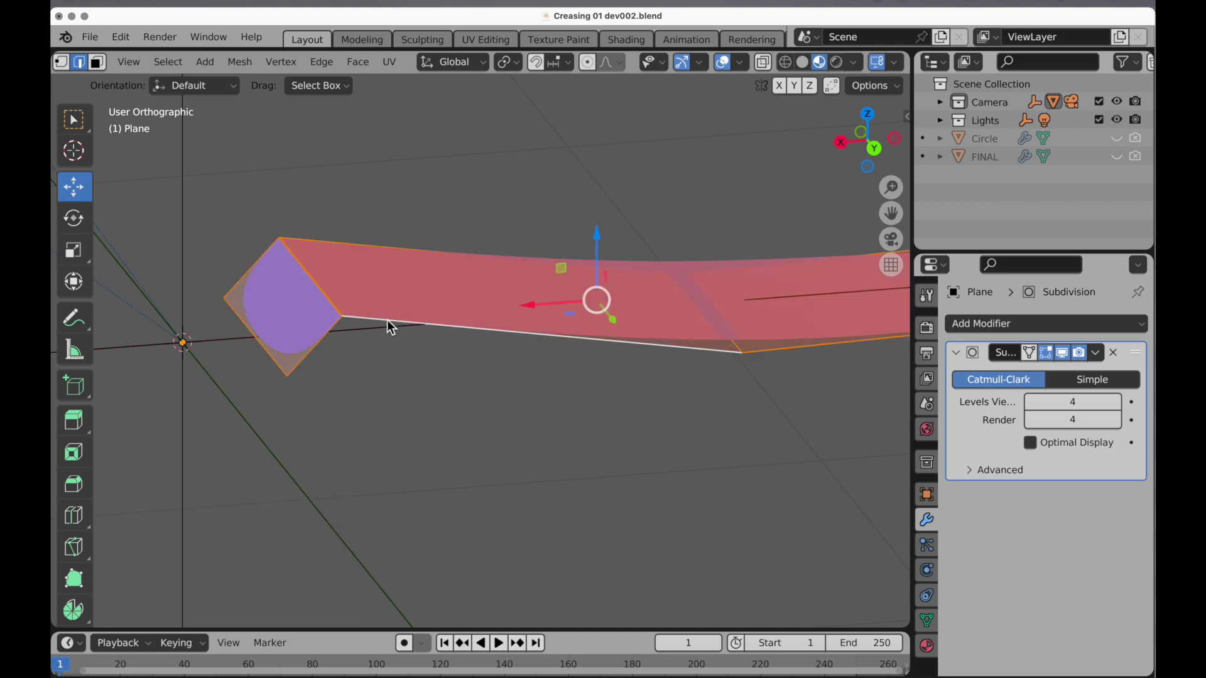
click(73, 250)
drag(597, 236, 596, 257)
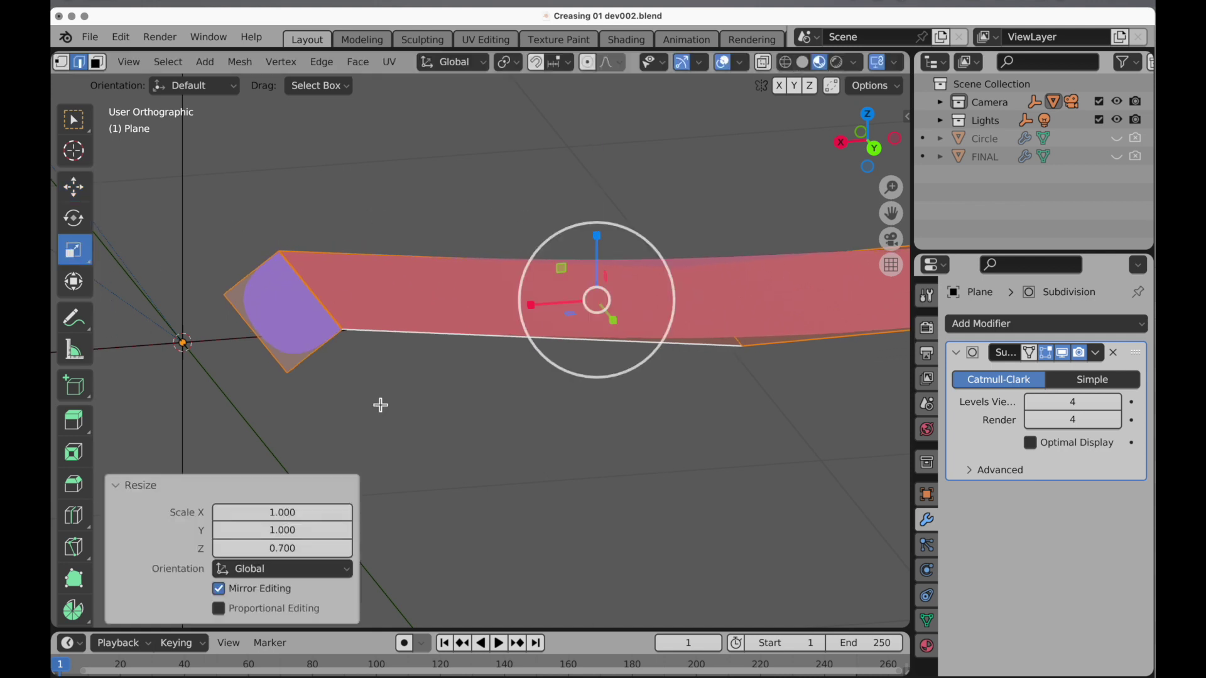
click(303, 541)
text(0)
key(Return)
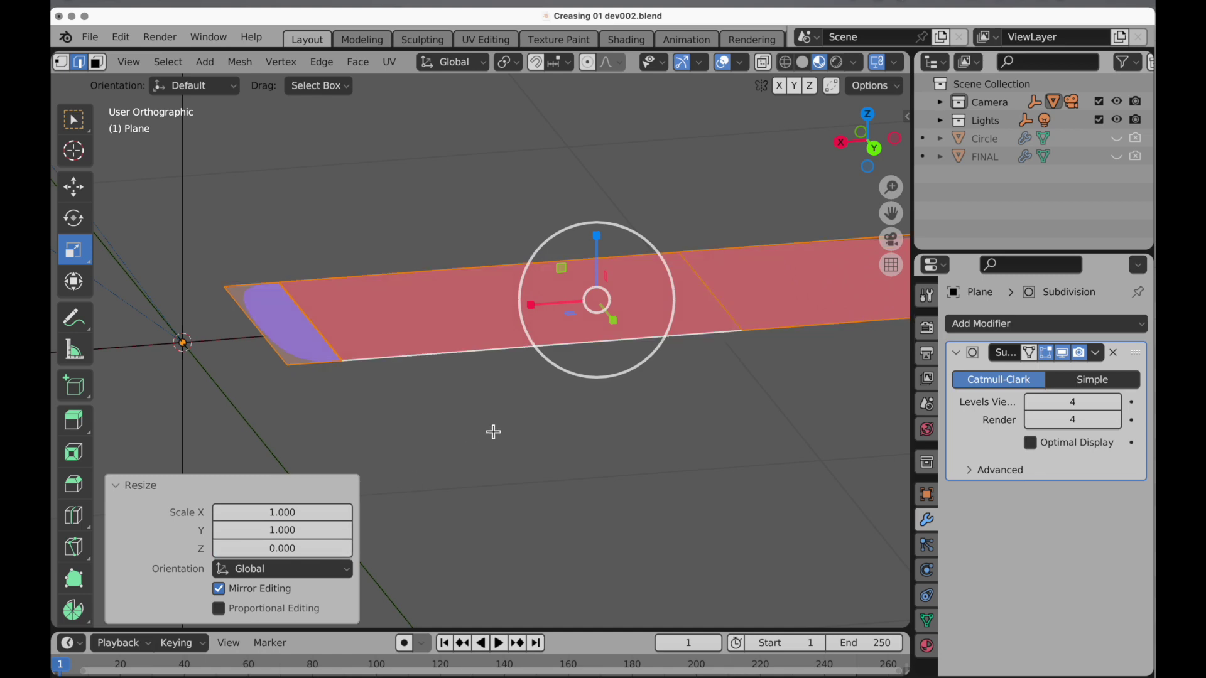
middle_drag(493, 431, 484, 379)
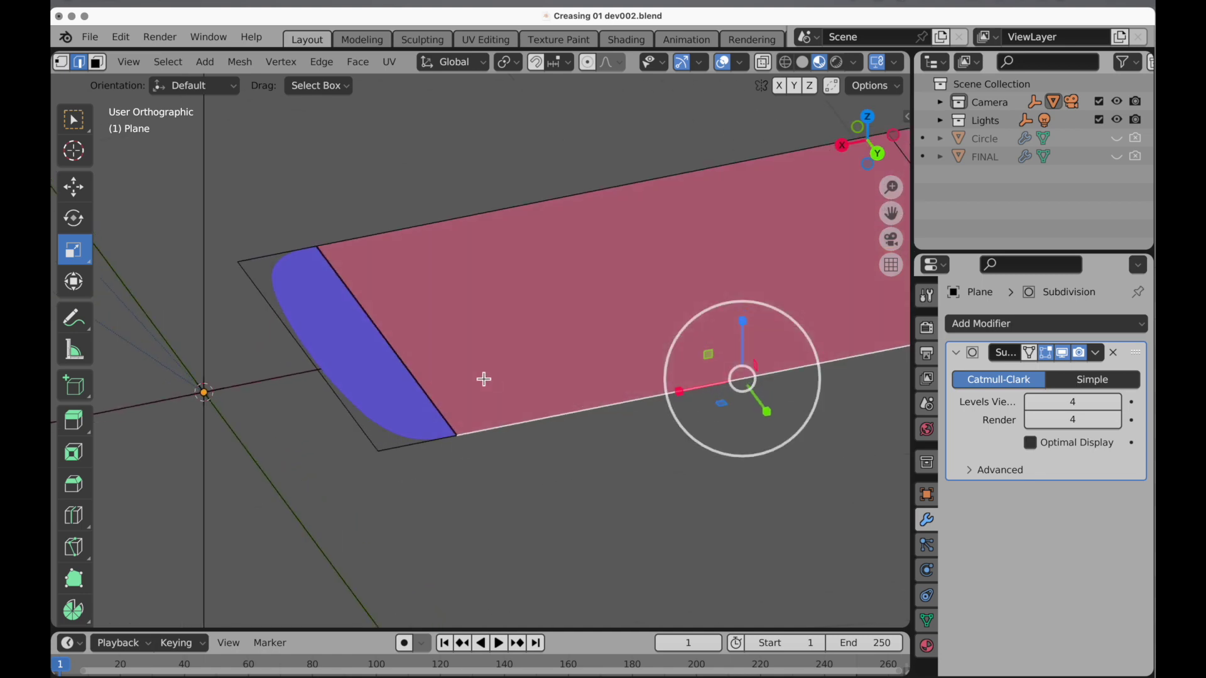
- In wireframe, select the plane's rounded left face and shrink it toward the origin
click(786, 63)
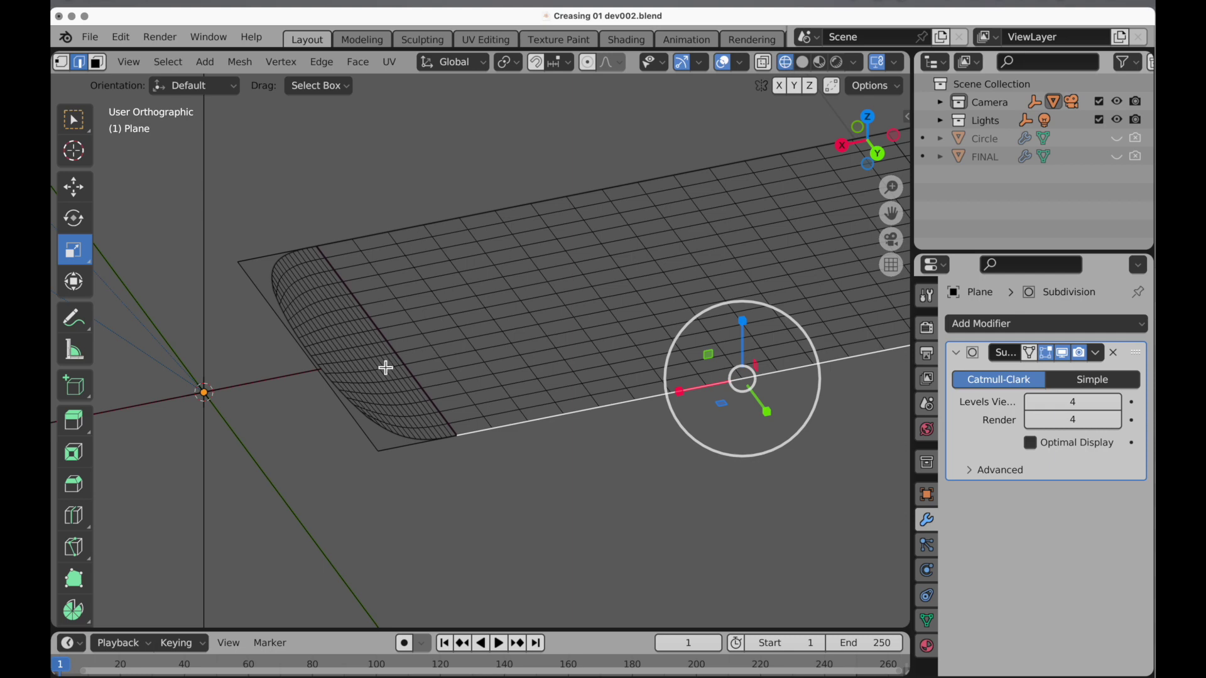
click(98, 63)
click(370, 312)
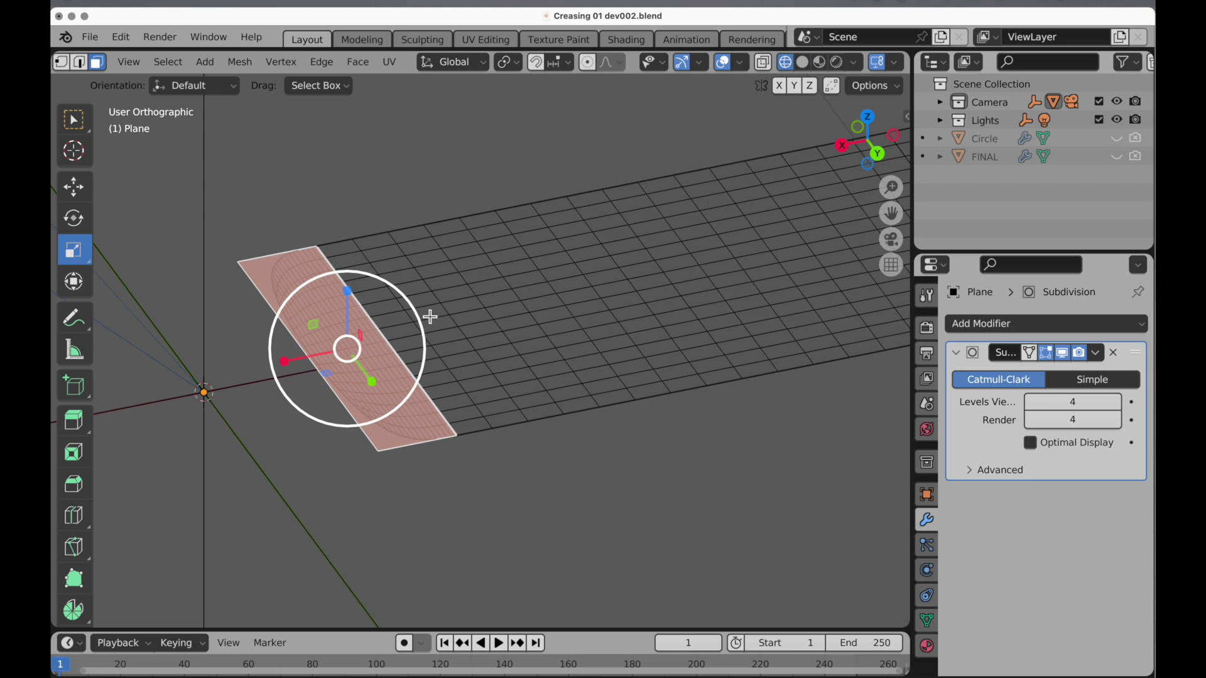
drag(431, 315, 401, 393)
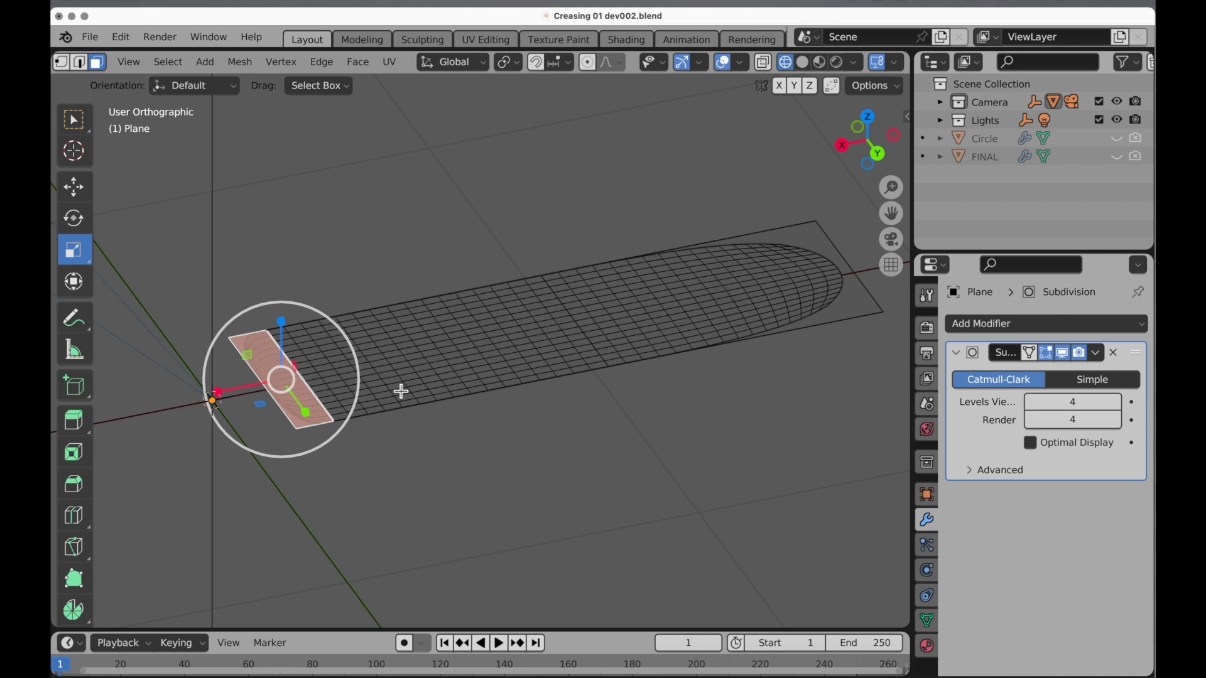
- Return to Object Mode and delete the Plane object
key(Tab)
key(x)
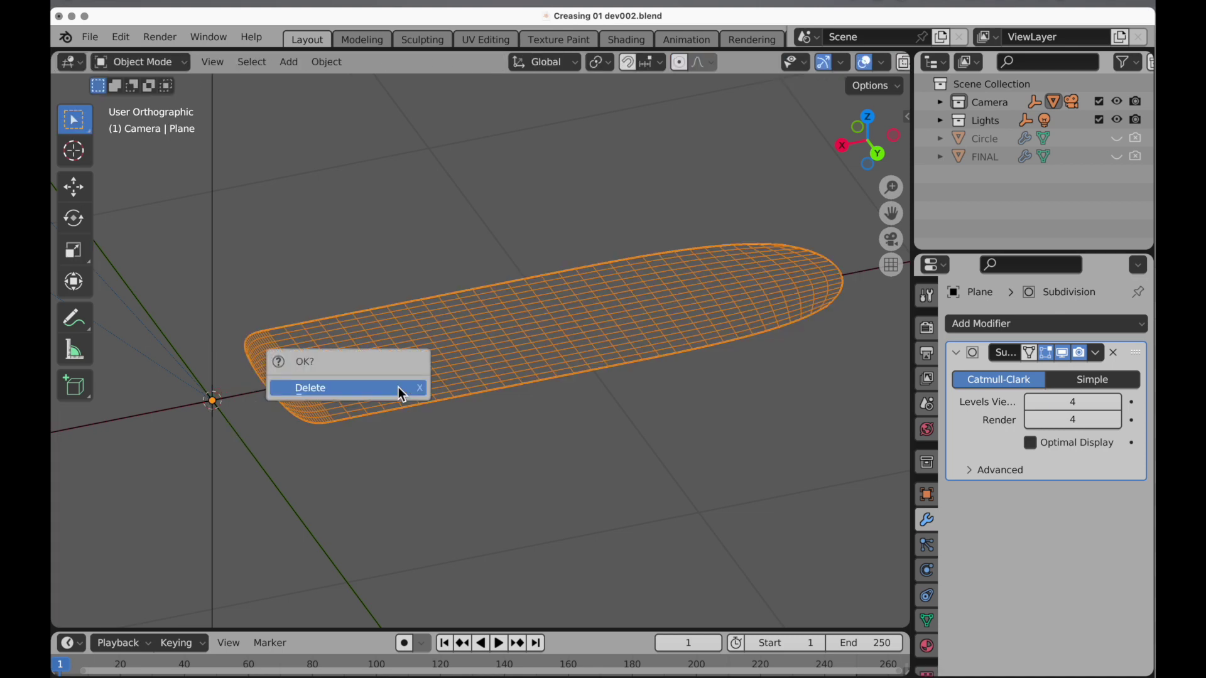
click(398, 388)
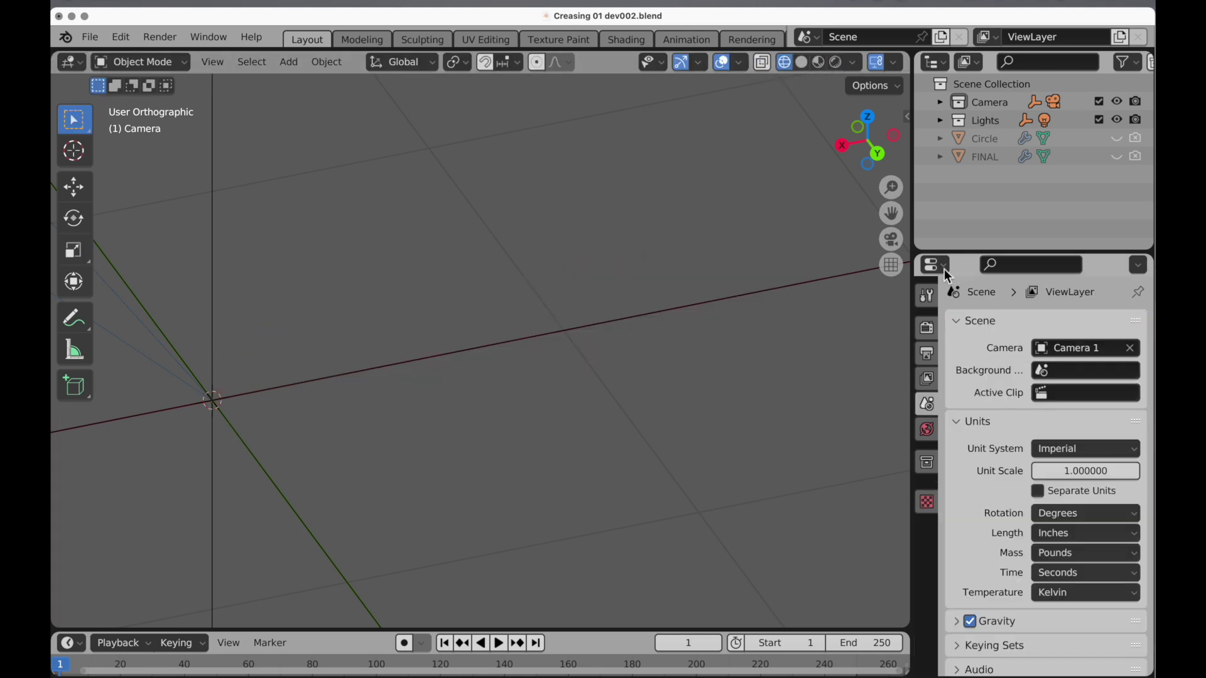
- Unhide and select the Circle ring, enter Edit Mode, and turn off Optimal Display
click(1118, 138)
scroll(651, 345, down, 5)
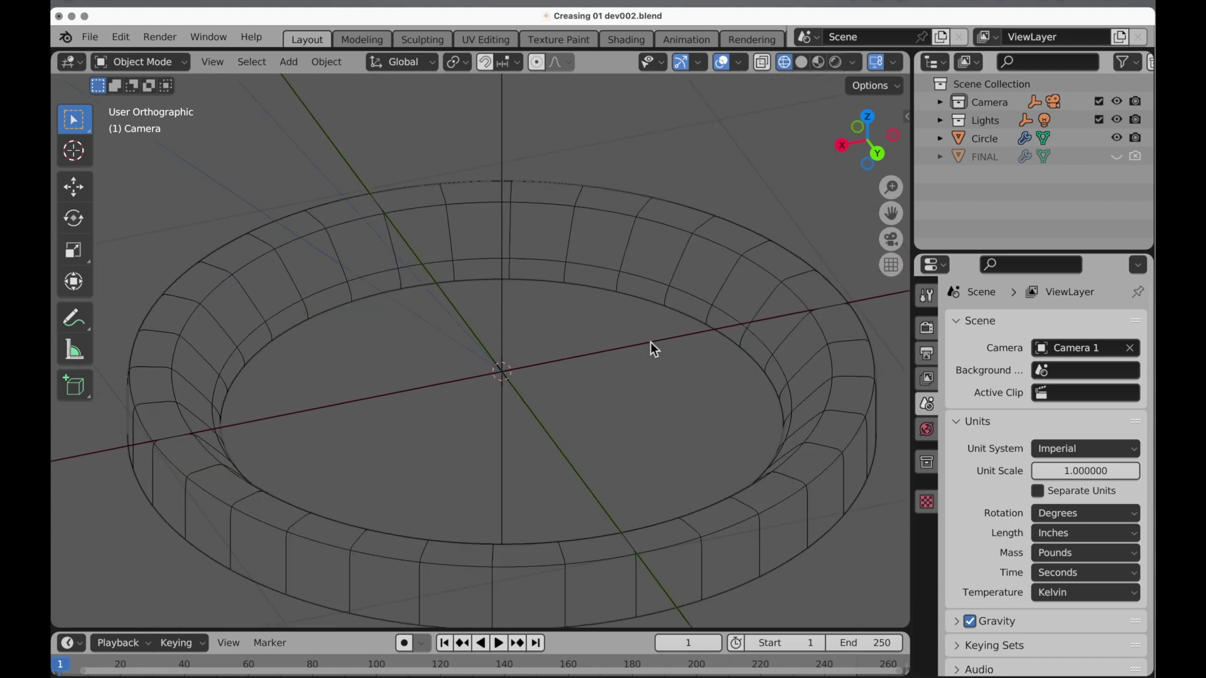
scroll(307, 324, up, 2)
click(259, 367)
scroll(257, 360, up, 2)
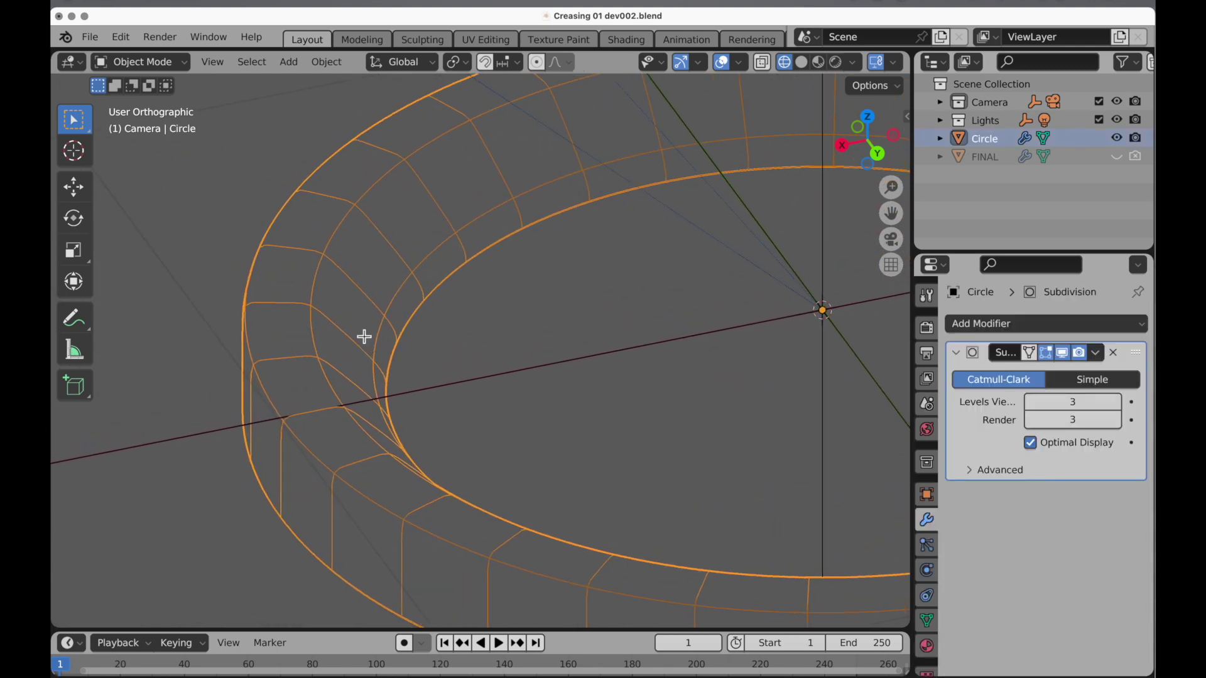
key(Tab)
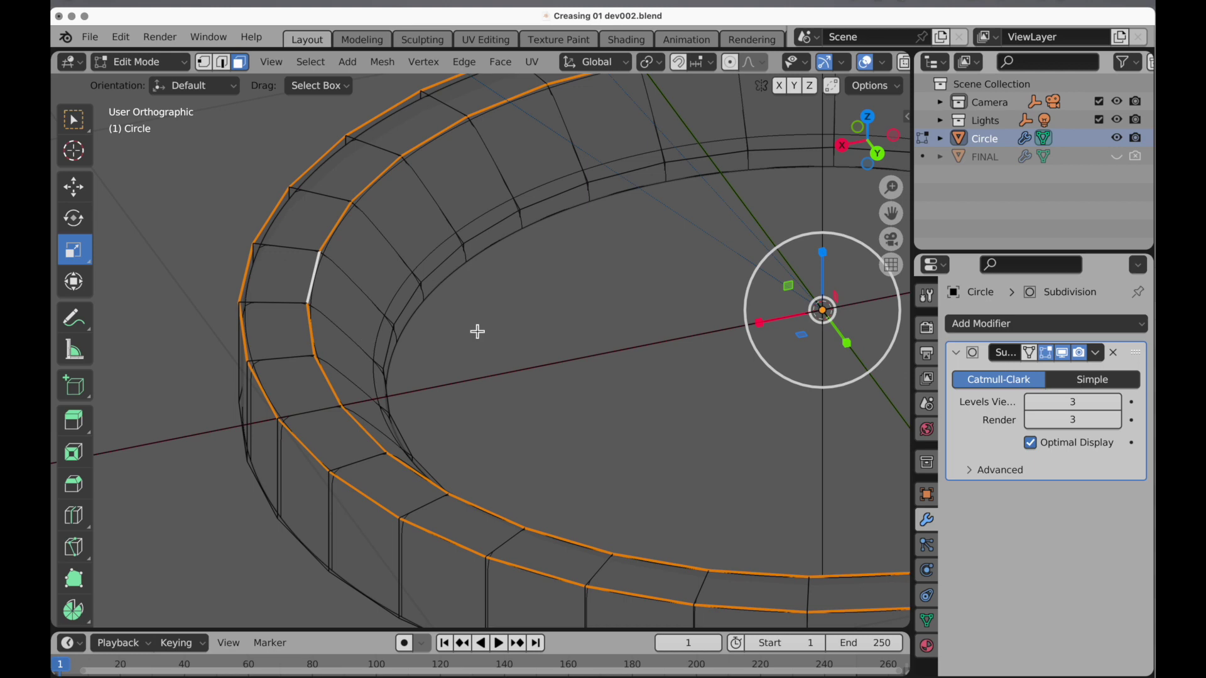
click(1043, 442)
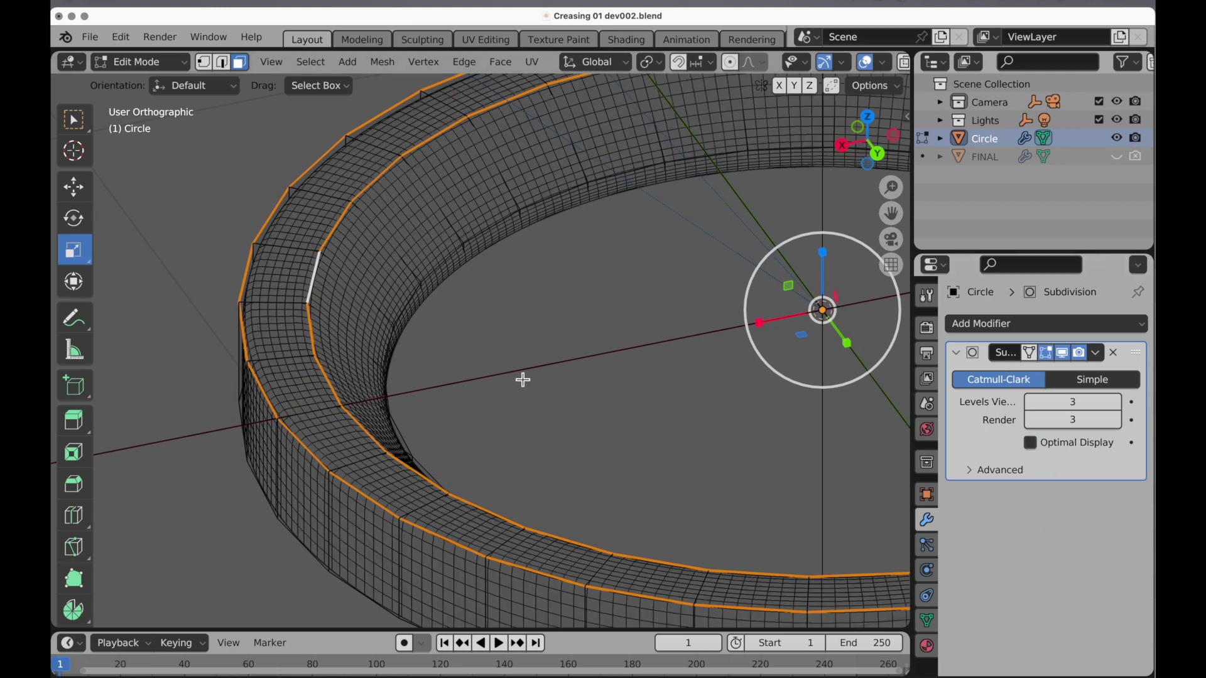
scroll(507, 369, up, 5)
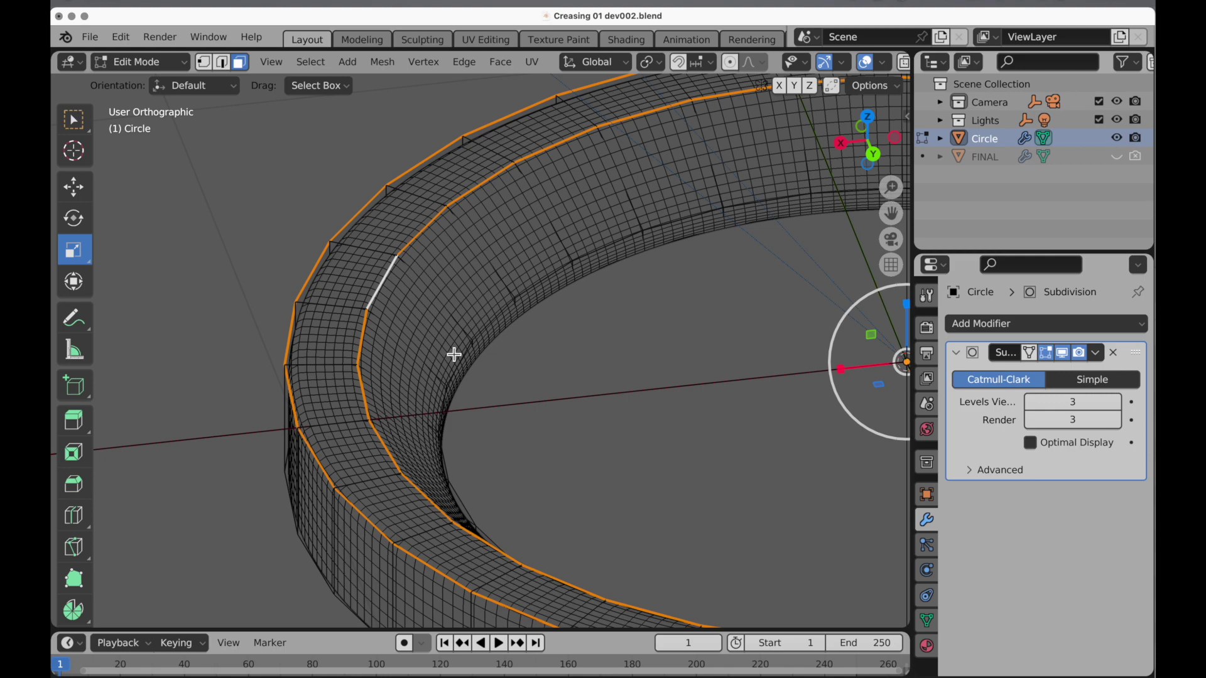
shift+middle_drag(513, 324, 543, 308)
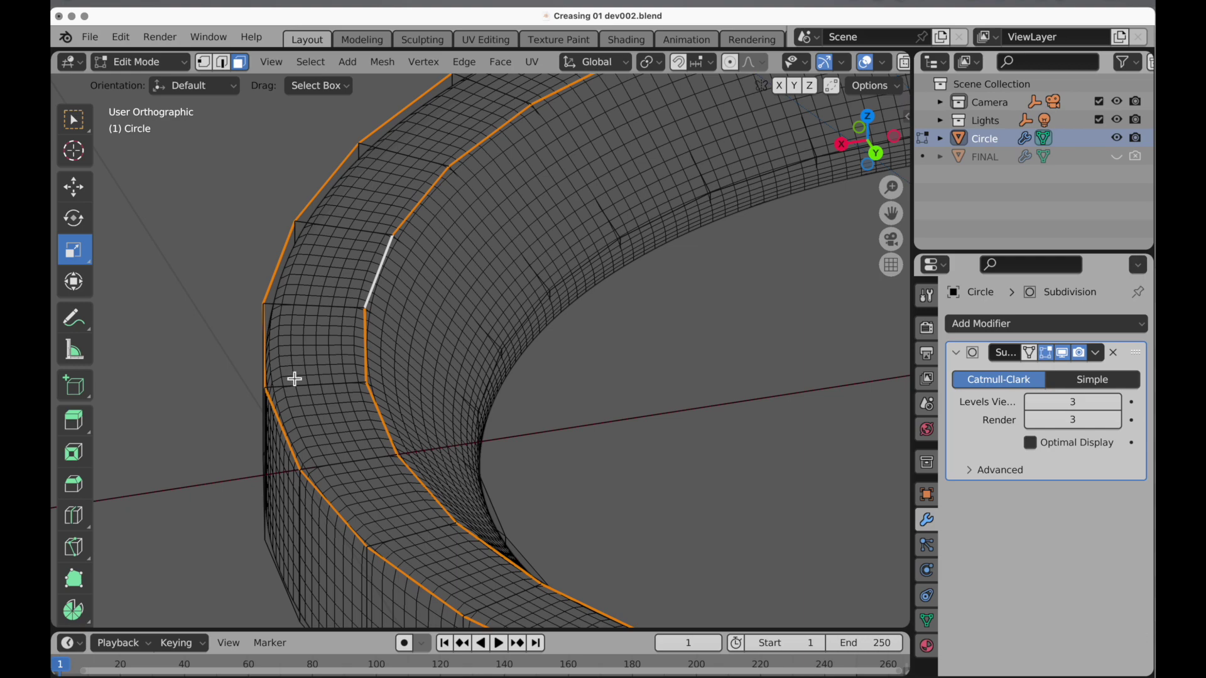
middle_drag(294, 379, 299, 356)
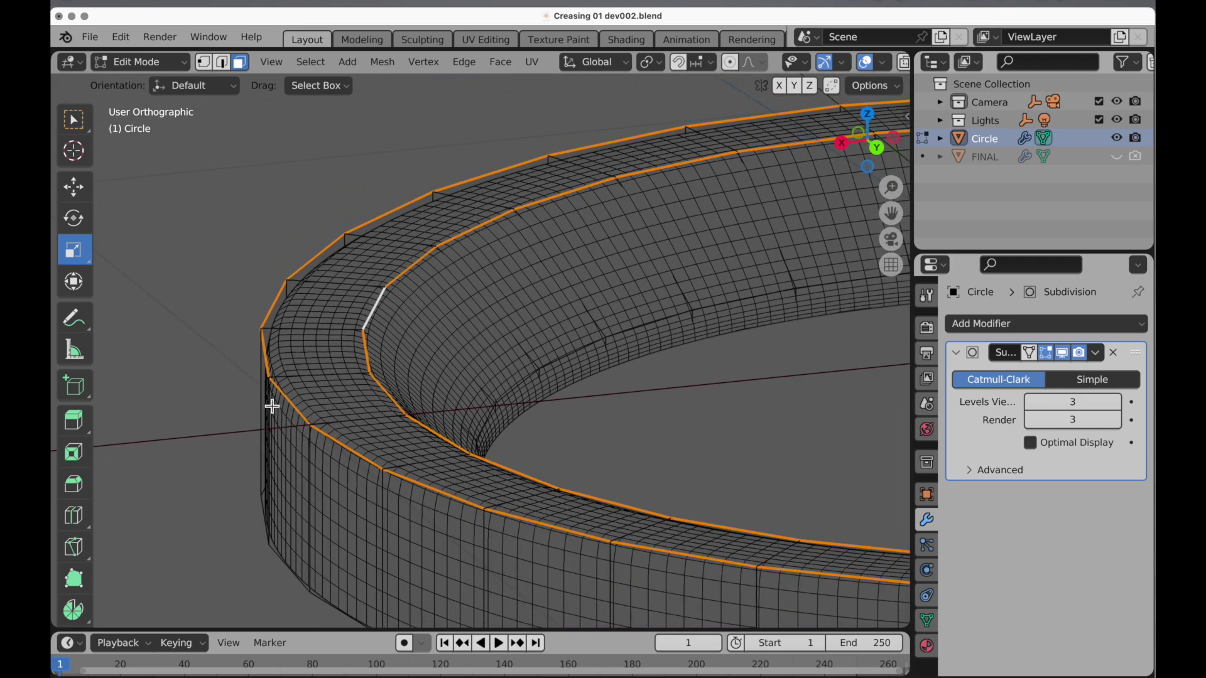
ctrl+middle_drag(277, 408, 333, 355)
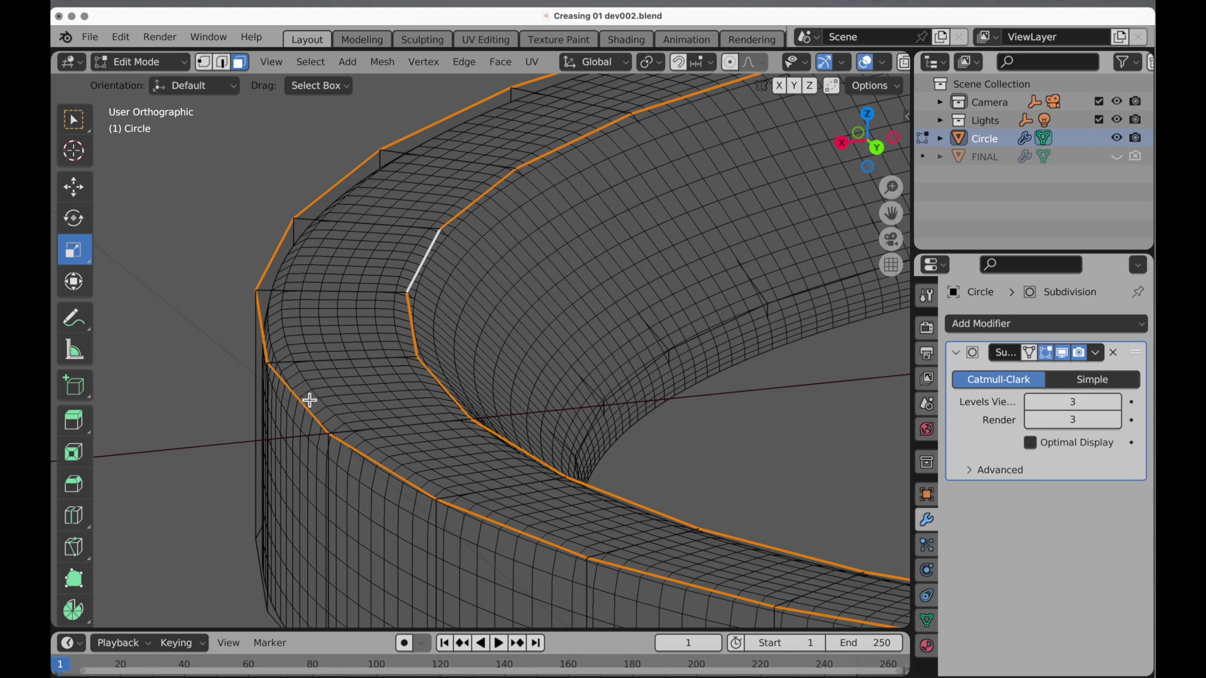
- Set the ring's subdivision levels to 4, then back to 3
drag(1043, 402, 1065, 419)
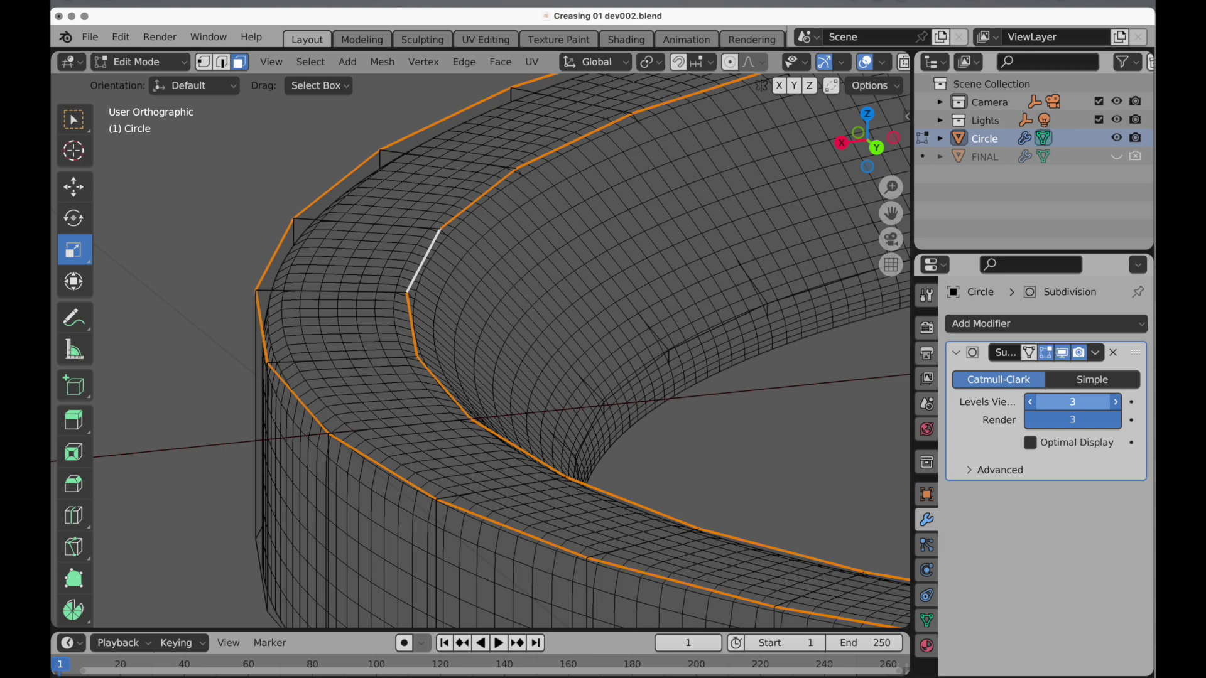
text(4)
key(Return)
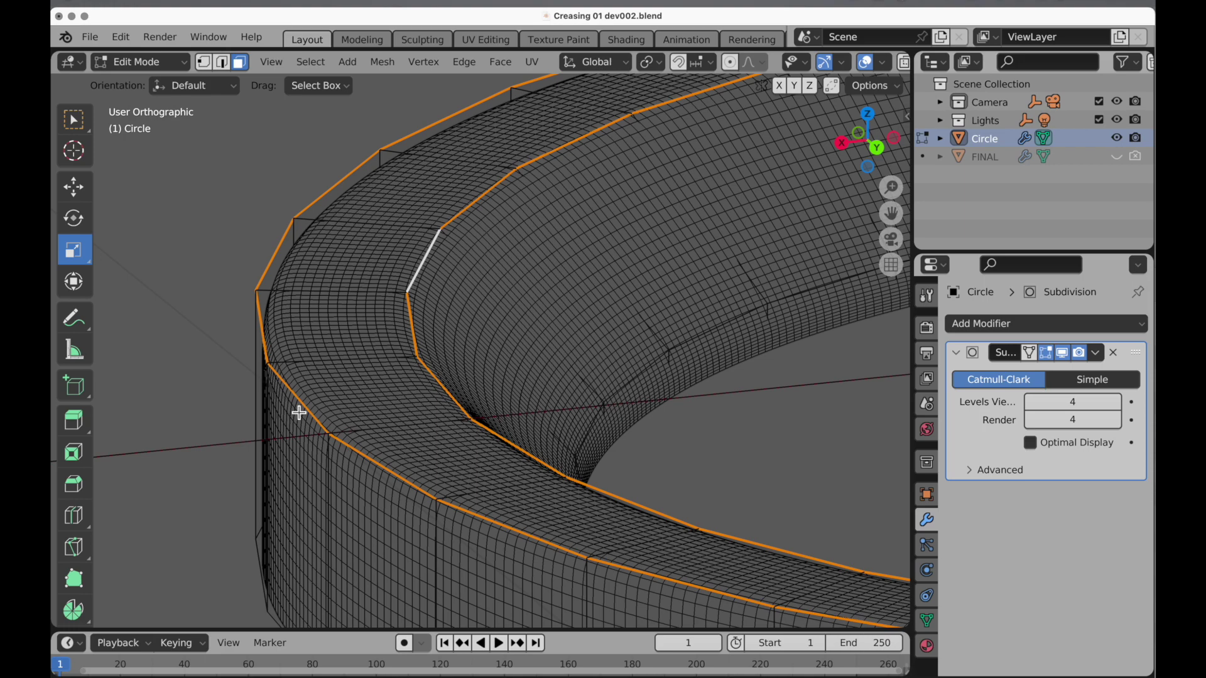
drag(1031, 420, 1064, 402)
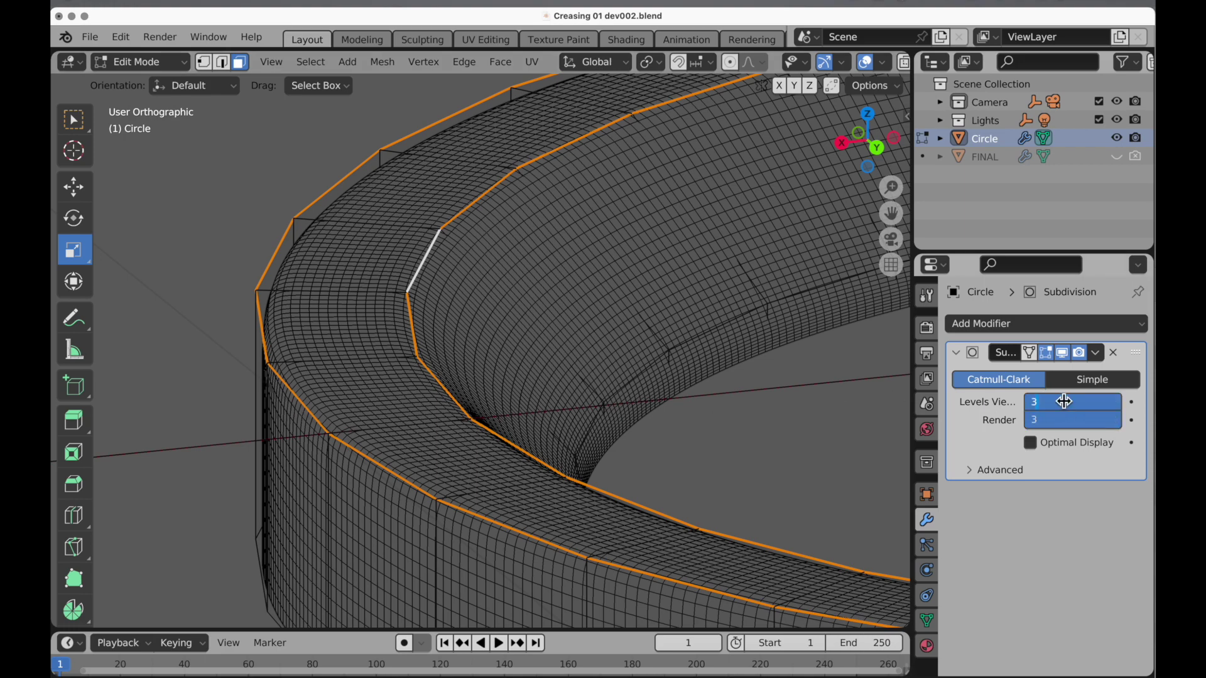
text(3)
key(Return)
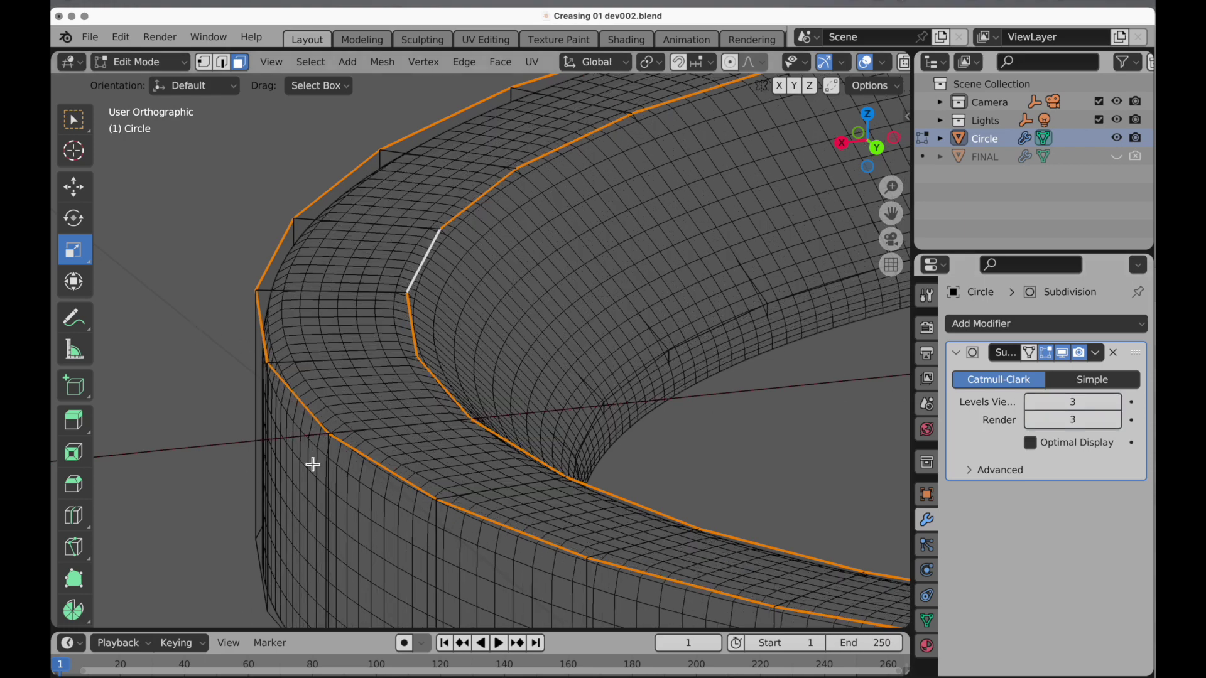
- Crease the selected rim edge loops with a factor of -1.000
key(shift+e)
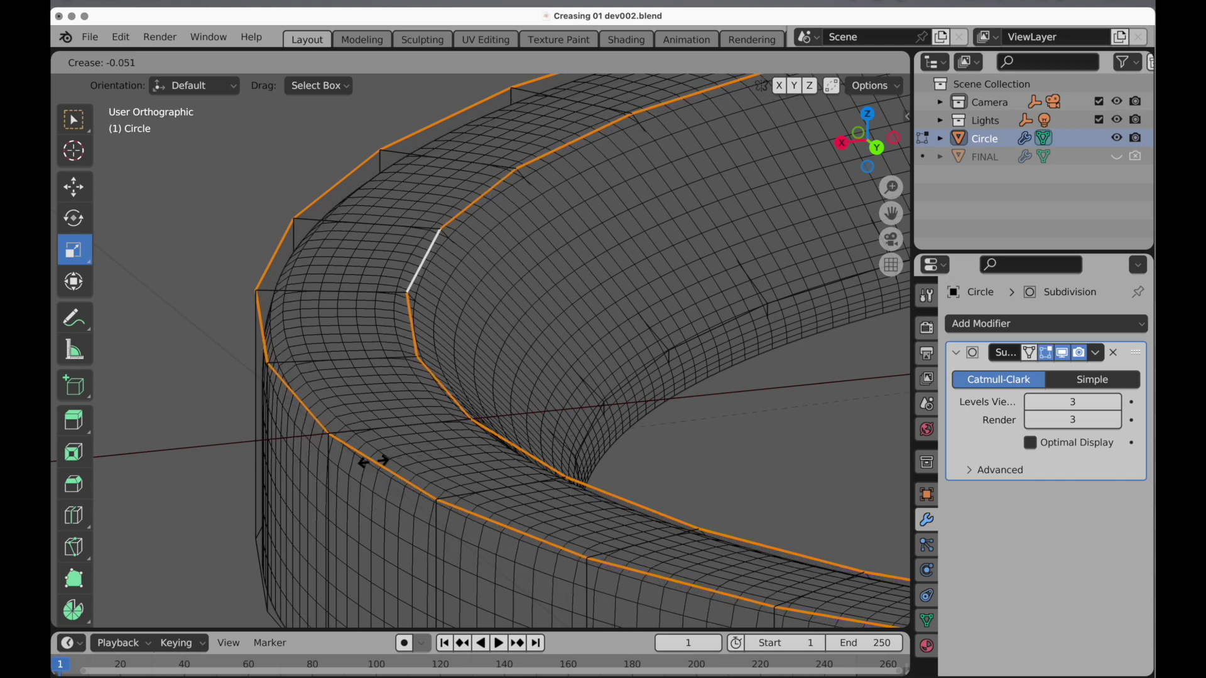
click(377, 465)
drag(241, 608, 189, 608)
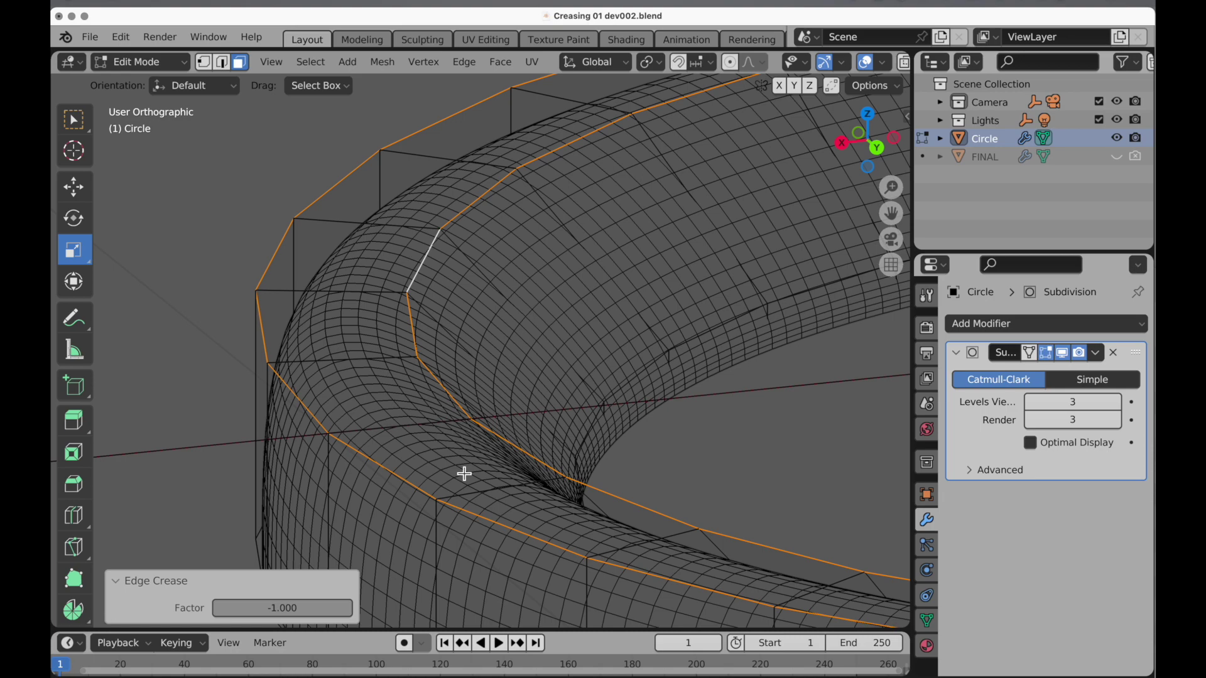
- Undo the crease, then in Object Mode use Clear Edge Crease in the ring's mesh data
key(ctrl+z)
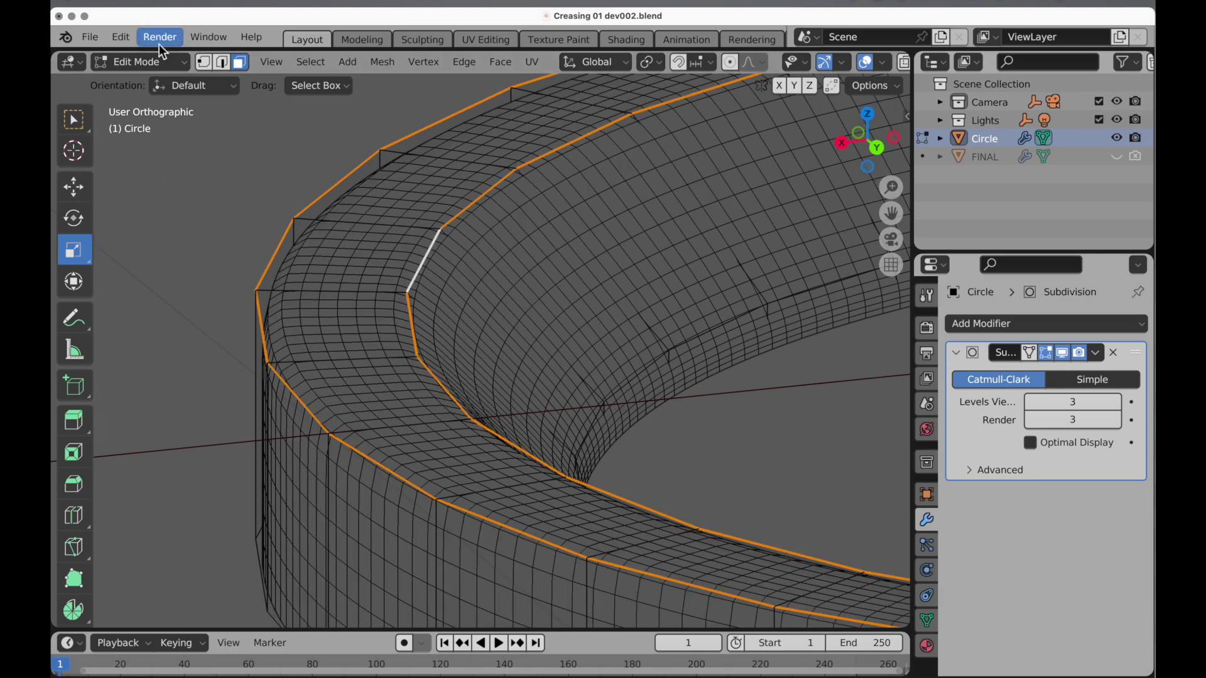
click(145, 61)
click(146, 81)
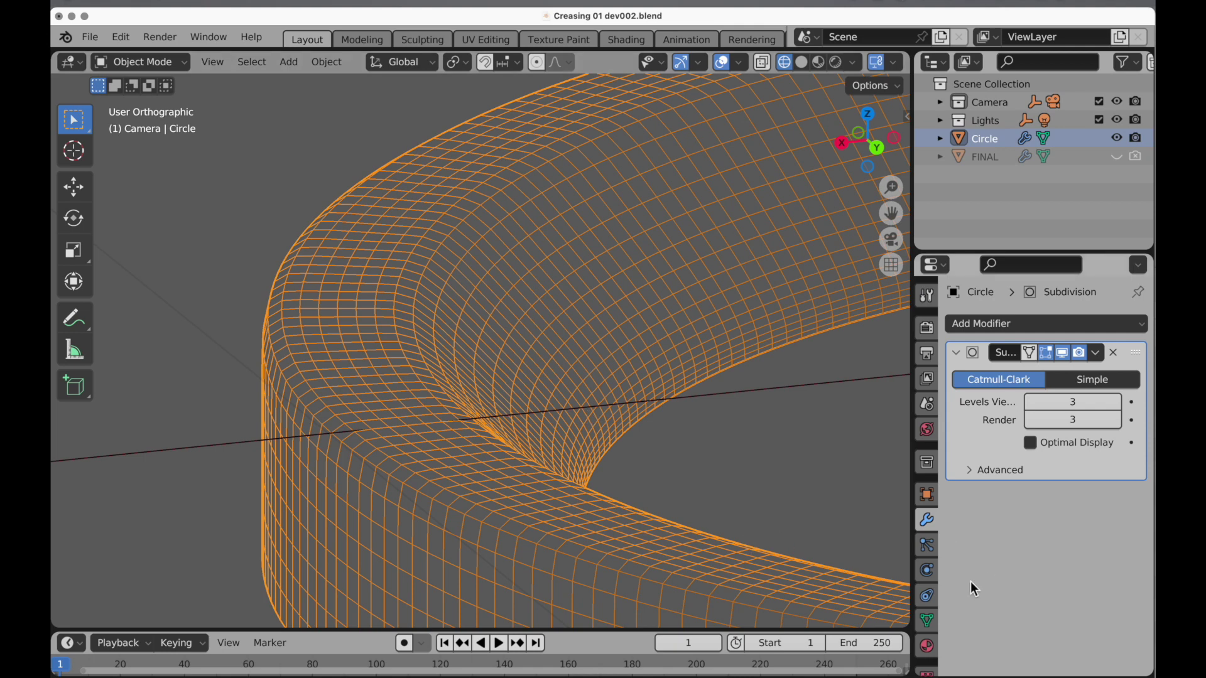
click(927, 620)
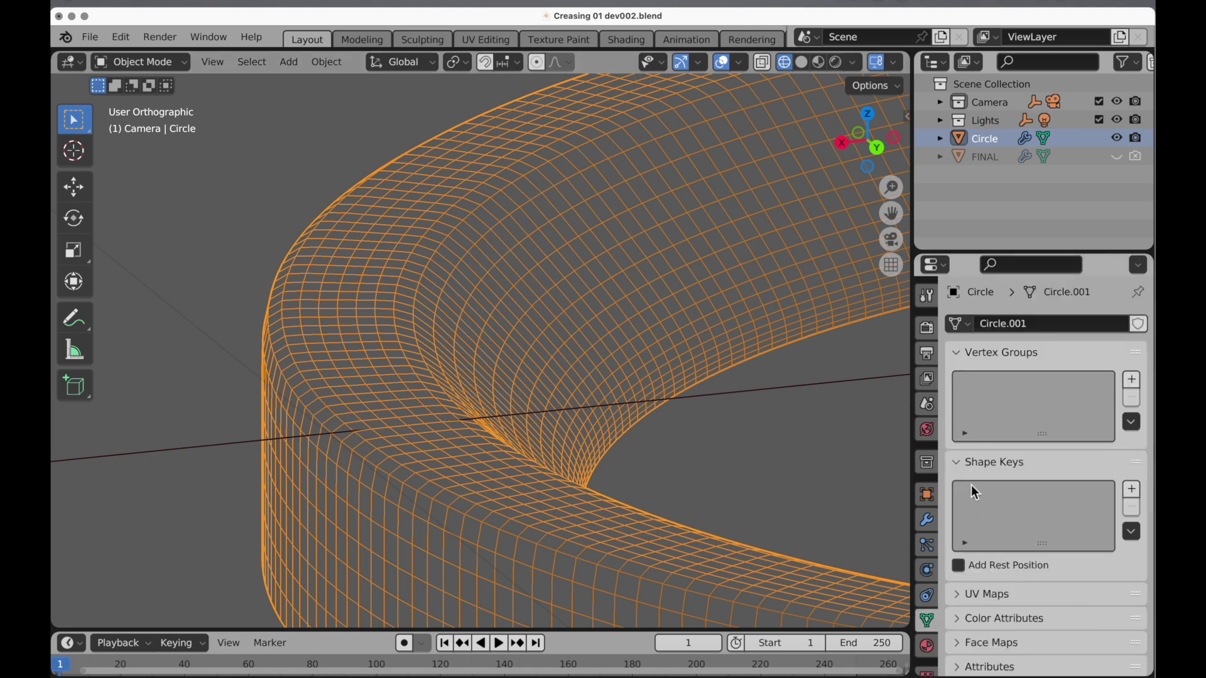
click(957, 461)
click(959, 356)
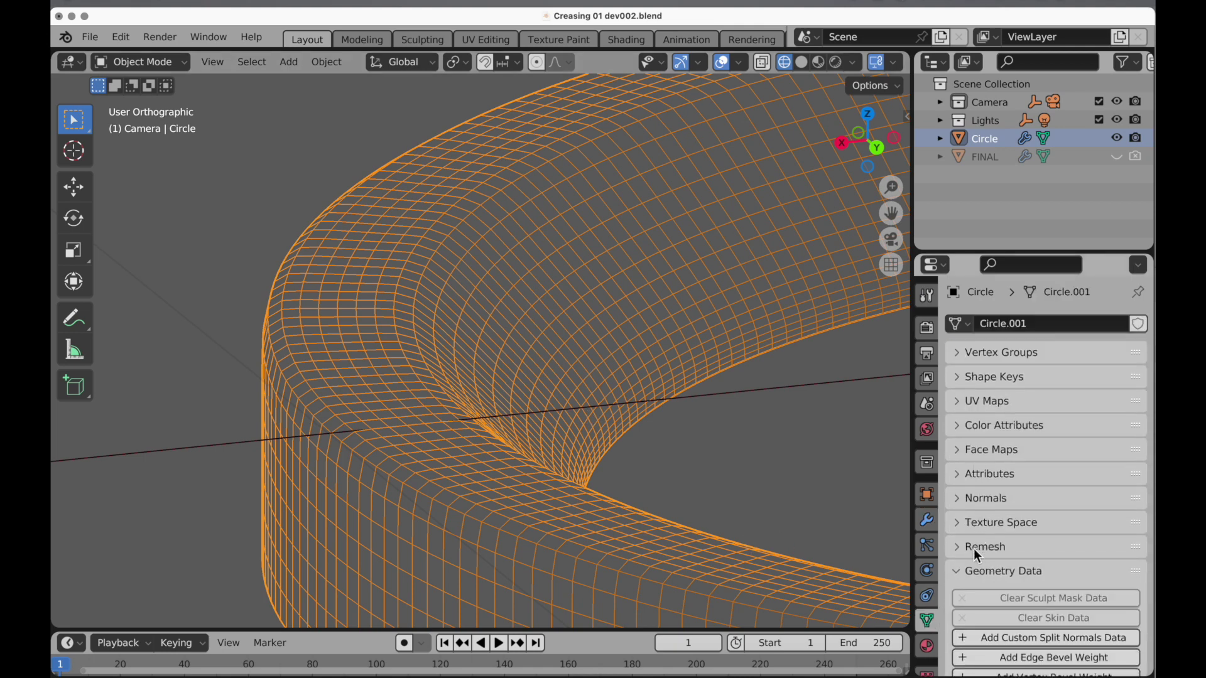
scroll(969, 574, down, 3)
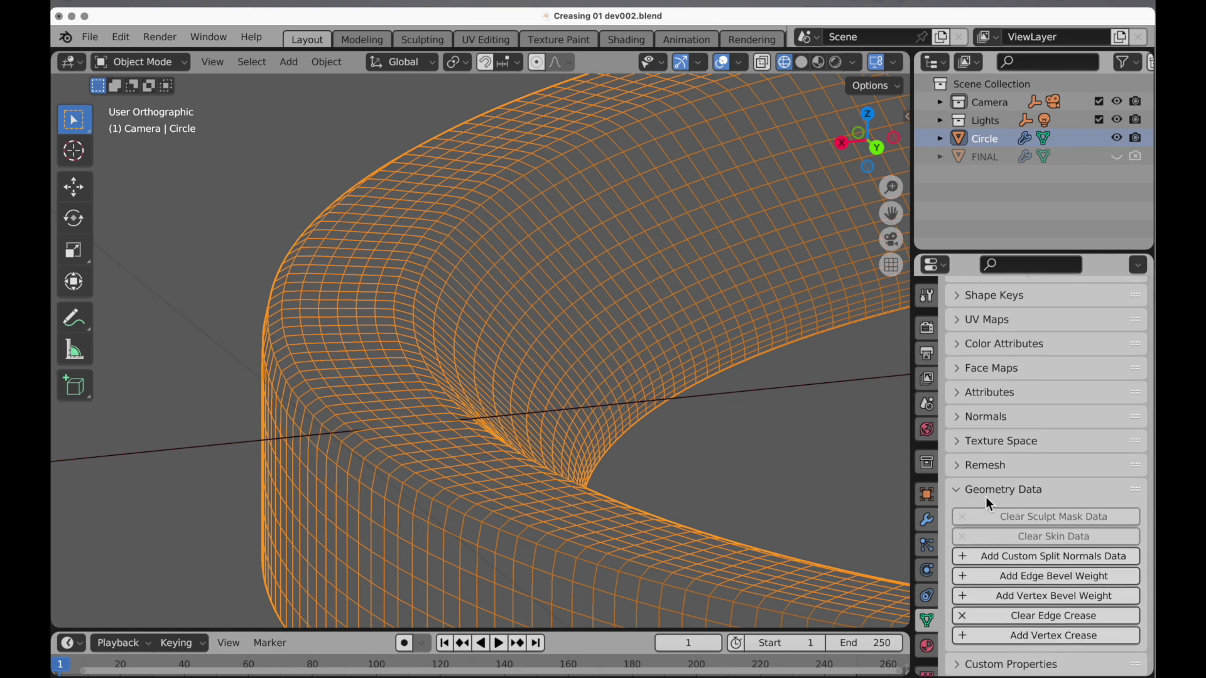
click(1014, 616)
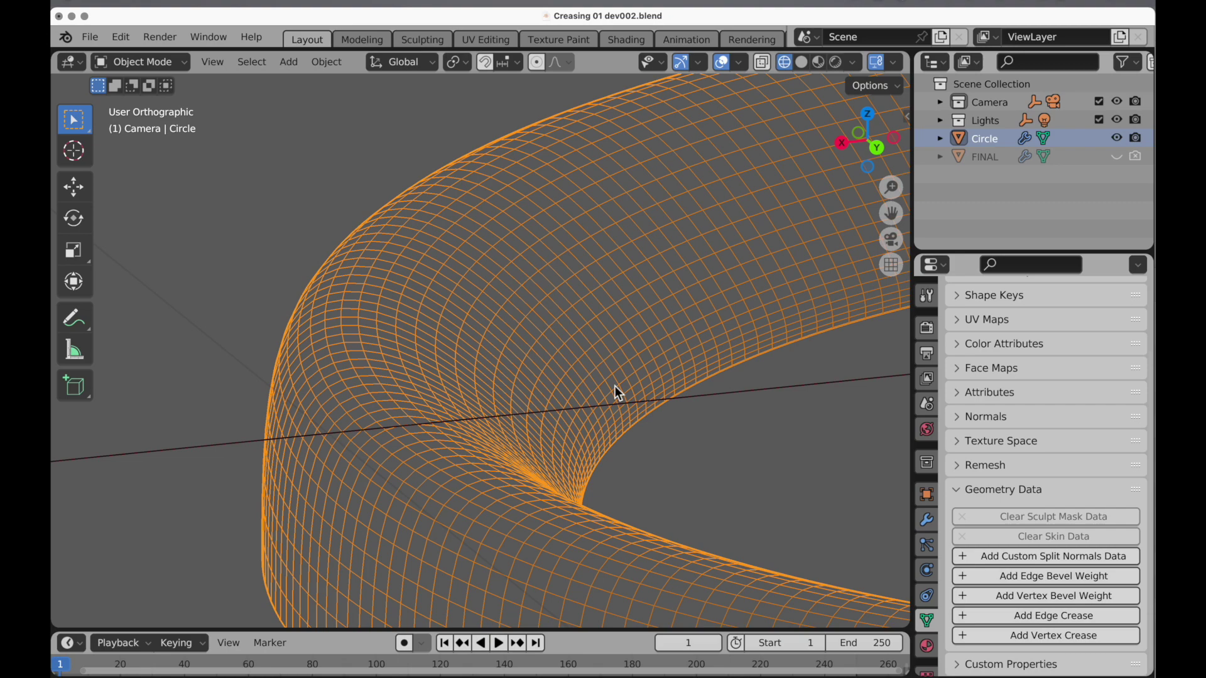
key(Tab)
- Add a loop cut beside a rim edge and slide it outward toward the rim
shift+middle_drag(594, 368, 499, 382)
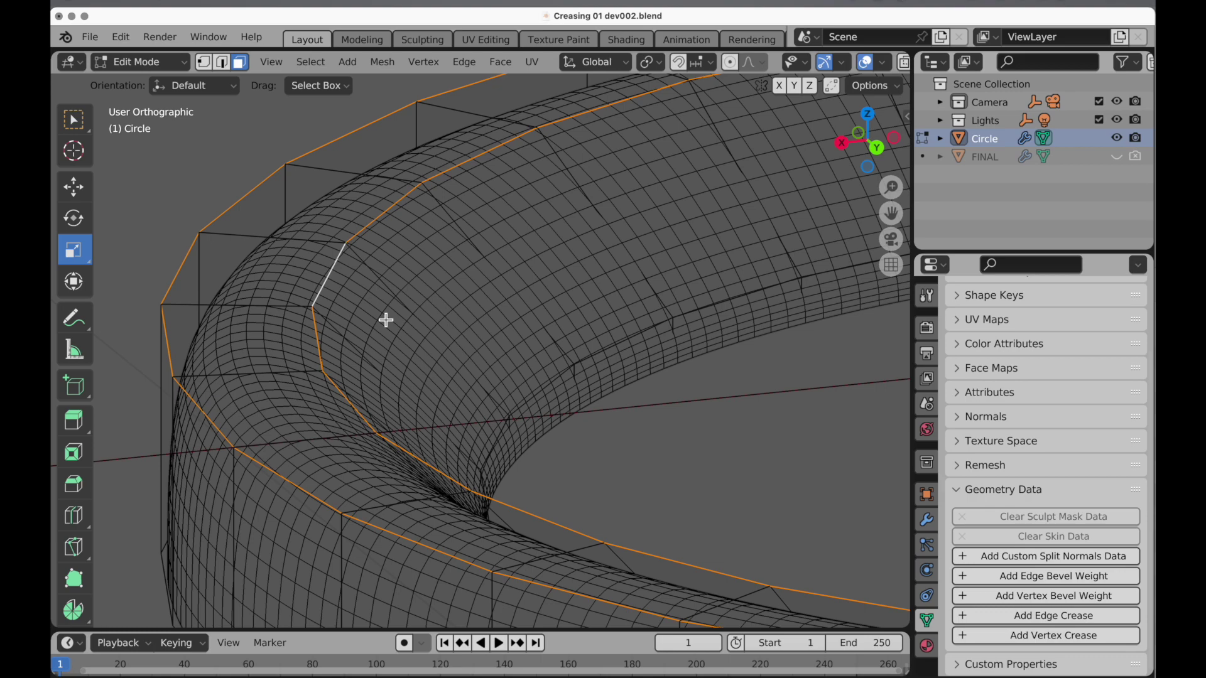
click(74, 515)
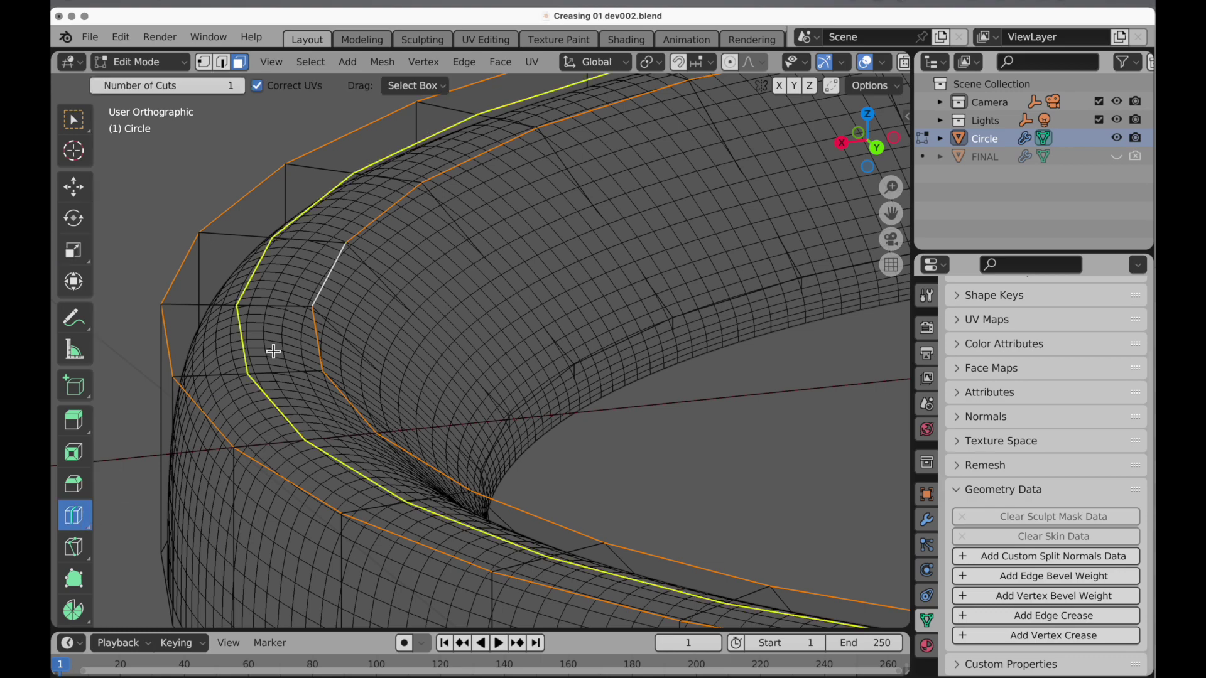
drag(249, 343, 191, 349)
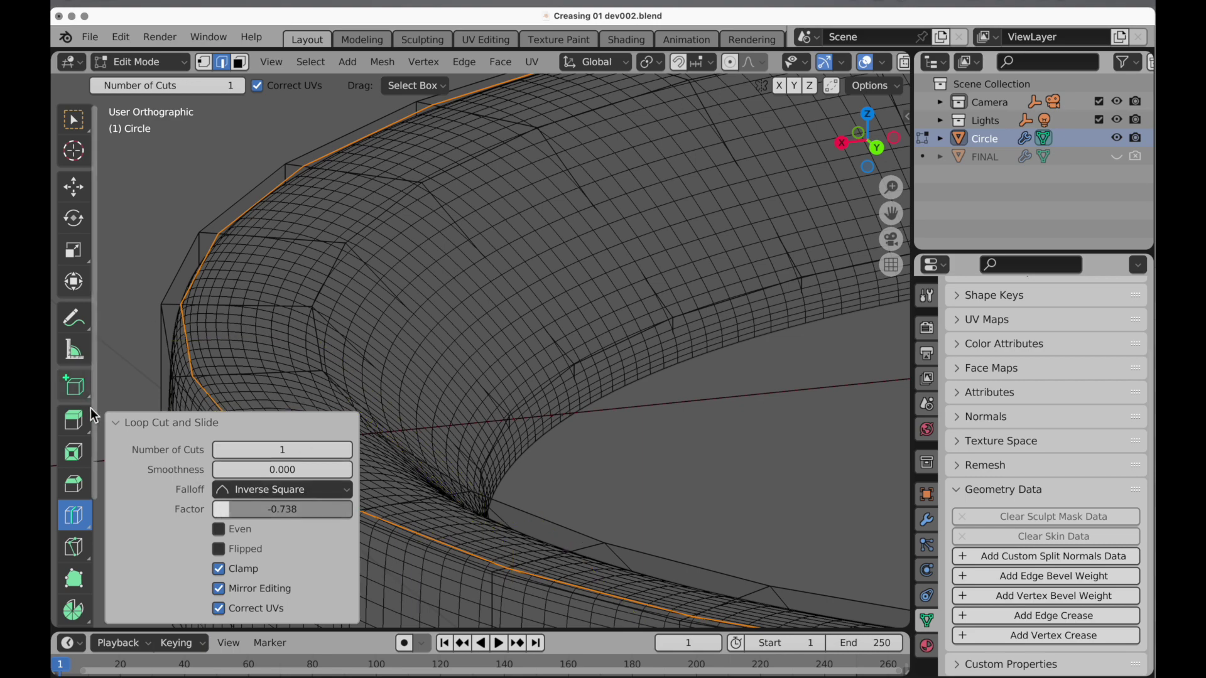
click(116, 422)
middle_drag(222, 550, 274, 398)
- Add another loop cut beside the opposite rim edge and slide it close to the rim
drag(274, 399, 283, 302)
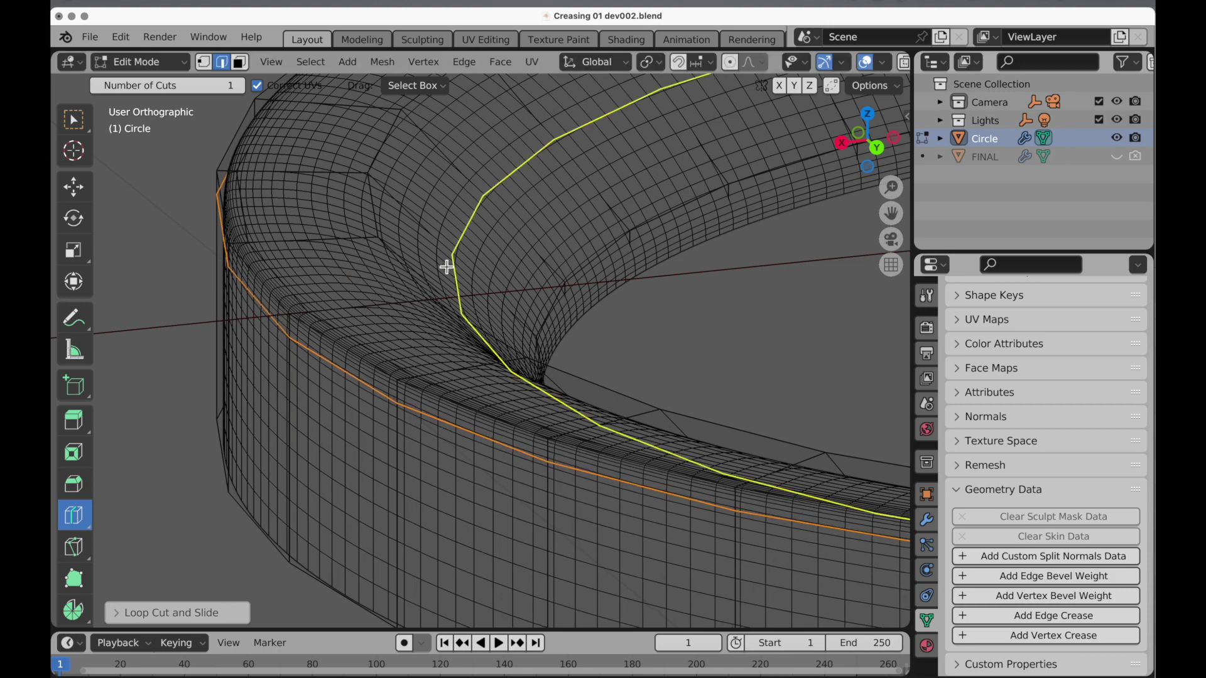
middle_drag(449, 242, 423, 390)
drag(450, 394, 352, 295)
click(73, 187)
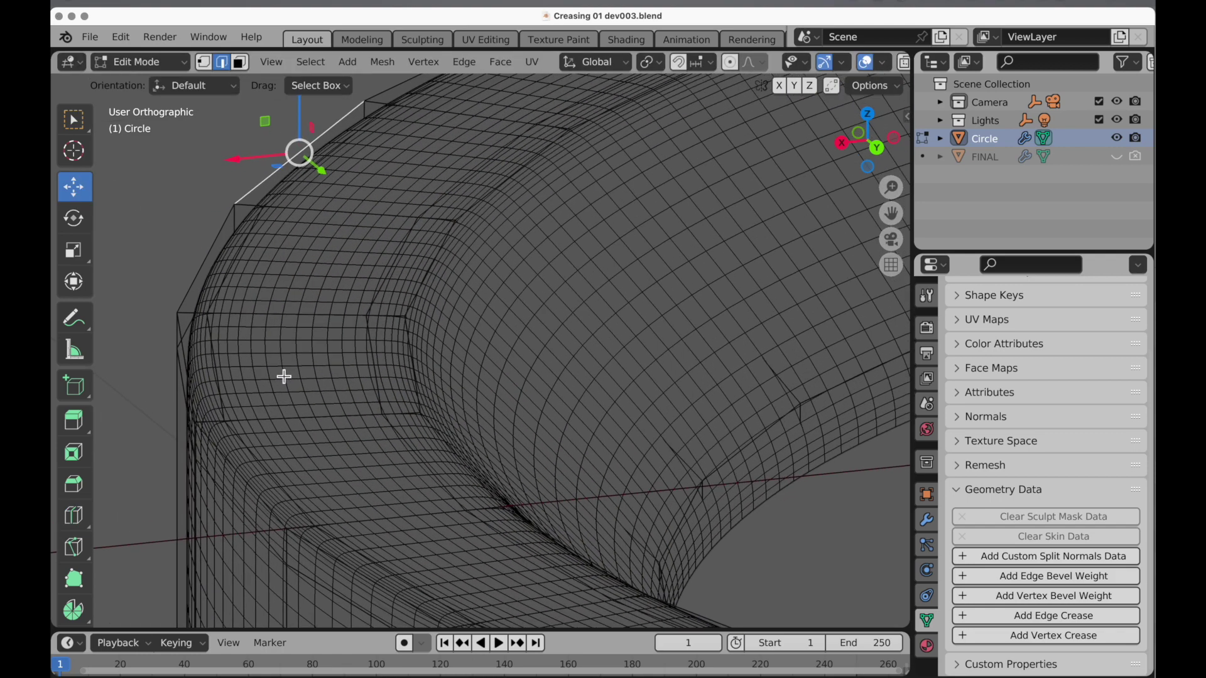
middle_drag(284, 376, 452, 380)
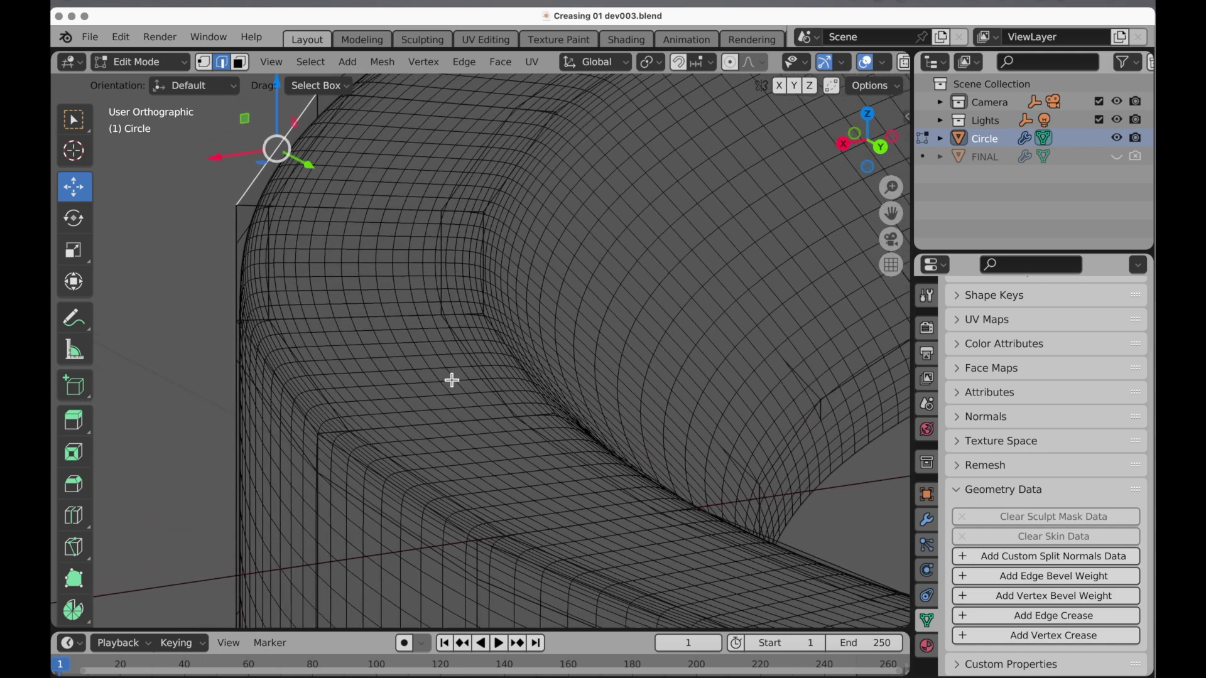
- Select the rounded-corner edge loops and the vertical loop, viewing the cage without subdivision
alt+click(312, 382)
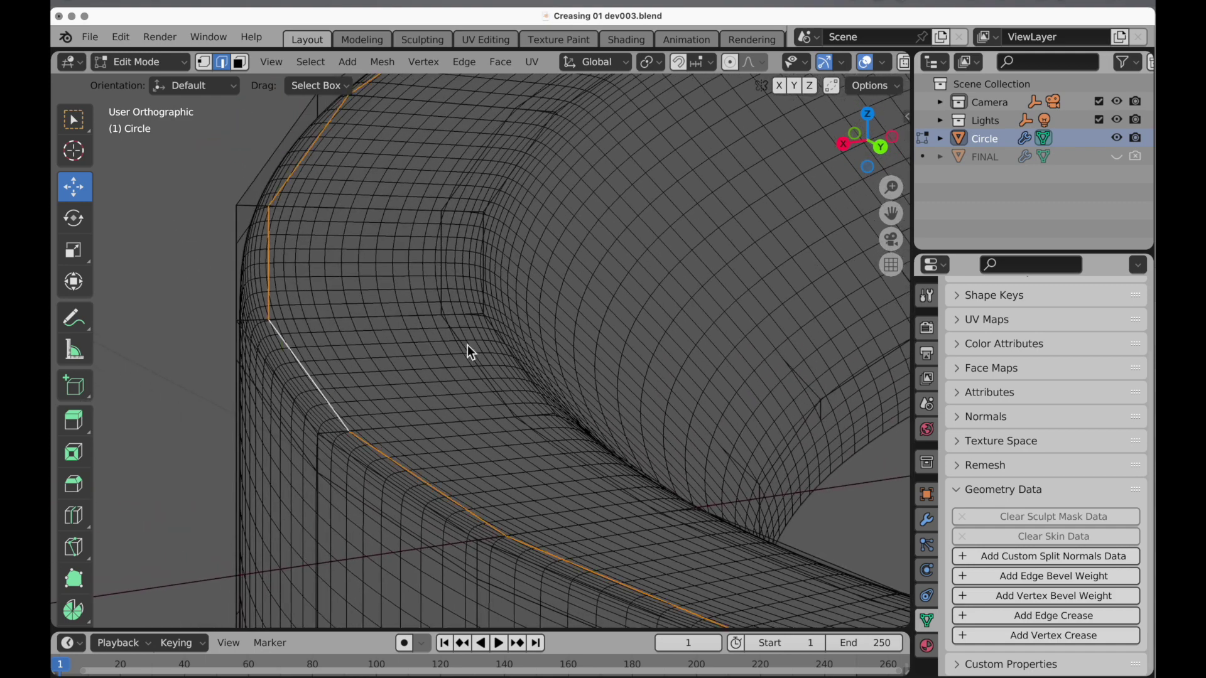
alt+shift+click(464, 343)
alt+shift+click(344, 488)
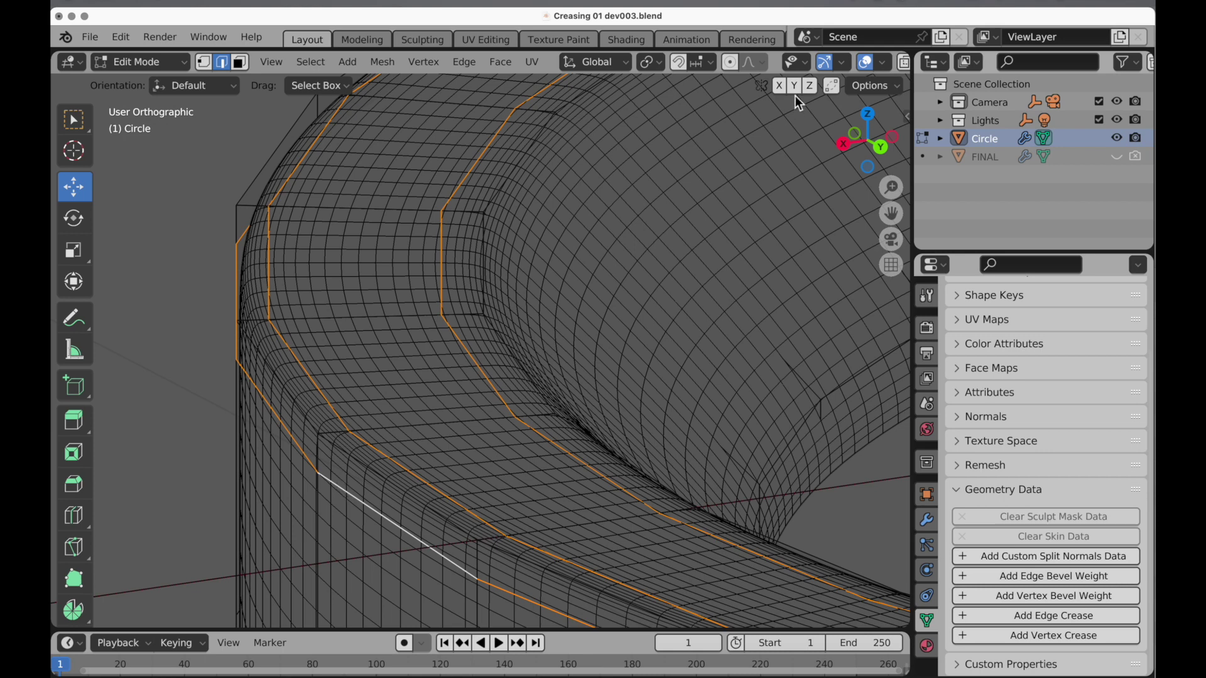
click(926, 519)
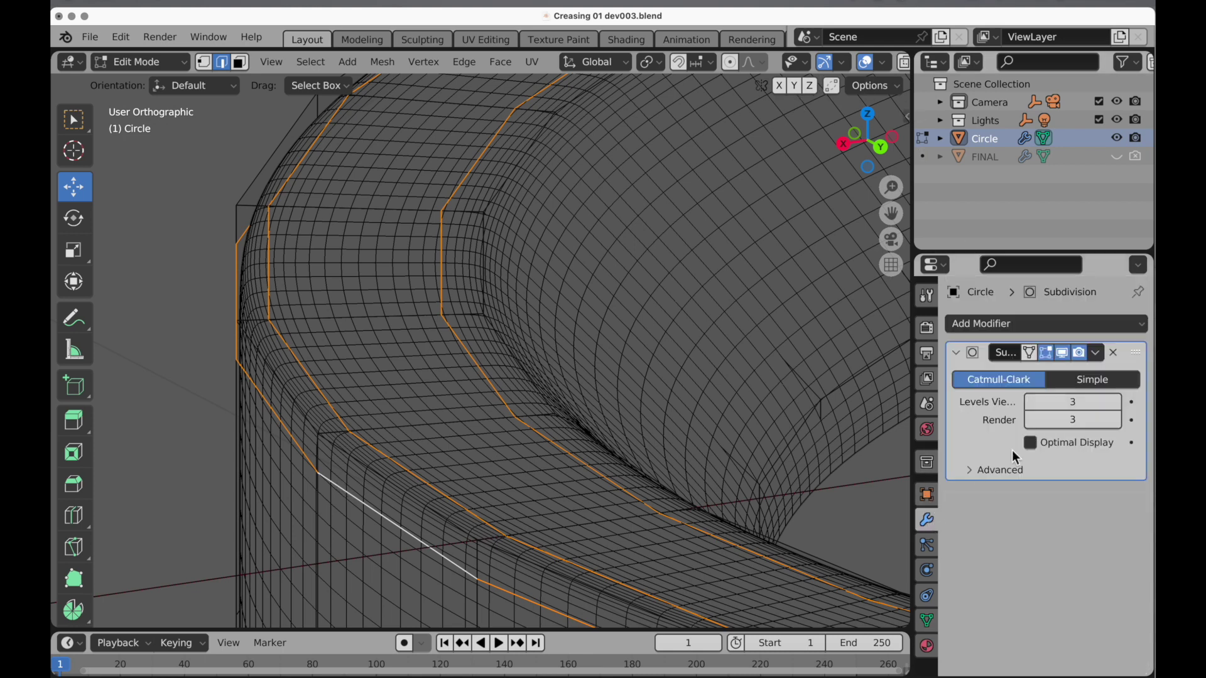
click(1064, 354)
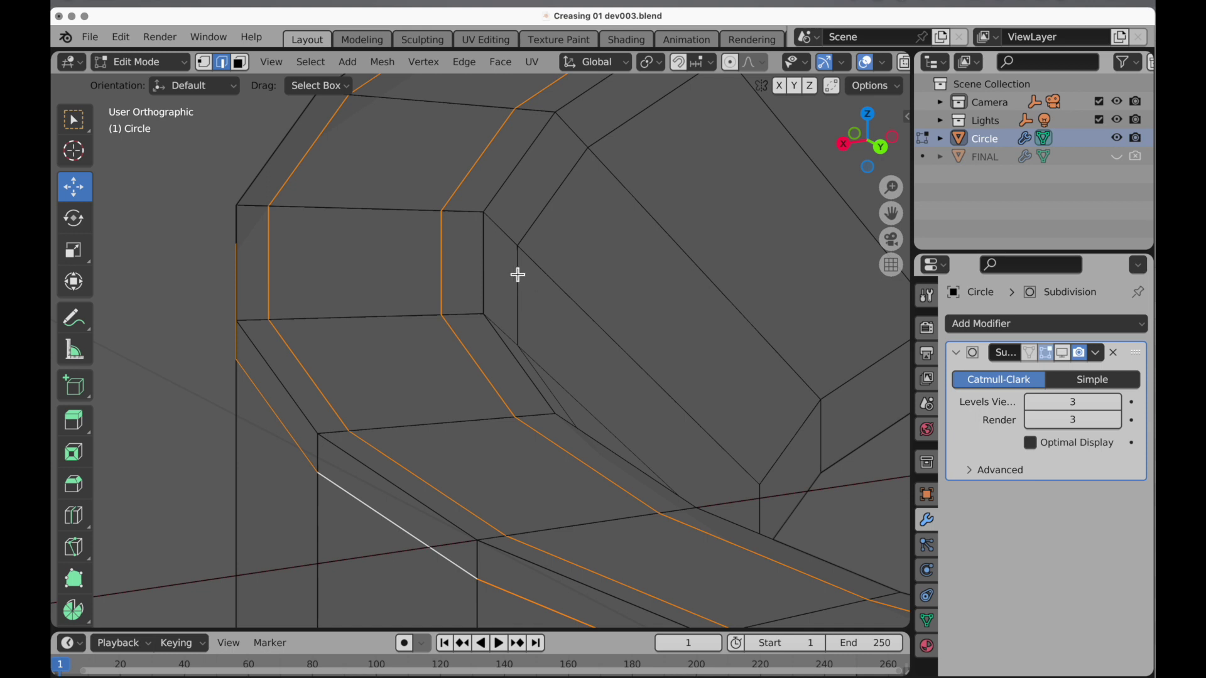
alt+shift+click(518, 274)
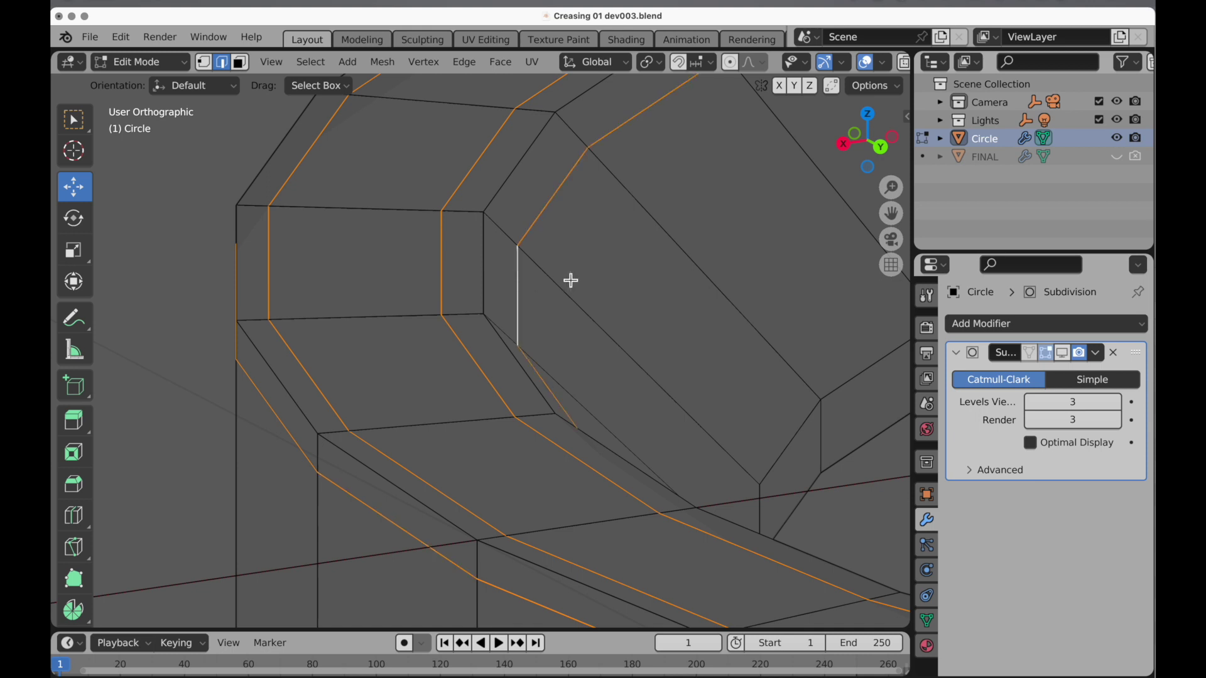
click(1062, 354)
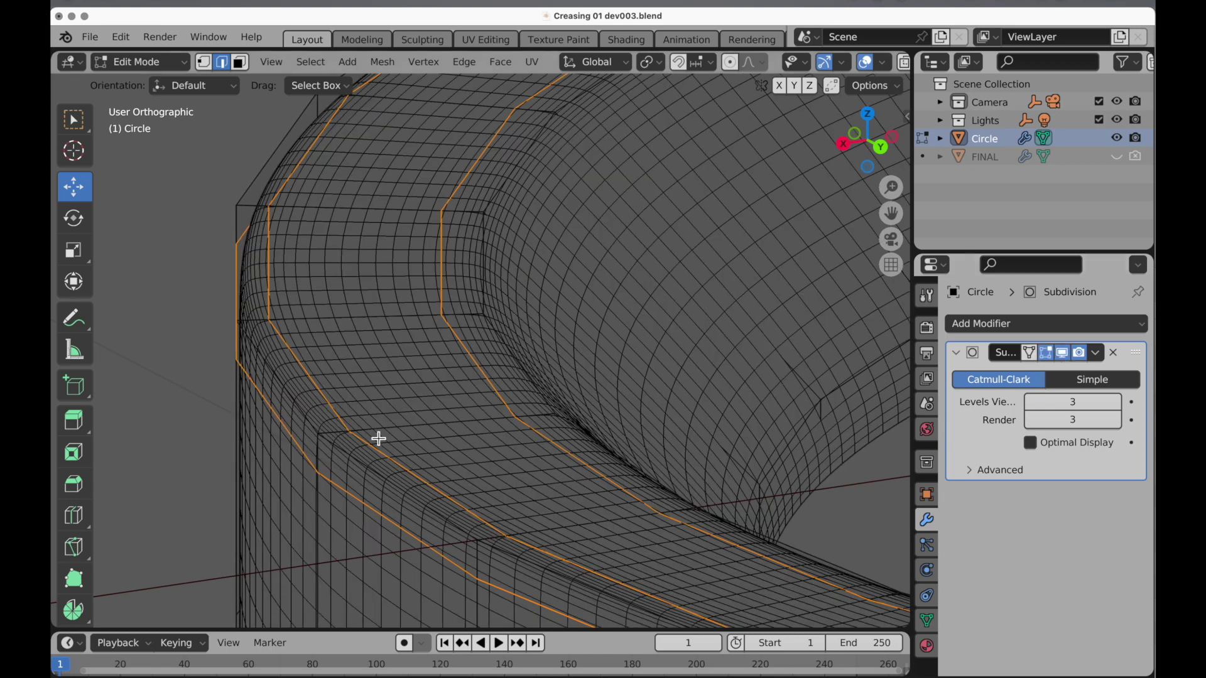
- Apply an Edge Crease with factor 1.000 to the selected loops
click(465, 63)
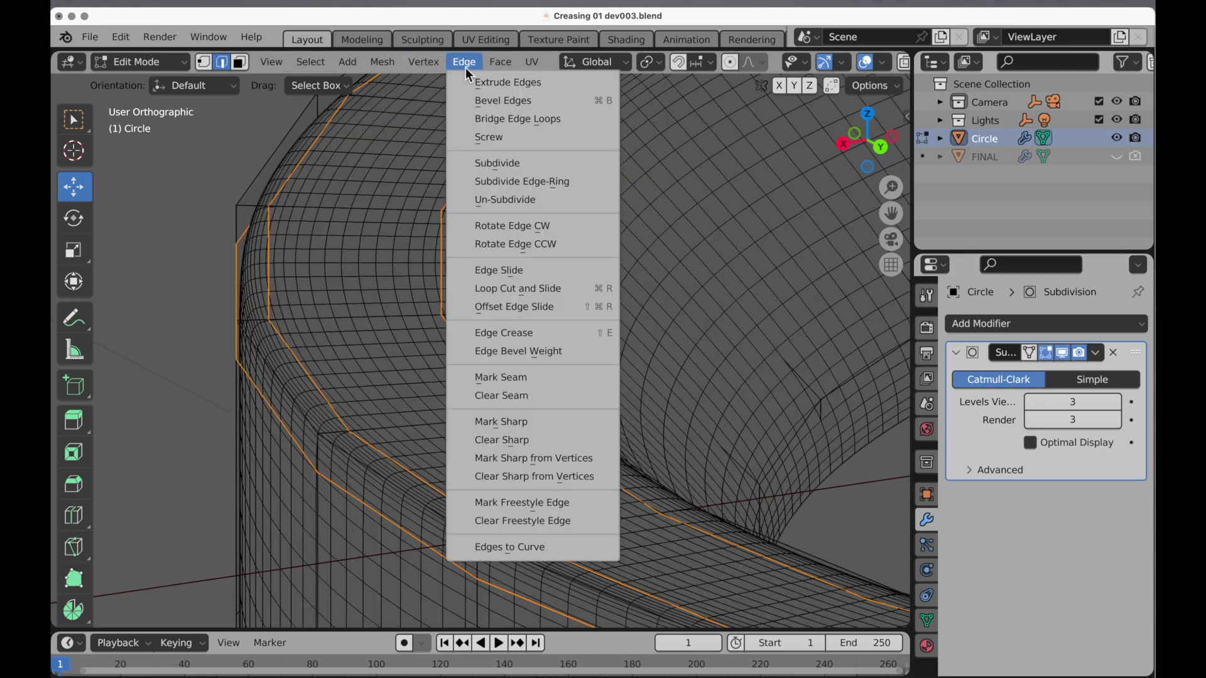
click(498, 334)
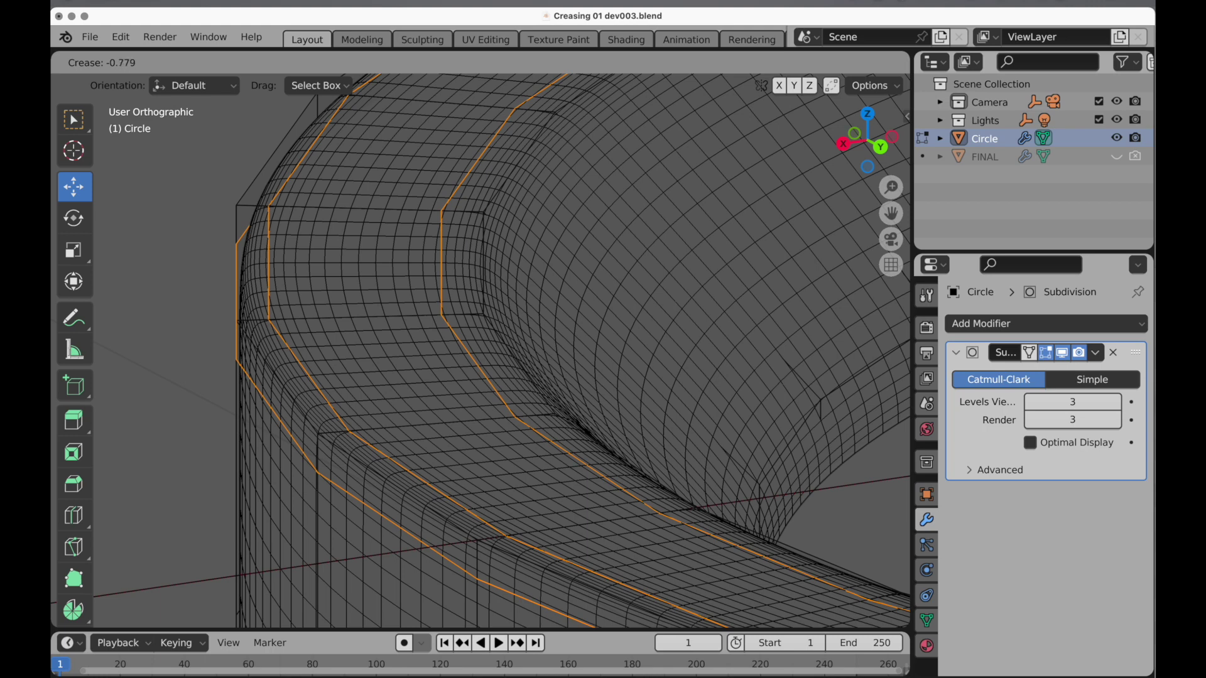
click(745, 181)
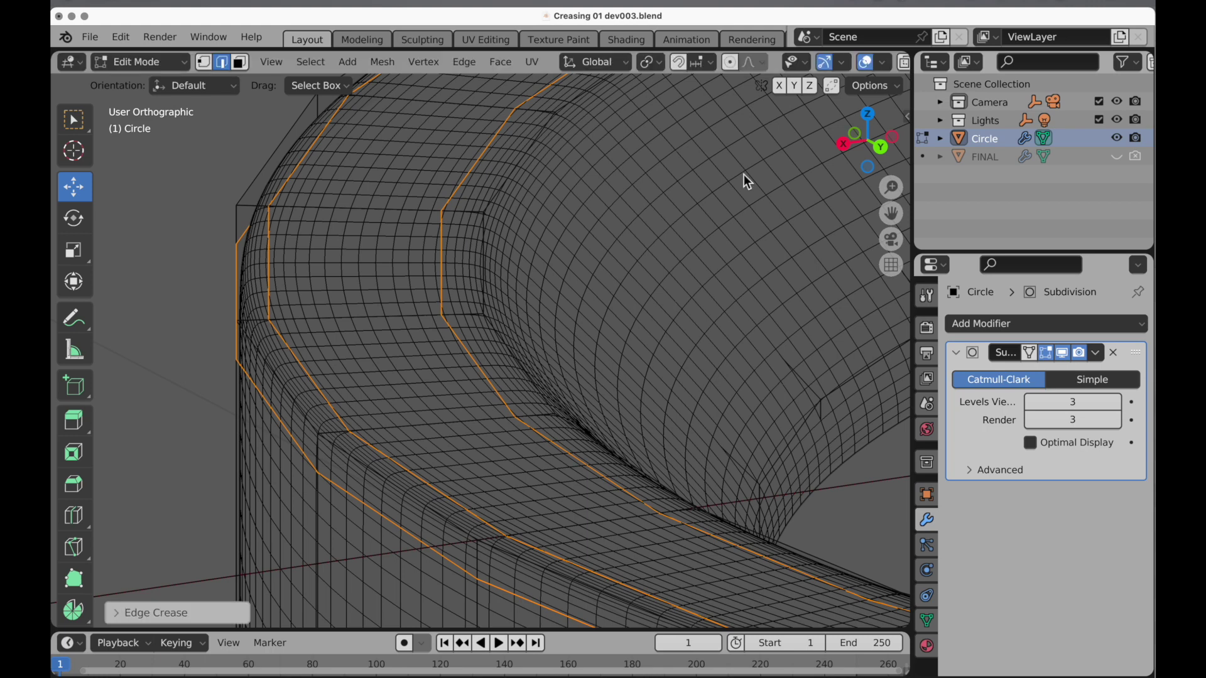
click(119, 614)
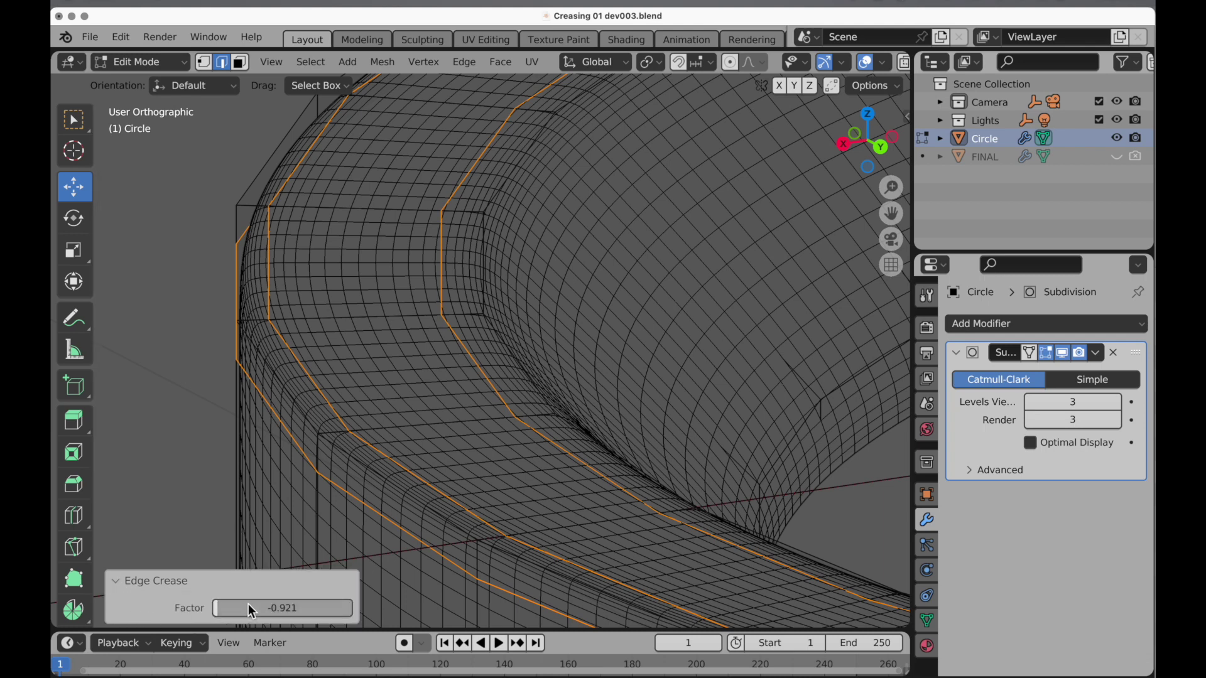
drag(232, 608, 355, 612)
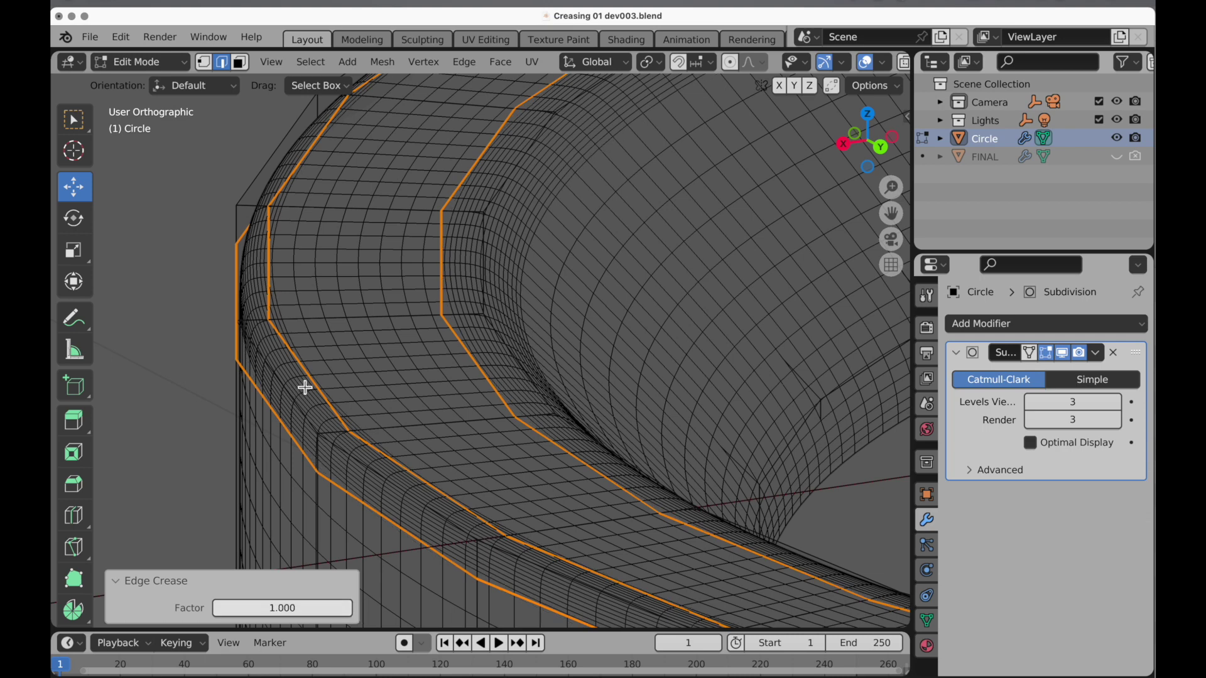
click(240, 61)
- Select beveled corner and rim faces near the ring's edge
click(296, 375)
shift+click(284, 414)
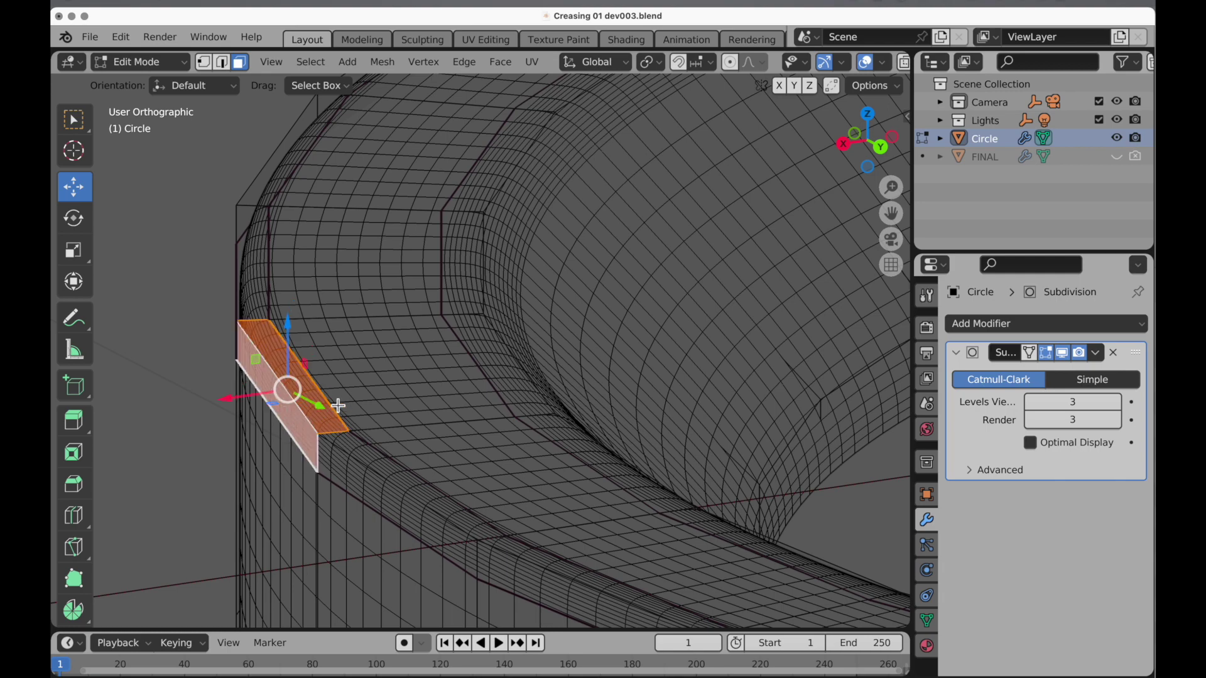
scroll(318, 422, up, 5)
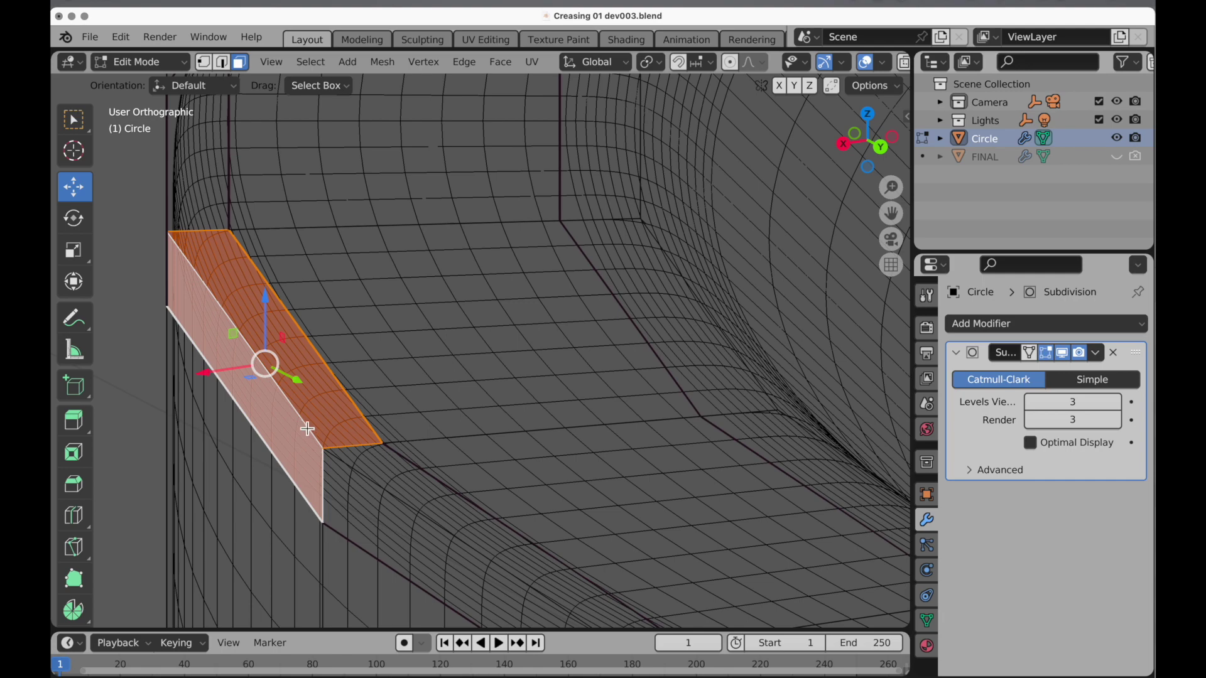
click(436, 378)
shift+click(350, 409)
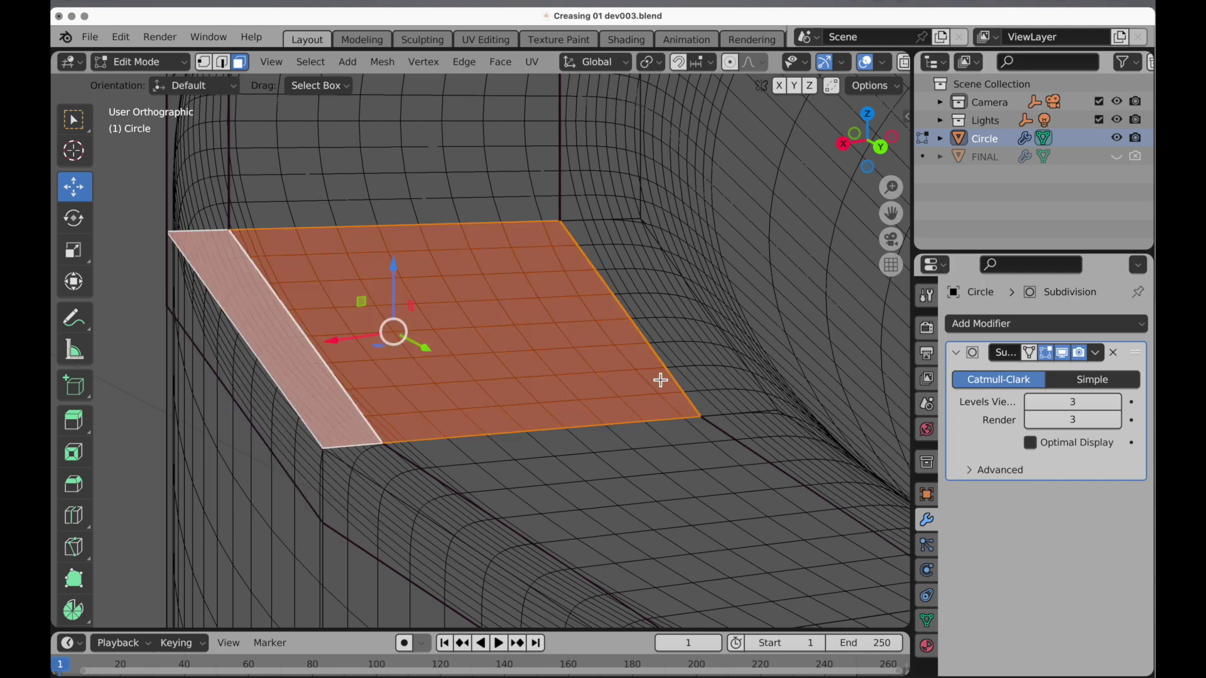
shift+click(682, 371)
middle_drag(573, 371, 533, 390)
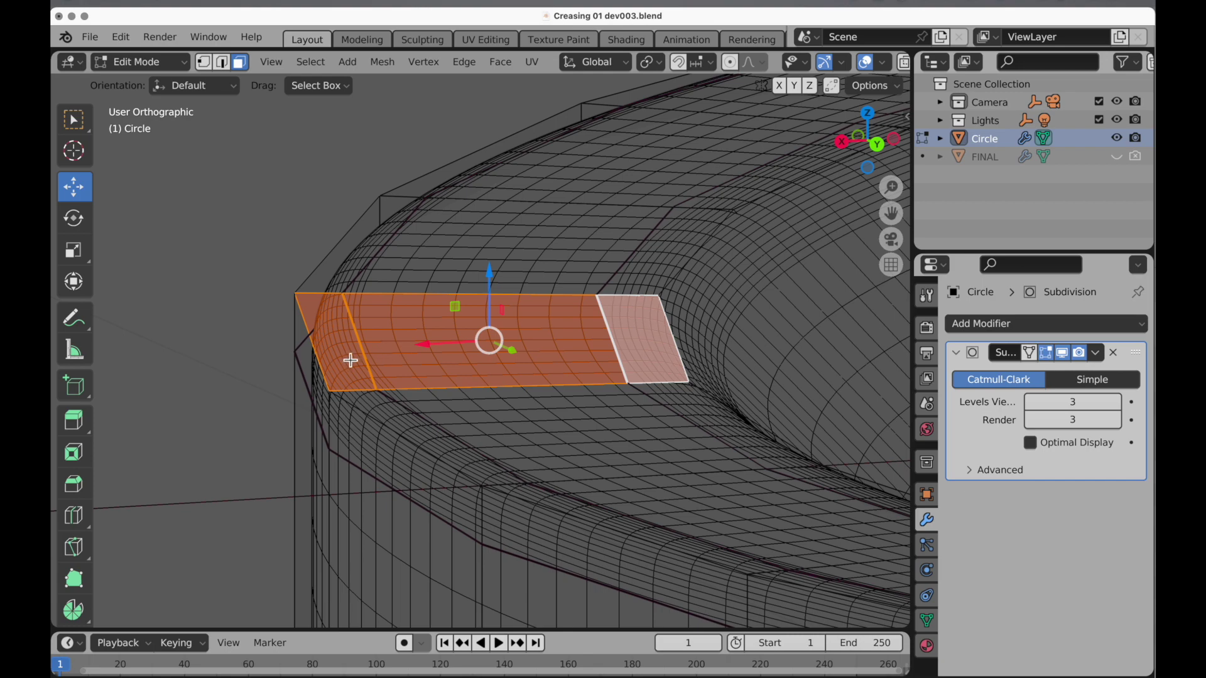
click(257, 187)
middle_drag(257, 186, 317, 411)
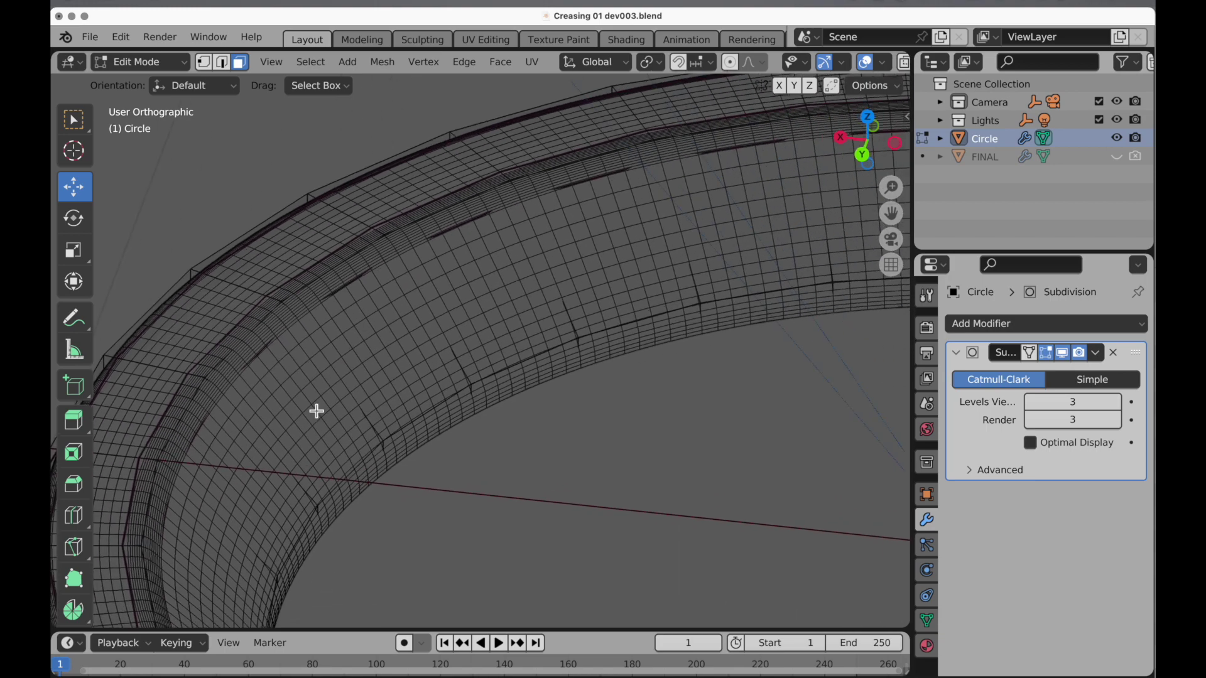
scroll(316, 411, down, 6)
- Select two adjacent faces on each of the two opposite inner walls
click(501, 224)
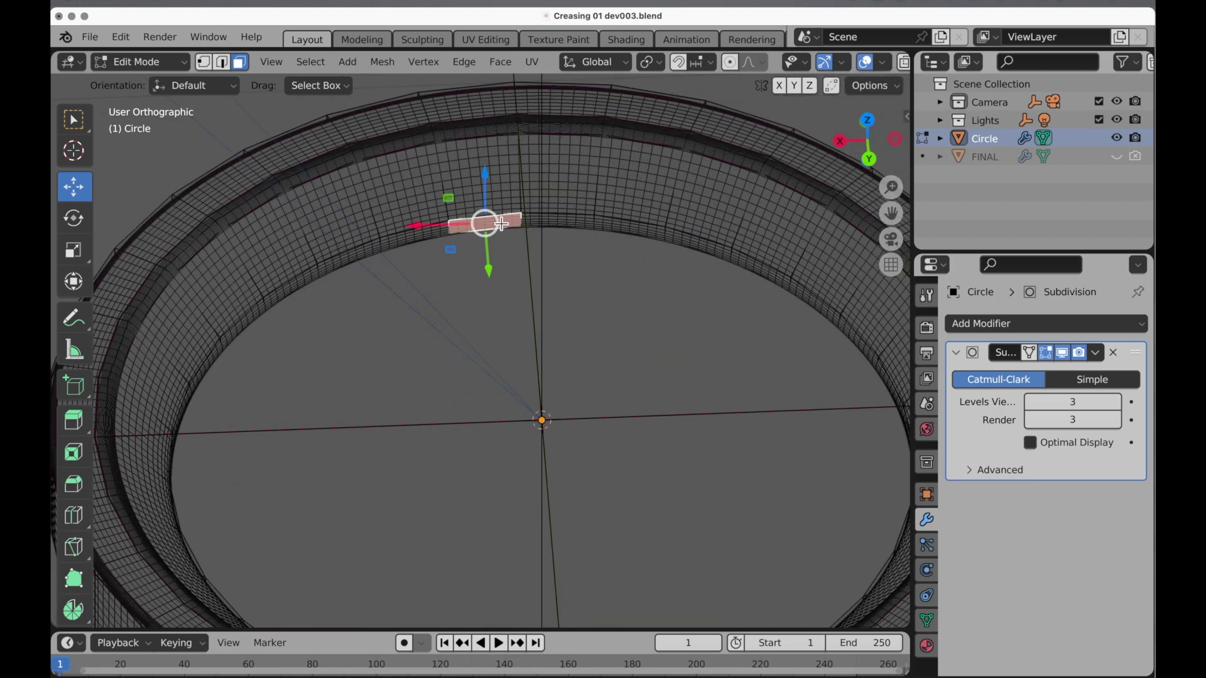
shift+click(560, 225)
middle_drag(544, 308, 594, 194)
shift+scroll(584, 431, up, 8)
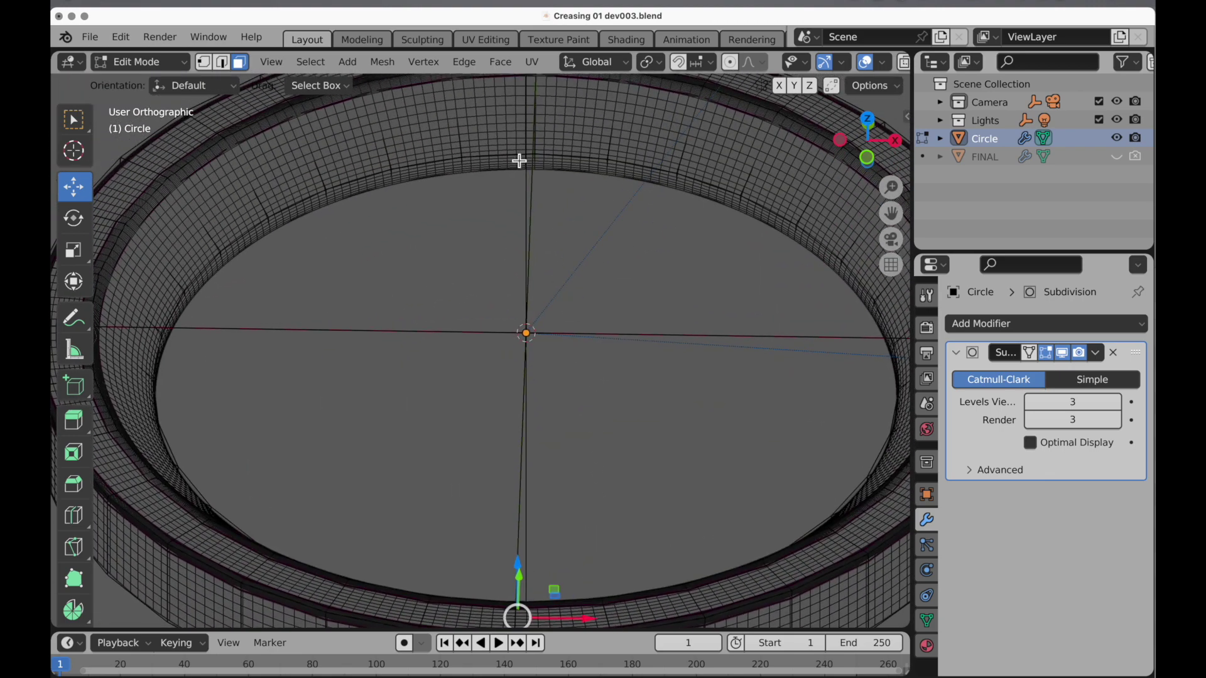
click(563, 165)
shift+click(520, 164)
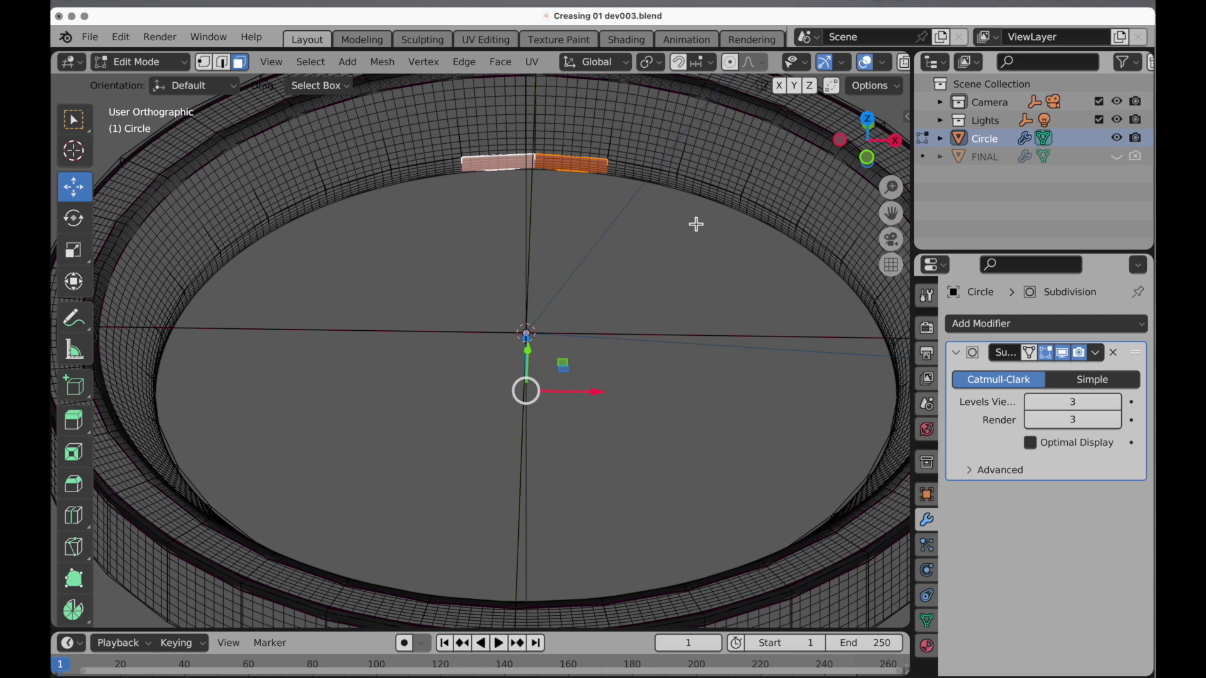
- Bridge the selected inner-wall faces across the ring's opening
right_click(696, 225)
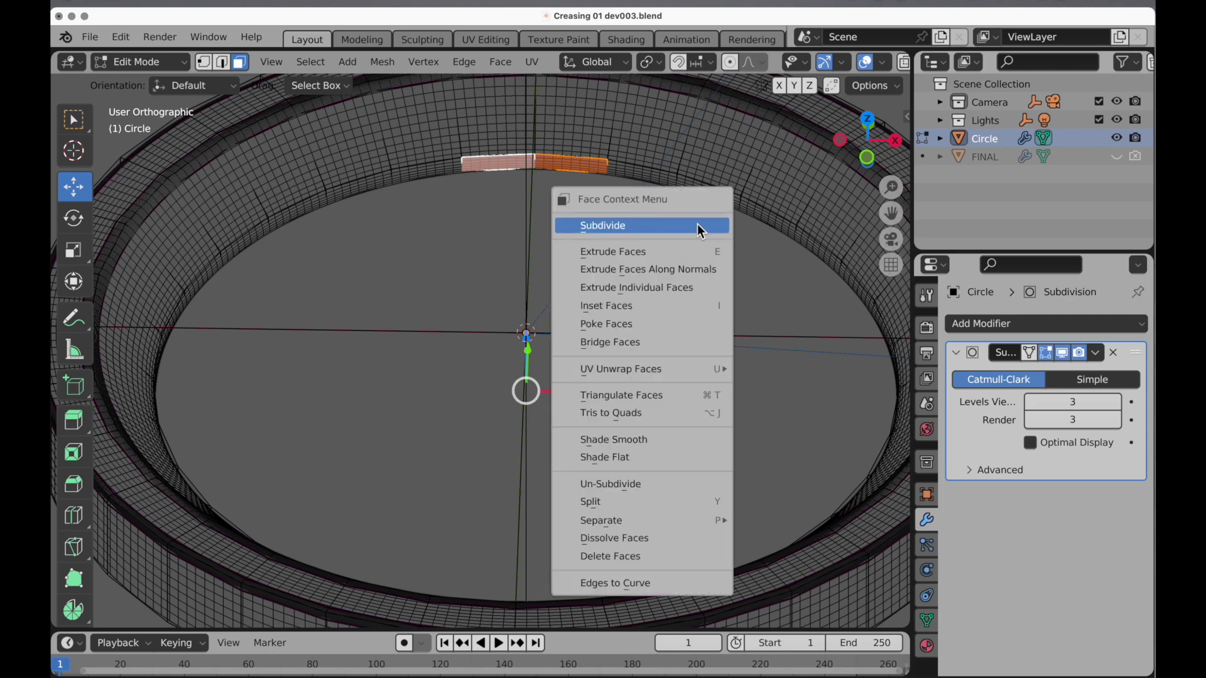
click(684, 345)
middle_drag(682, 343, 586, 351)
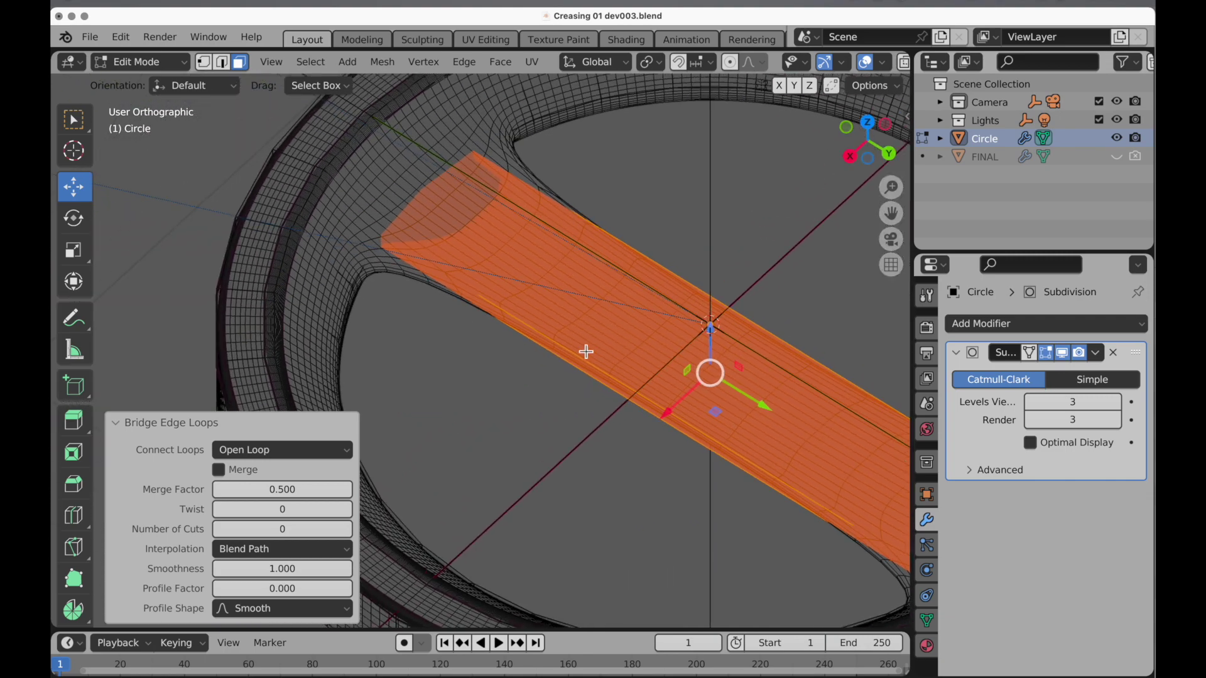
click(678, 222)
middle_drag(608, 294, 490, 303)
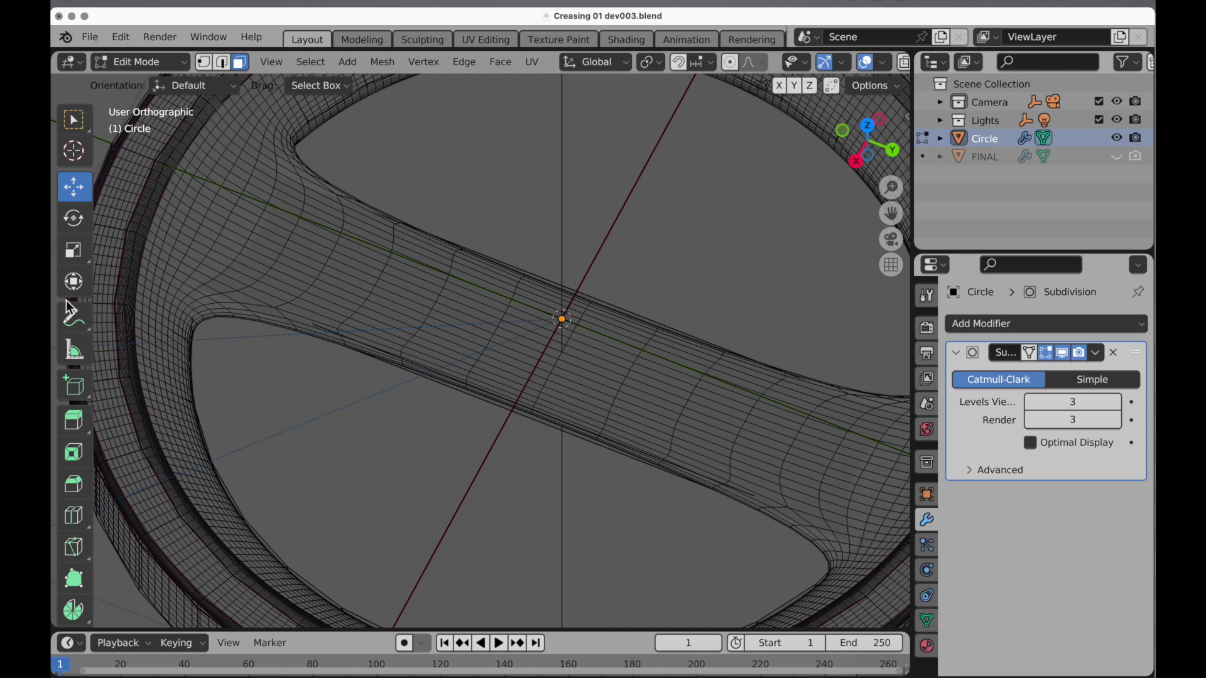
- Add loop cuts across the bridge and its left and right arms
click(74, 516)
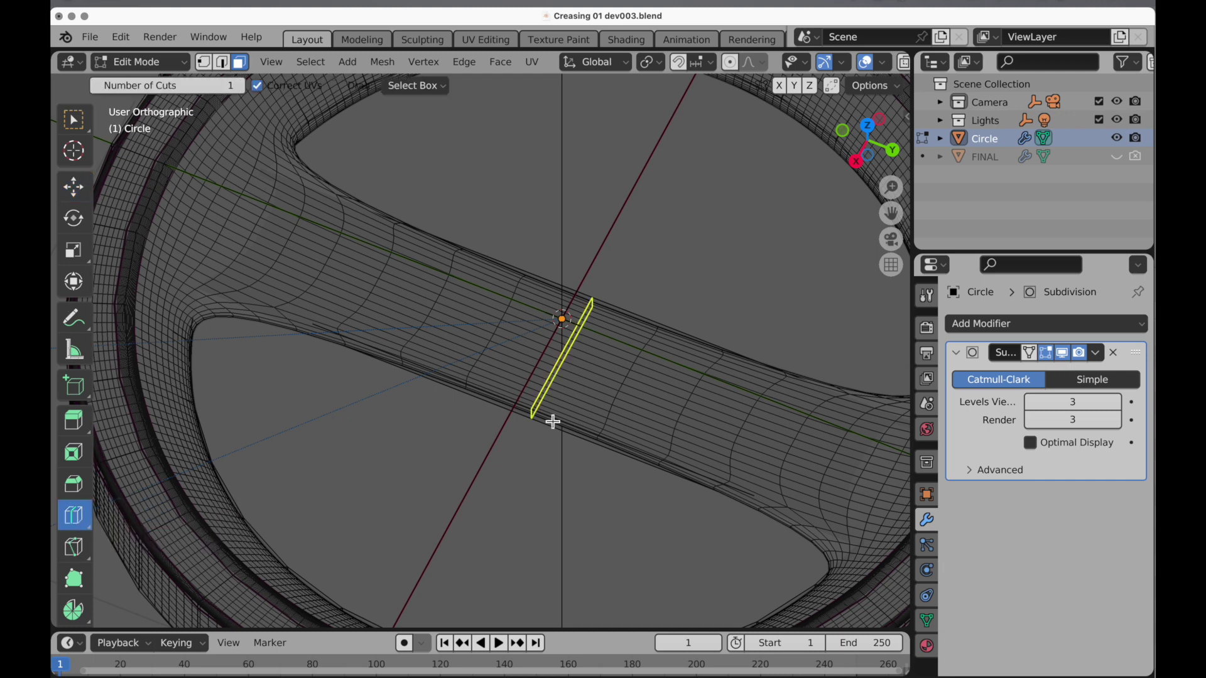
click(567, 387)
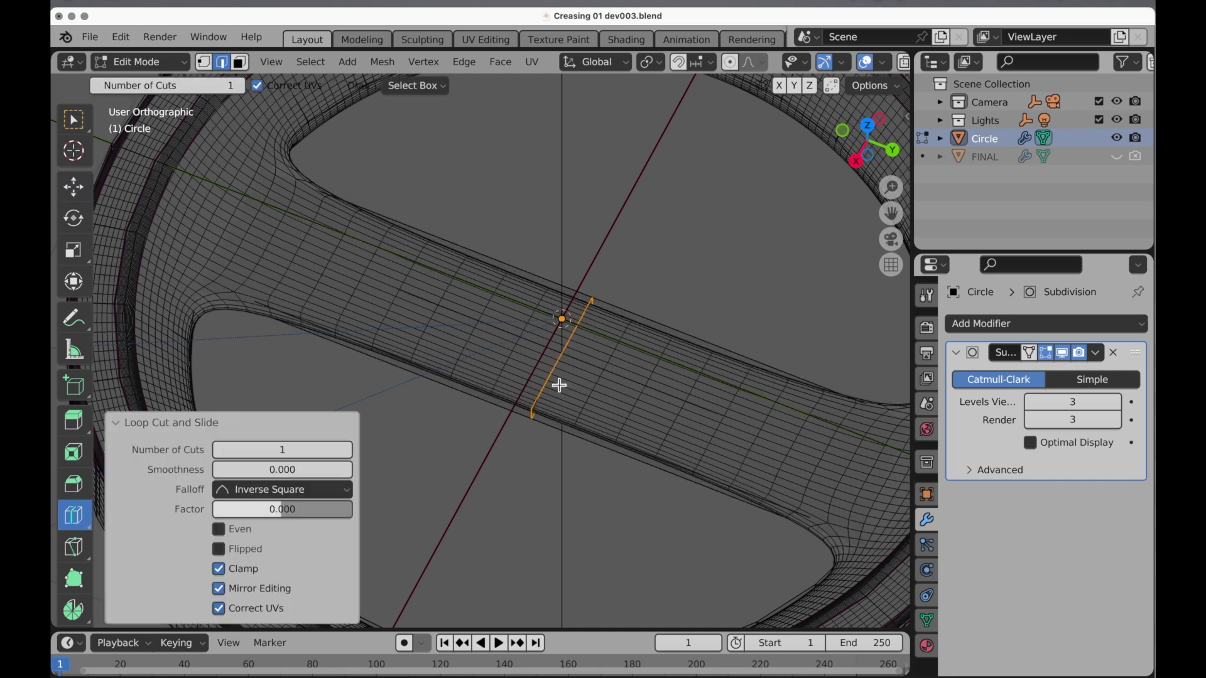
click(412, 323)
click(680, 440)
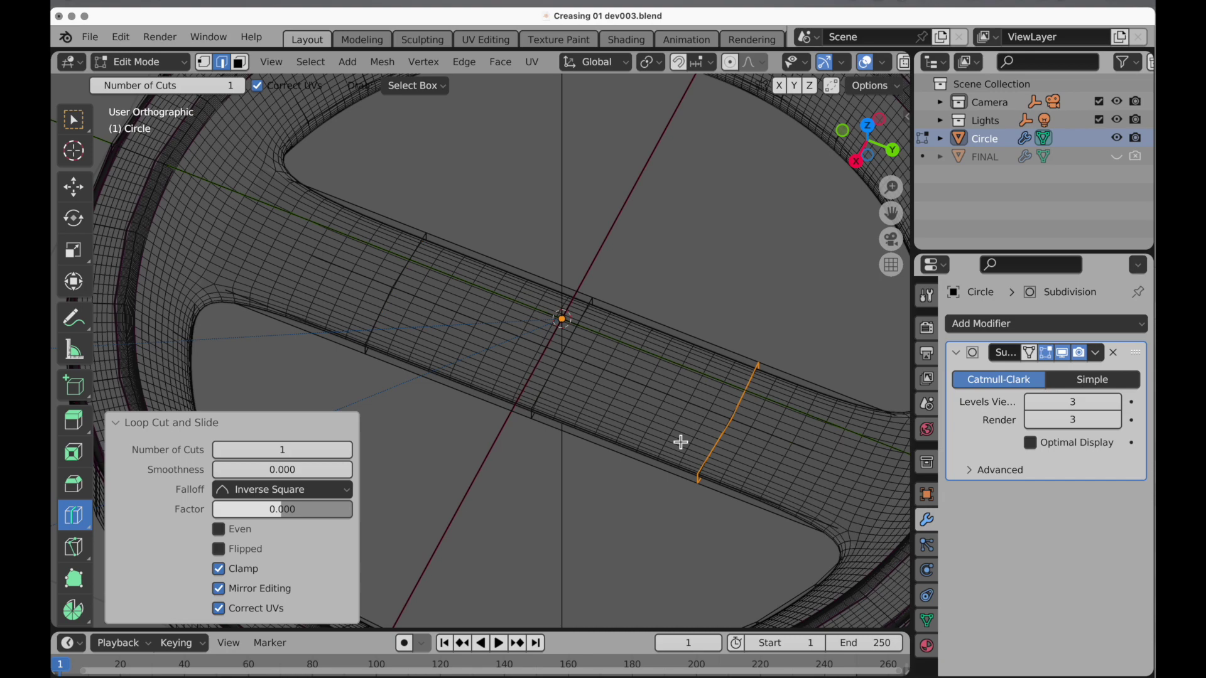
key(shift+space)
key(g)
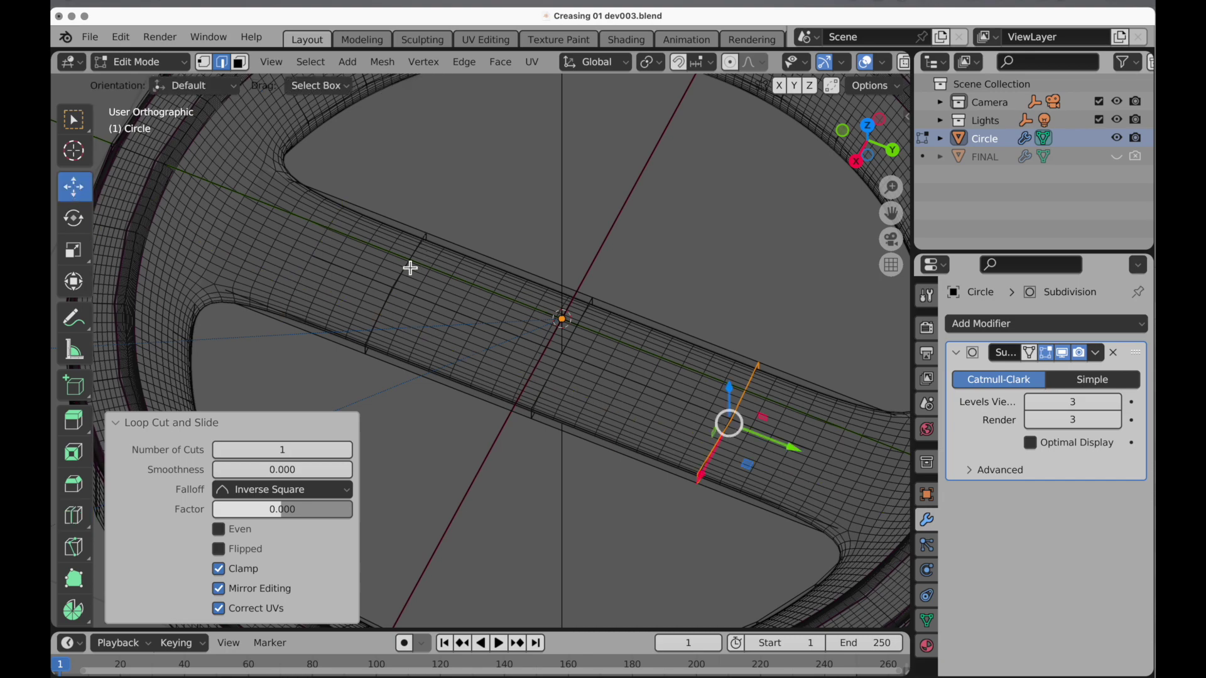
key(ctrl+r)
middle_drag(436, 272, 545, 398)
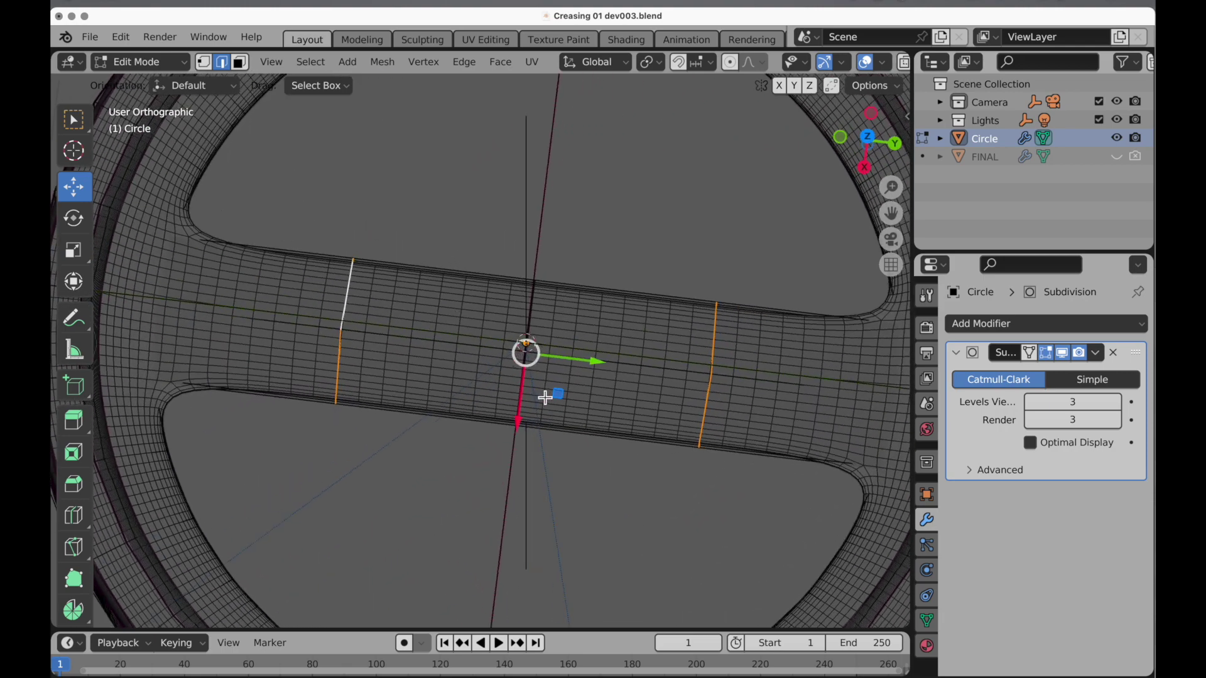
- Scale the selected edge loops by 1.852 along Y
key(s)
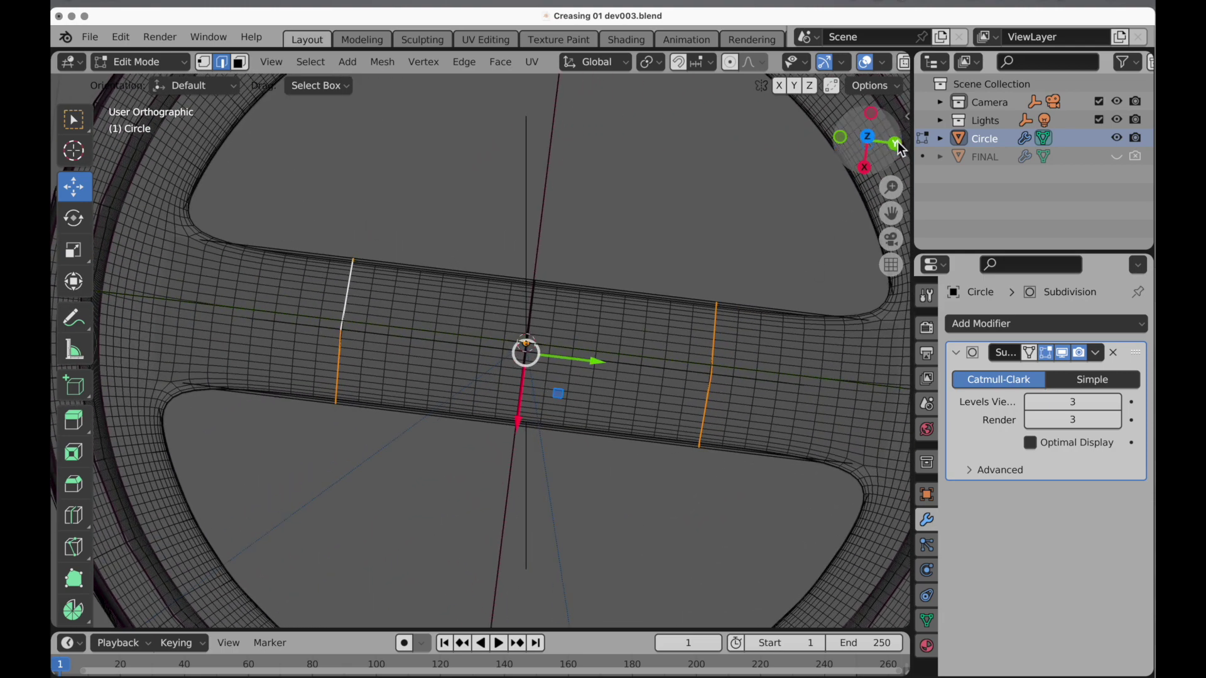
key(s)
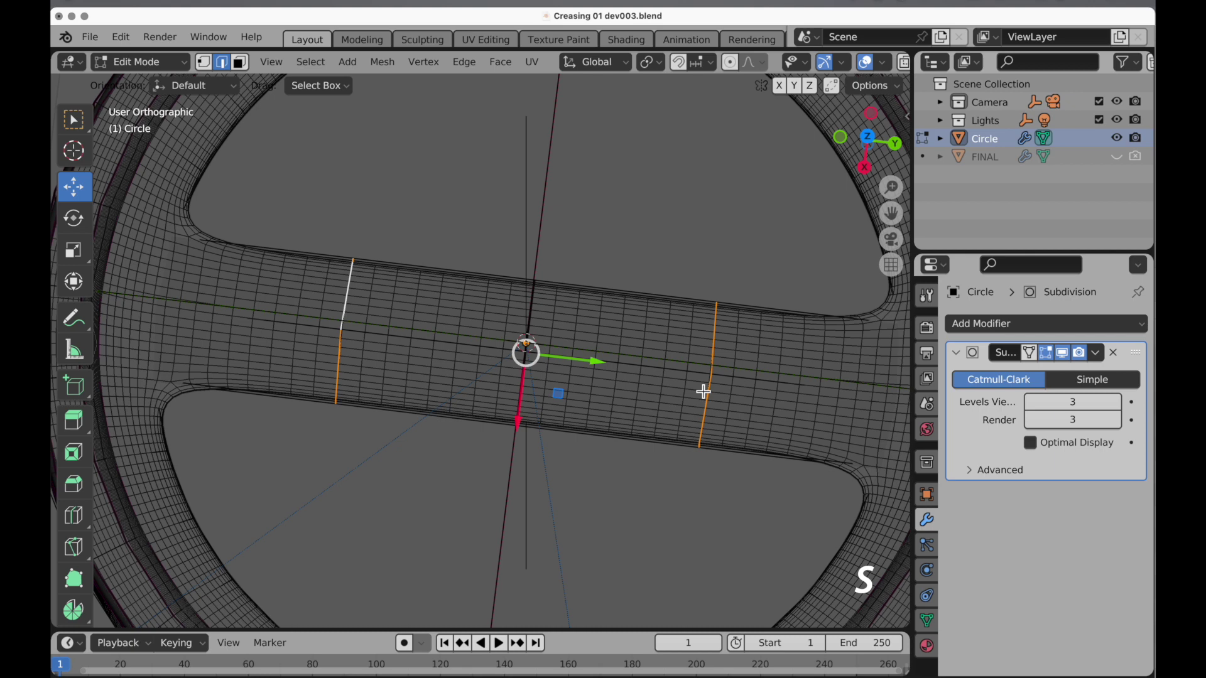
key(y)
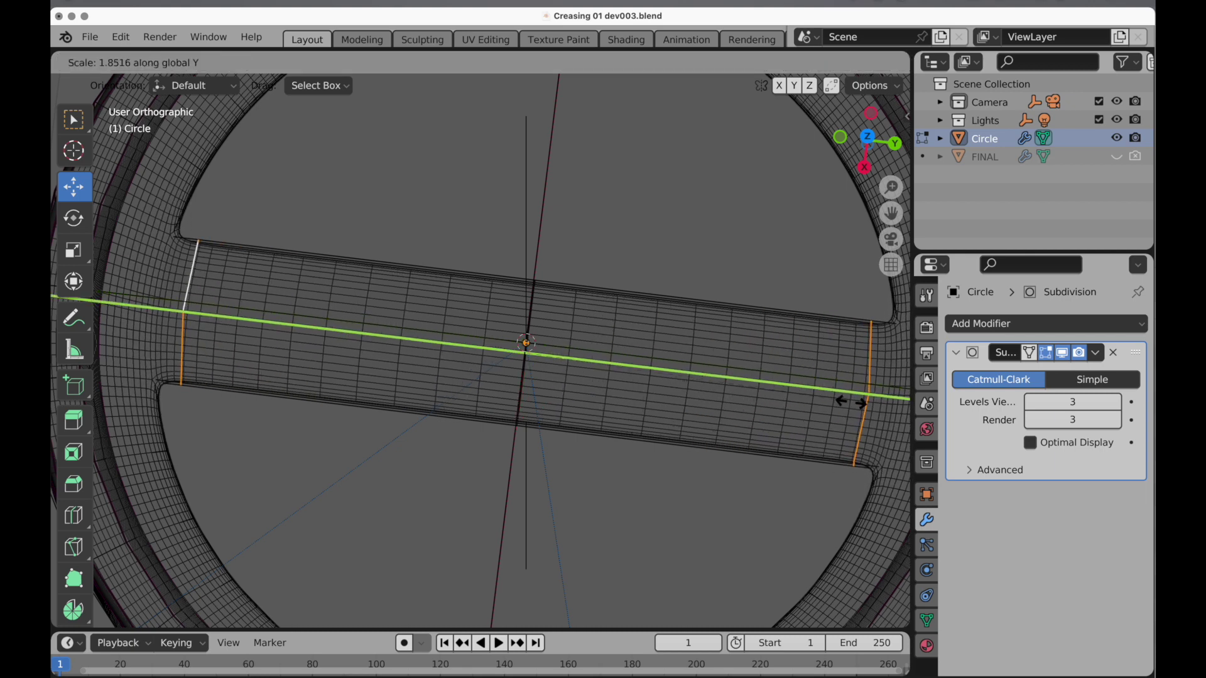
click(851, 402)
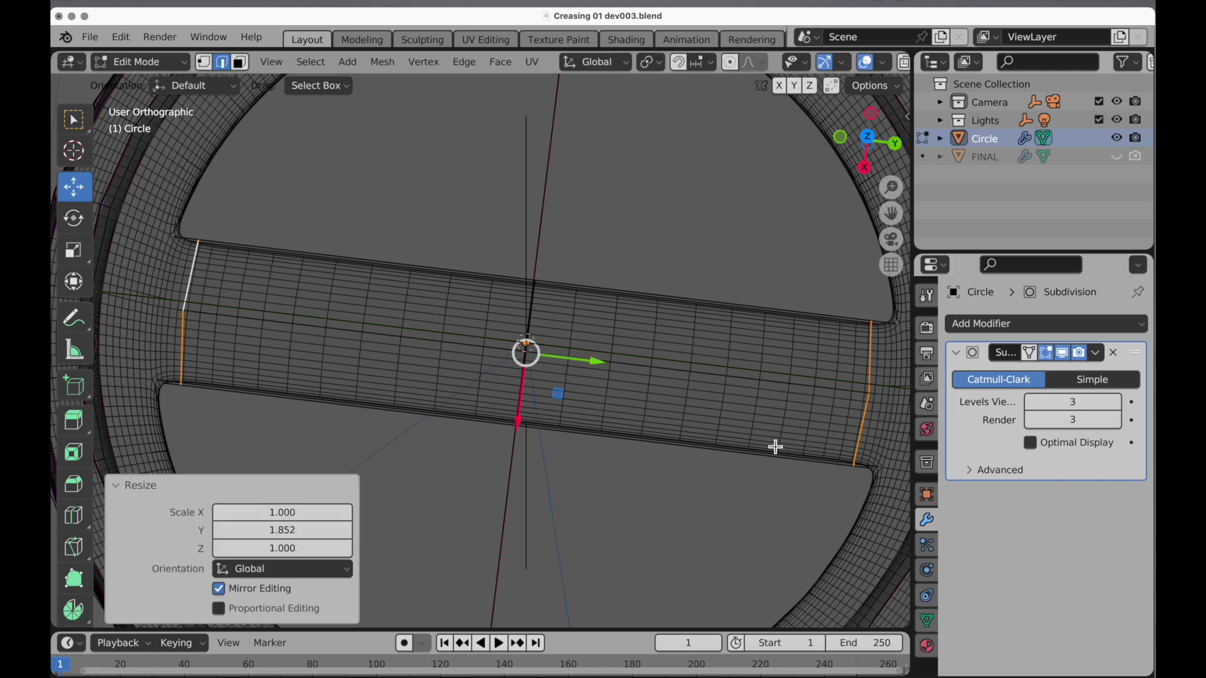
middle_drag(401, 373, 400, 313)
- Crease the edge at the strip's end to a full 1.000 factor
scroll(399, 313, up, 8)
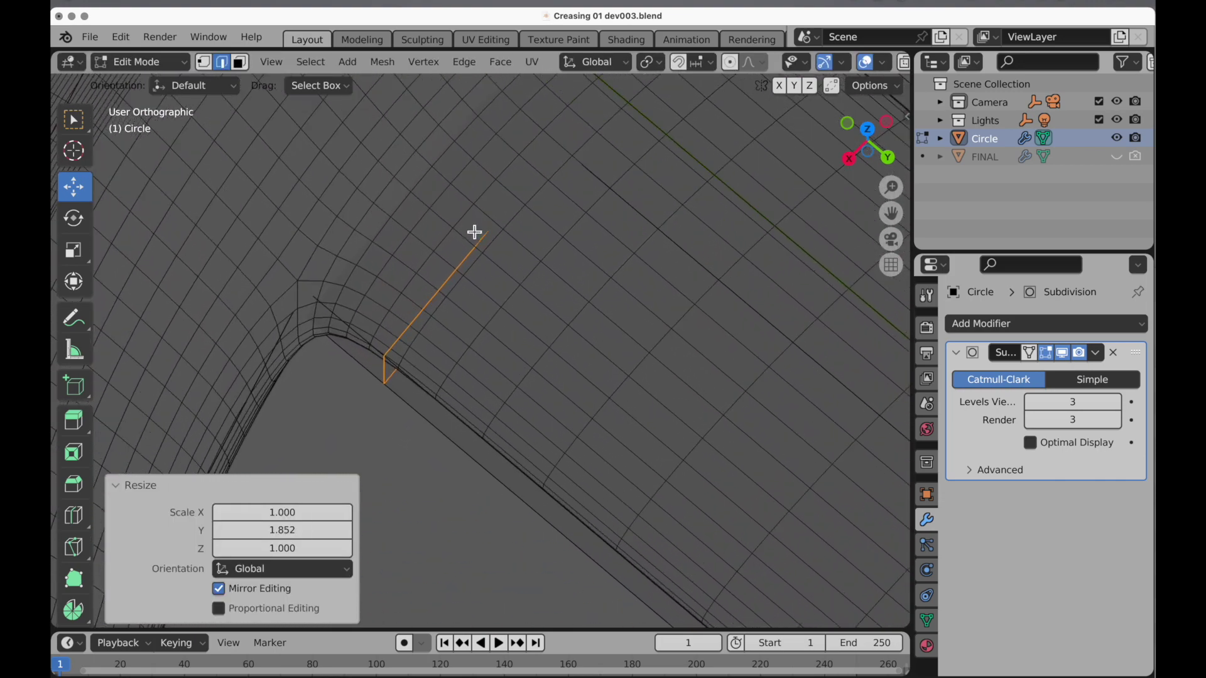
shift+middle_drag(465, 254, 439, 387)
key(shift+e)
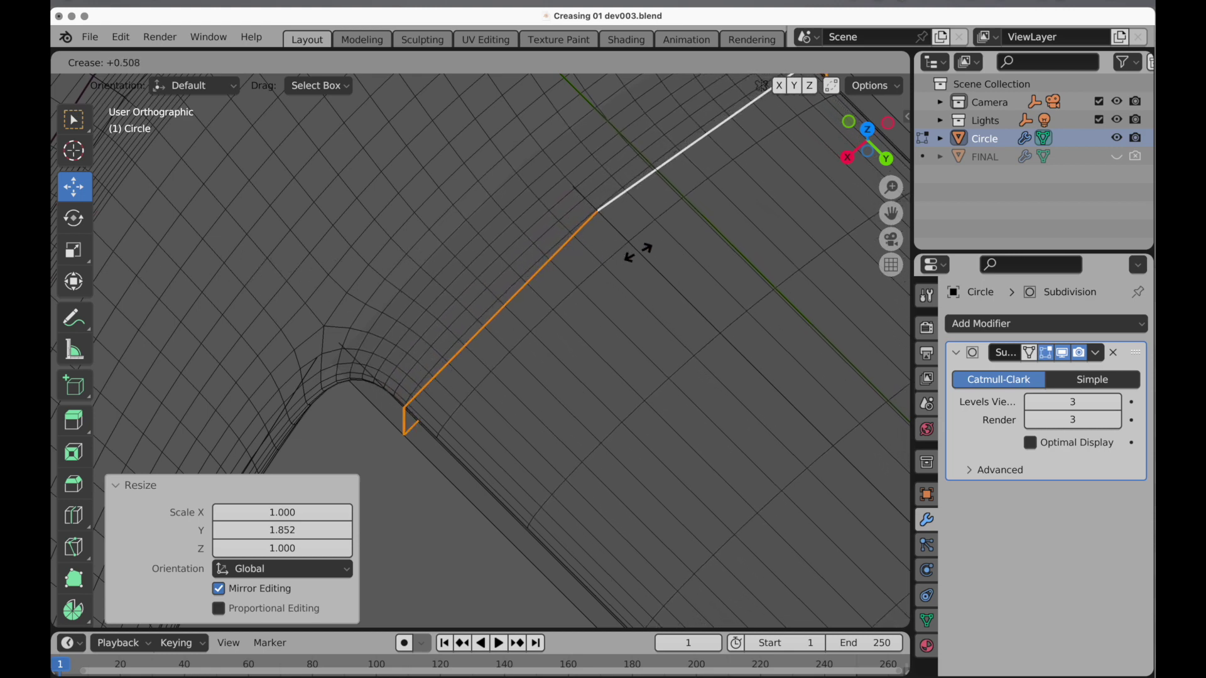
click(828, 248)
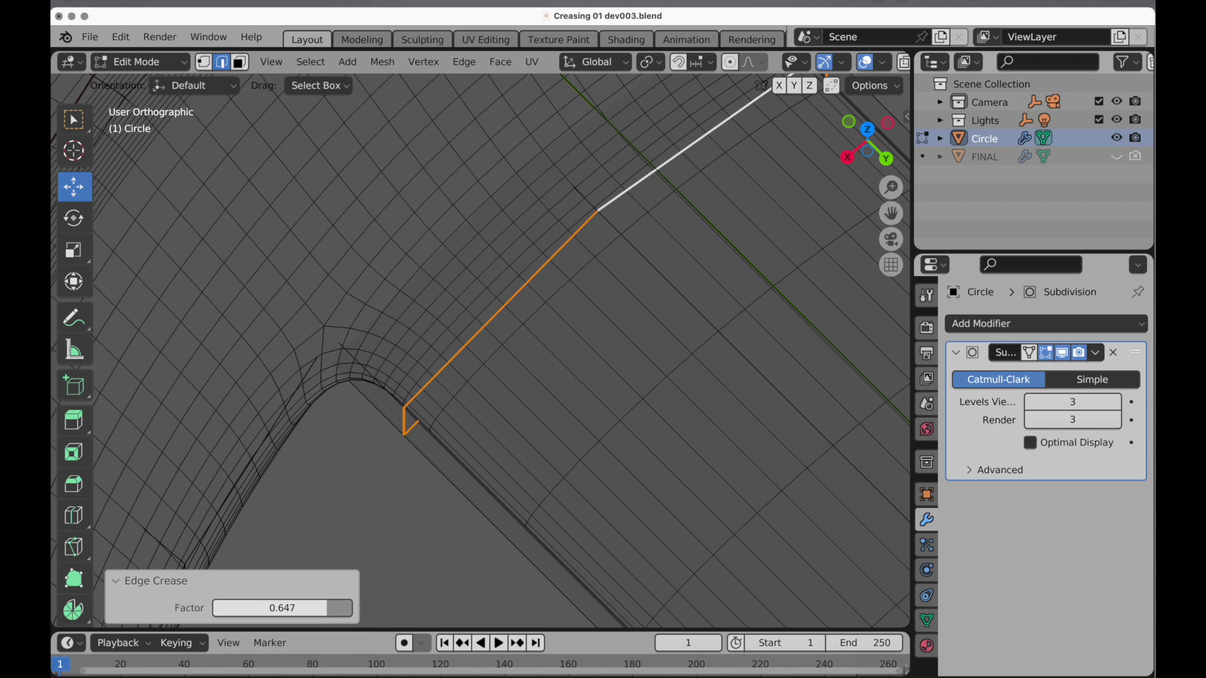
drag(284, 612, 351, 612)
click(240, 61)
click(515, 256)
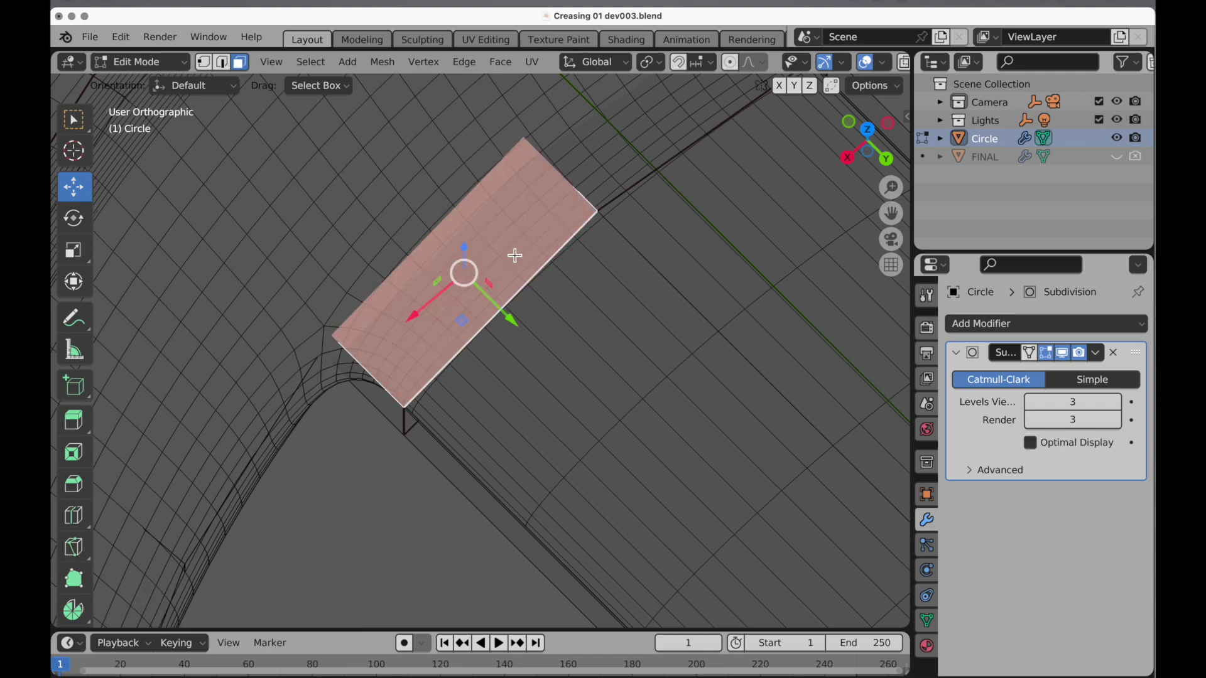
click(385, 494)
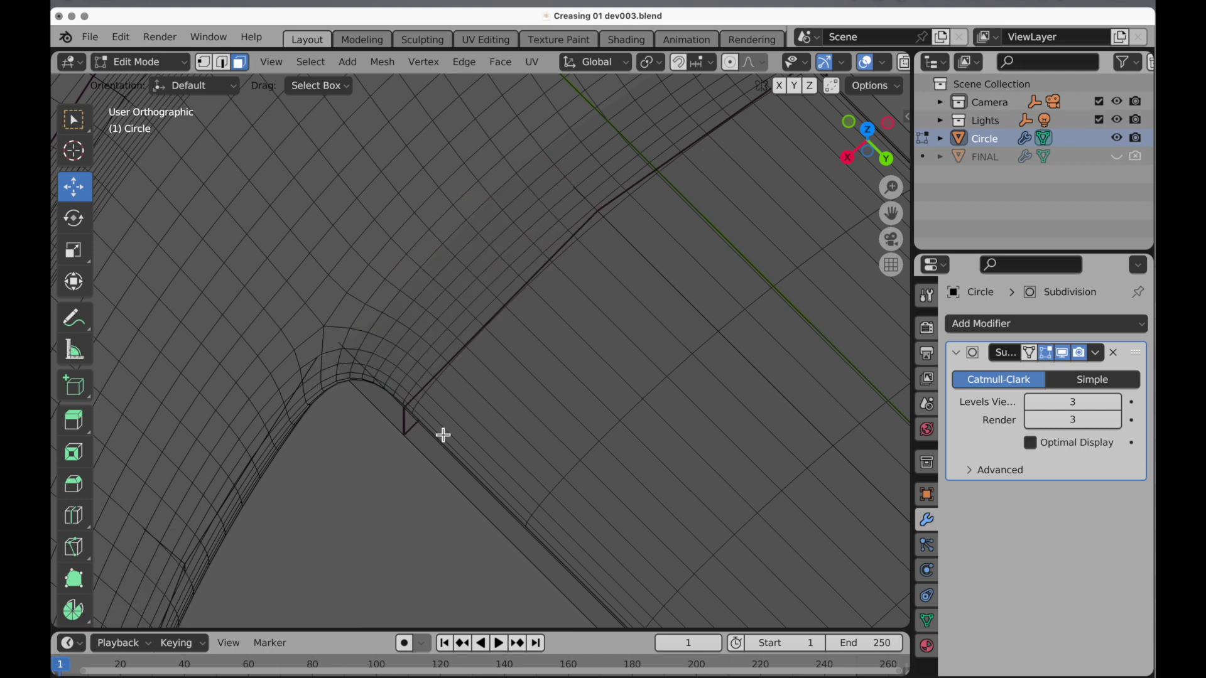
- Select several faces along the cross-strip for deletion
scroll(576, 316, down, 6)
middle_drag(538, 385, 733, 350)
click(797, 329)
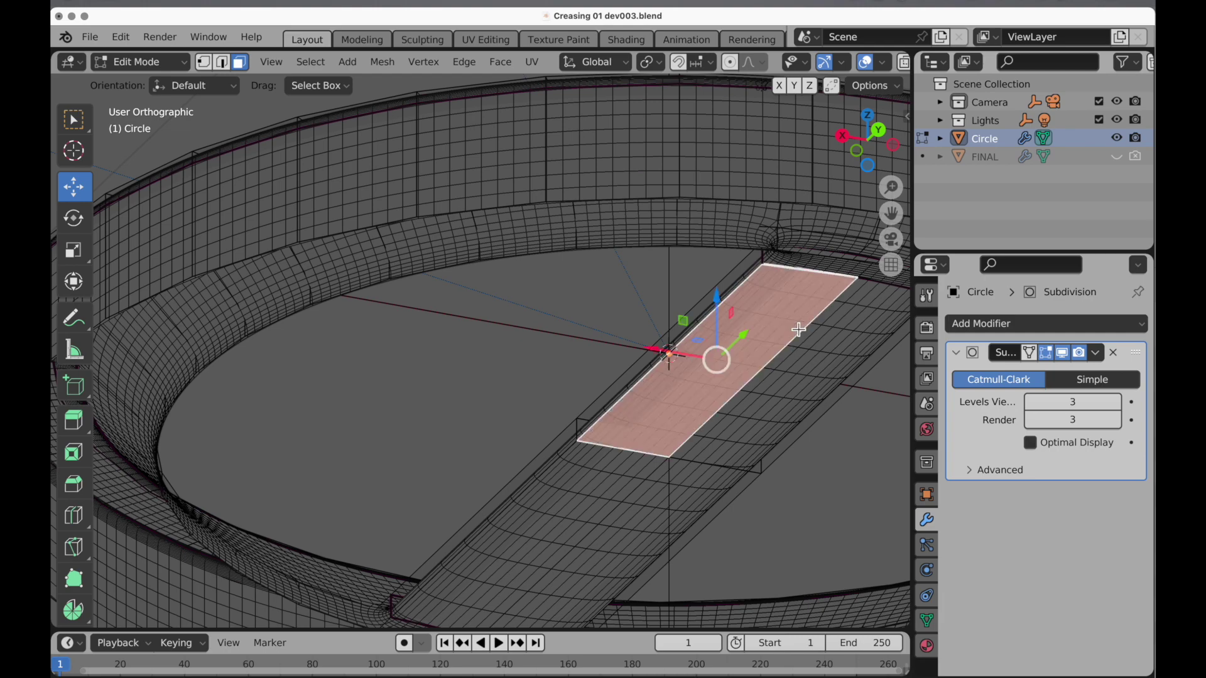
shift+click(852, 347)
shift+click(725, 487)
shift+click(557, 498)
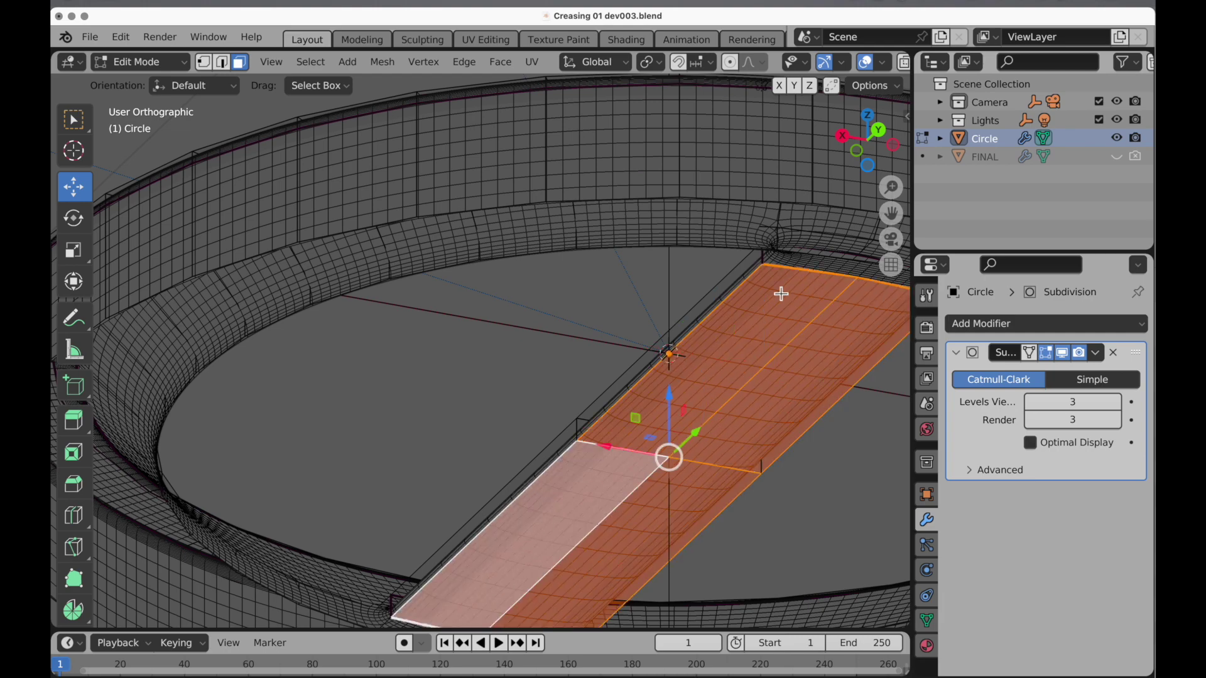
key(x)
- Select the strip's end, long and adjacent faces and delete them
click(838, 265)
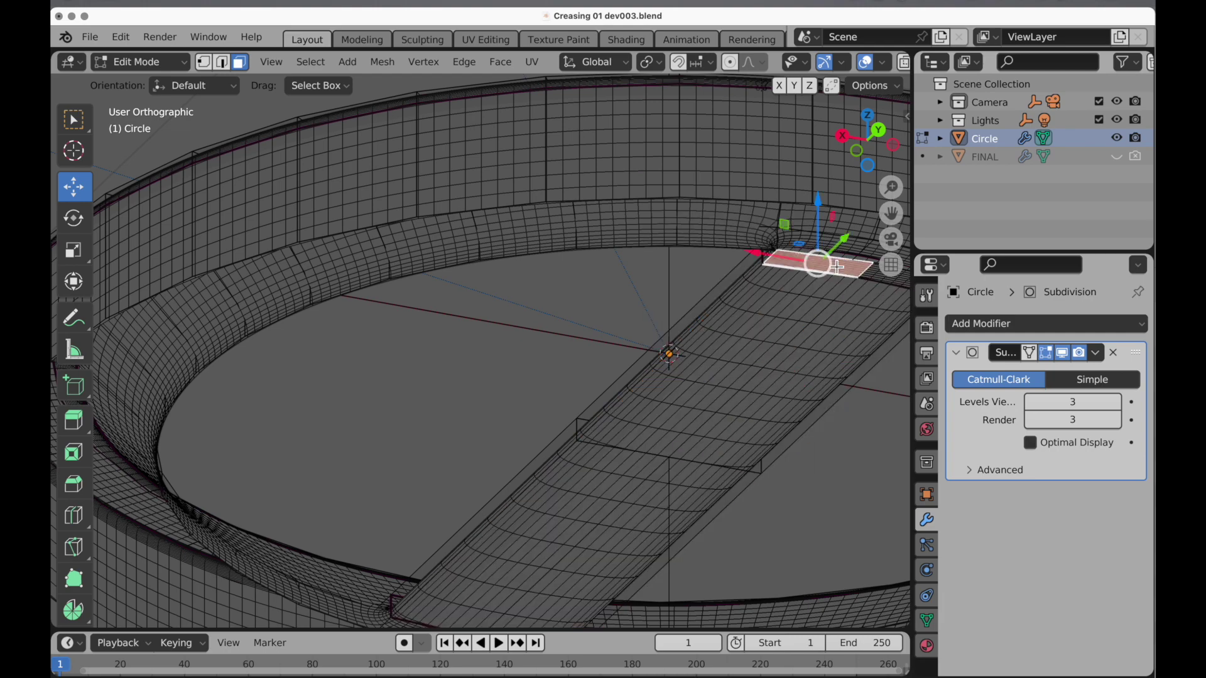
middle_drag(838, 265, 806, 291)
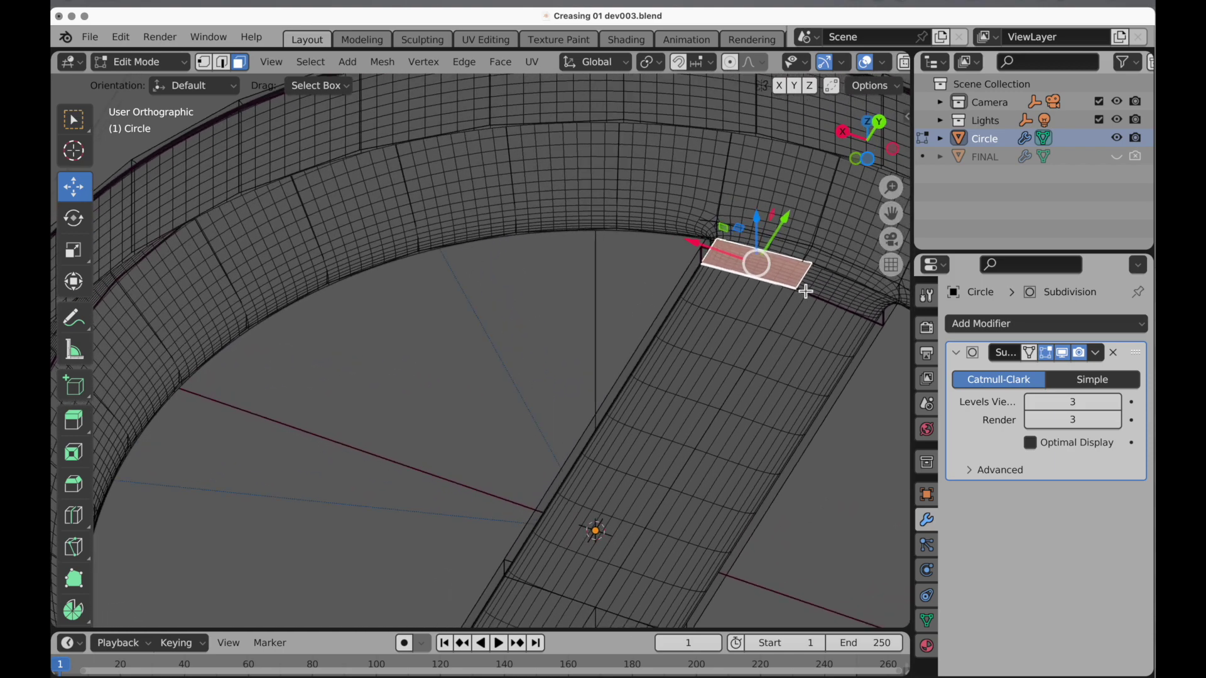
shift+click(805, 296)
shift+scroll(811, 402, down, 10)
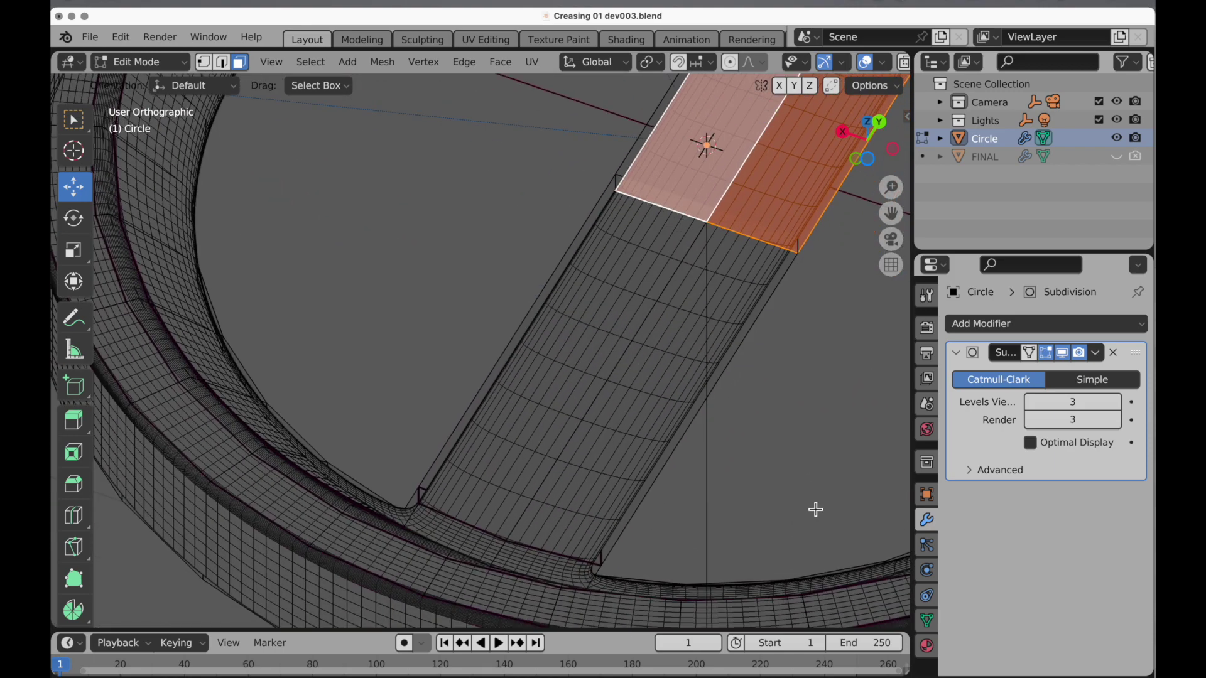
shift+click(570, 510)
shift+click(509, 490)
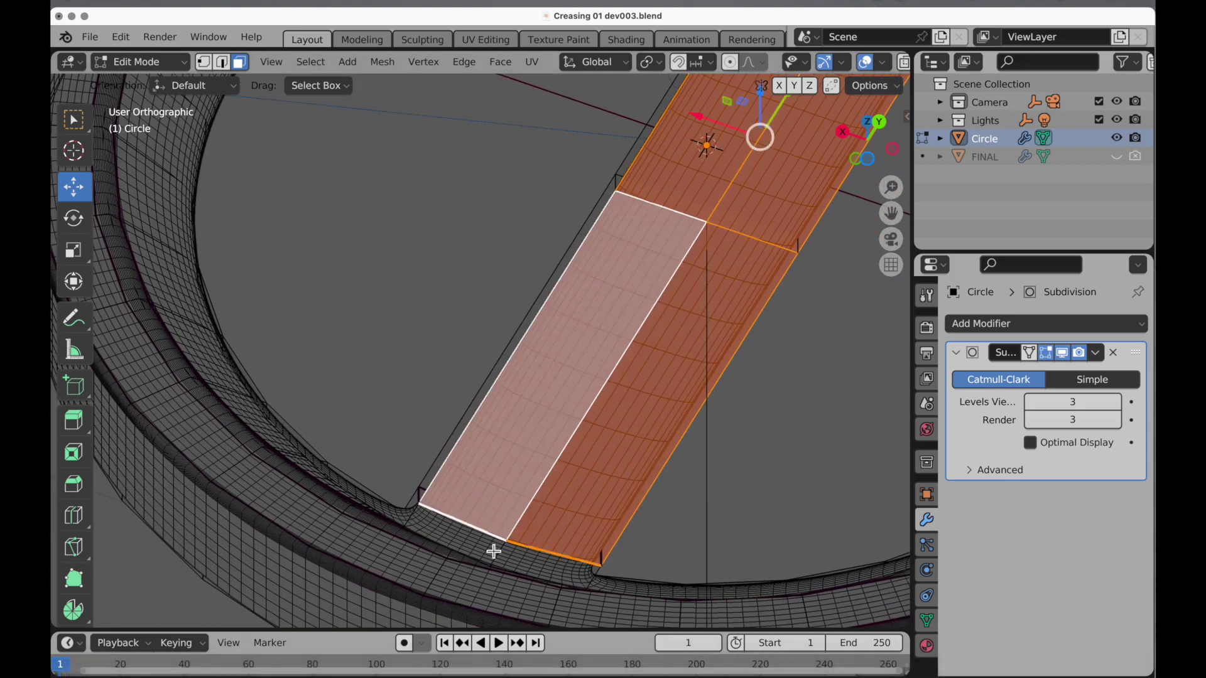
shift+click(493, 550)
shift+click(520, 560)
key(x)
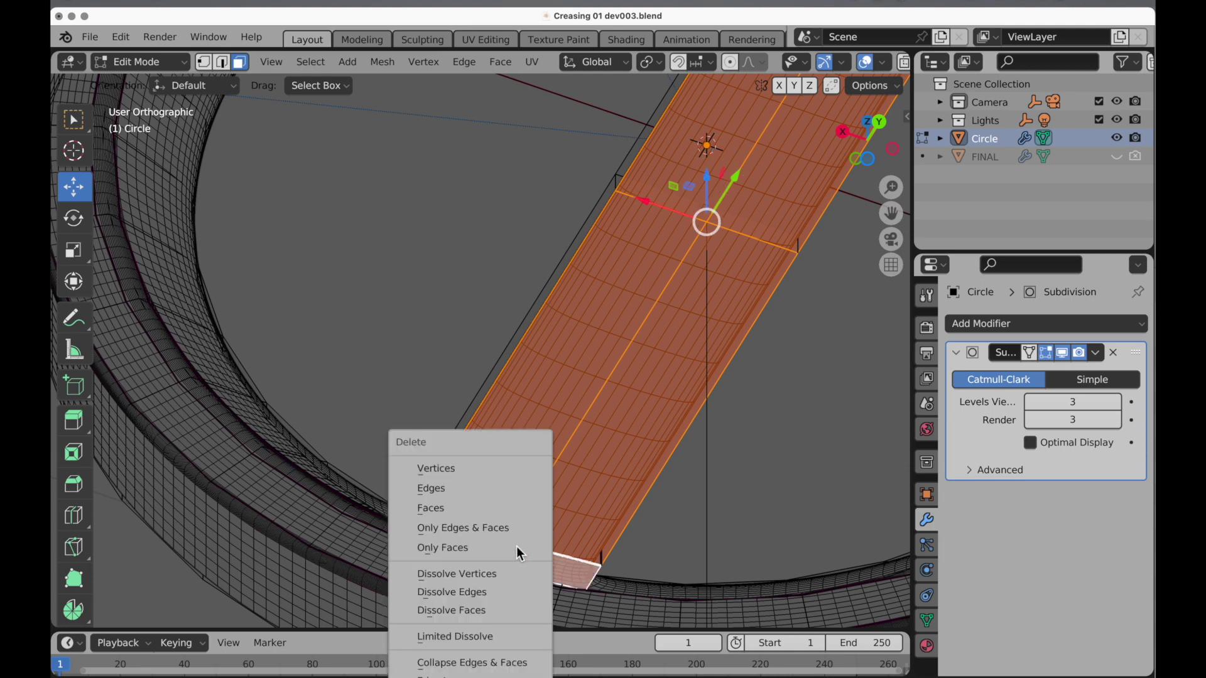
click(509, 509)
middle_drag(603, 344, 534, 367)
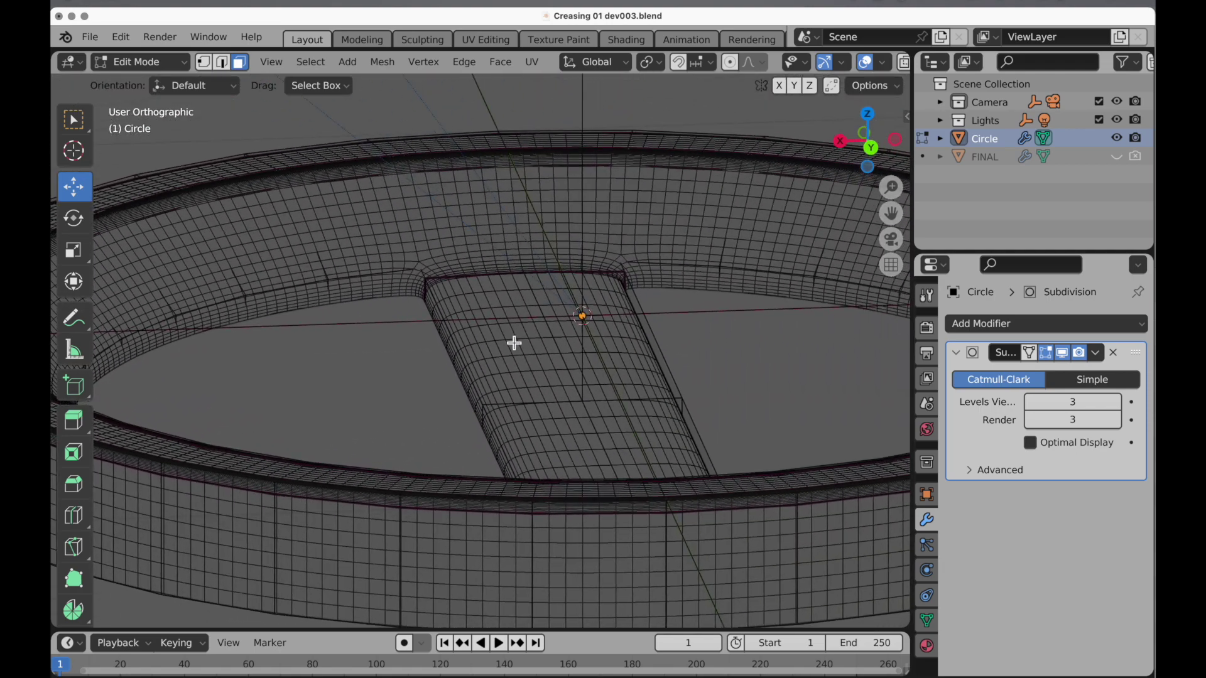
click(614, 353)
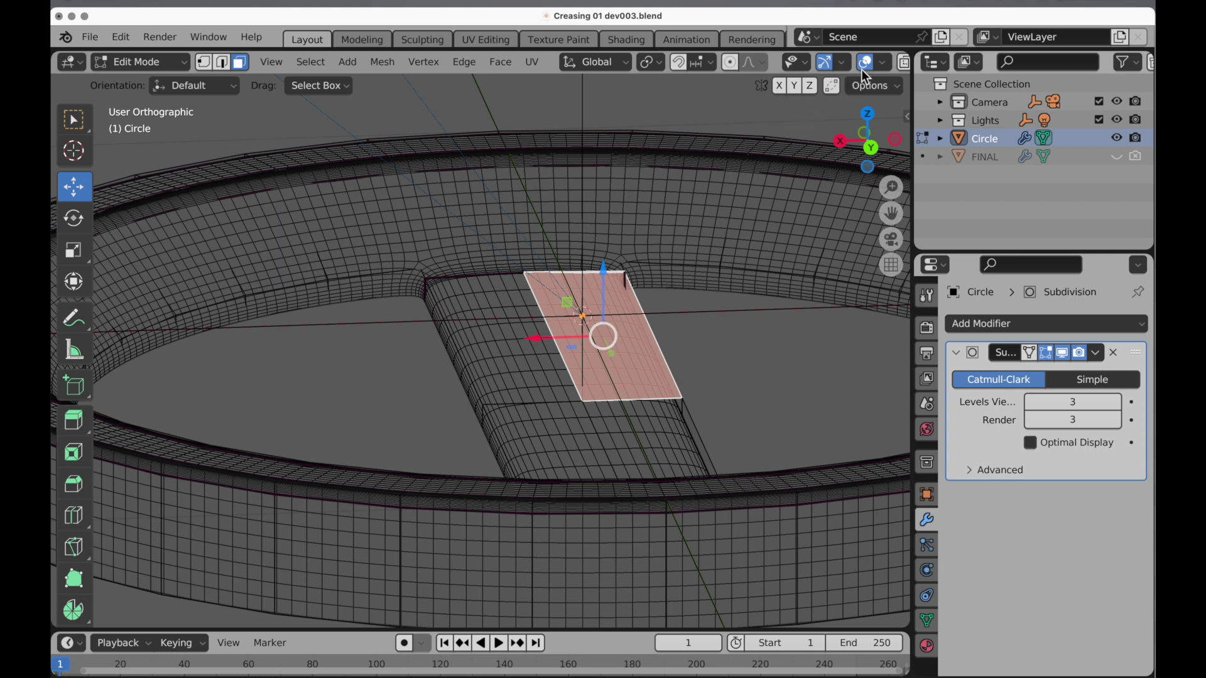
scroll(860, 69, down, 5)
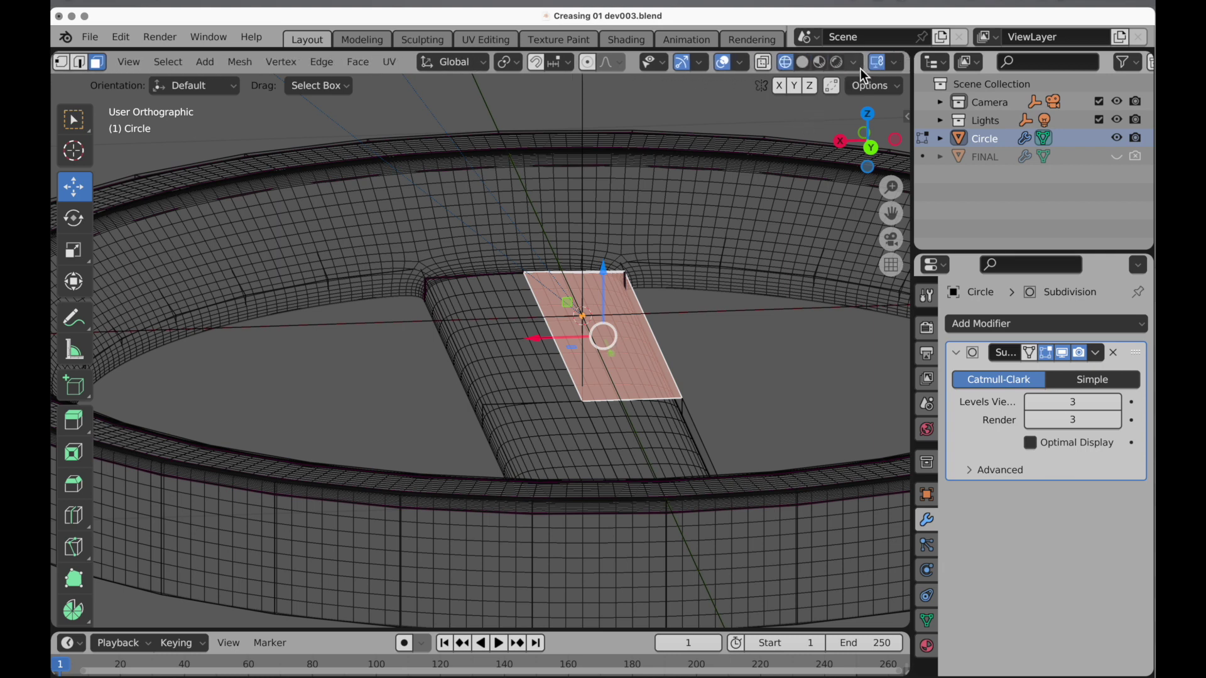
click(804, 62)
click(739, 391)
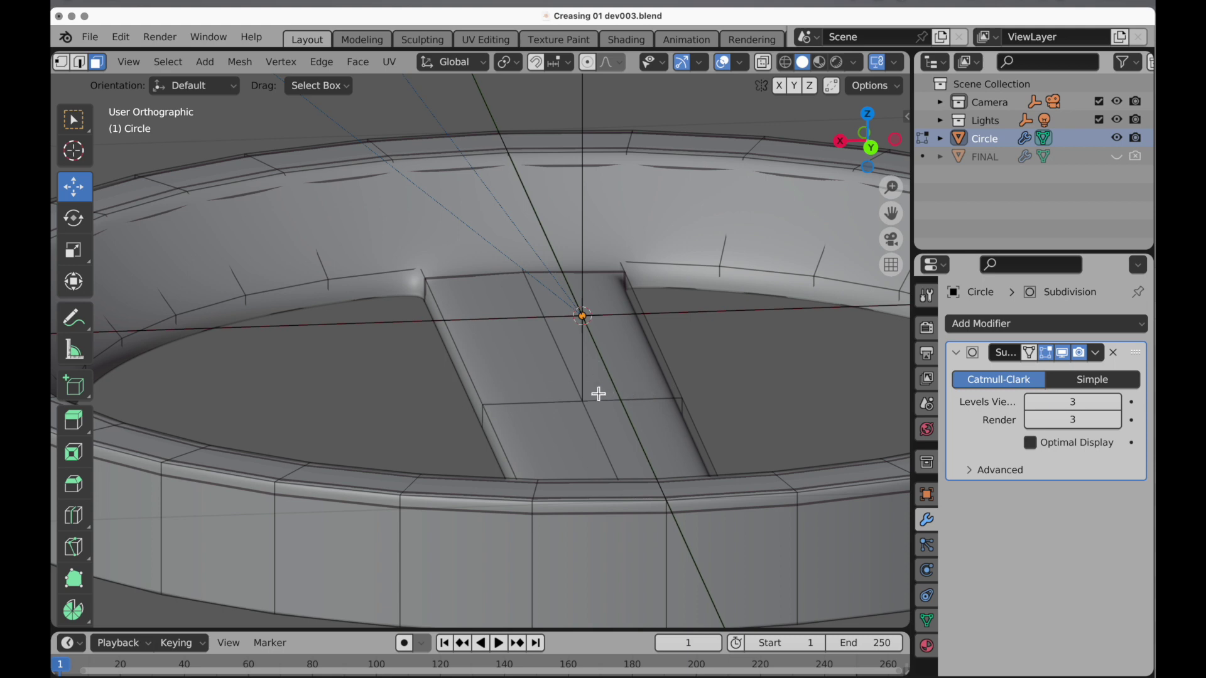
scroll(598, 393, up, 5)
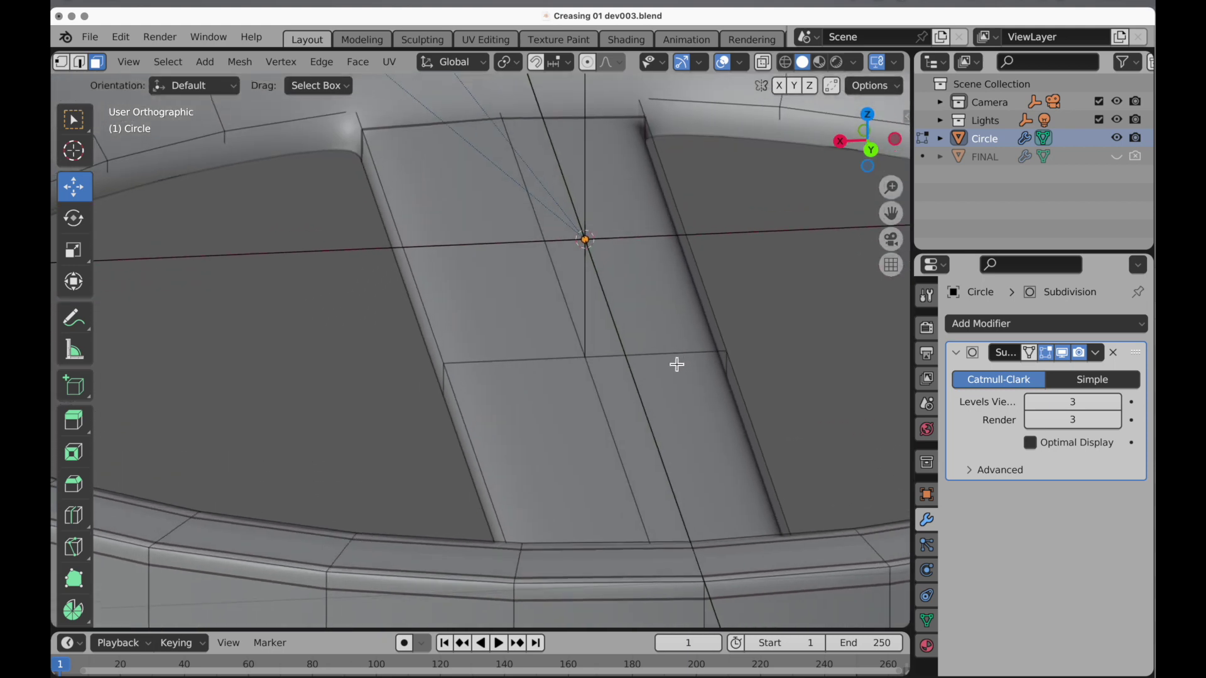
shift+middle_drag(676, 364, 682, 458)
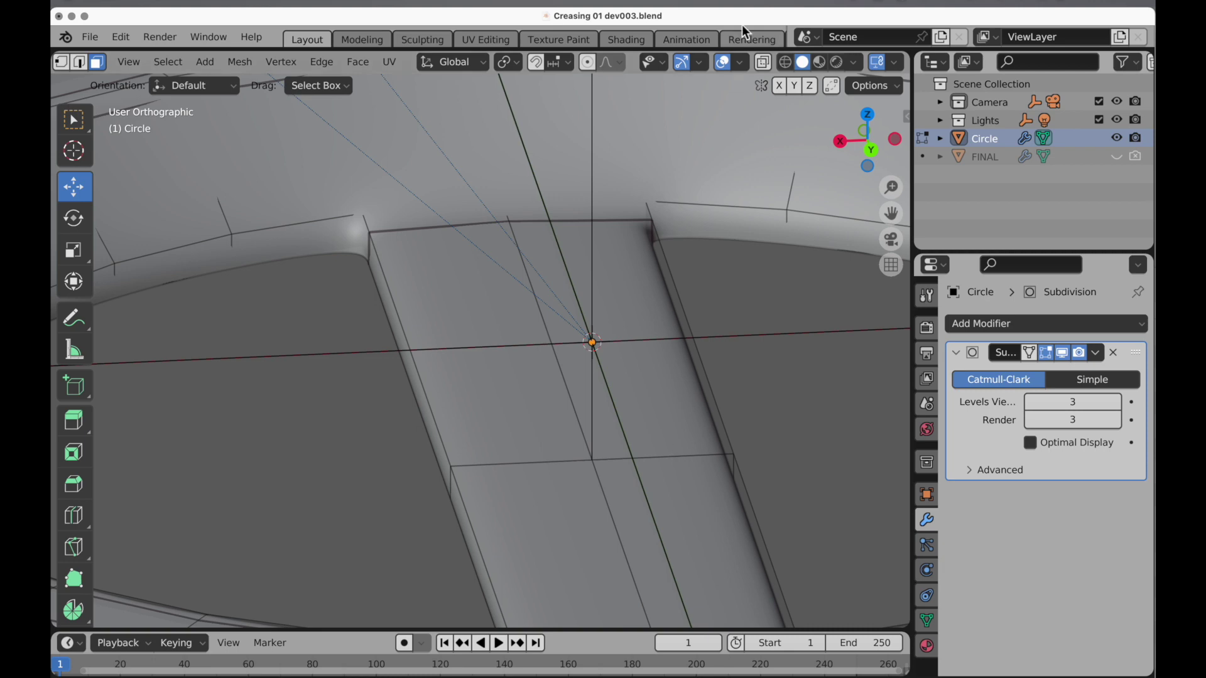
click(785, 61)
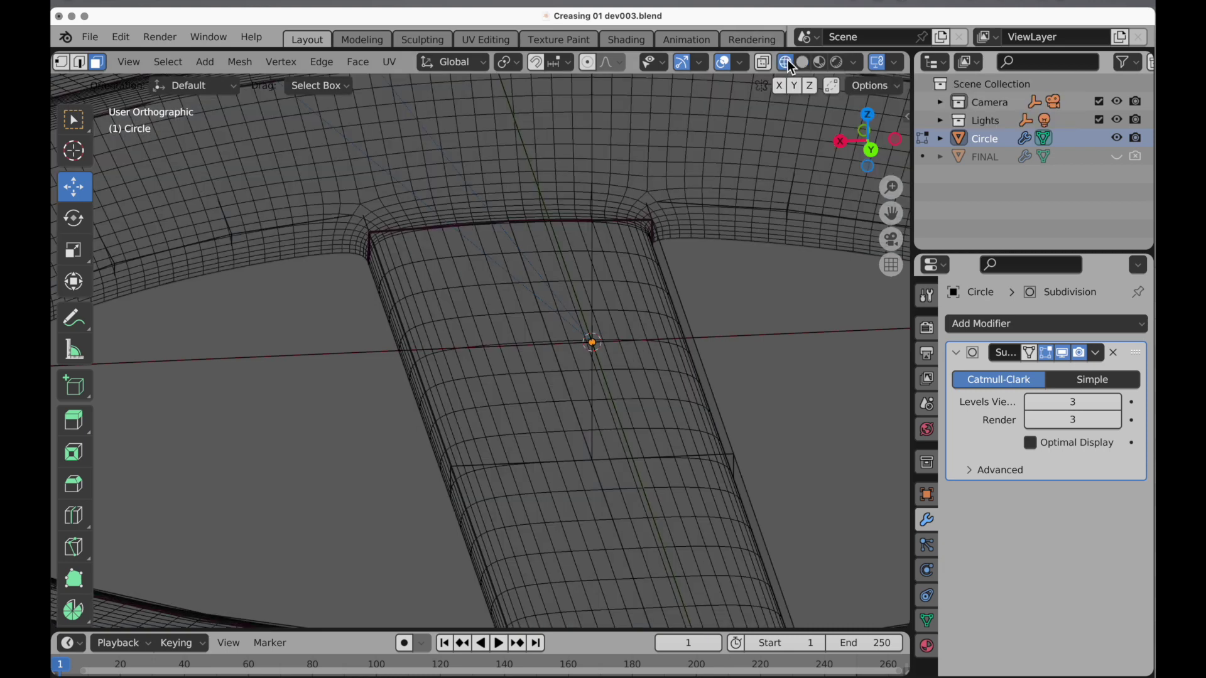
- Turn off the Subdivision modifier's viewport display
click(1061, 353)
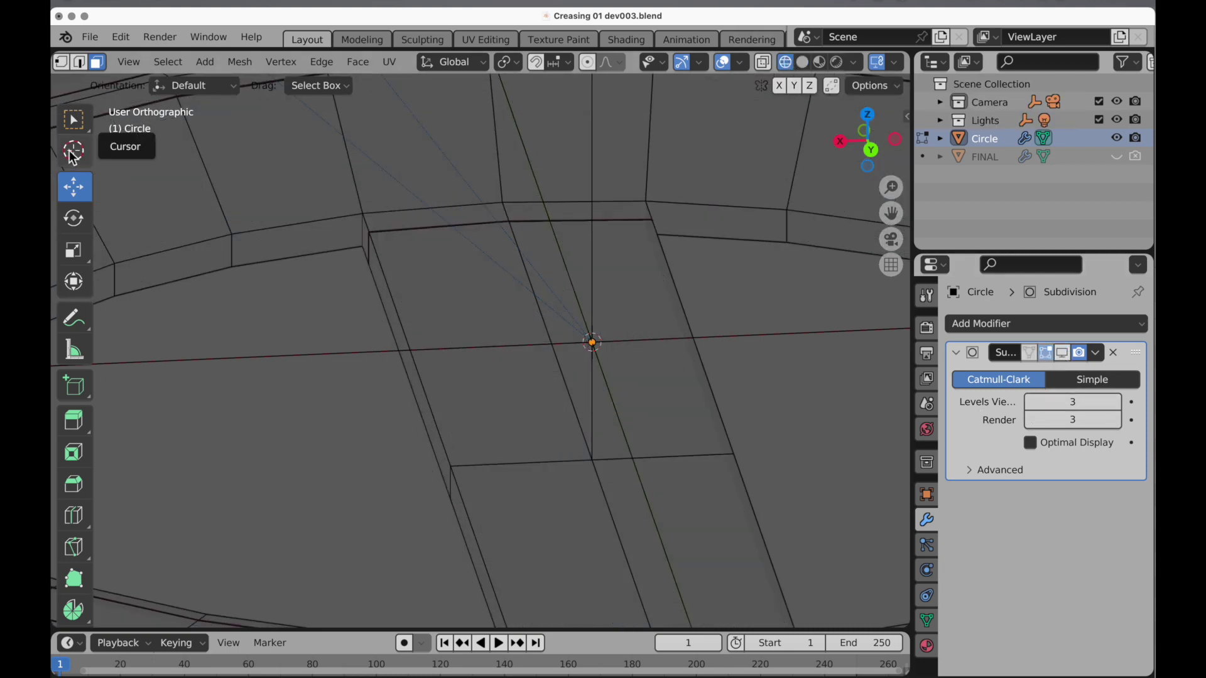
middle_drag(479, 403, 431, 529)
scroll(431, 529, down, 5)
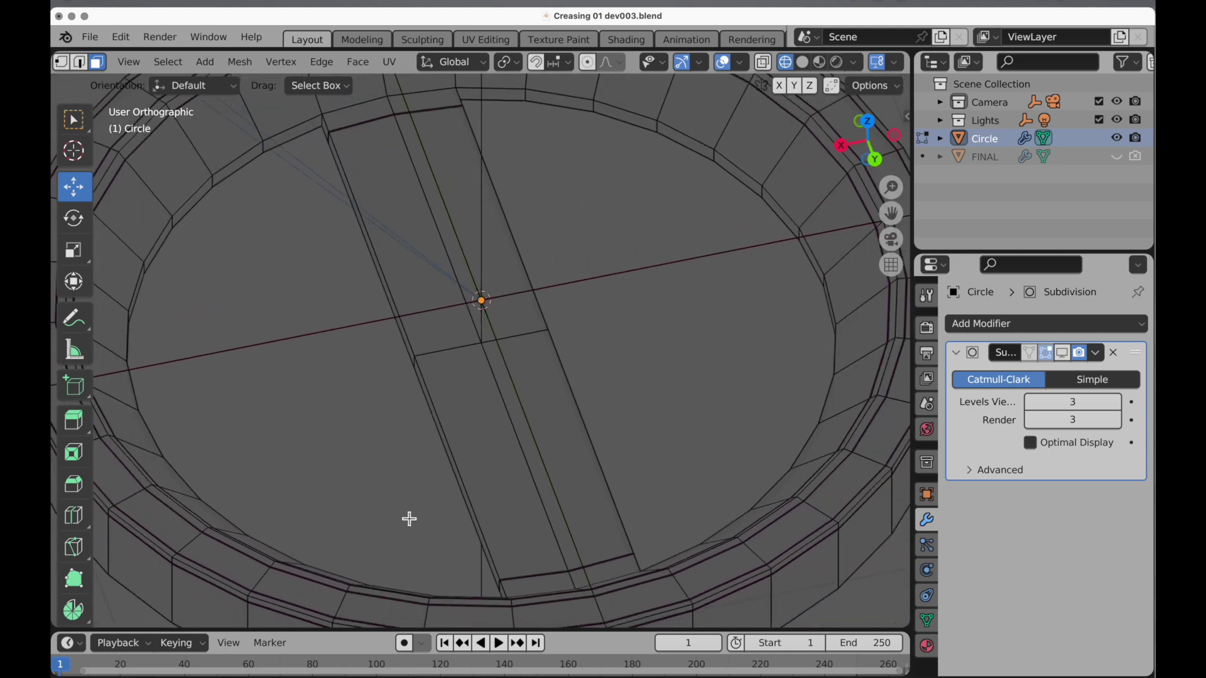
- Knife two lengthwise cuts along the cross-strip from end to end
key(k)
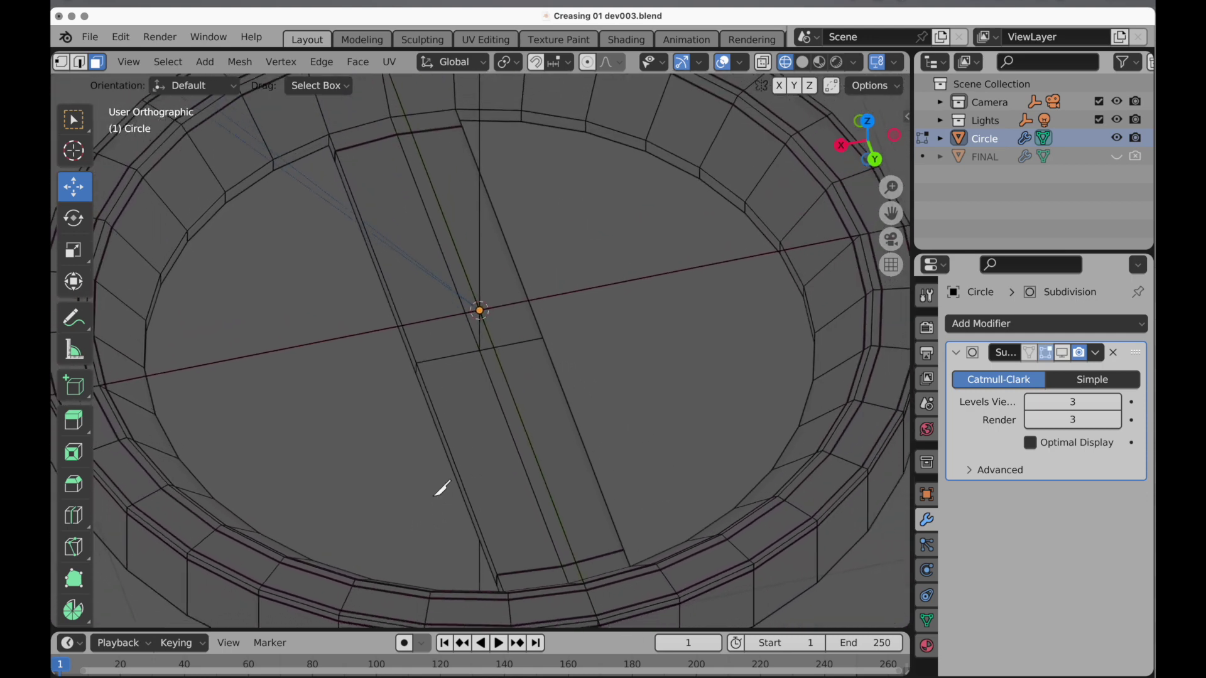
click(368, 144)
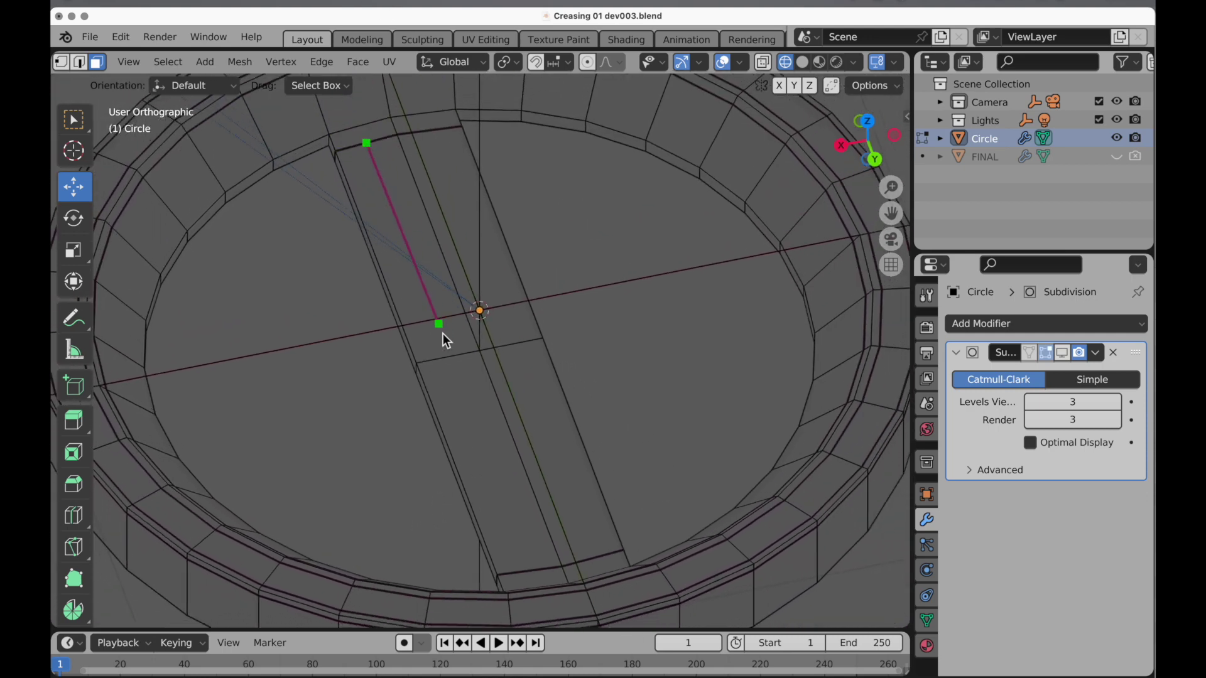
click(448, 356)
click(537, 571)
click(597, 557)
click(513, 344)
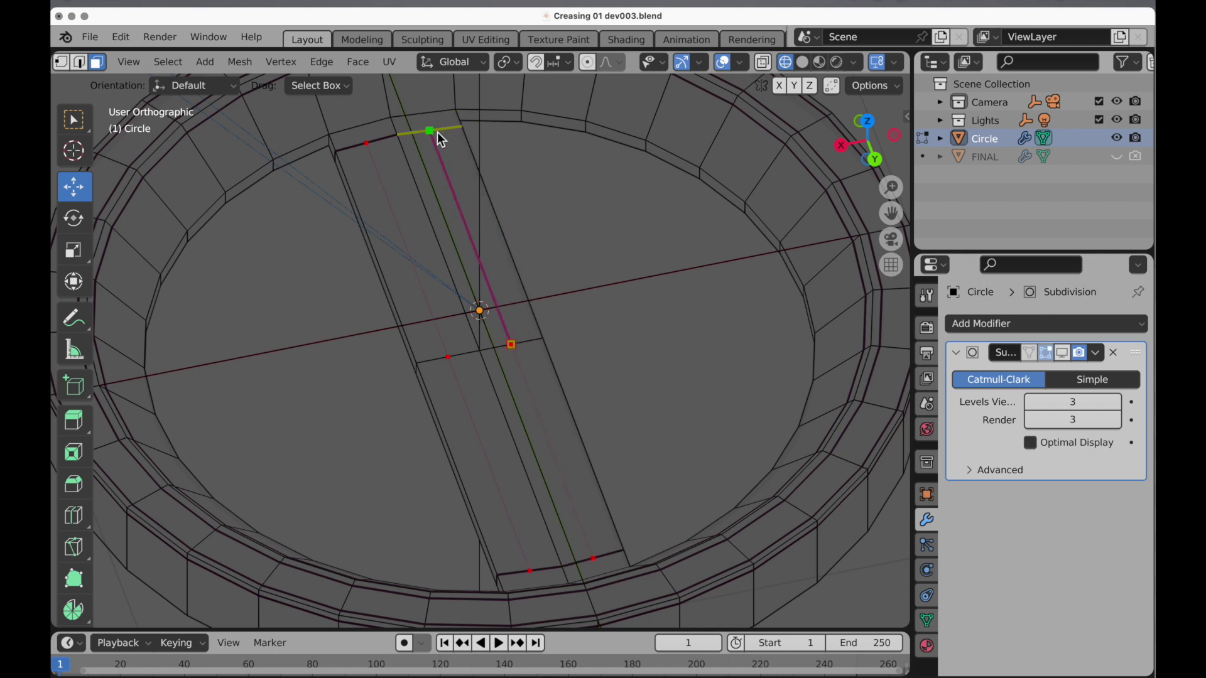
click(438, 132)
key(Return)
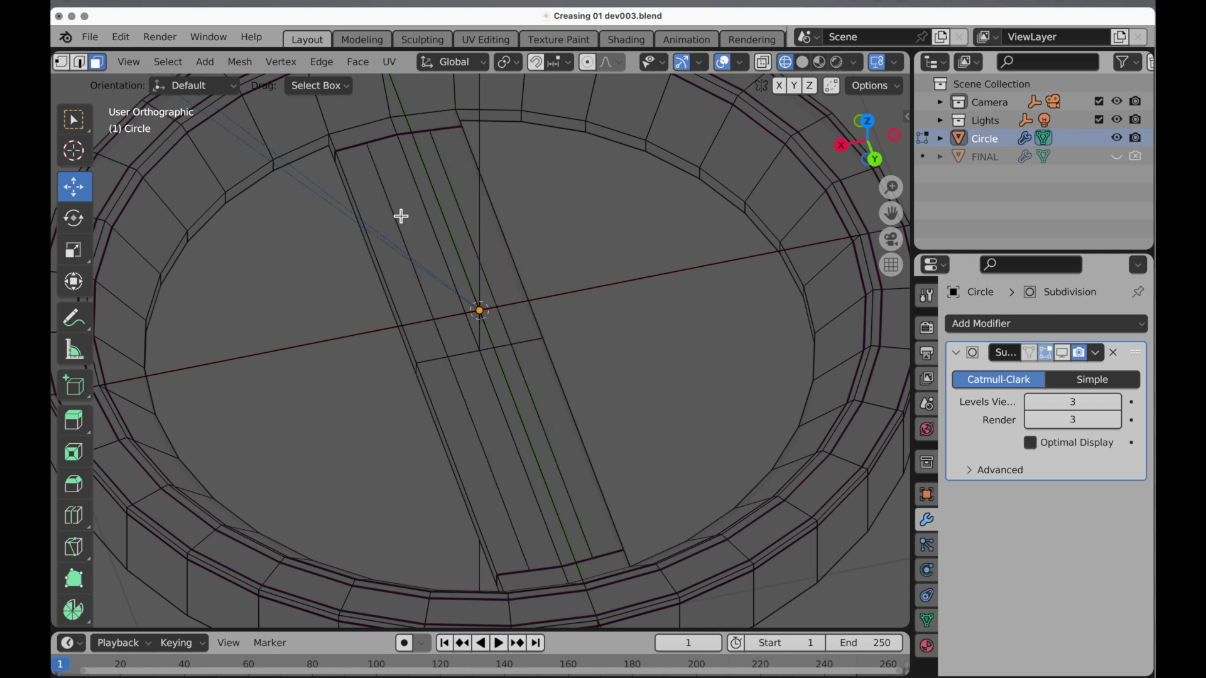
- Select the two new lengthwise strip edges and scale them 1.722 along X
click(81, 61)
click(411, 219)
alt+click(409, 223)
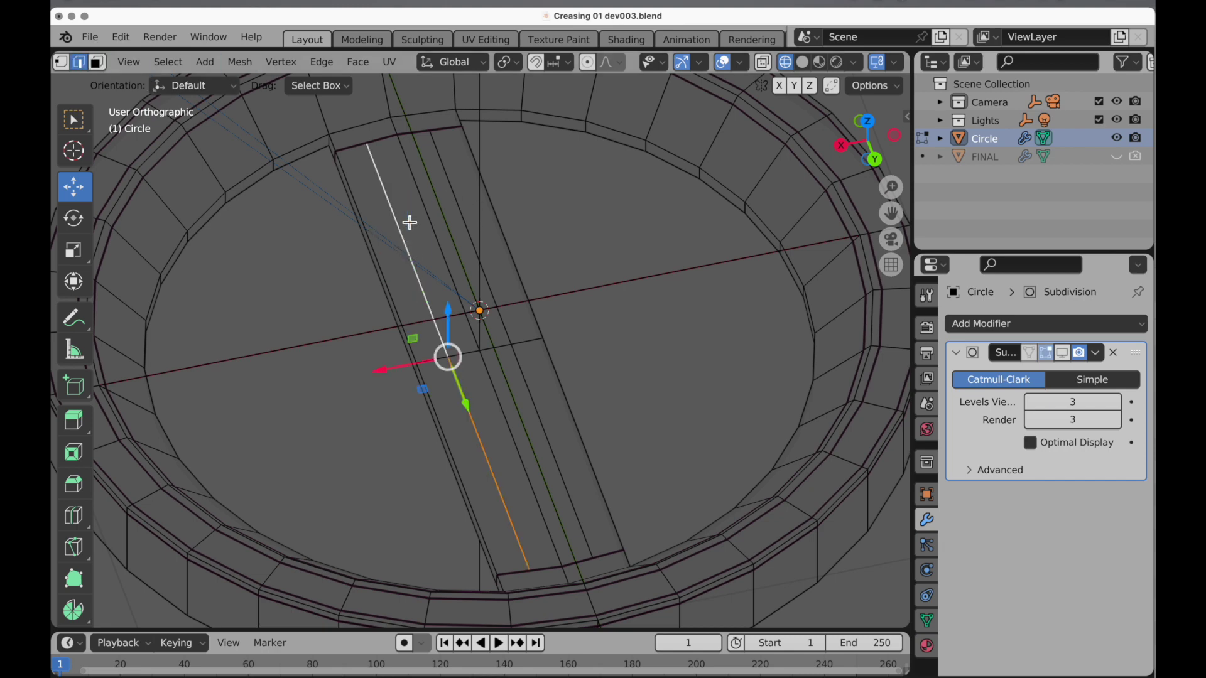
alt+shift+click(453, 174)
key(s)
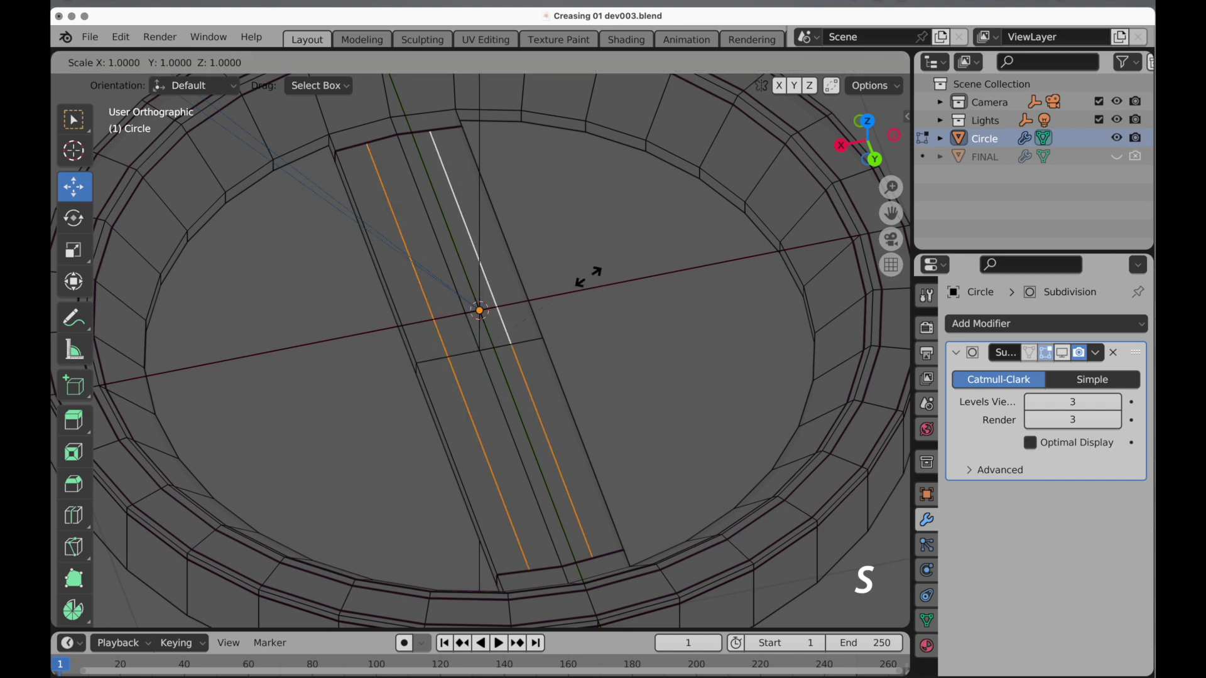
key(x)
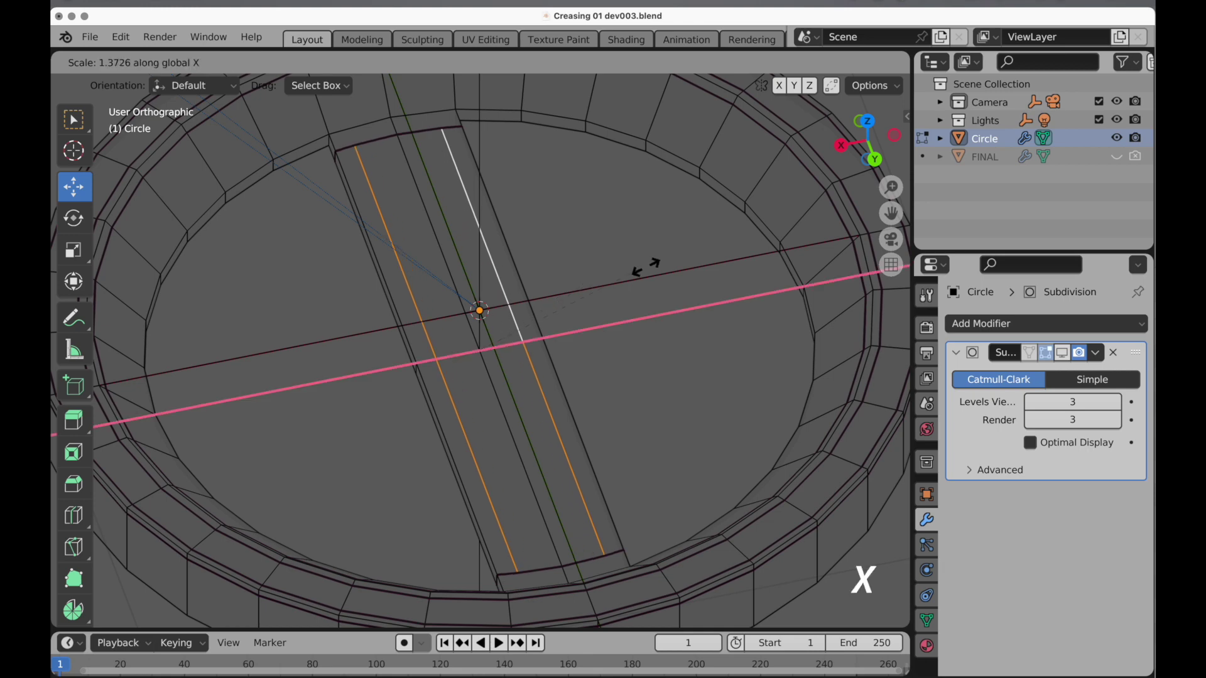
click(683, 254)
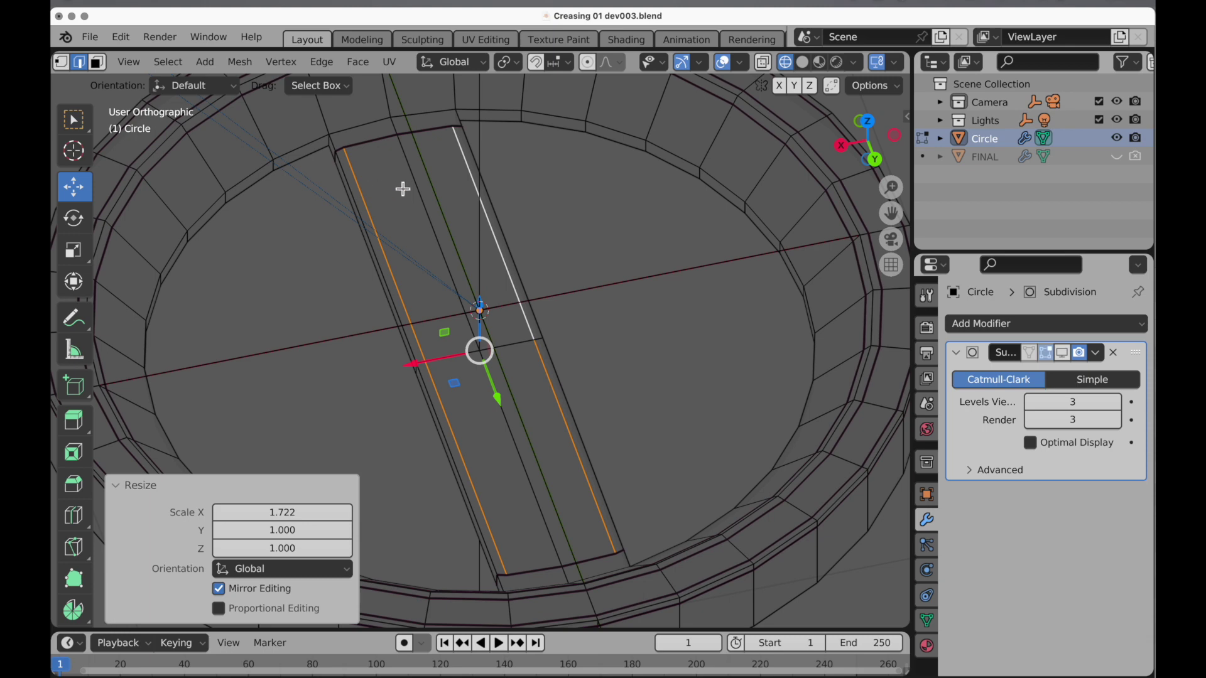
- Knife-cut from one strip corner to a vertex on the rim
scroll(444, 224, up, 5)
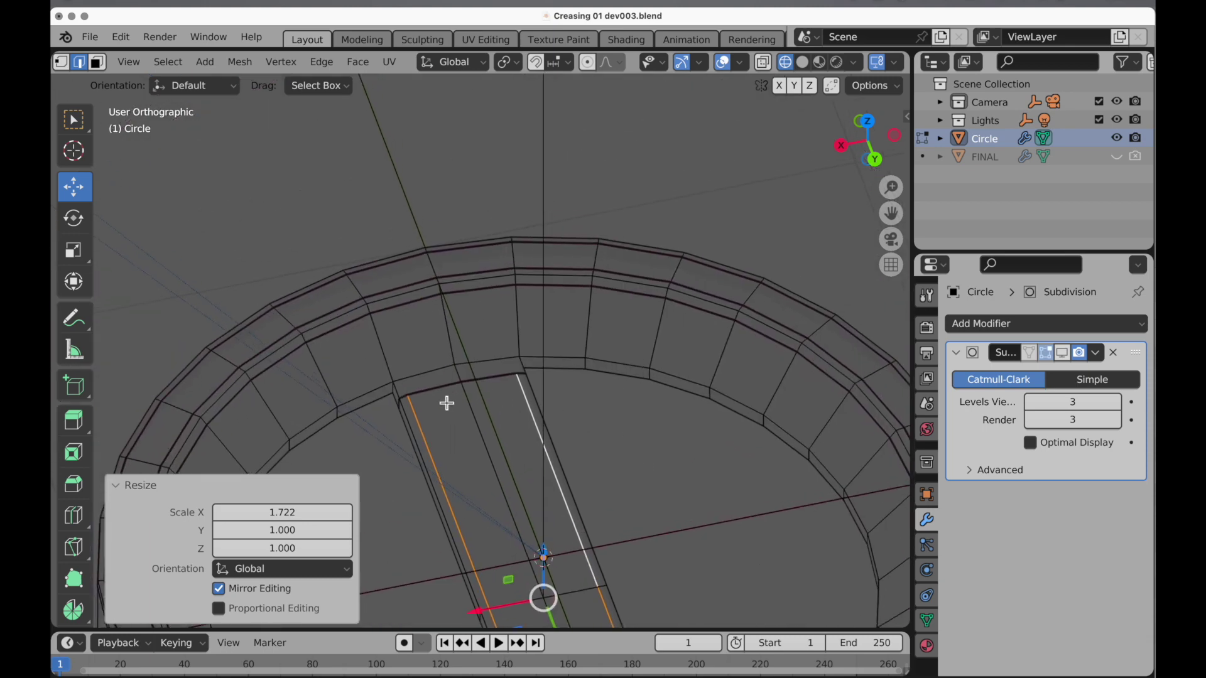
scroll(545, 291, up, 2)
key(k)
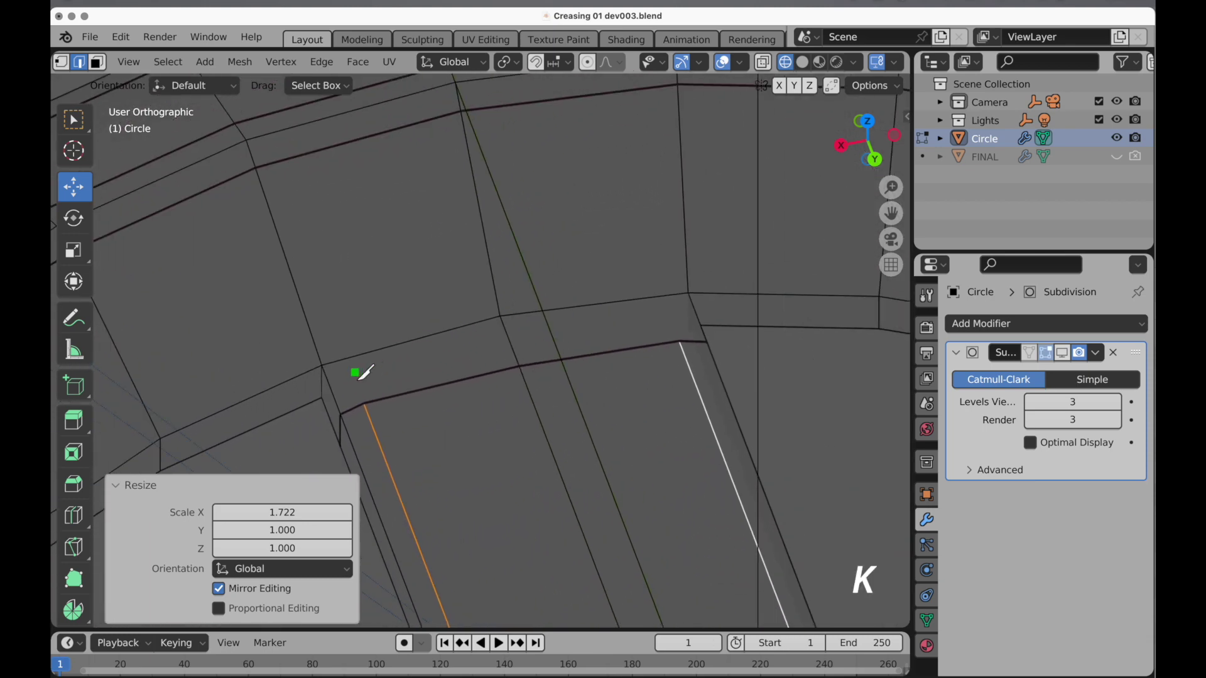
click(363, 404)
click(688, 347)
click(691, 293)
- Cut from the strip's other corner to a rim vertex and commit the cuts
scroll(794, 417, down, 3)
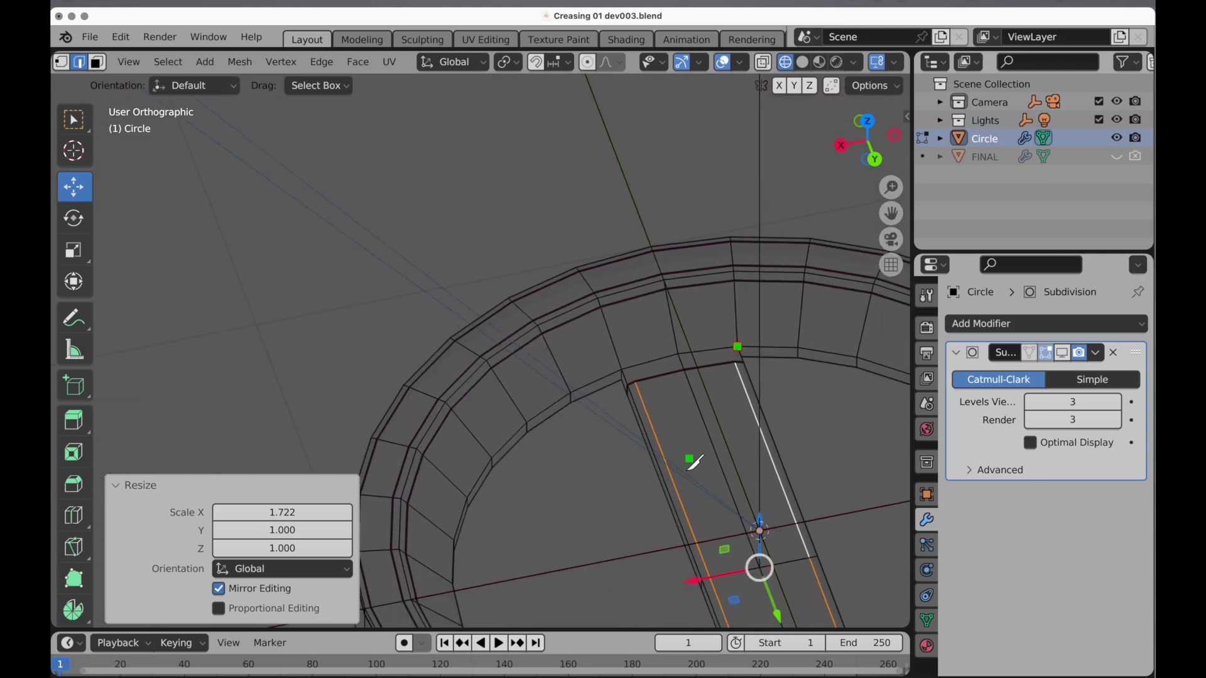
middle_drag(693, 461, 696, 358)
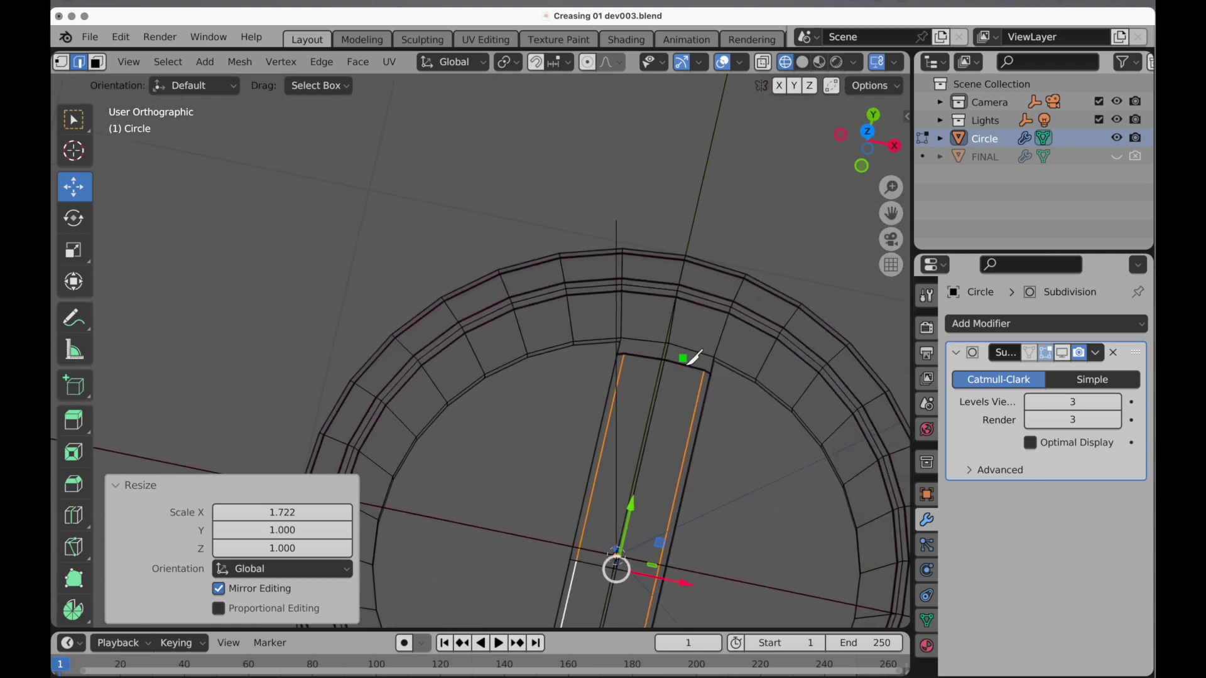
scroll(695, 358, up, 5)
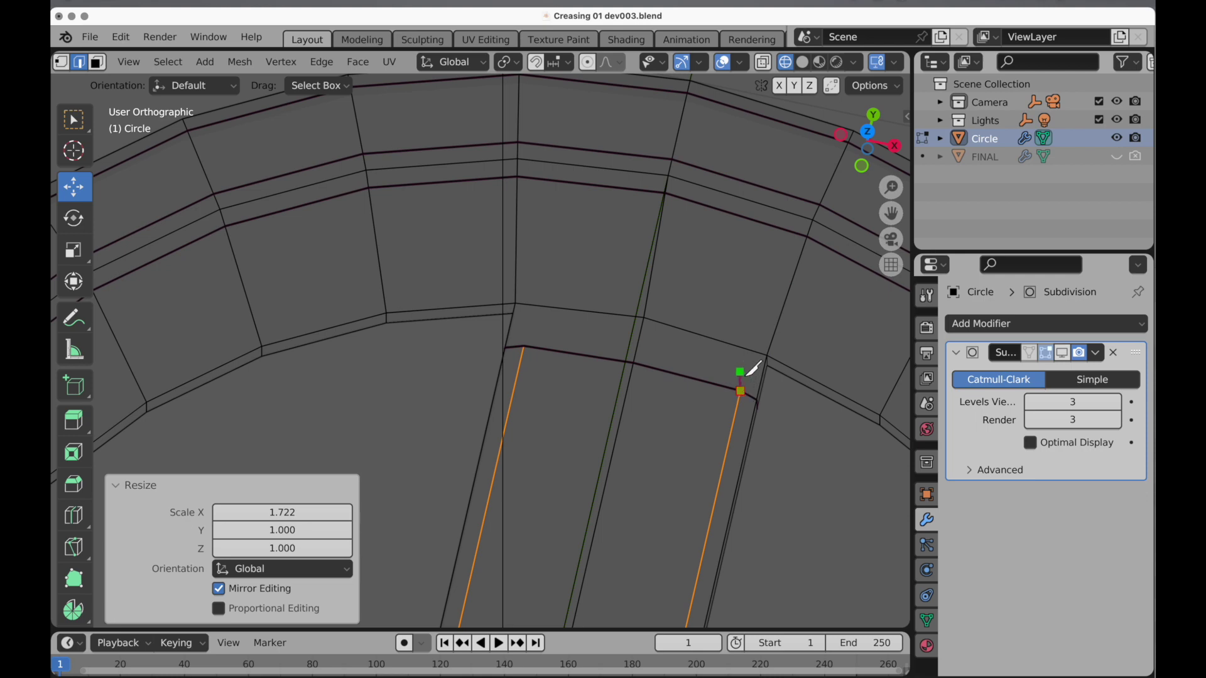
click(767, 356)
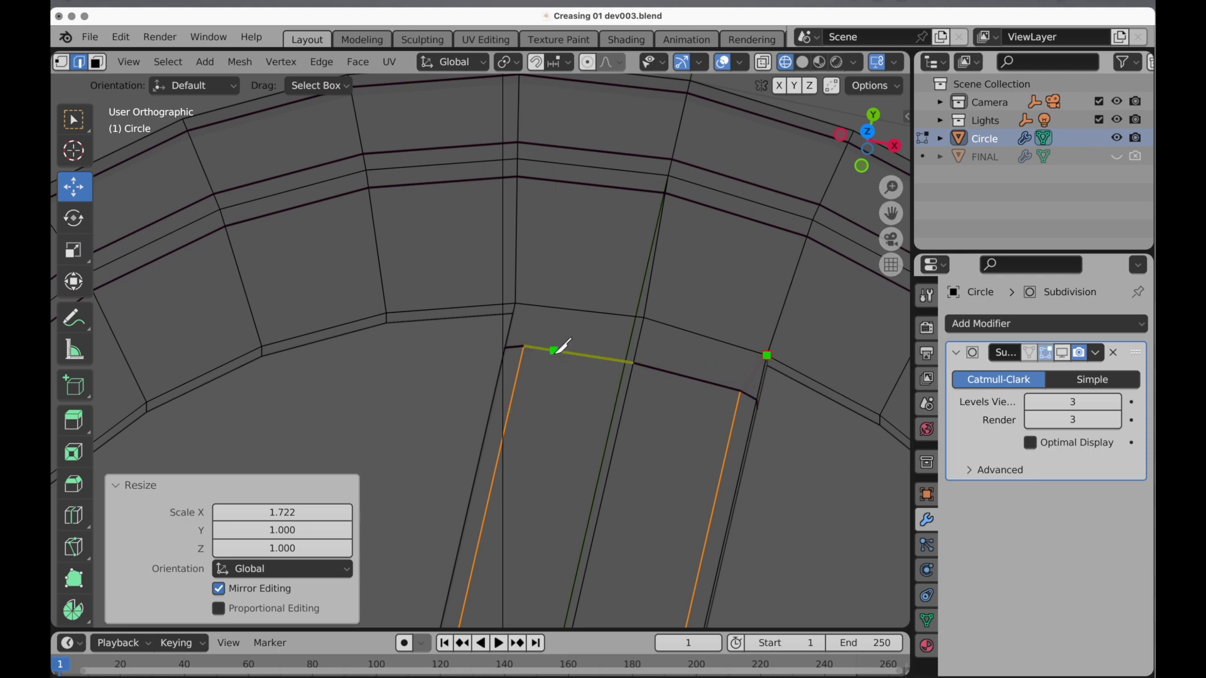
click(516, 306)
key(Return)
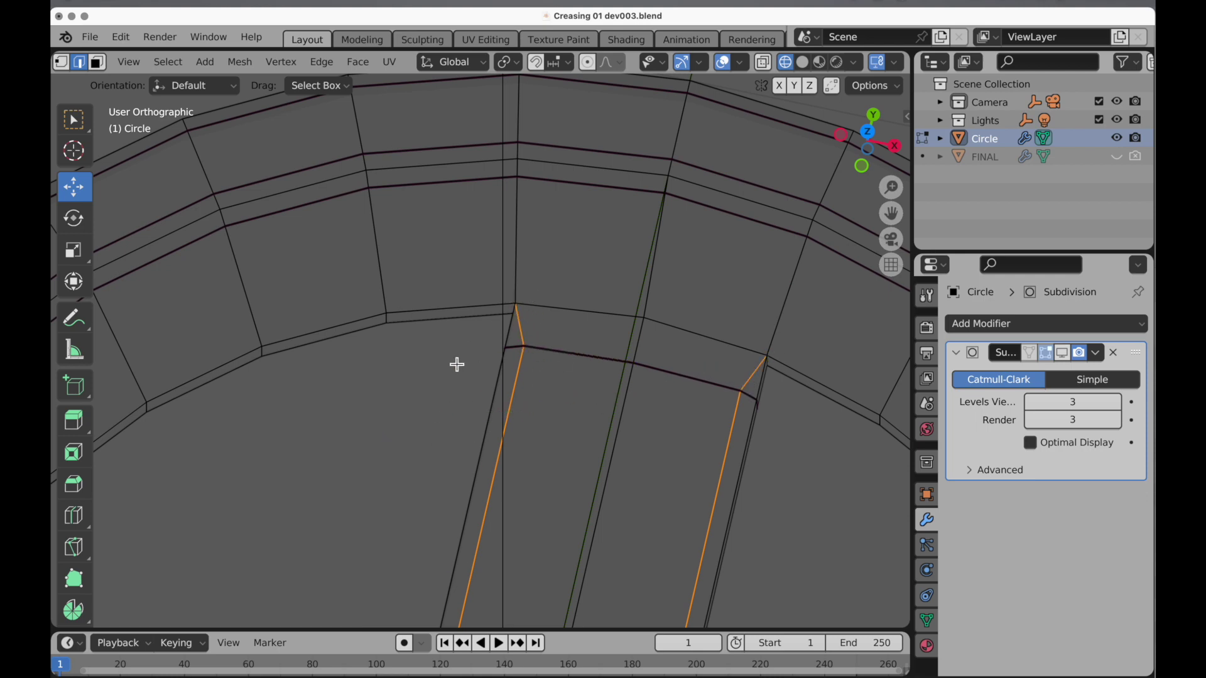
click(501, 365)
scroll(552, 390, down, 4)
- Show the Subdivision result in the viewport again and frame the strip's top end
middle_drag(552, 415, 708, 275)
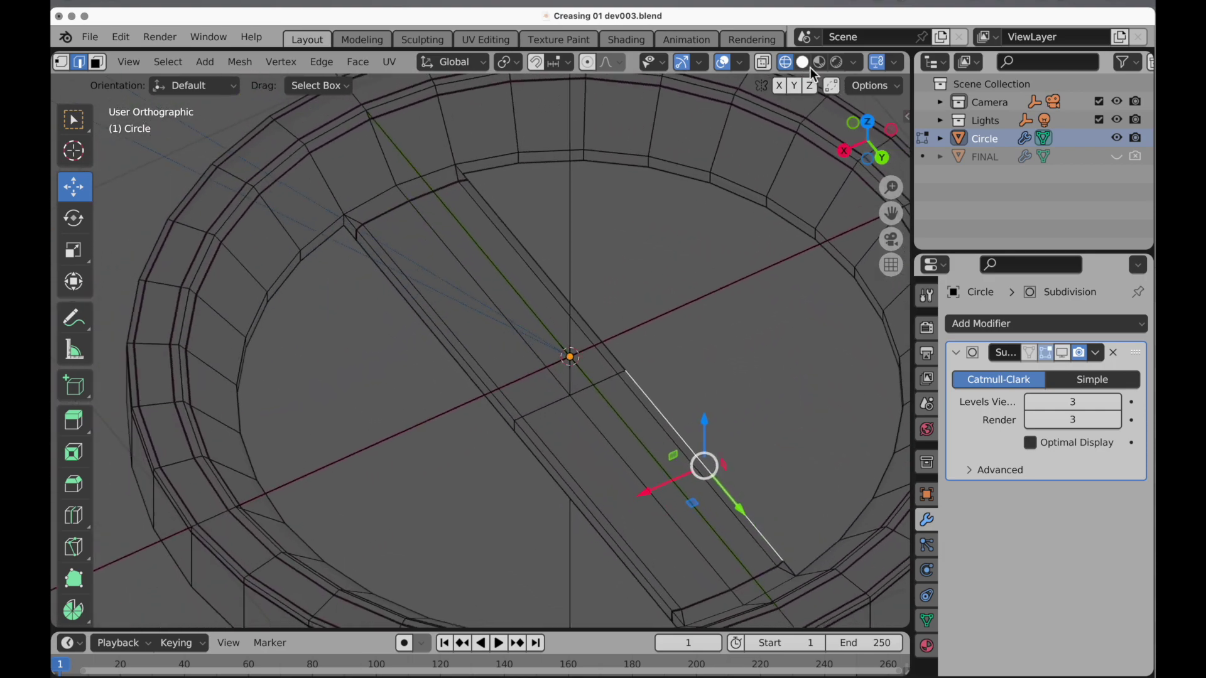
click(1063, 353)
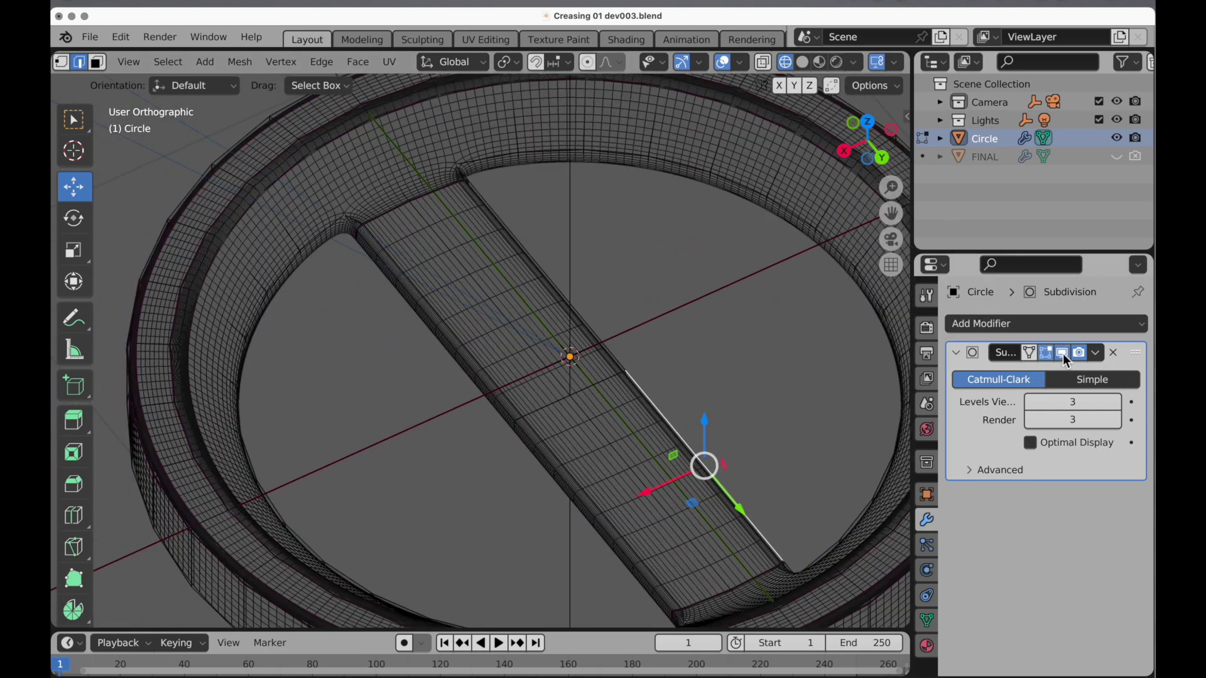
middle_drag(639, 331, 608, 393)
scroll(608, 393, up, 6)
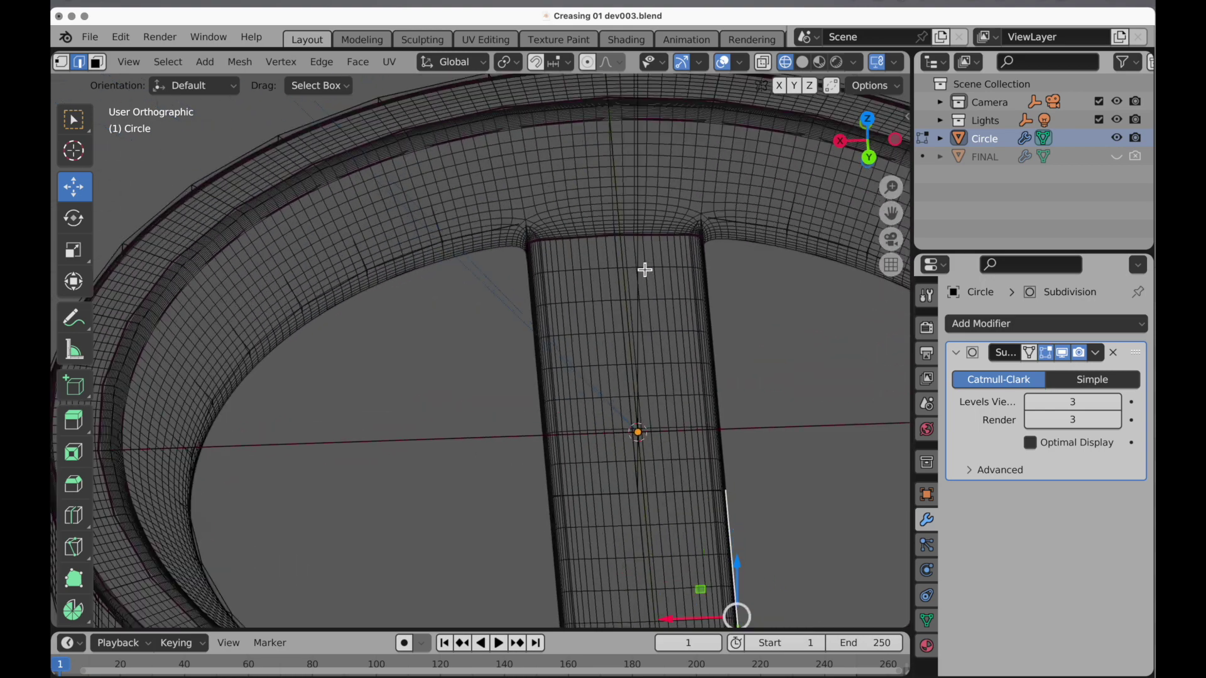
middle_drag(681, 210, 579, 166)
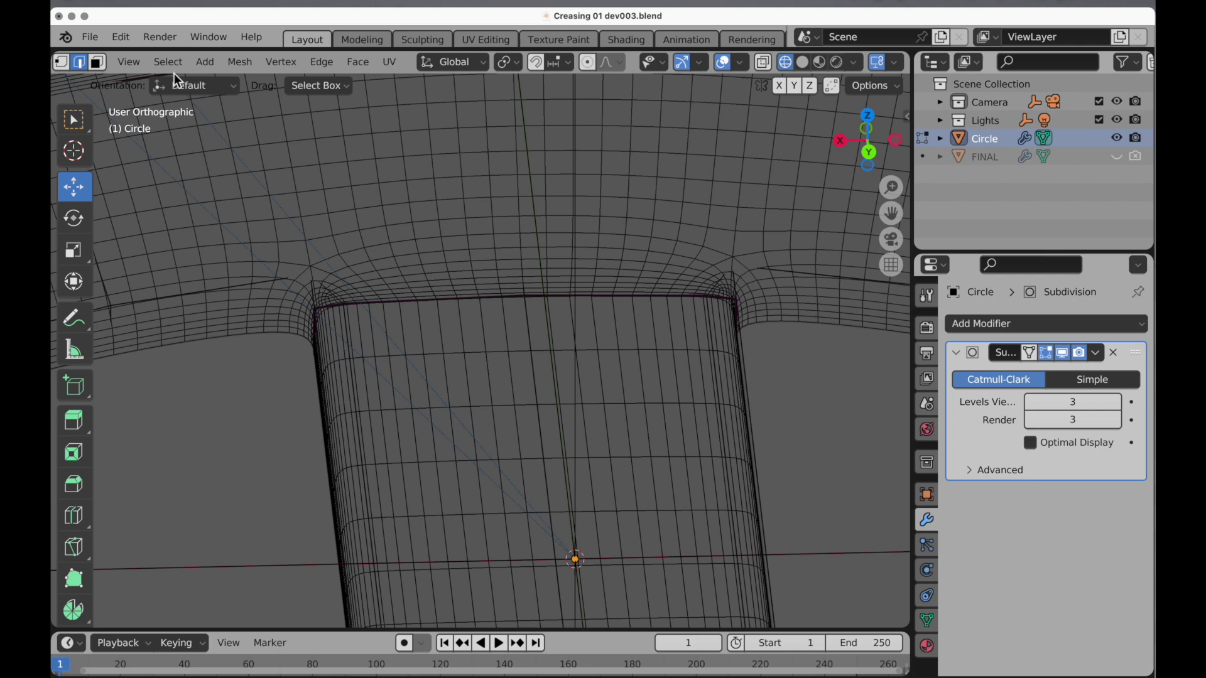
alt+click(349, 369)
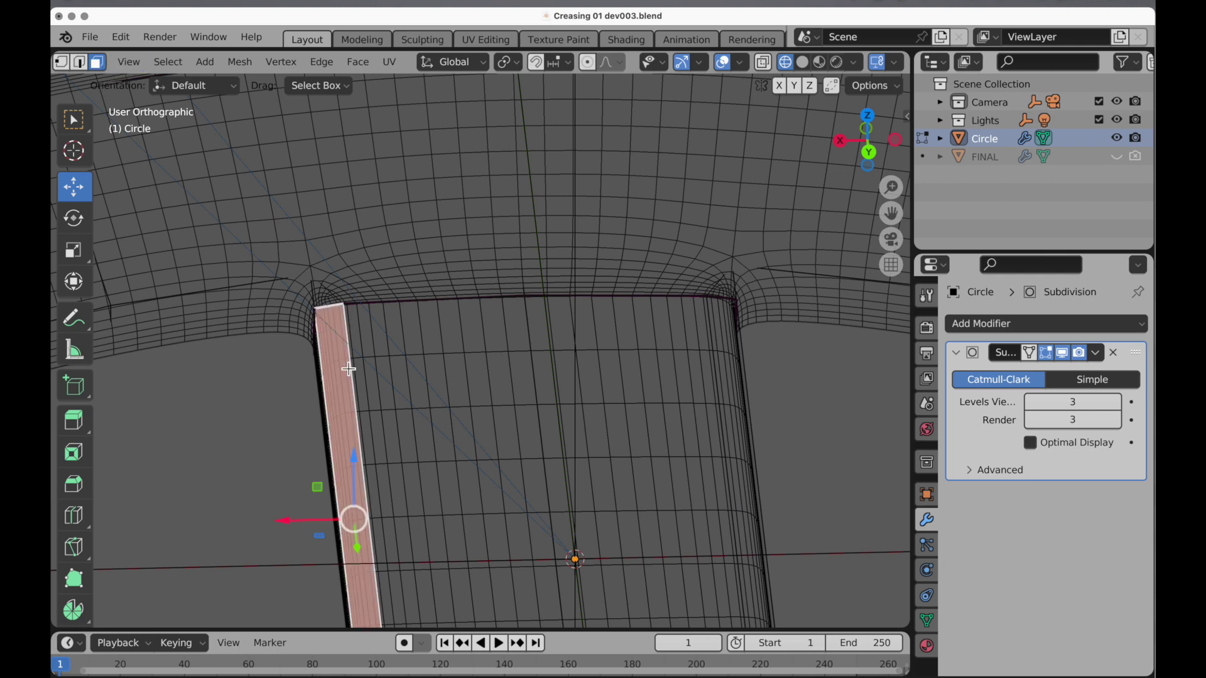
alt+click(385, 365)
key(alt+a)
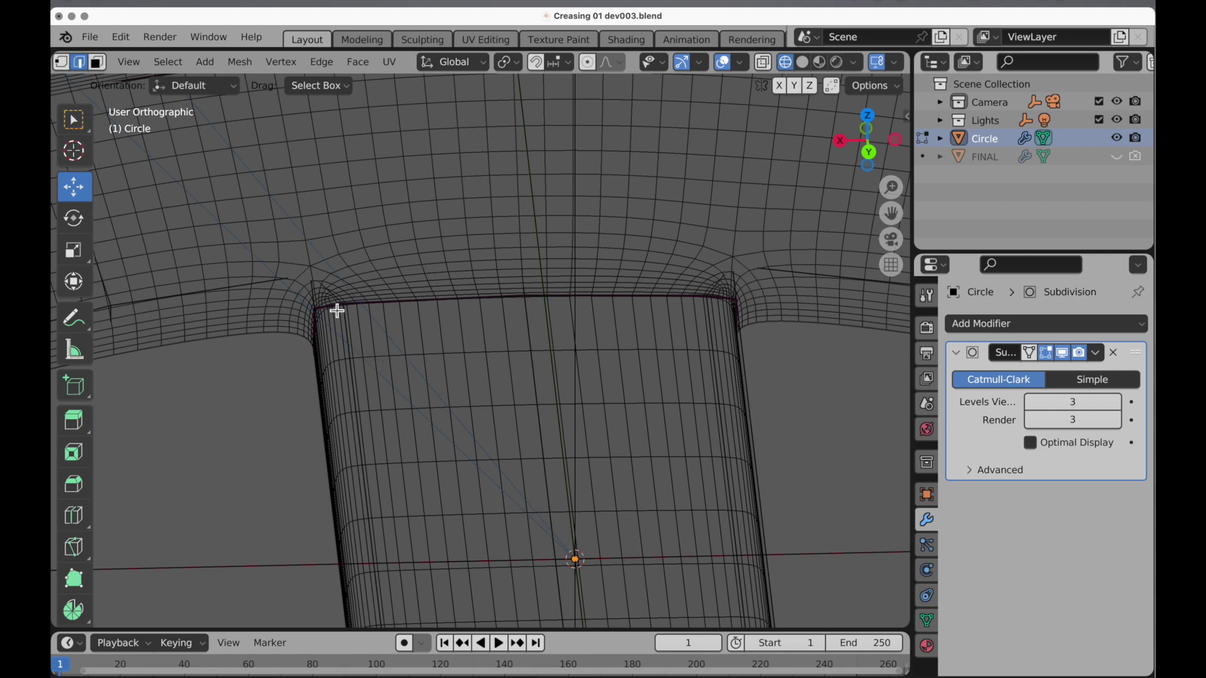
- Crease the left and right strip edge loops at 1.000
alt+click(350, 324)
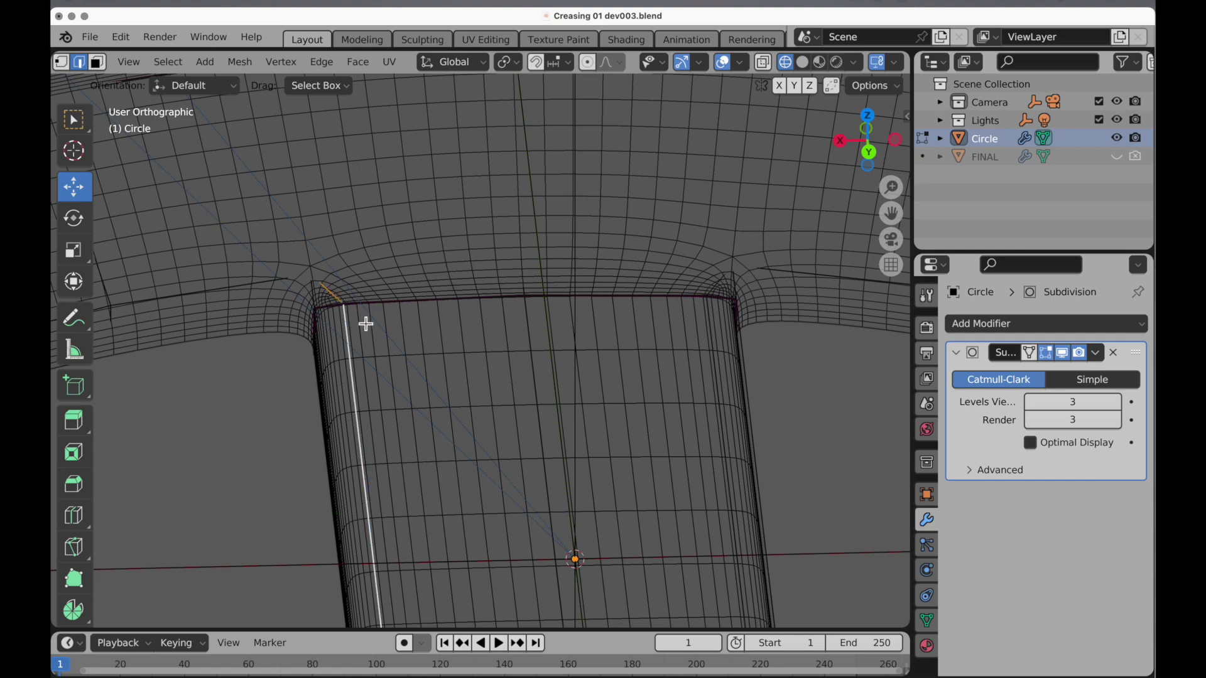
alt+shift+click(713, 325)
scroll(710, 322, down, 5)
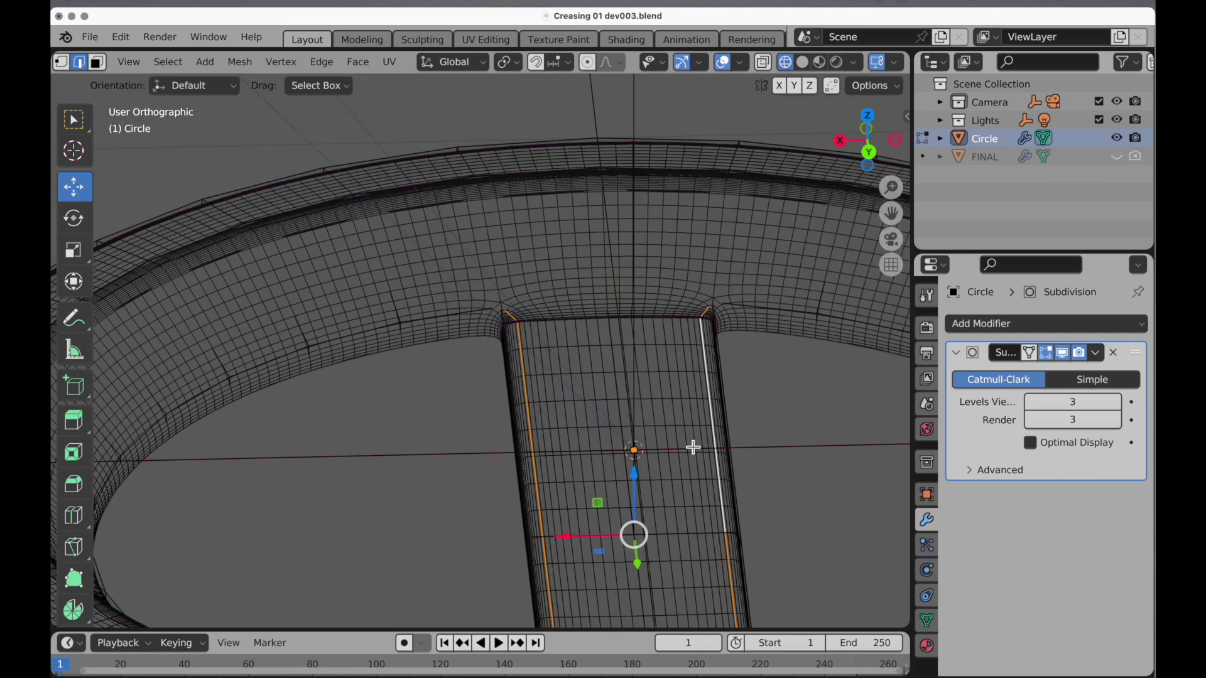
key(shift+e)
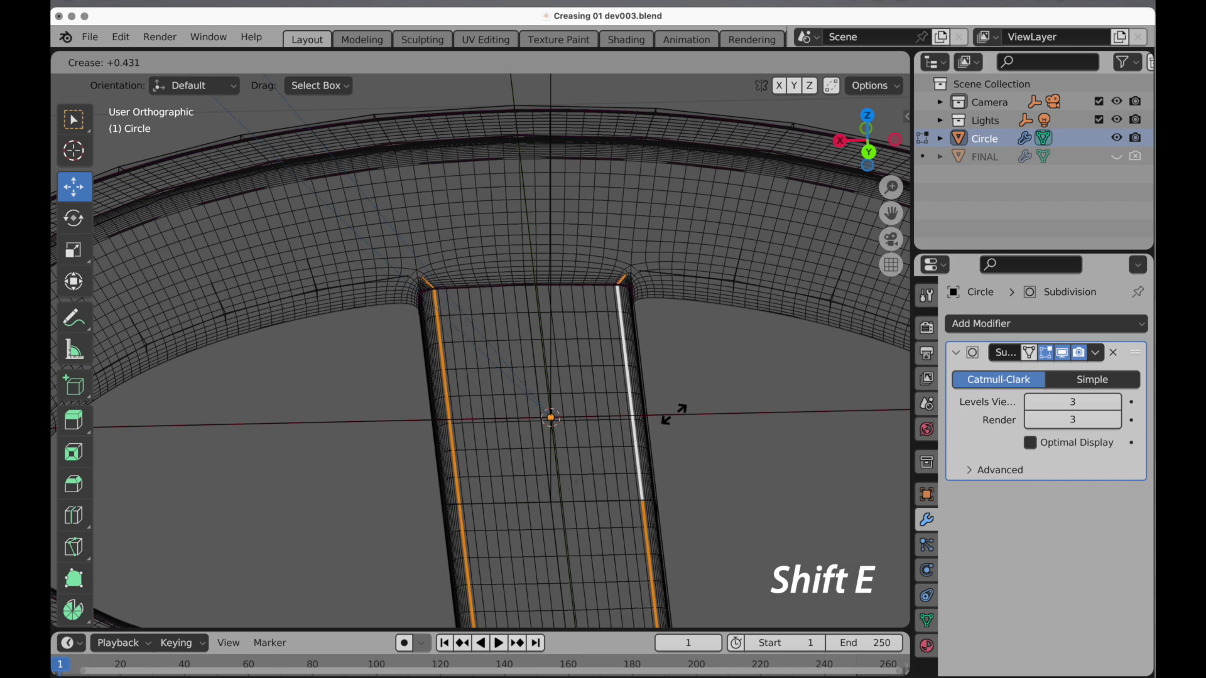
click(346, 422)
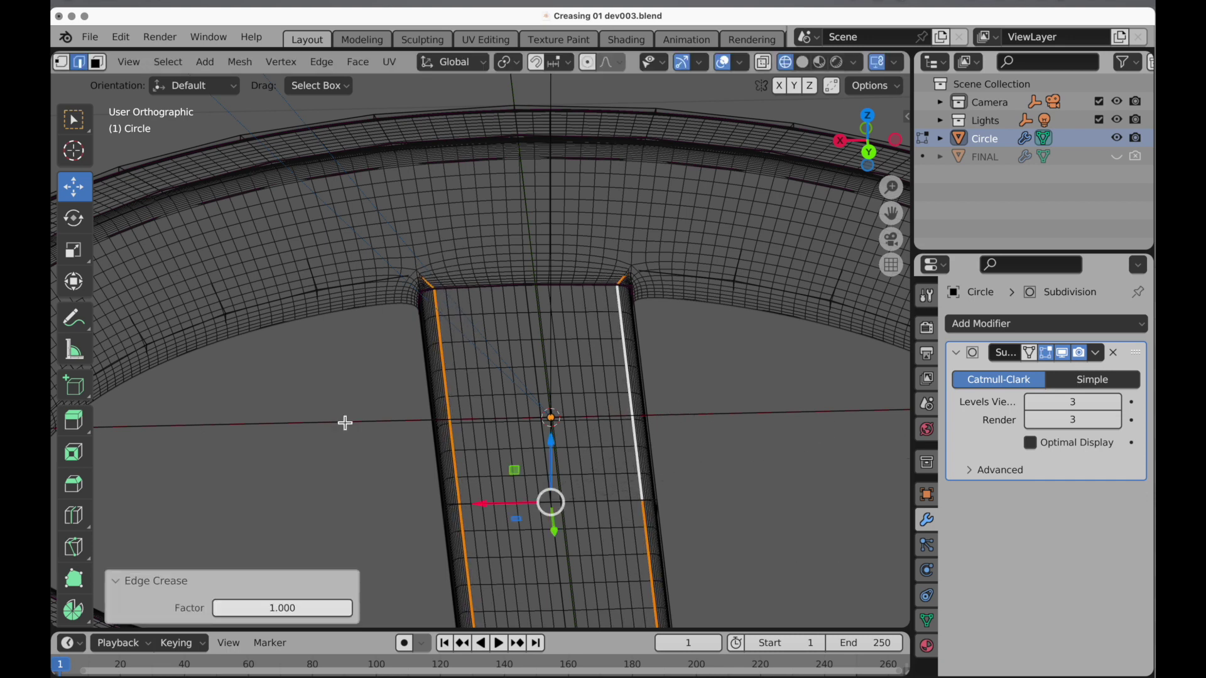
- Return to Object Mode and inspect the deselected ring in Solid shading from several angles
key(Tab)
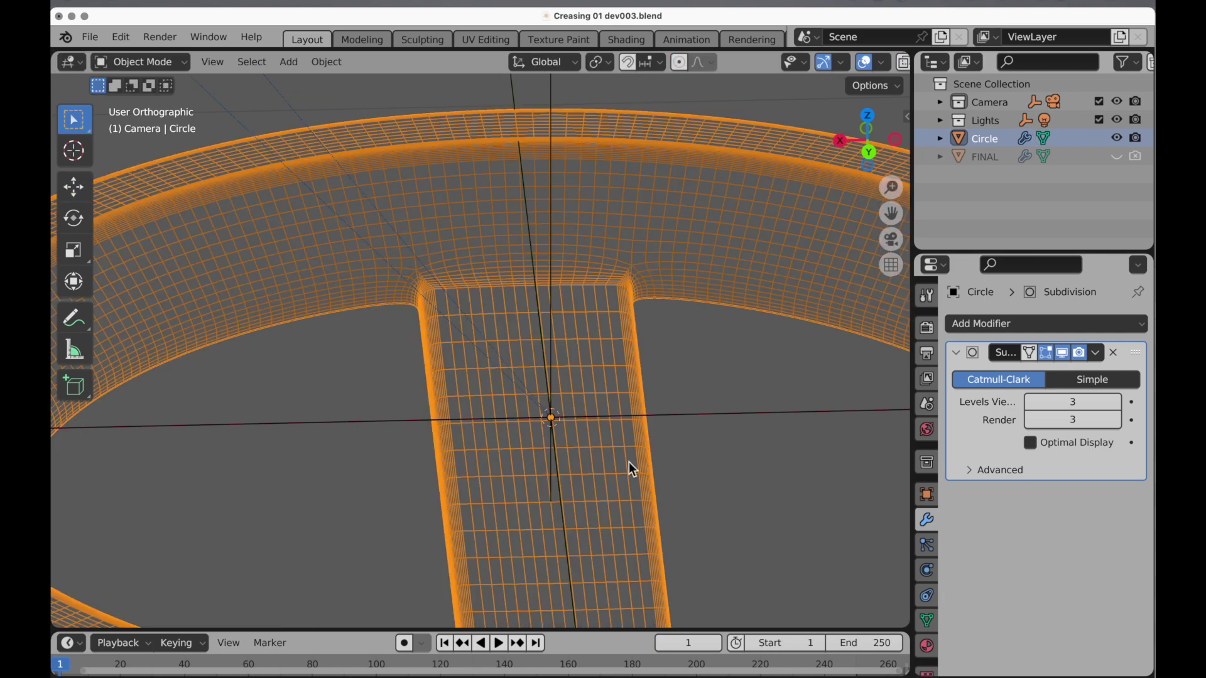
middle_drag(661, 437, 619, 448)
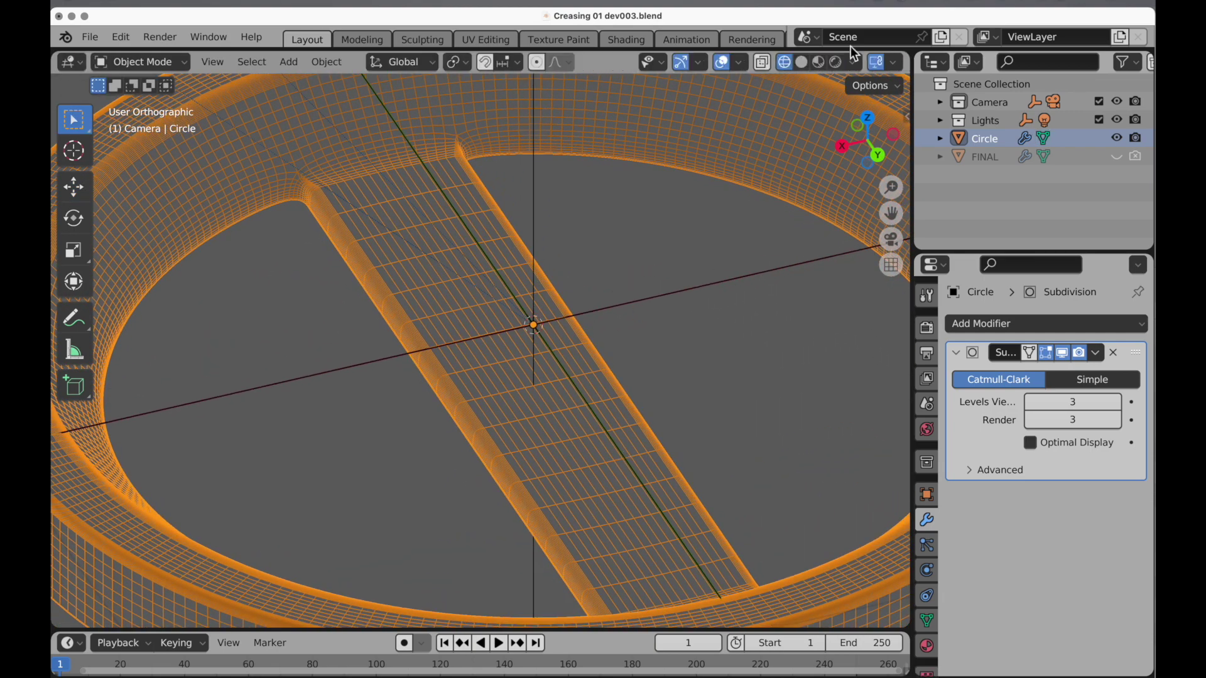
click(803, 62)
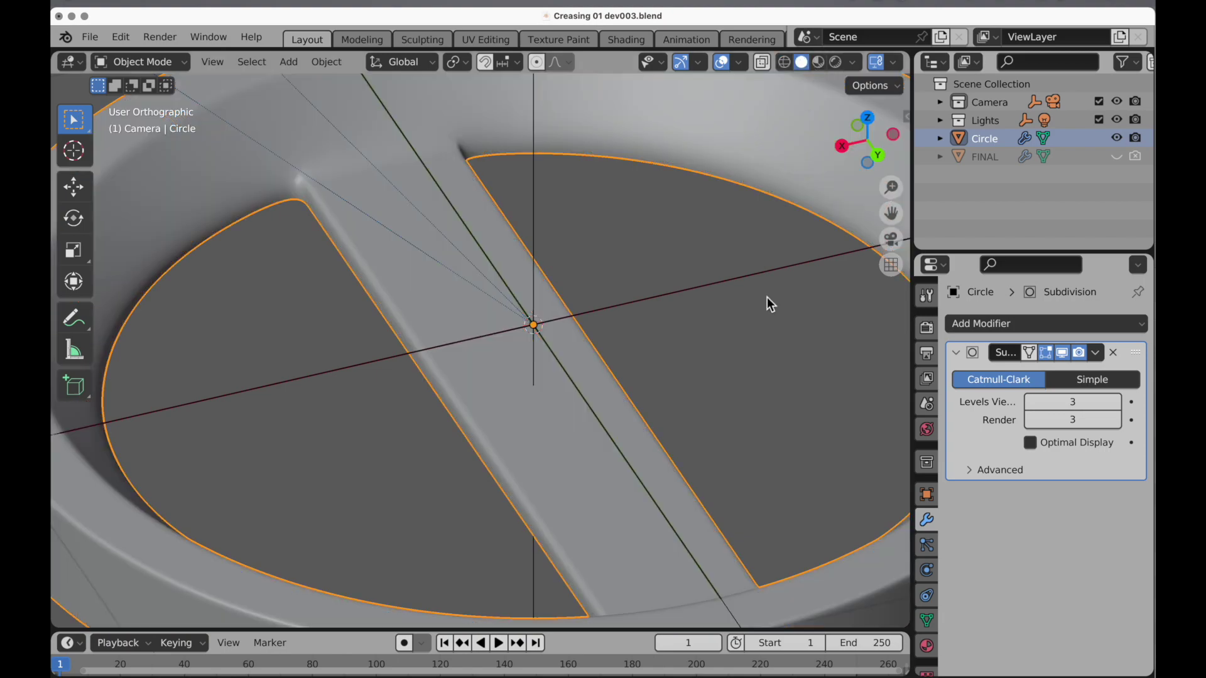
click(766, 296)
mouse_move(763, 296)
middle_down()
mouse_move(717, 351)
mouse_move(723, 365)
mouse_move(652, 385)
mouse_move(756, 383)
mouse_move(757, 406)
mouse_move(654, 367)
mouse_move(704, 443)
mouse_move(722, 434)
mouse_move(541, 312)
middle_up()
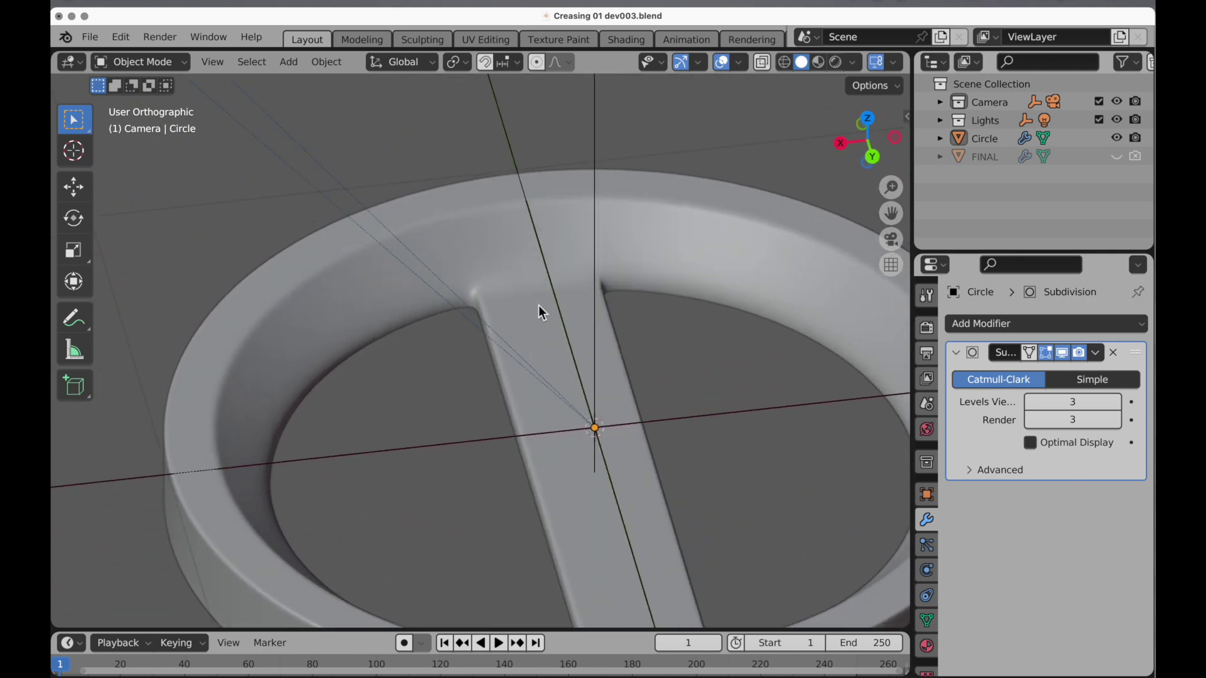
scroll(587, 261, up, 3)
- In Edit Mode, add an edge loop around the ring's top rim, slid to a 0.697 factor
key(Tab)
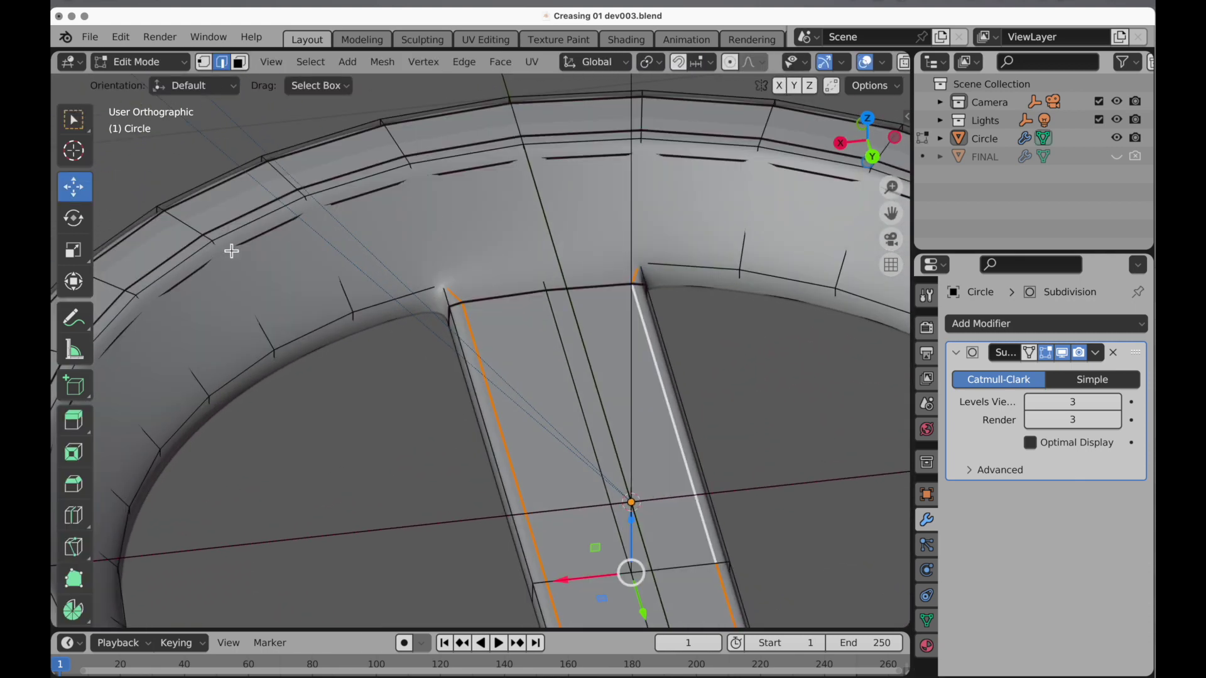
click(74, 515)
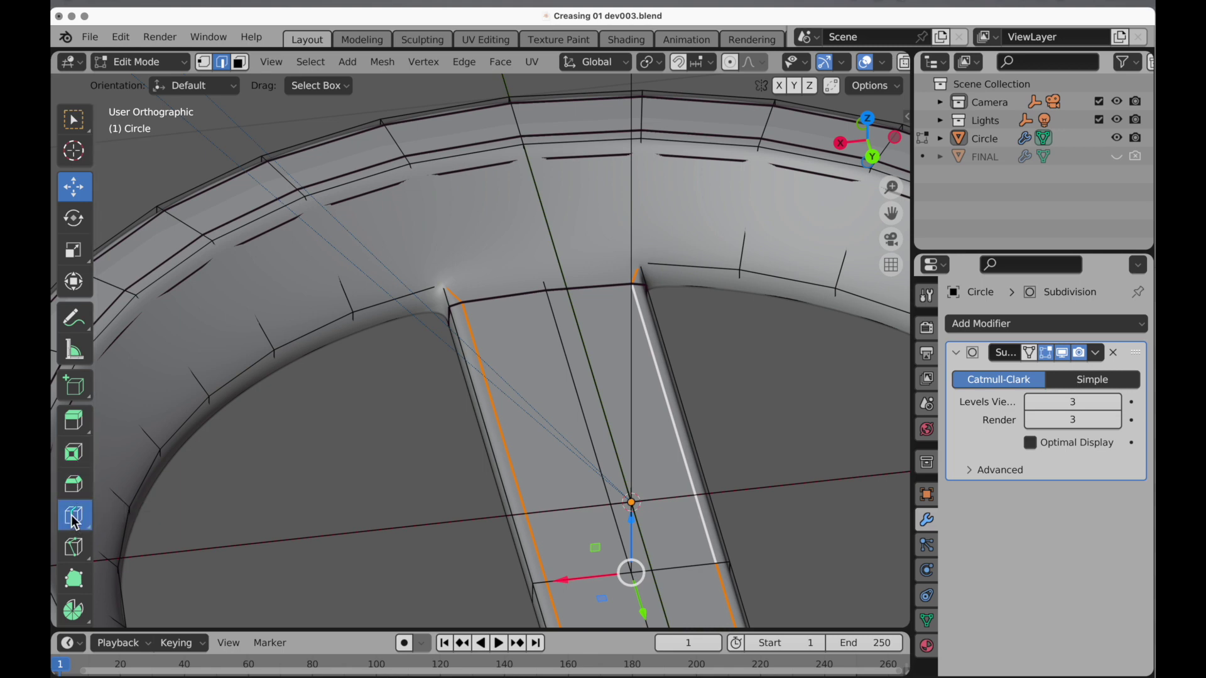
drag(324, 264, 348, 296)
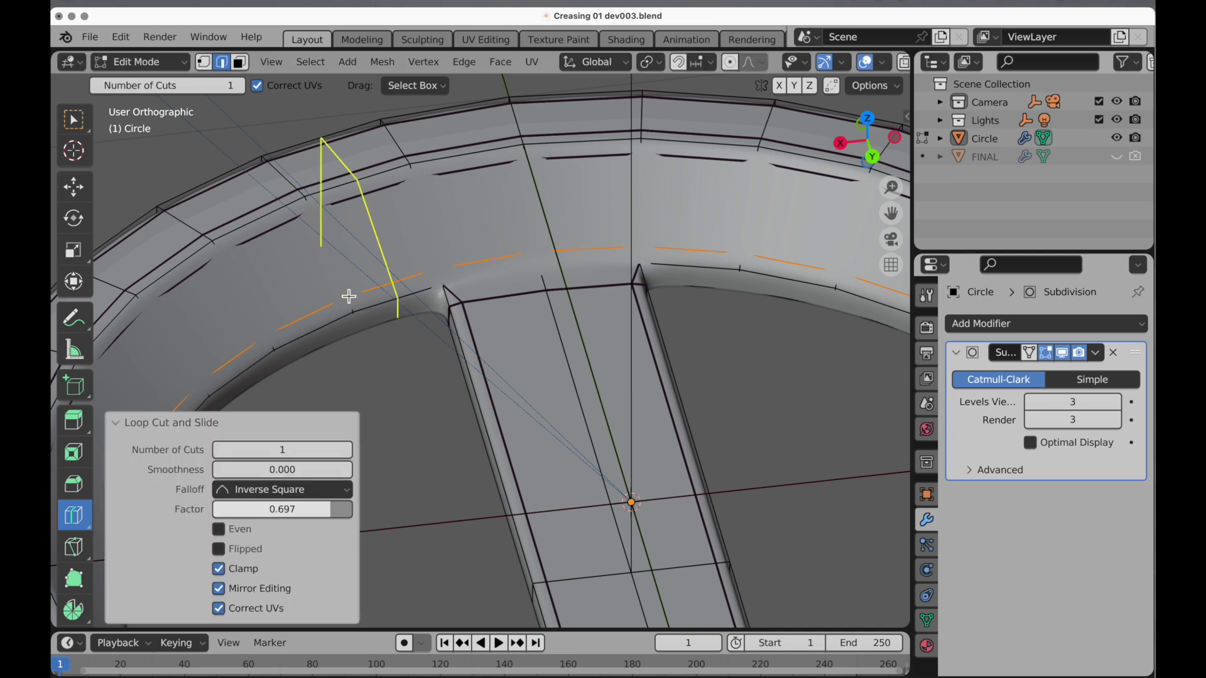
click(73, 186)
scroll(408, 348, down, 5)
middle_drag(411, 343, 443, 356)
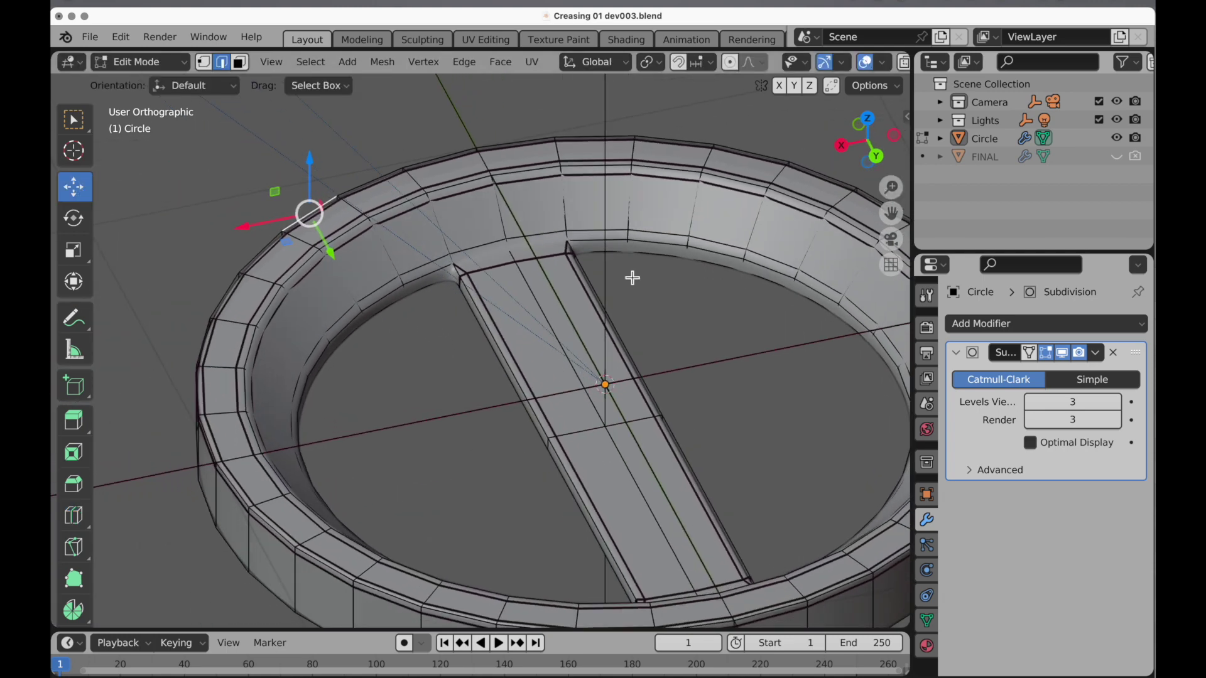
- Switch to Object Mode, select the Circle ring and zoom in on its rounded rim
click(139, 63)
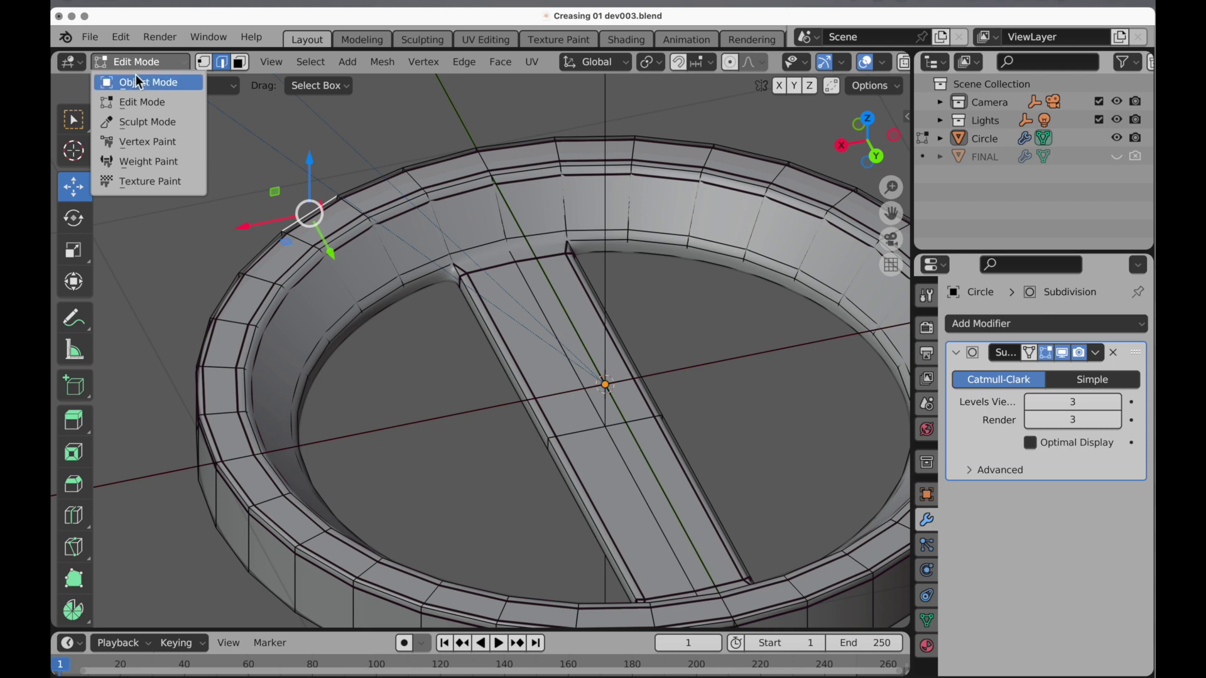
click(135, 81)
scroll(316, 220, down, 2)
middle_drag(316, 220, 315, 380)
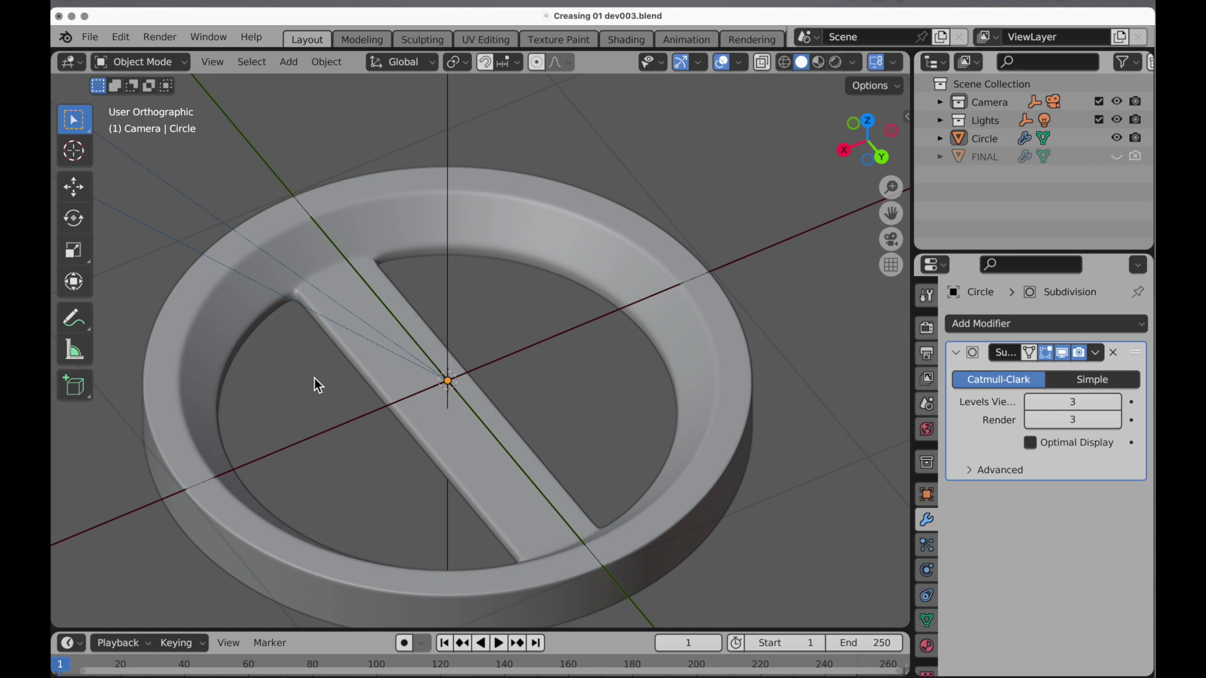
click(316, 382)
scroll(247, 257, up, 3)
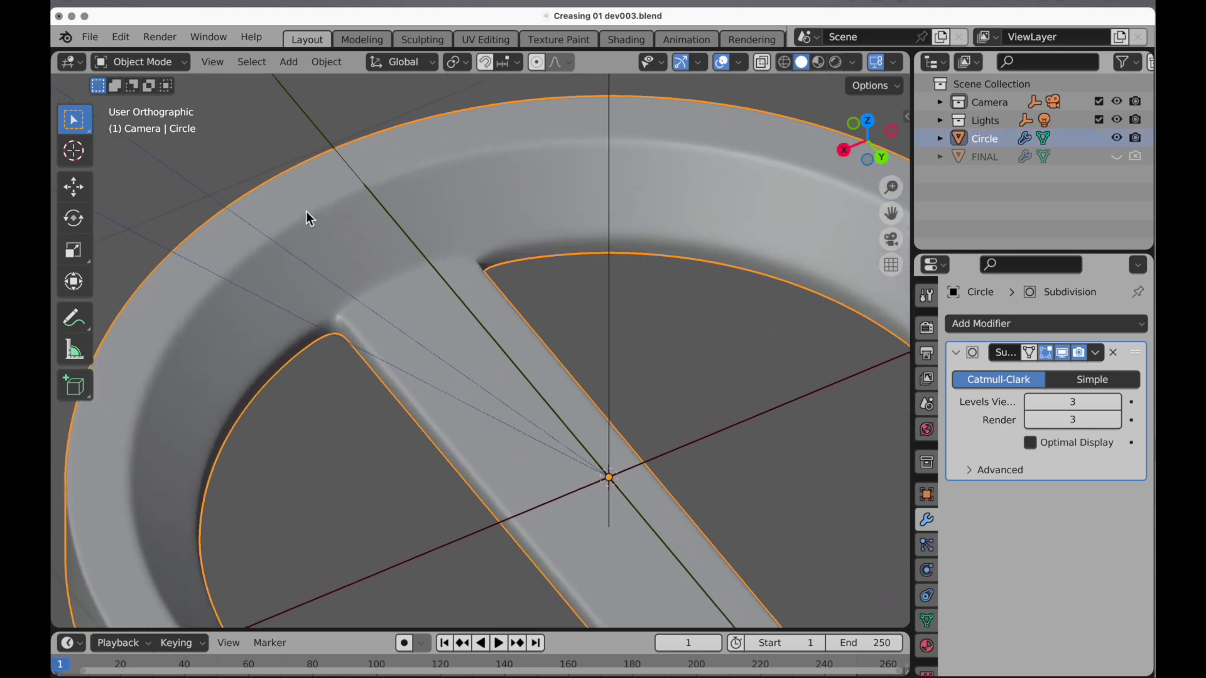
scroll(306, 213, up, 5)
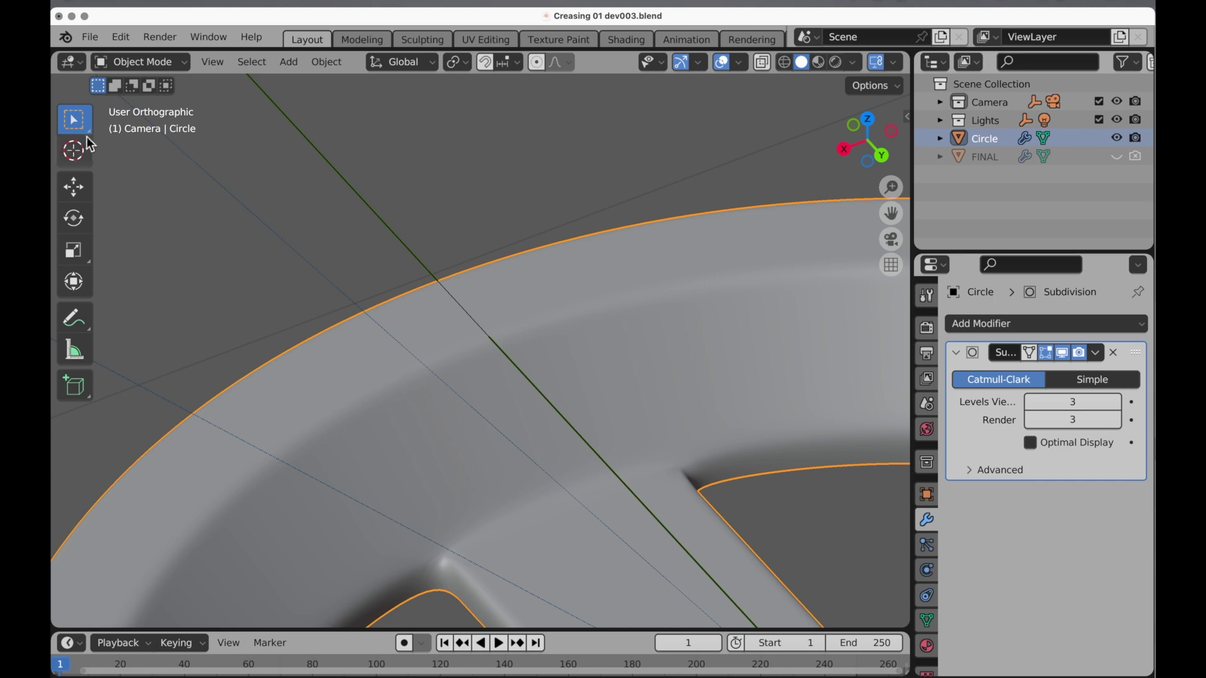
- Enter Edit Mode, select the rim edge loop and hide the subdivision modifier in the viewport
click(104, 62)
click(129, 105)
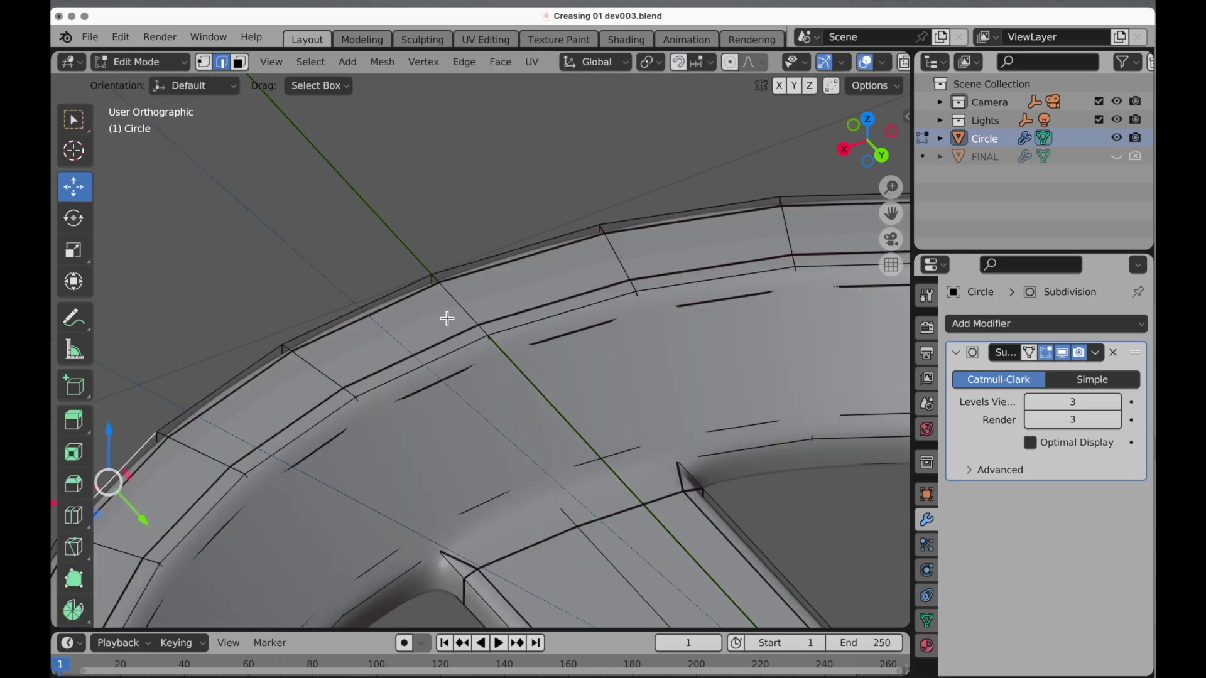
alt+click(411, 380)
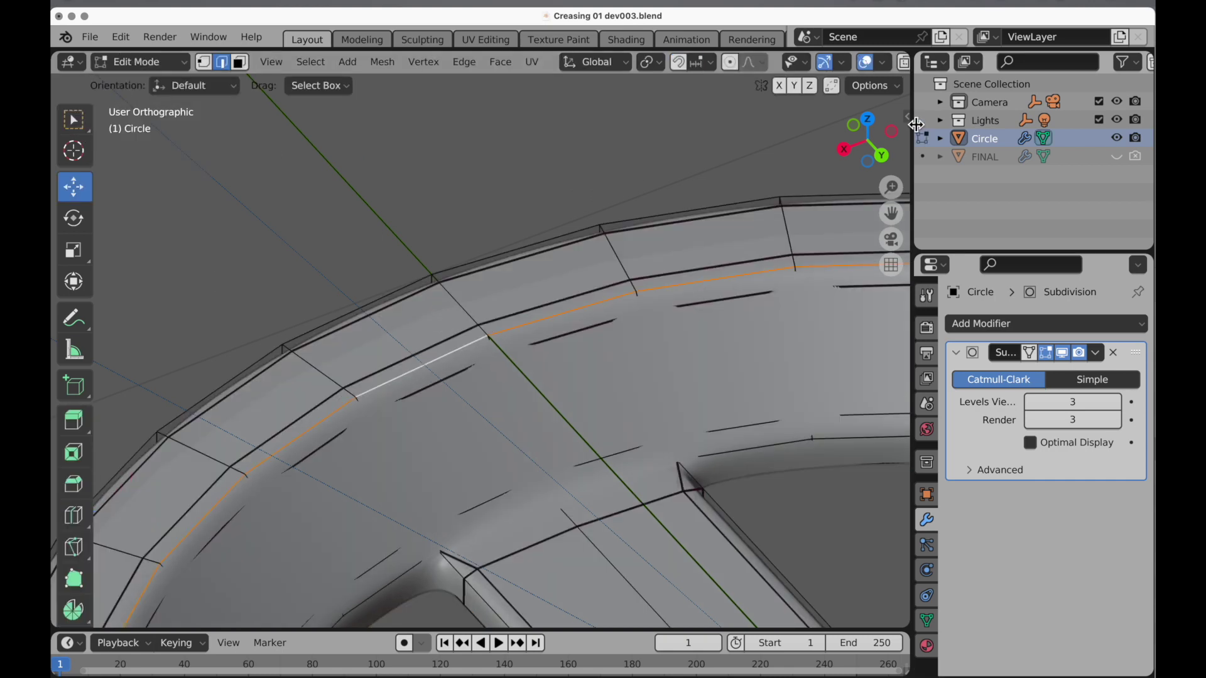
click(1063, 353)
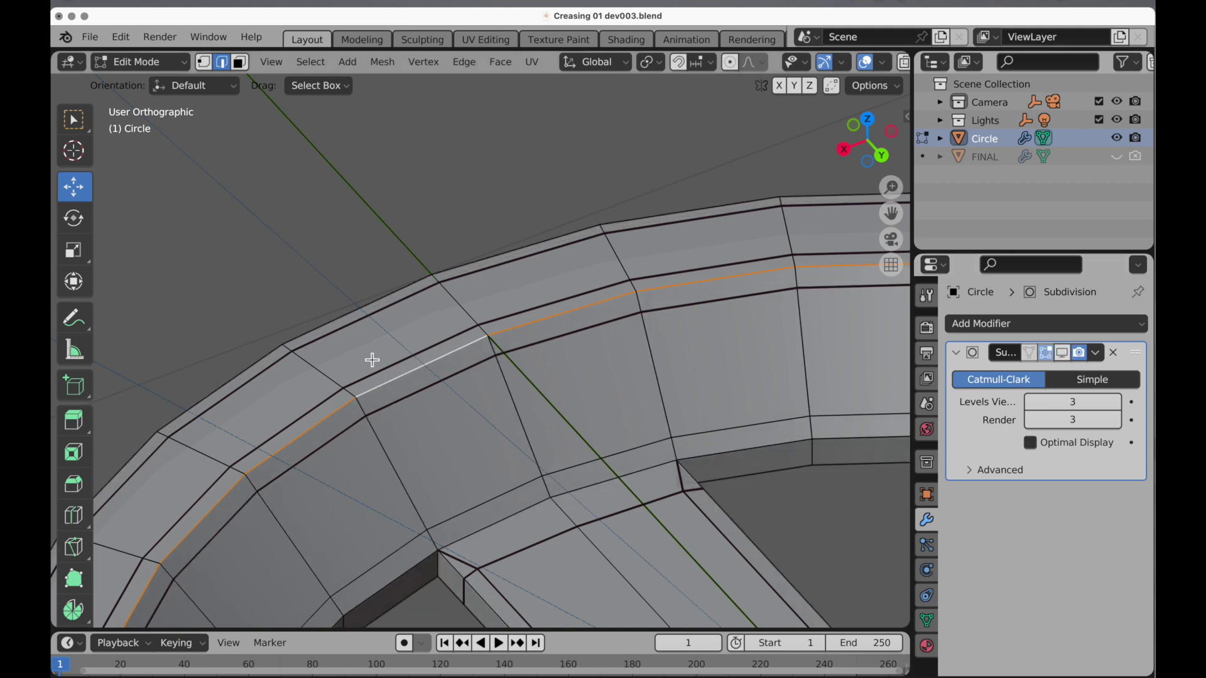
- Dissolve the selected rim edges, then show the subdivision result in the viewport again
middle_drag(372, 360, 402, 407)
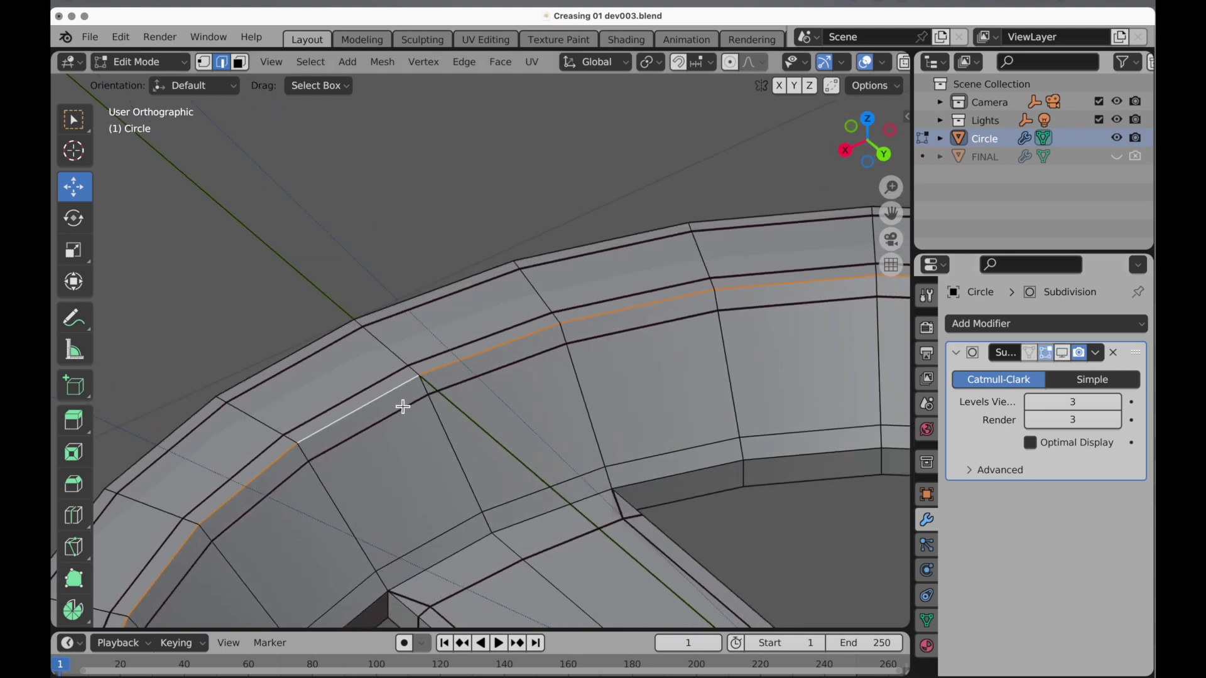
right_click(549, 210)
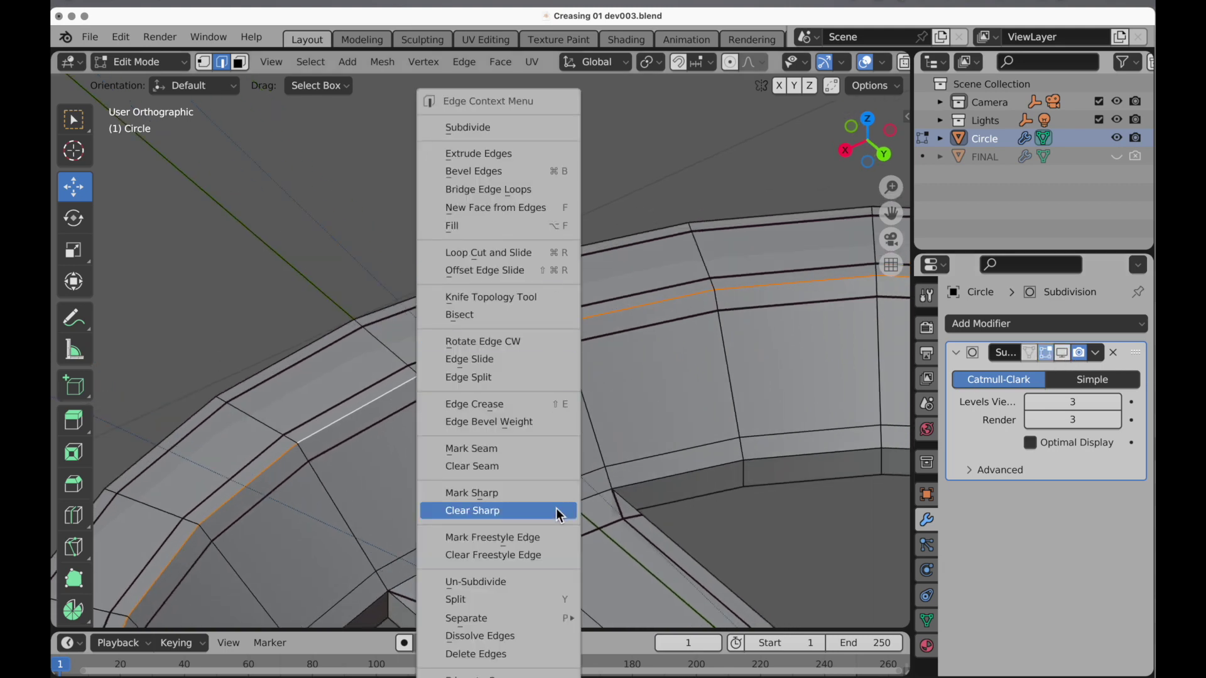
click(480, 636)
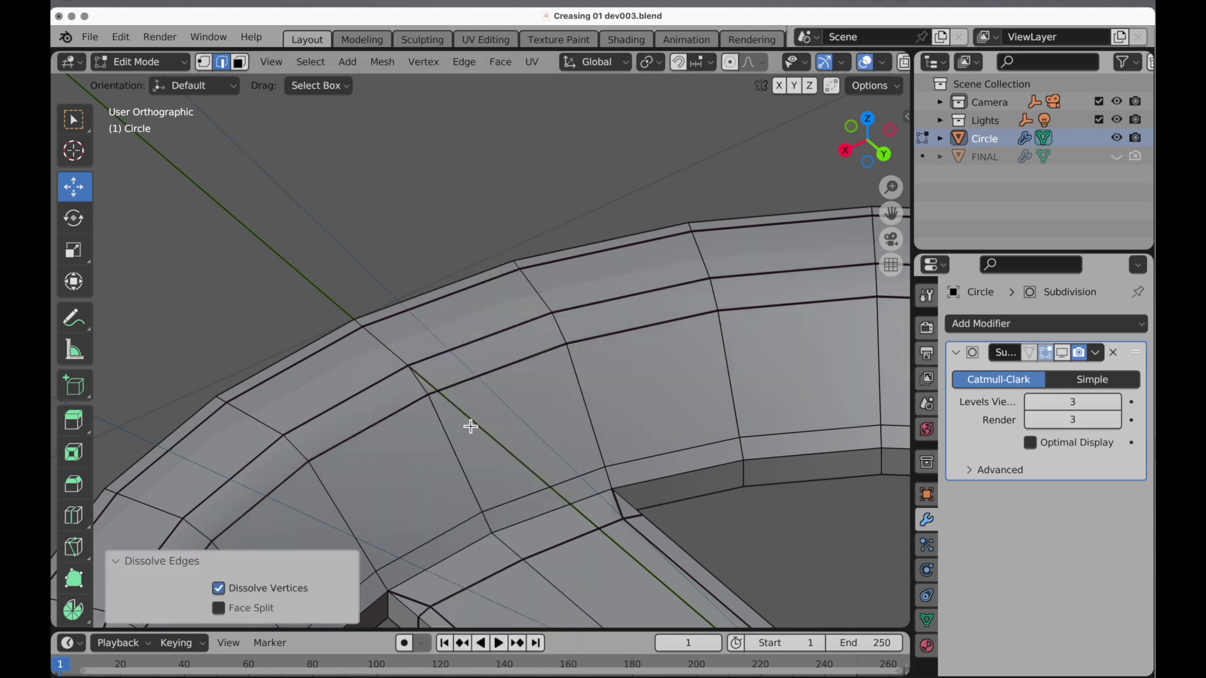
scroll(417, 451, down, 2)
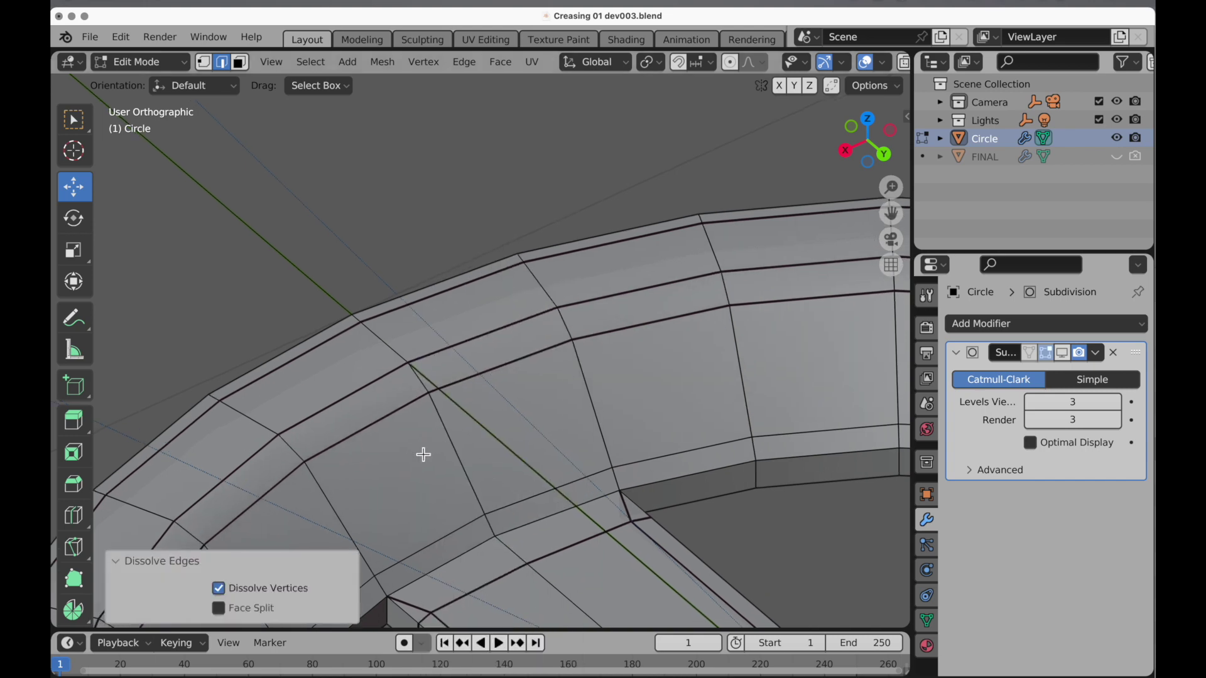
middle_drag(420, 452, 603, 345)
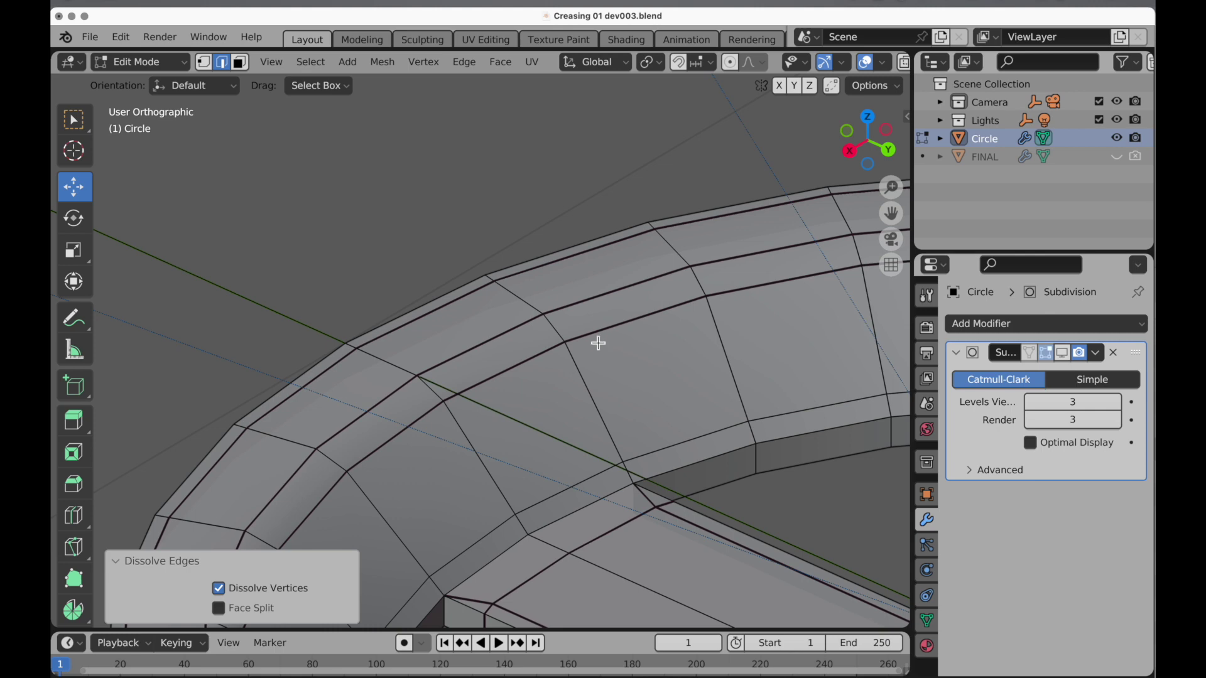
click(1063, 353)
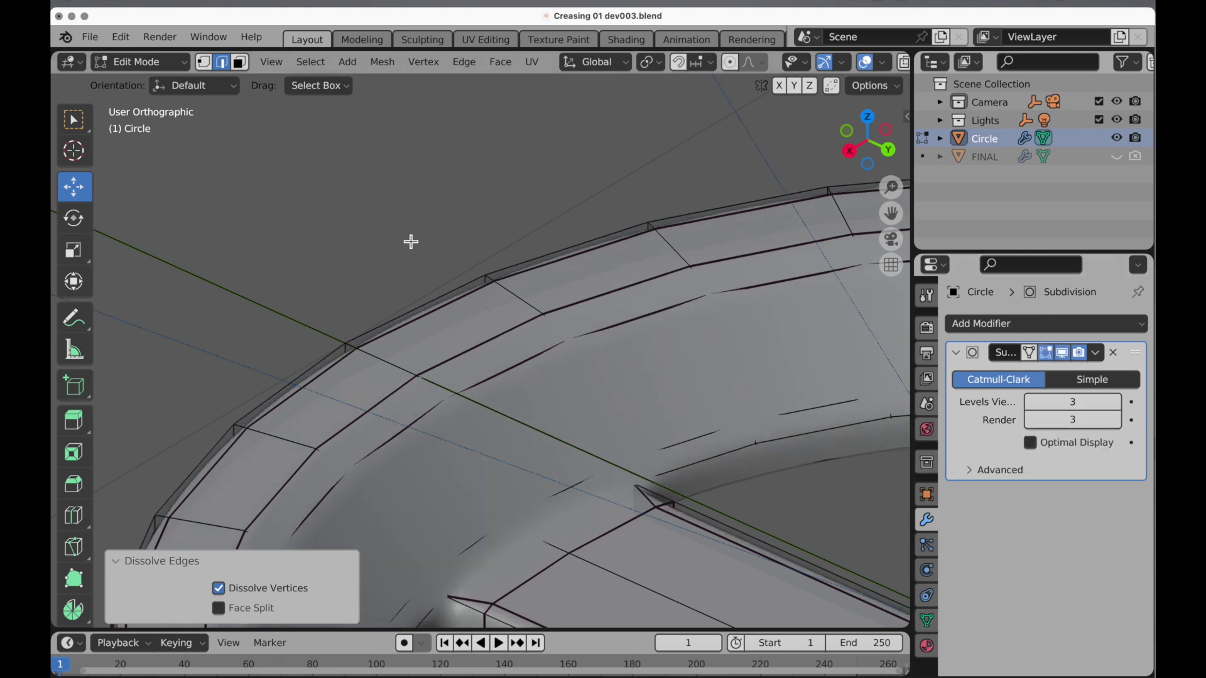
- In Object Mode, inspect the ring's dense subdivided wireframe, then return to Solid shading
click(129, 63)
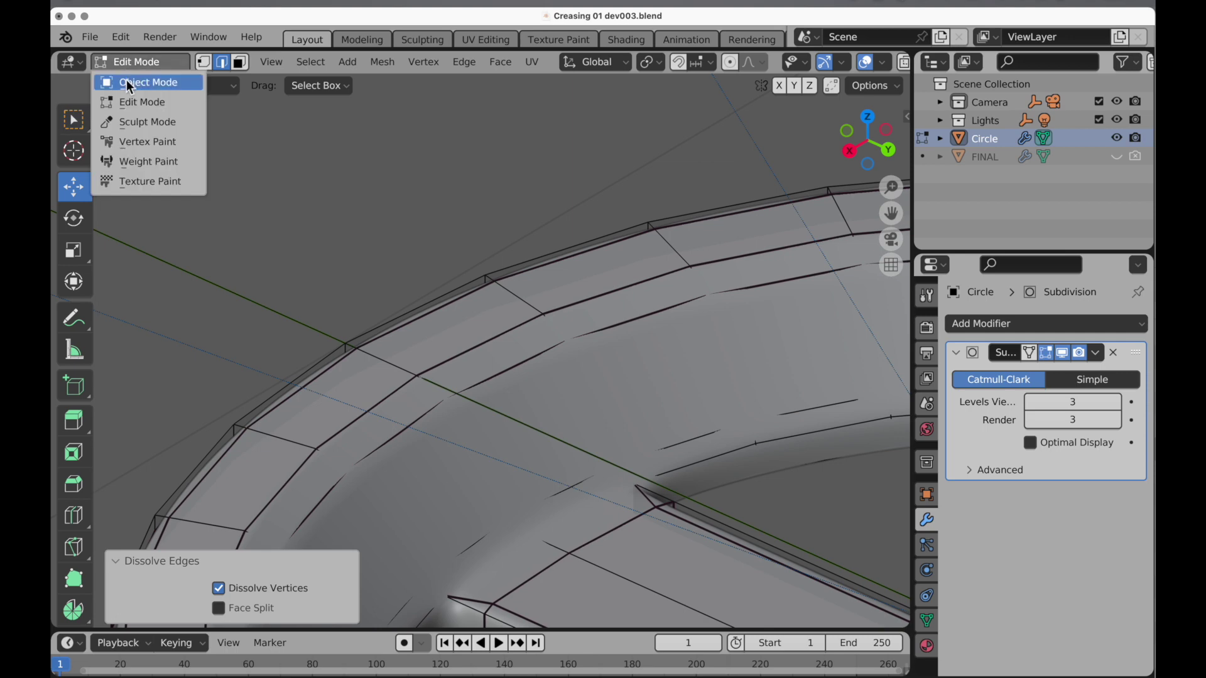
click(126, 83)
scroll(475, 431, up, 3)
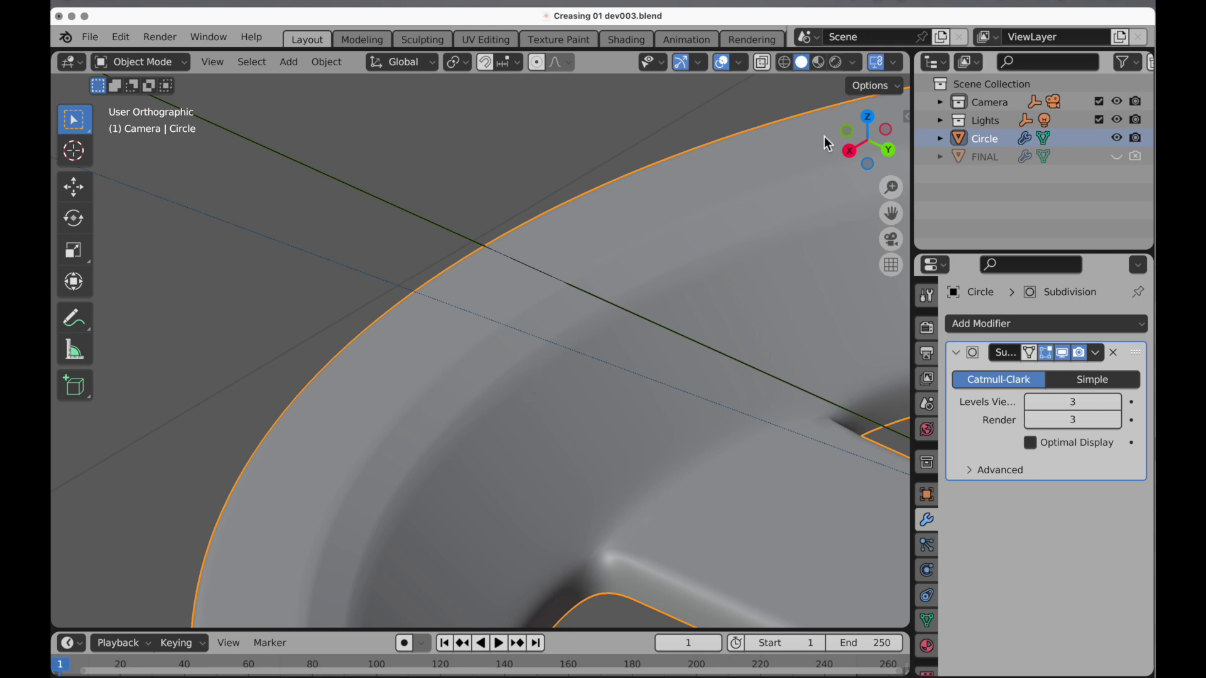
click(785, 62)
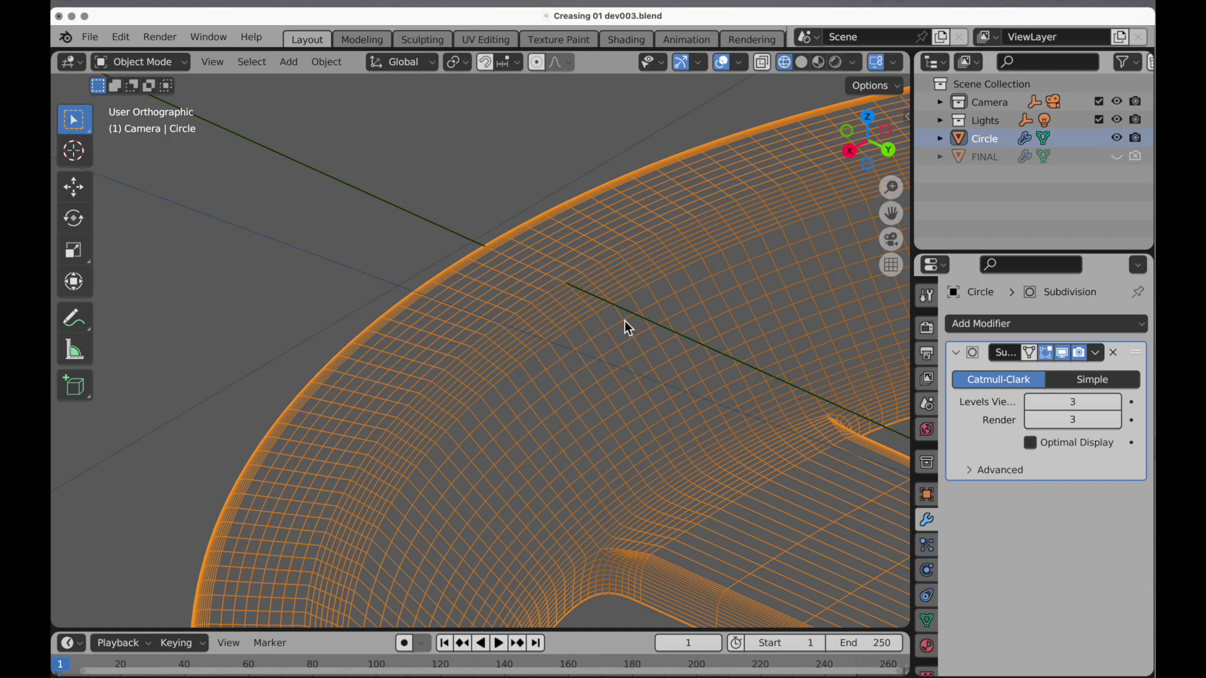
middle_drag(624, 324, 512, 421)
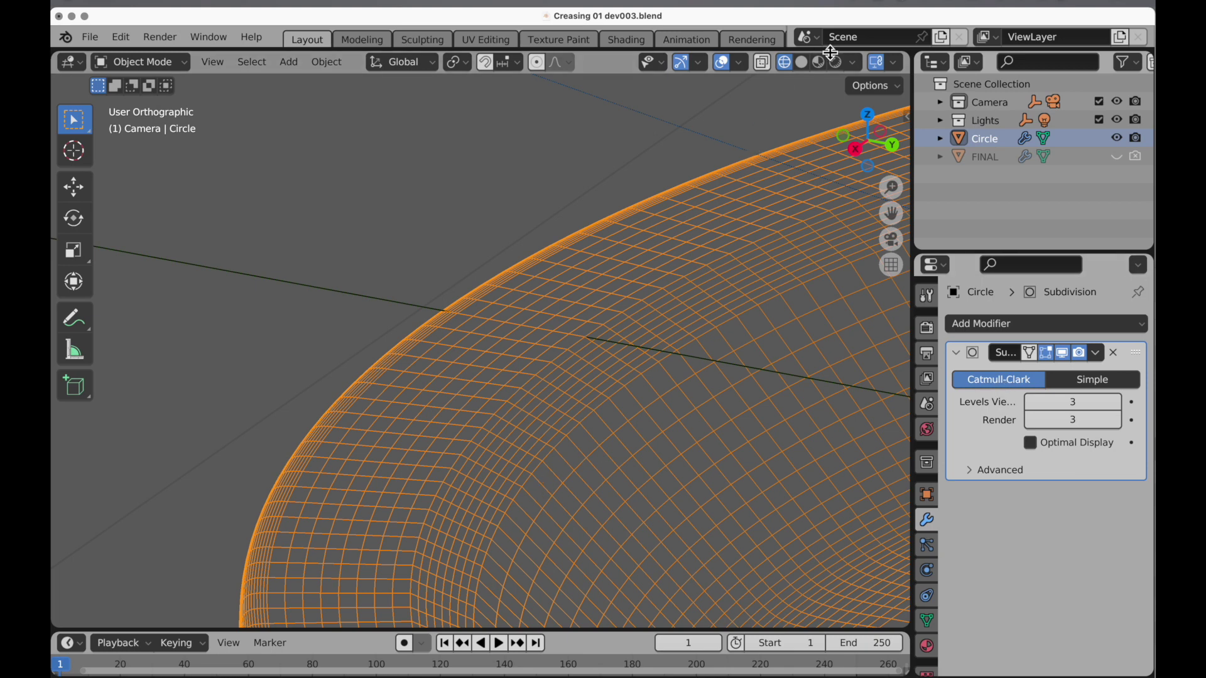
click(803, 63)
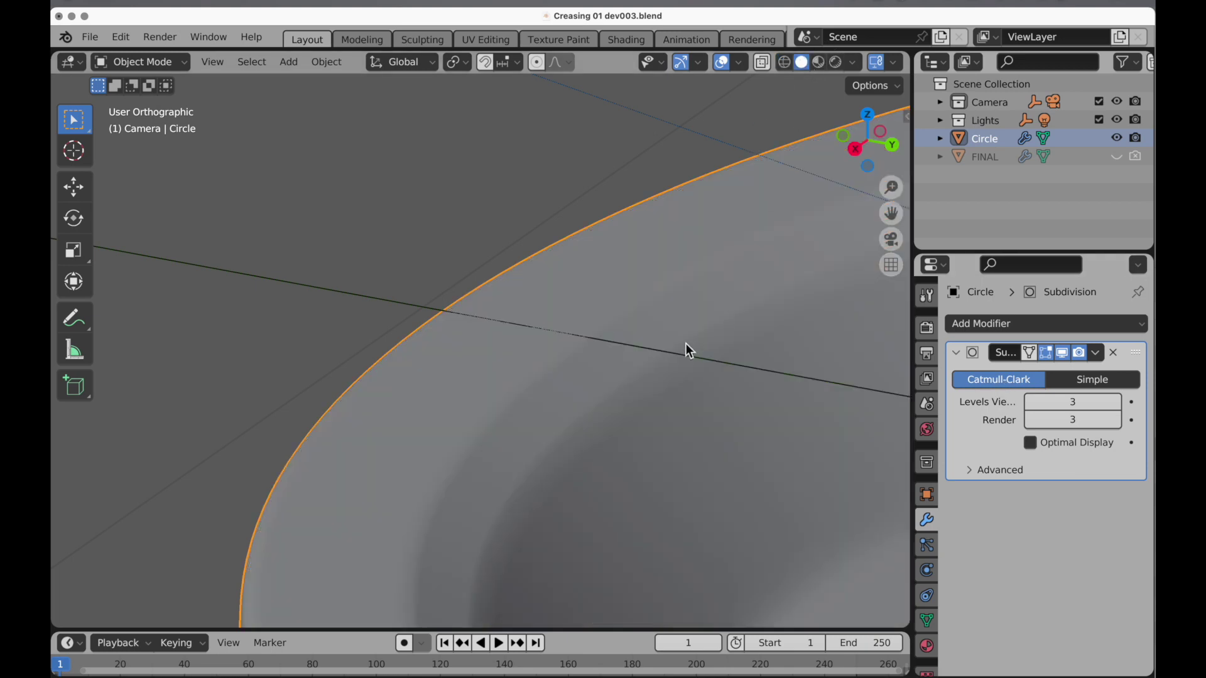
- In Edit Mode, mark two crossing rim edge loops as sharp with Edge > Mark Sharp
key(Tab)
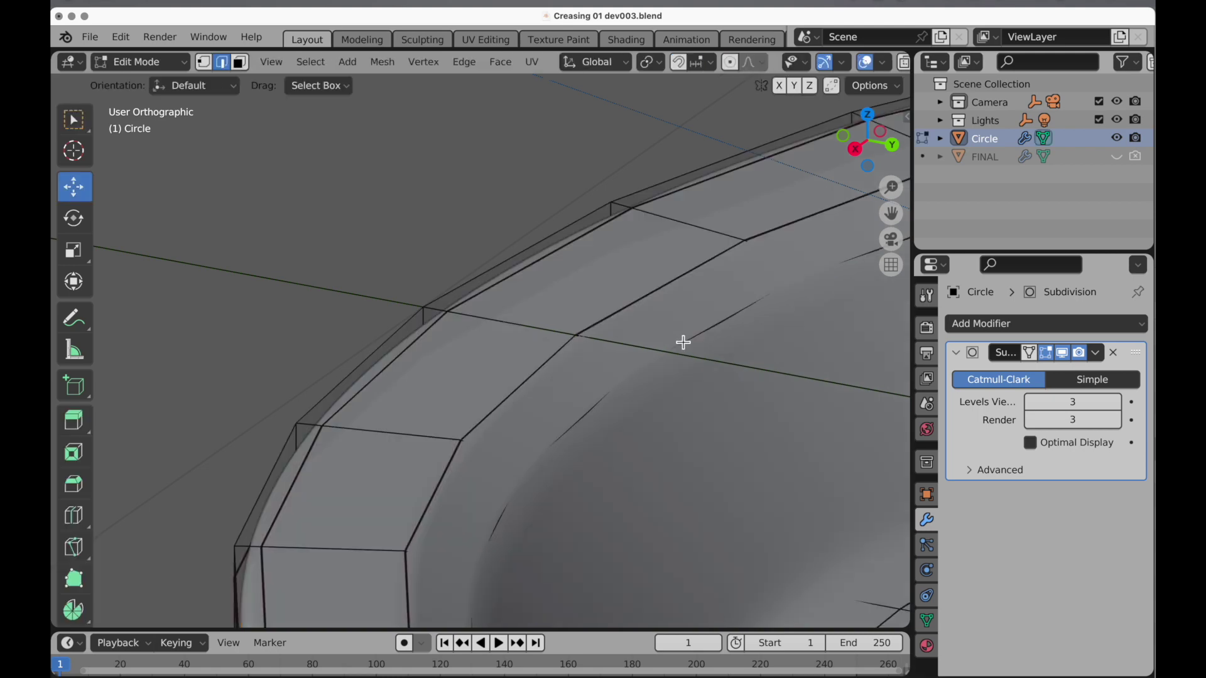
alt+click(587, 413)
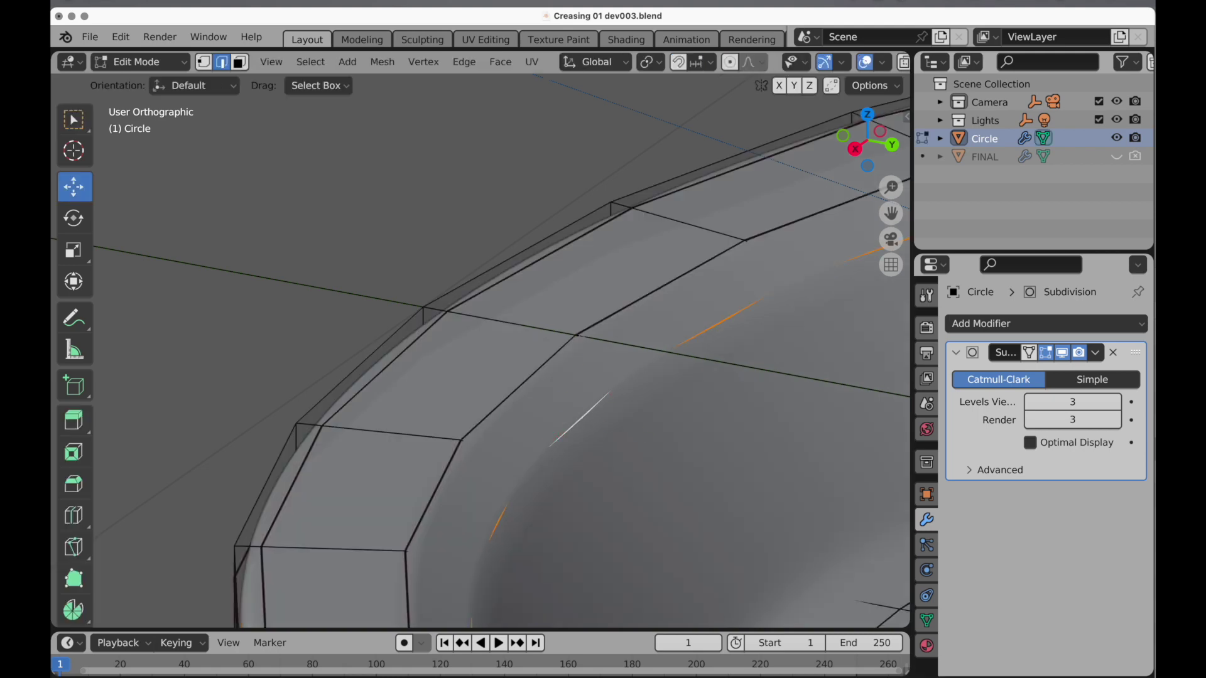
alt+shift+click(545, 365)
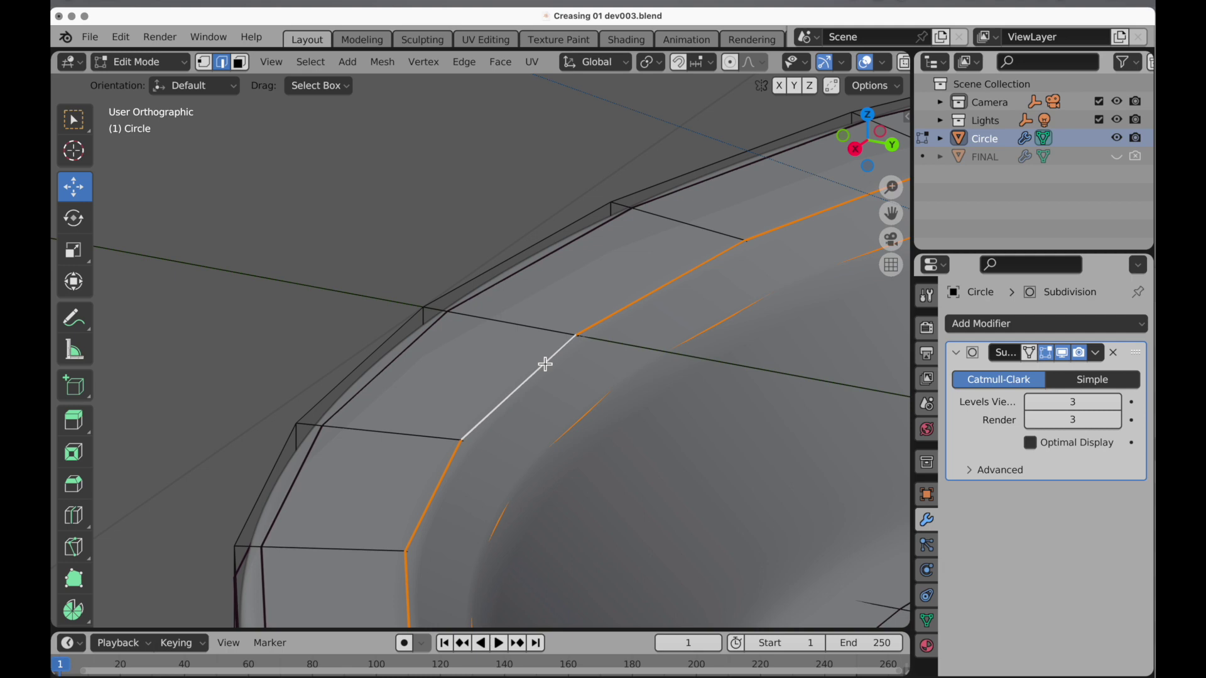
click(478, 66)
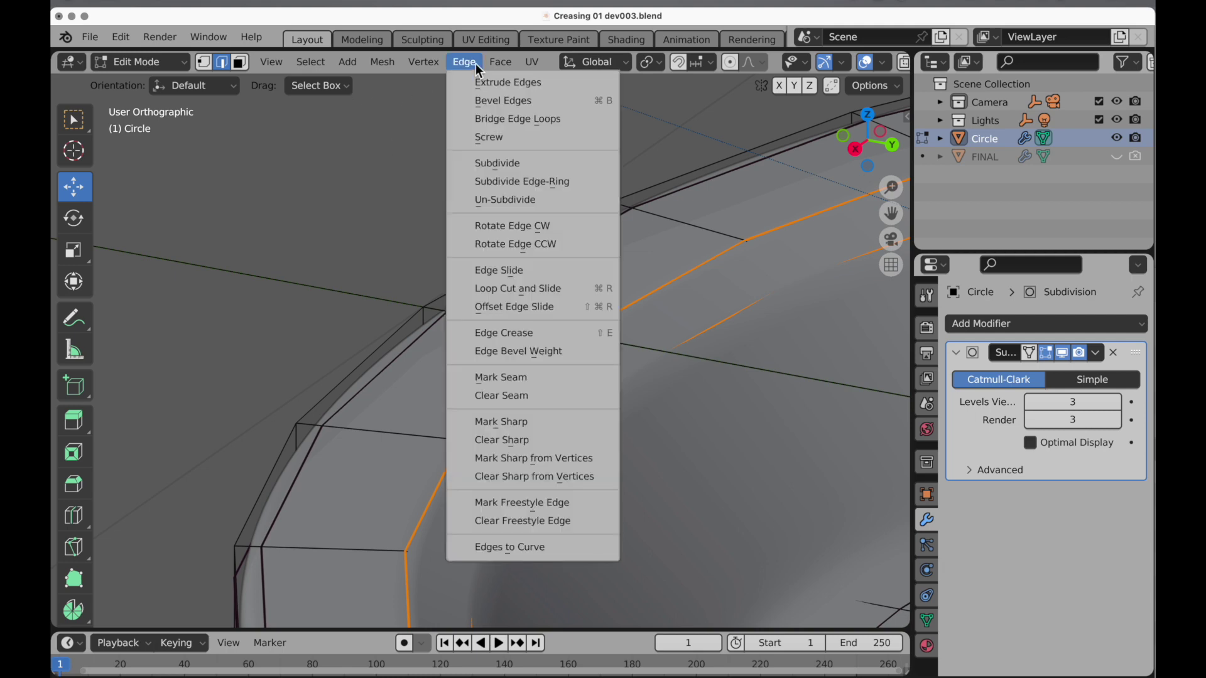
click(507, 425)
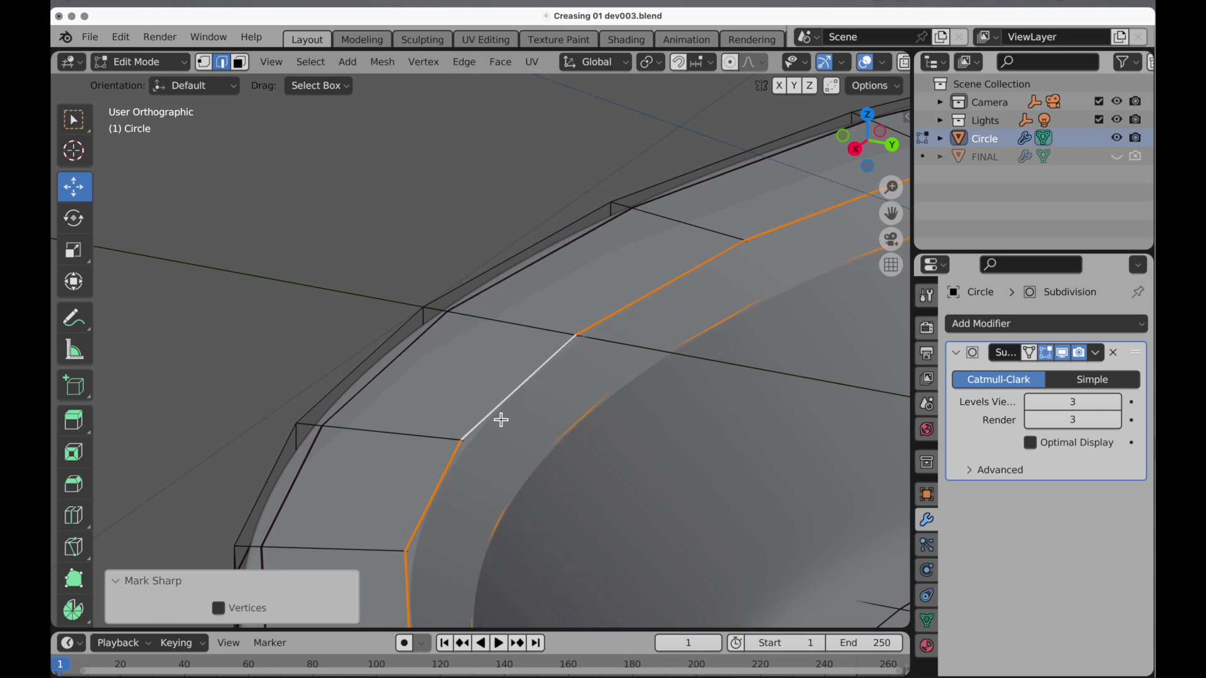
- Back in Object Mode, deselect the ring and turn on Auto Smooth at 40° in its mesh Normals settings
key(Tab)
key(alt+a)
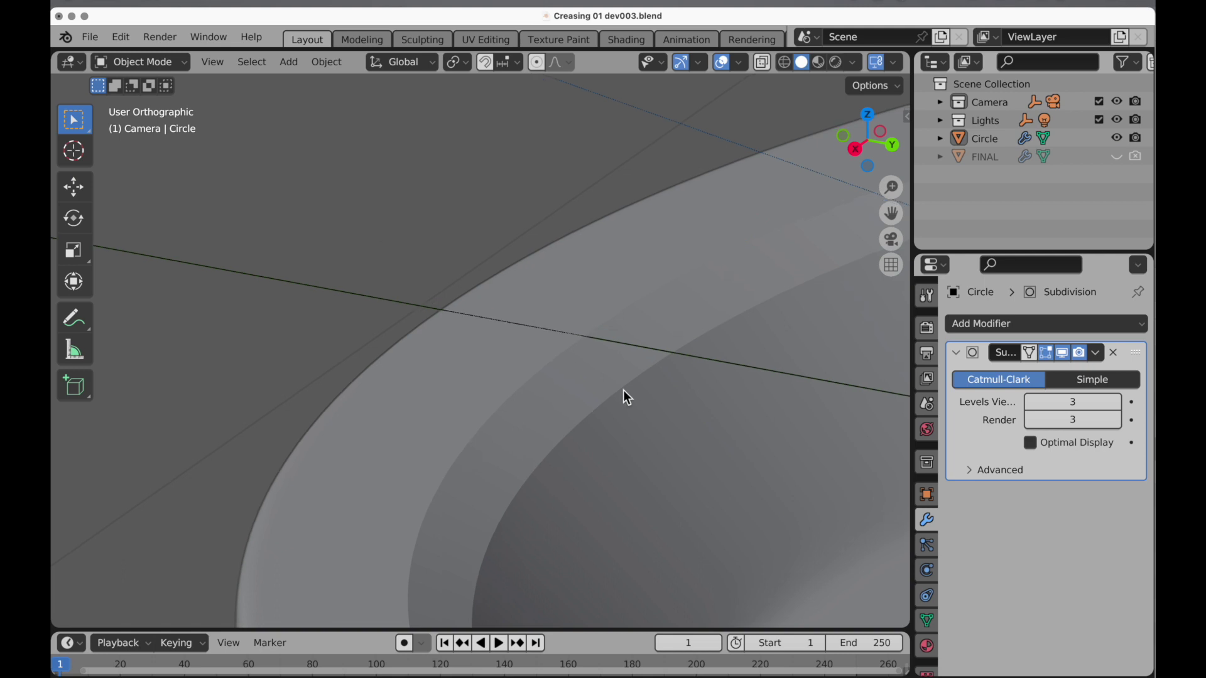
scroll(625, 396, down, 5)
middle_drag(600, 472, 335, 393)
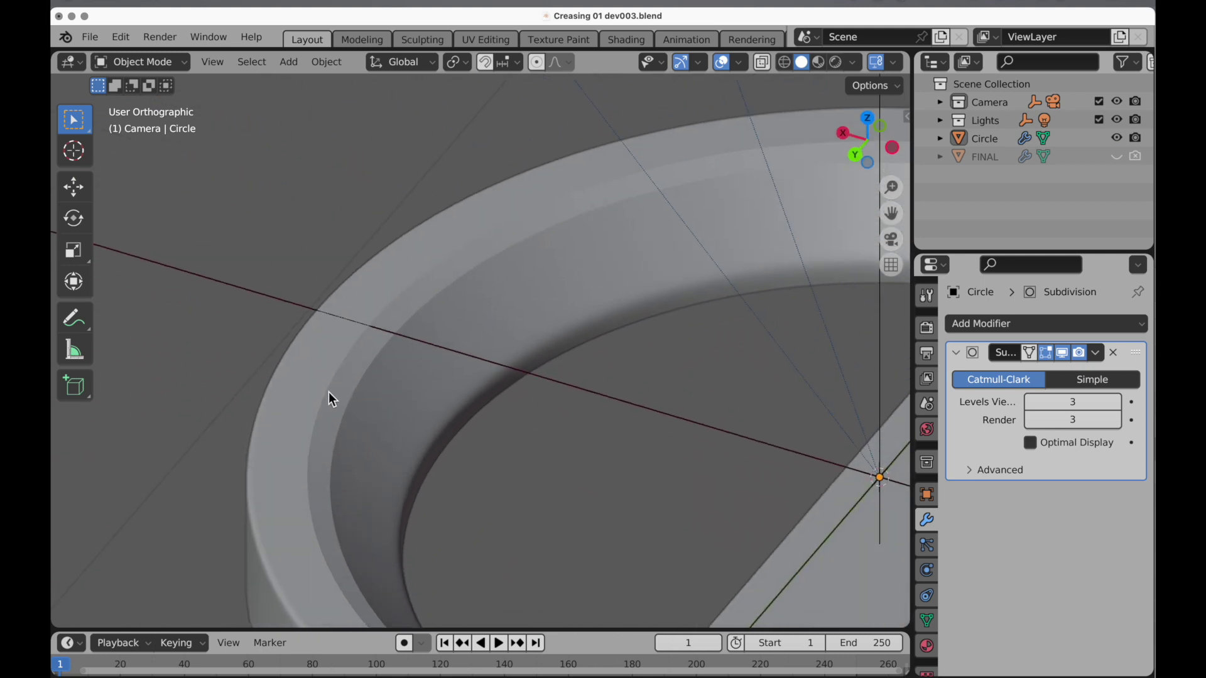
click(928, 620)
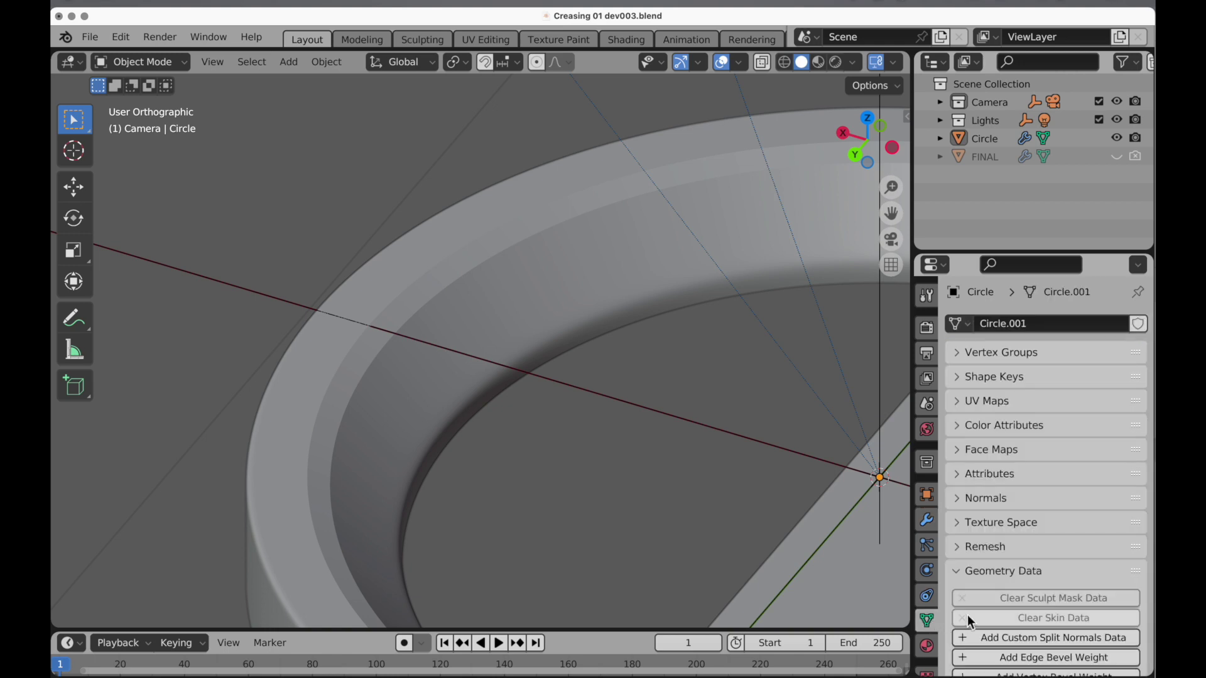
click(958, 498)
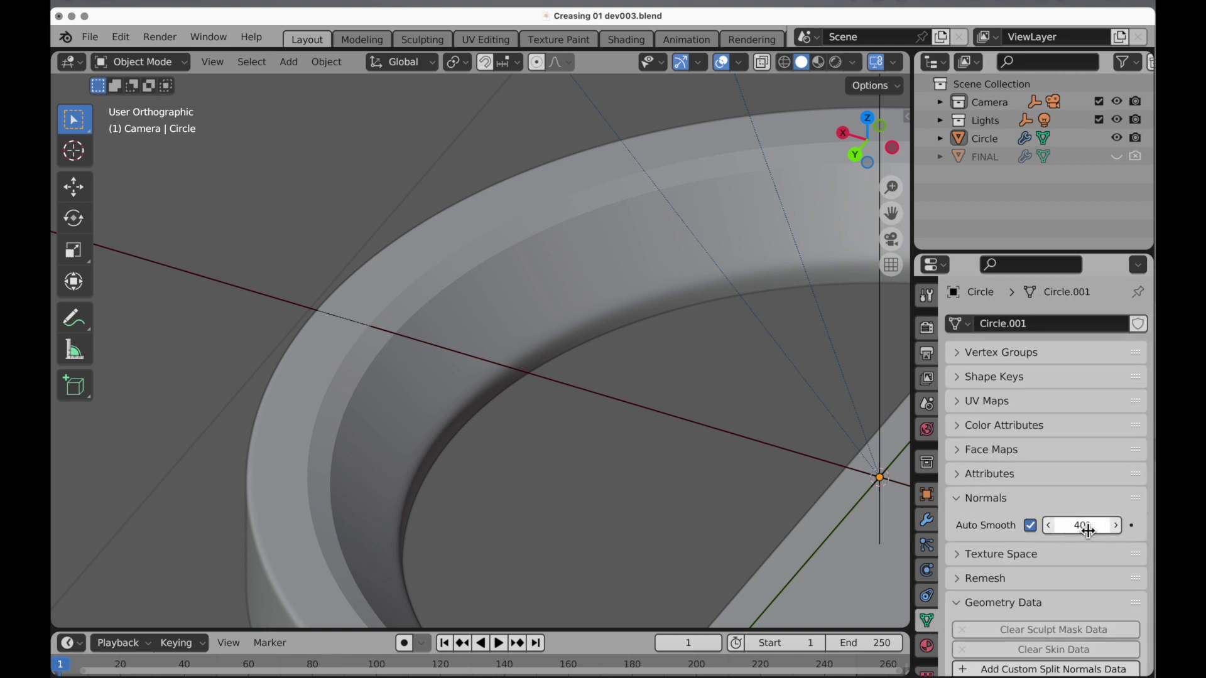